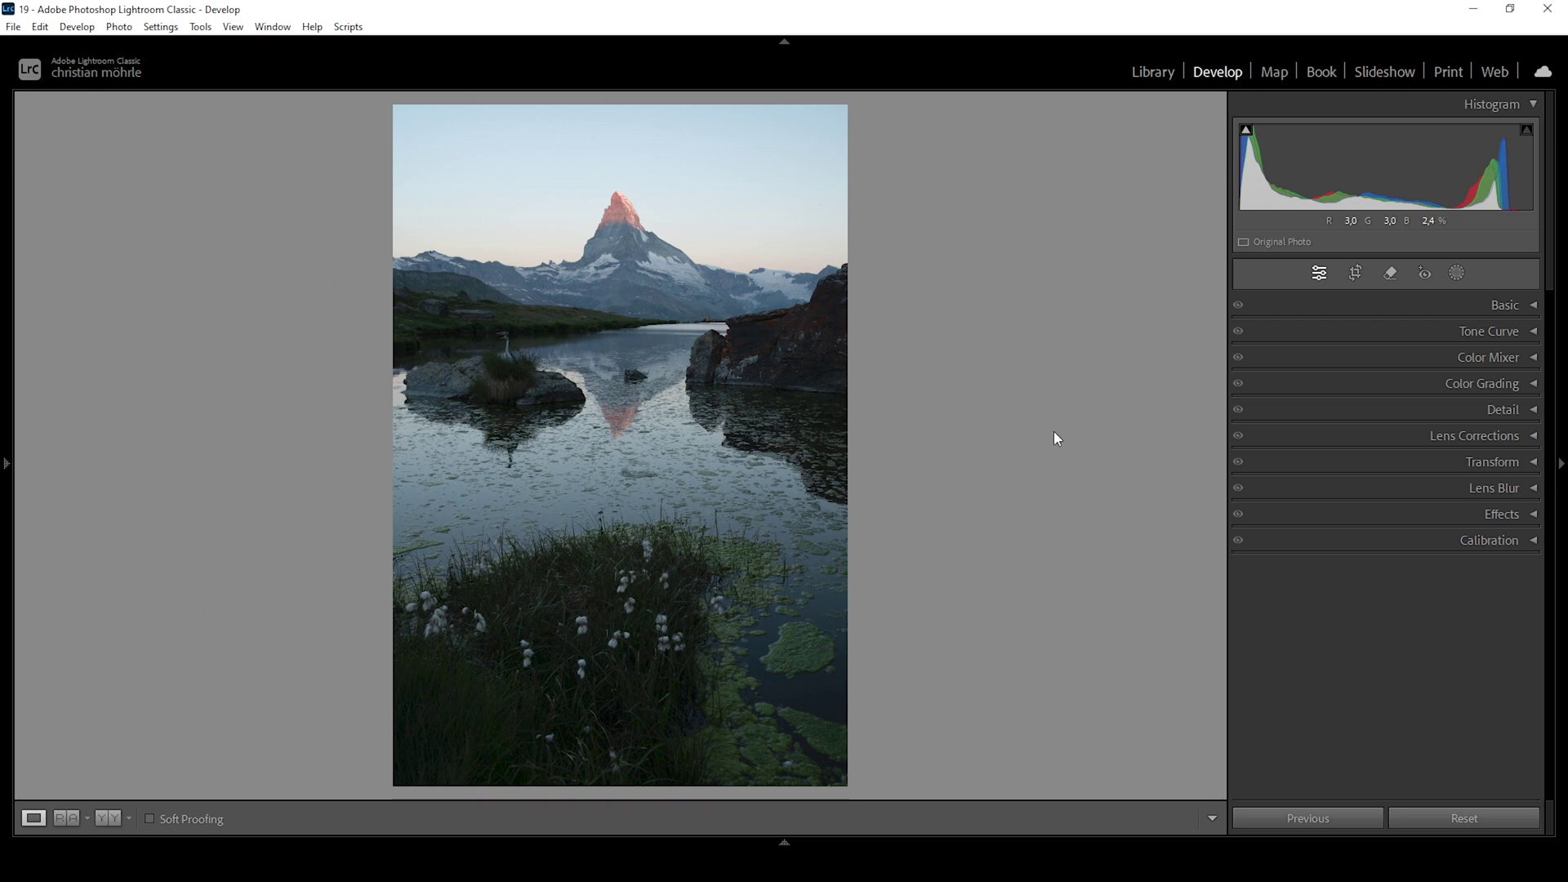
# Step: Try an overall exposure of +0,84 in the Basic adjustments and reset it to zero
pyautogui.click(1513, 305)
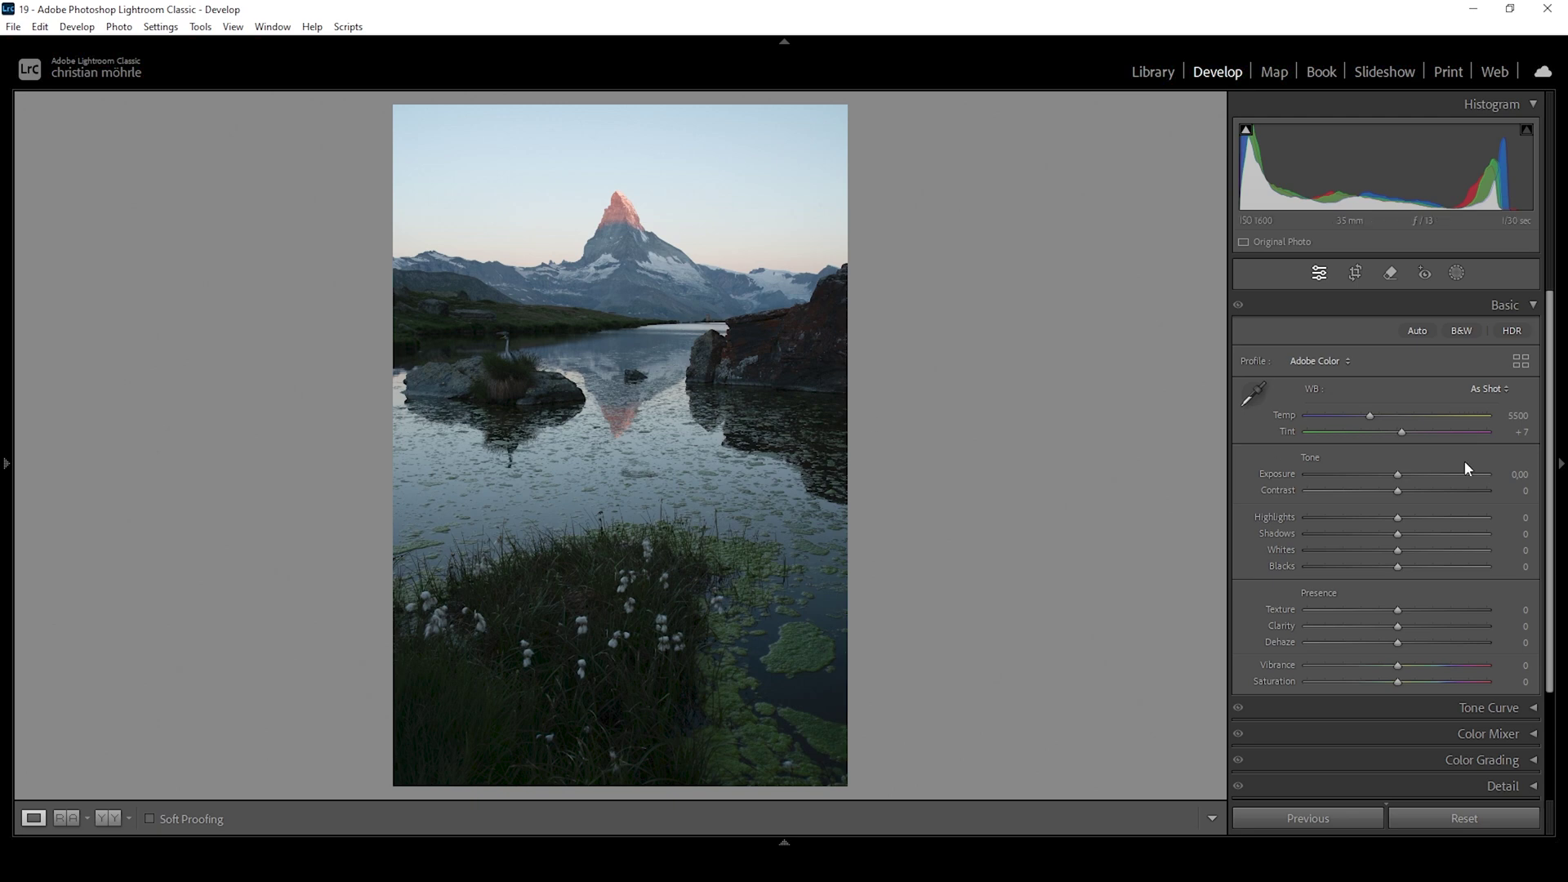
pyautogui.moveTo(1397, 477); pyautogui.dragTo(1410, 479)
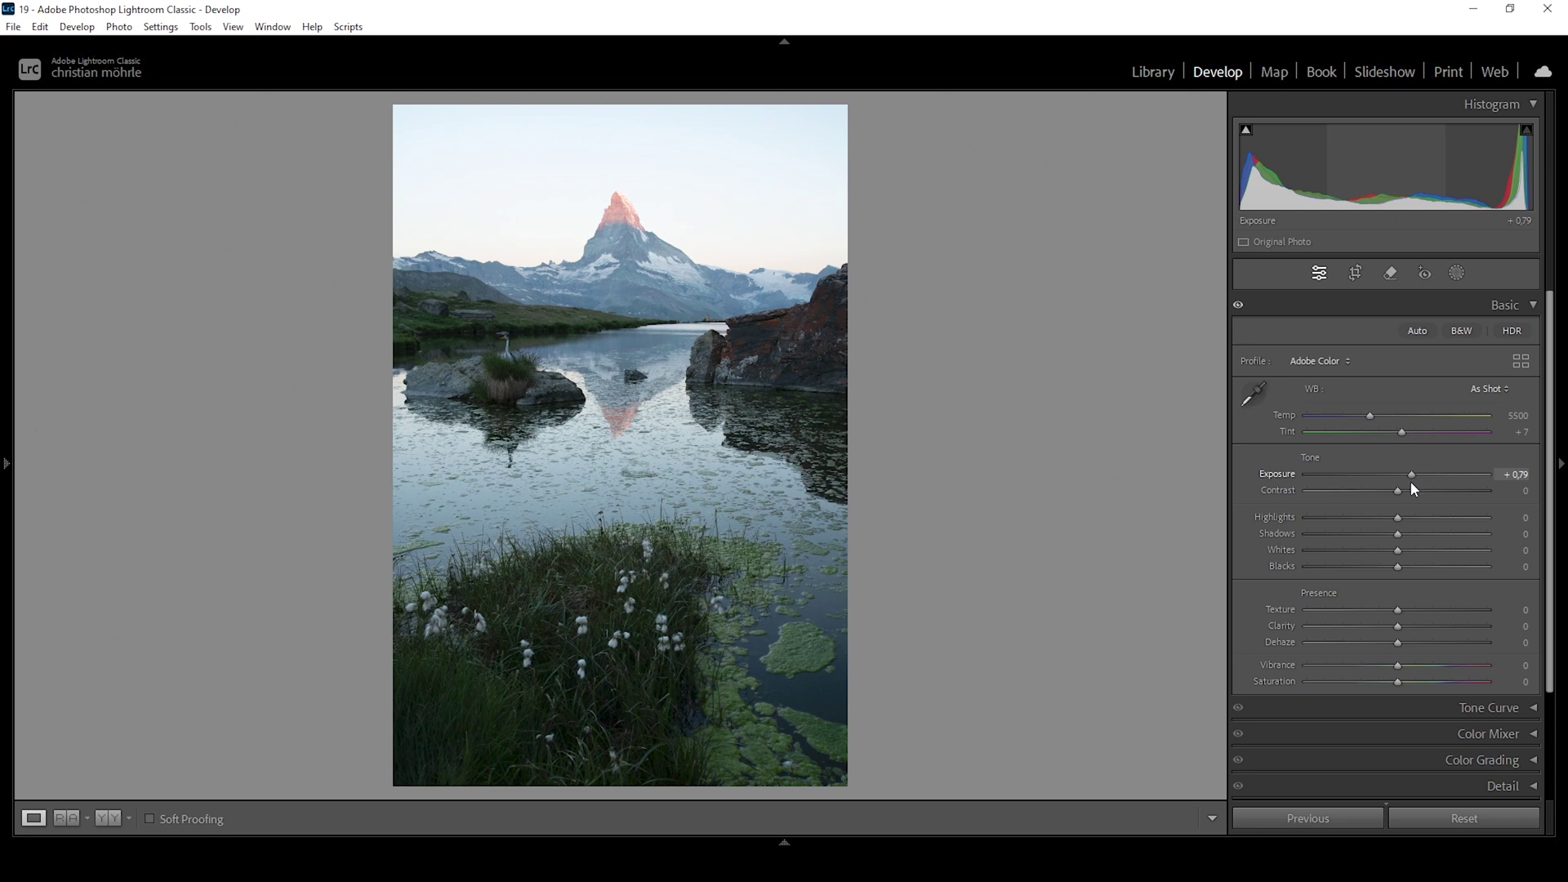
pyautogui.moveTo(1412, 485); pyautogui.dragTo(1412, 487)
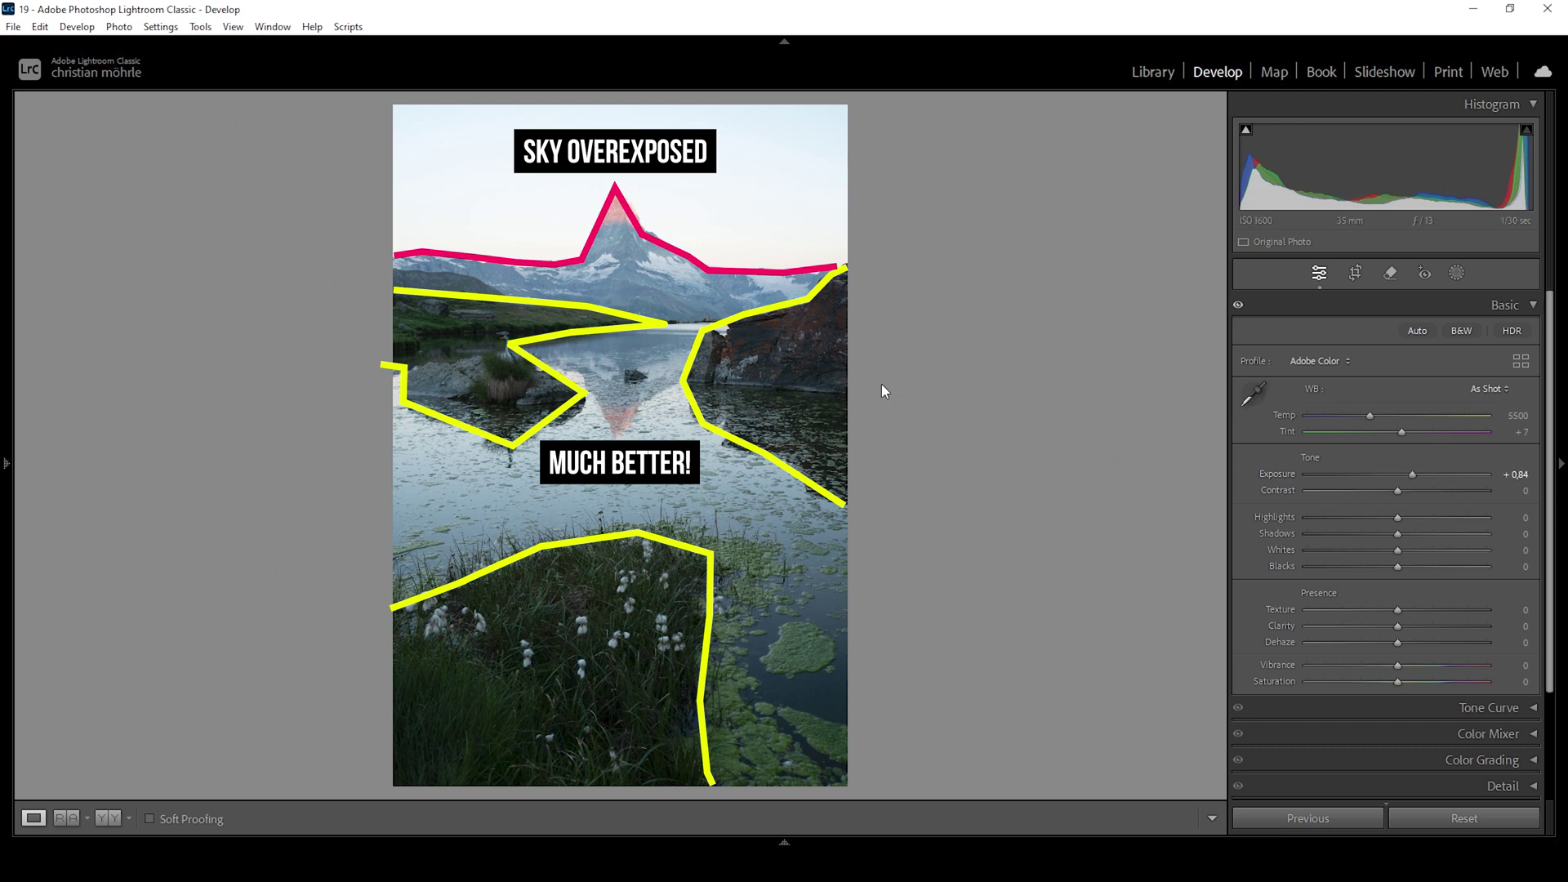
pyautogui.doubleClick(1413, 475)
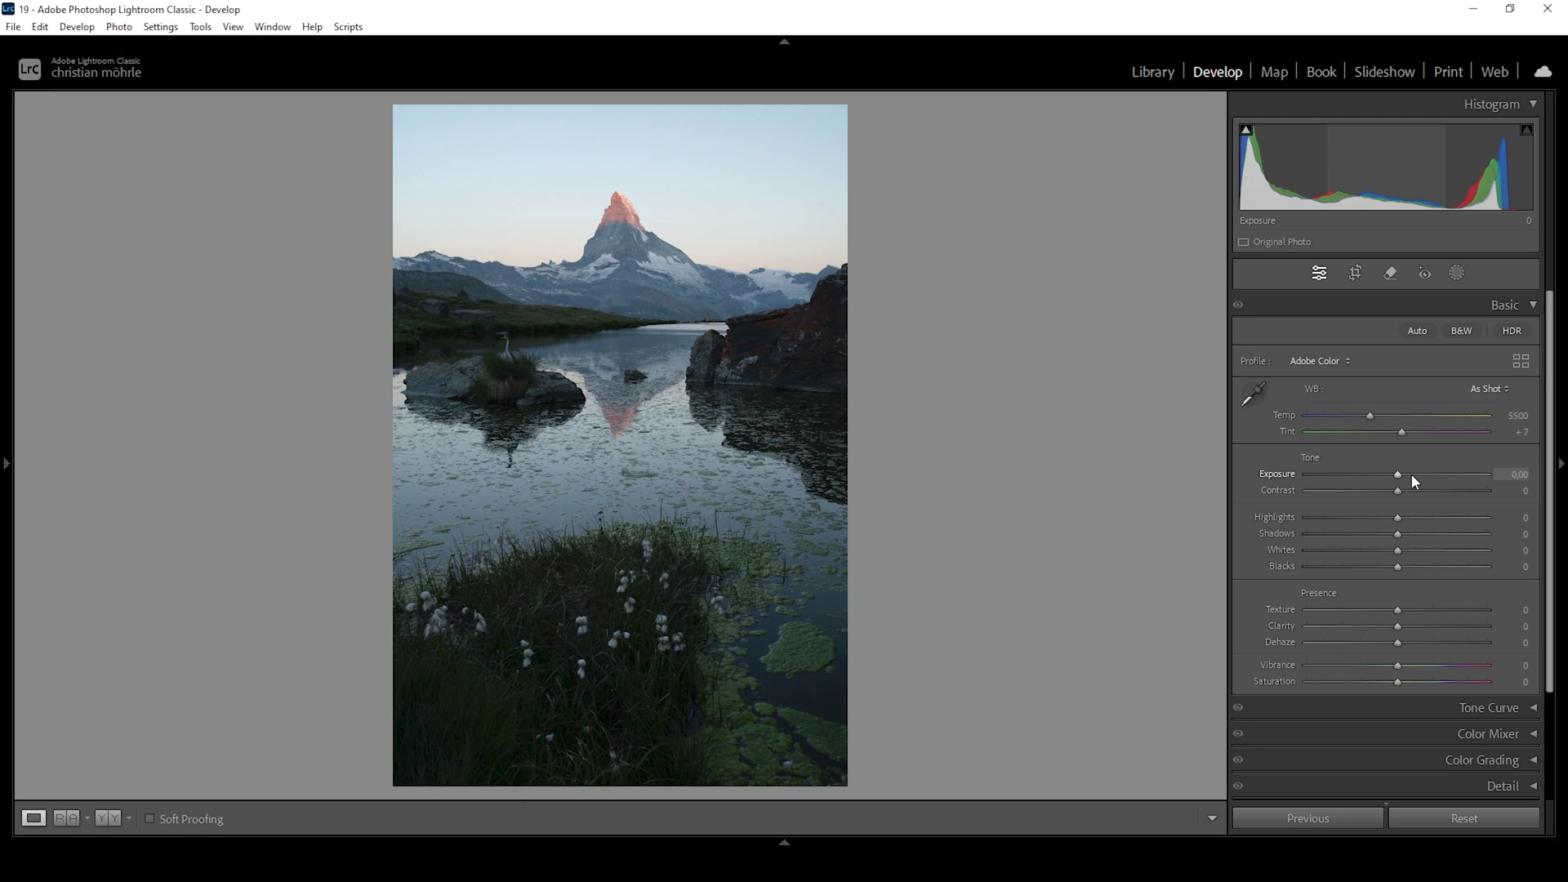
# Step: Change the photo's profile to Adobe Standard and warm the white balance temperature to 5710
pyautogui.click(1346, 361)
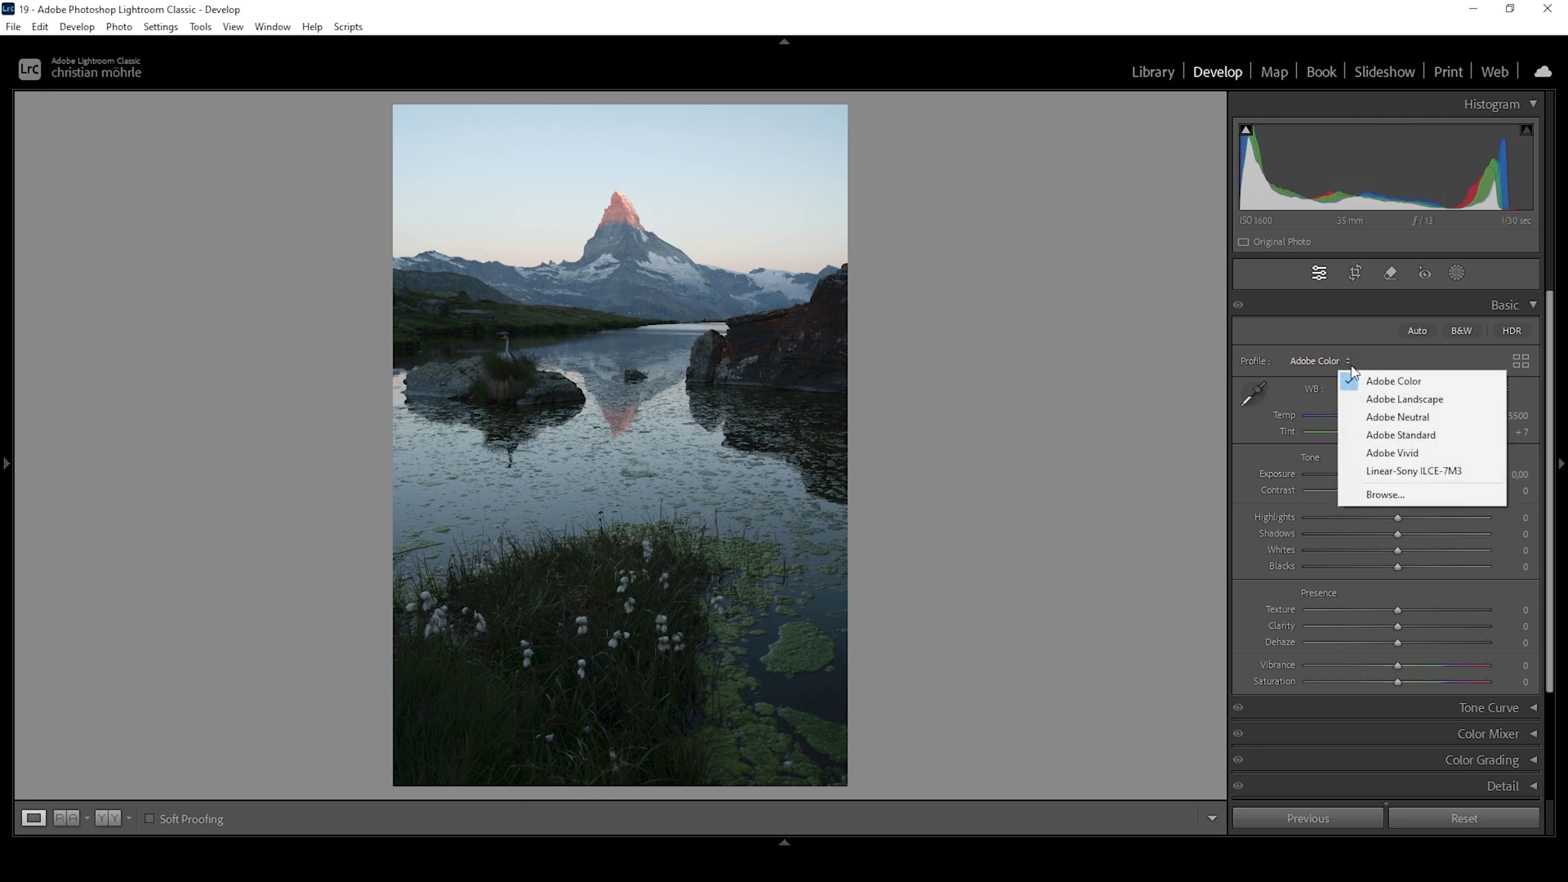
pyautogui.click(1399, 433)
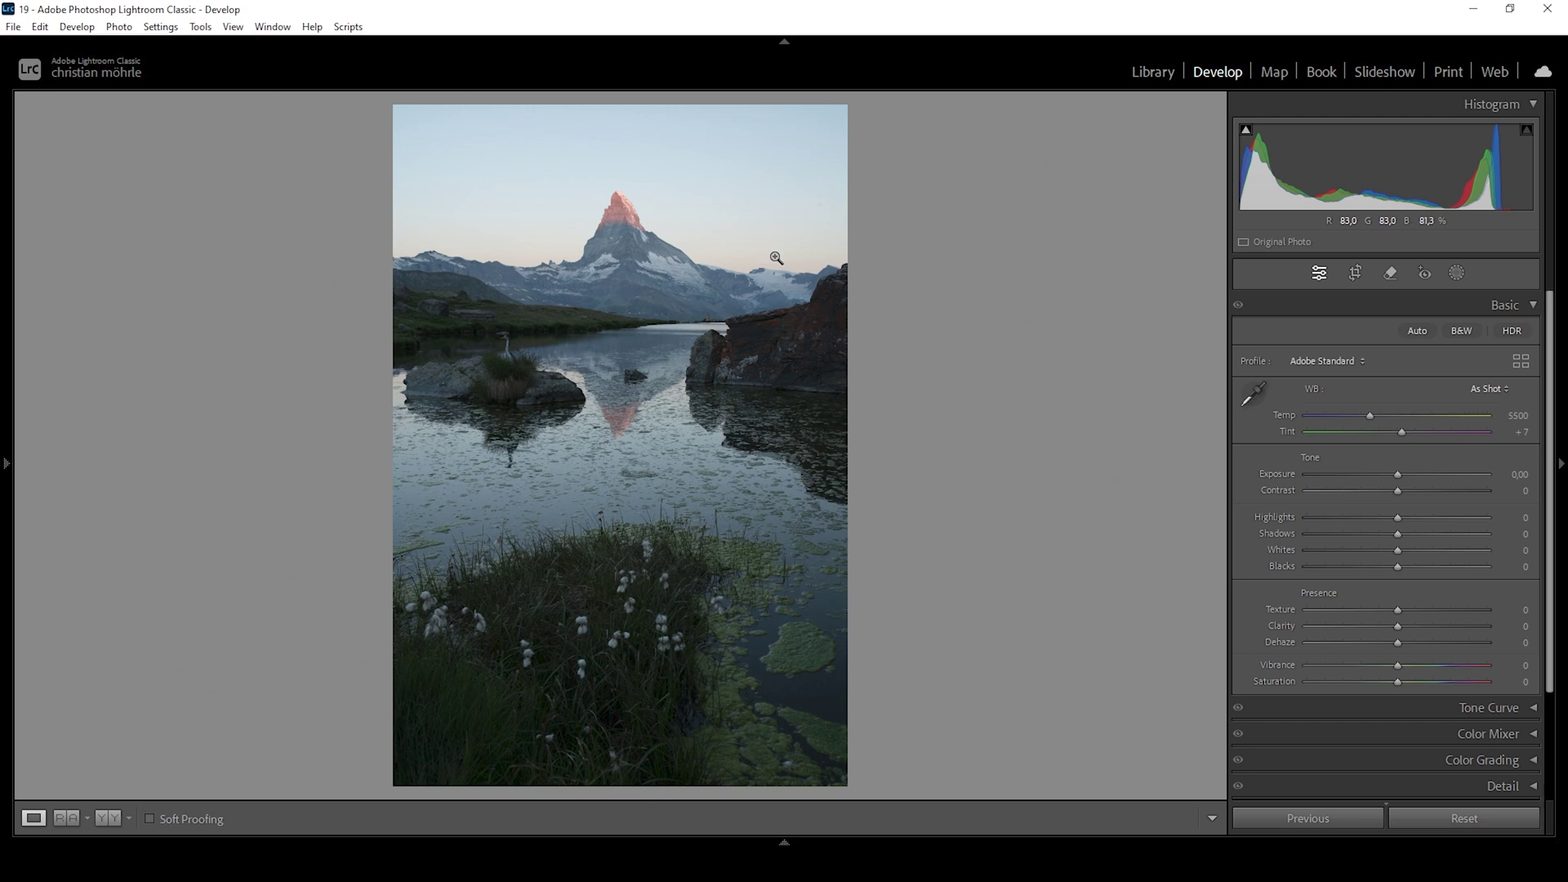
pyautogui.moveTo(1370, 415); pyautogui.dragTo(1376, 420)
pyautogui.click(1375, 419)
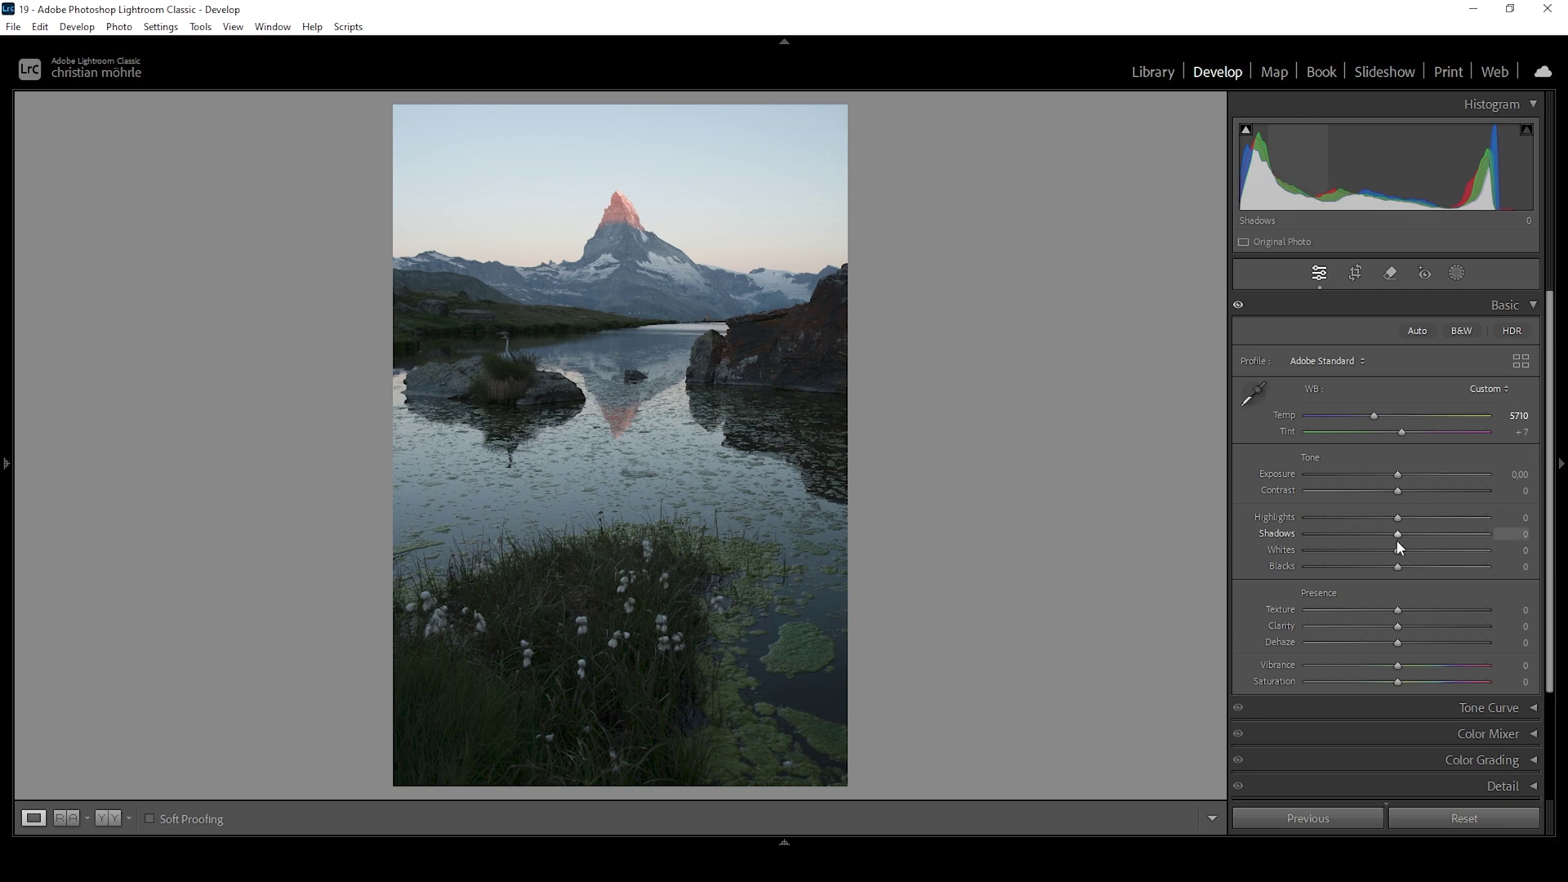
# Step: Set the photo's Shadows to +21, Blacks to +29, Highlights to -22 and Whites to +51
pyautogui.moveTo(1400, 540); pyautogui.dragTo(1416, 534)
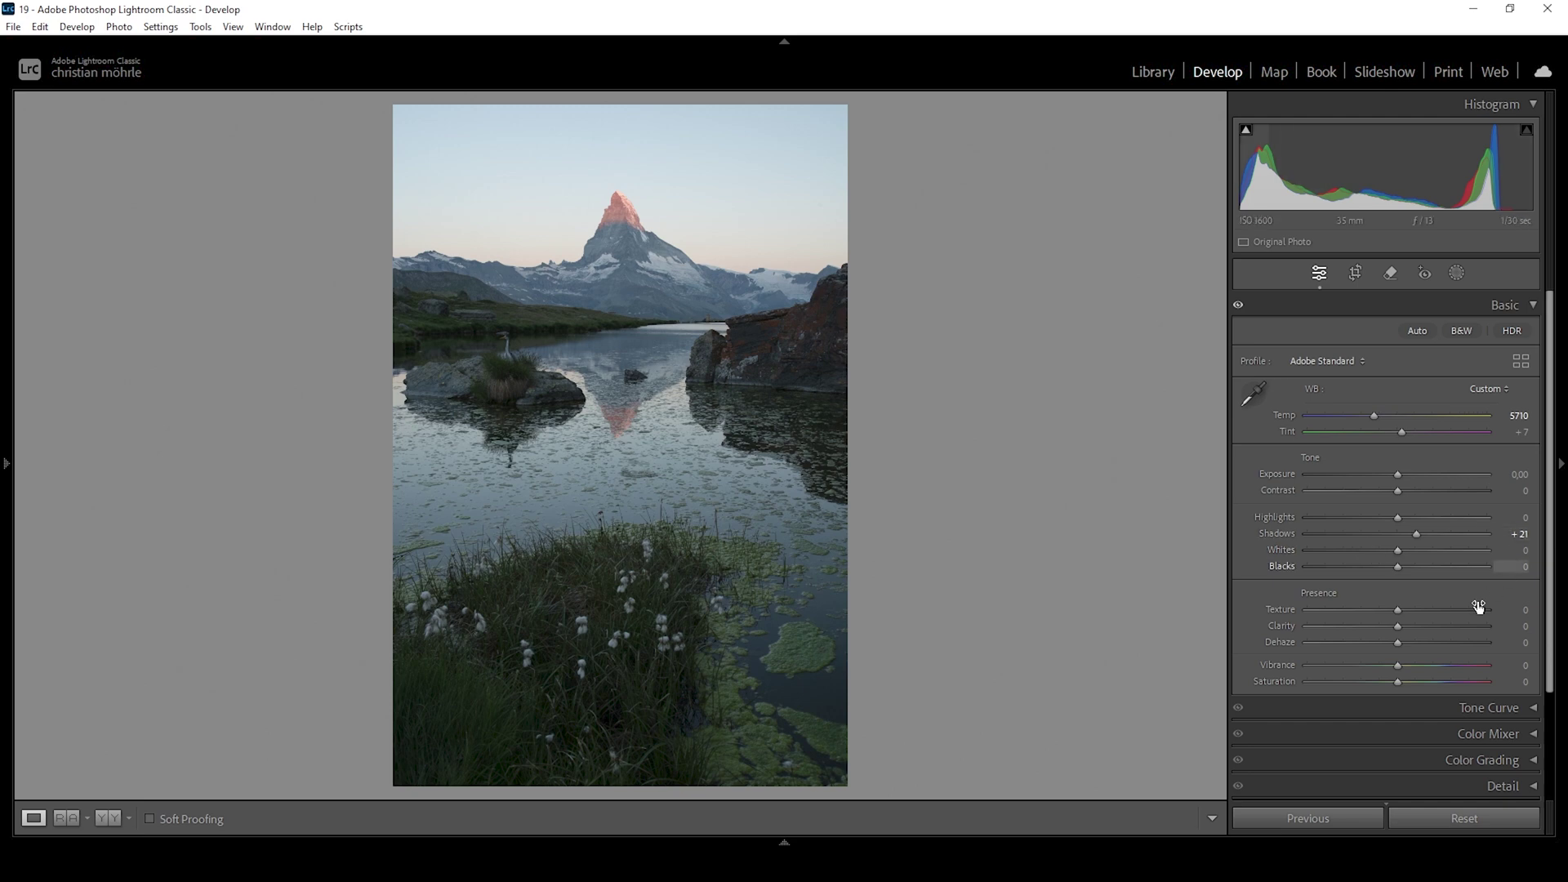
pyautogui.moveTo(1399, 567); pyautogui.dragTo(1427, 567)
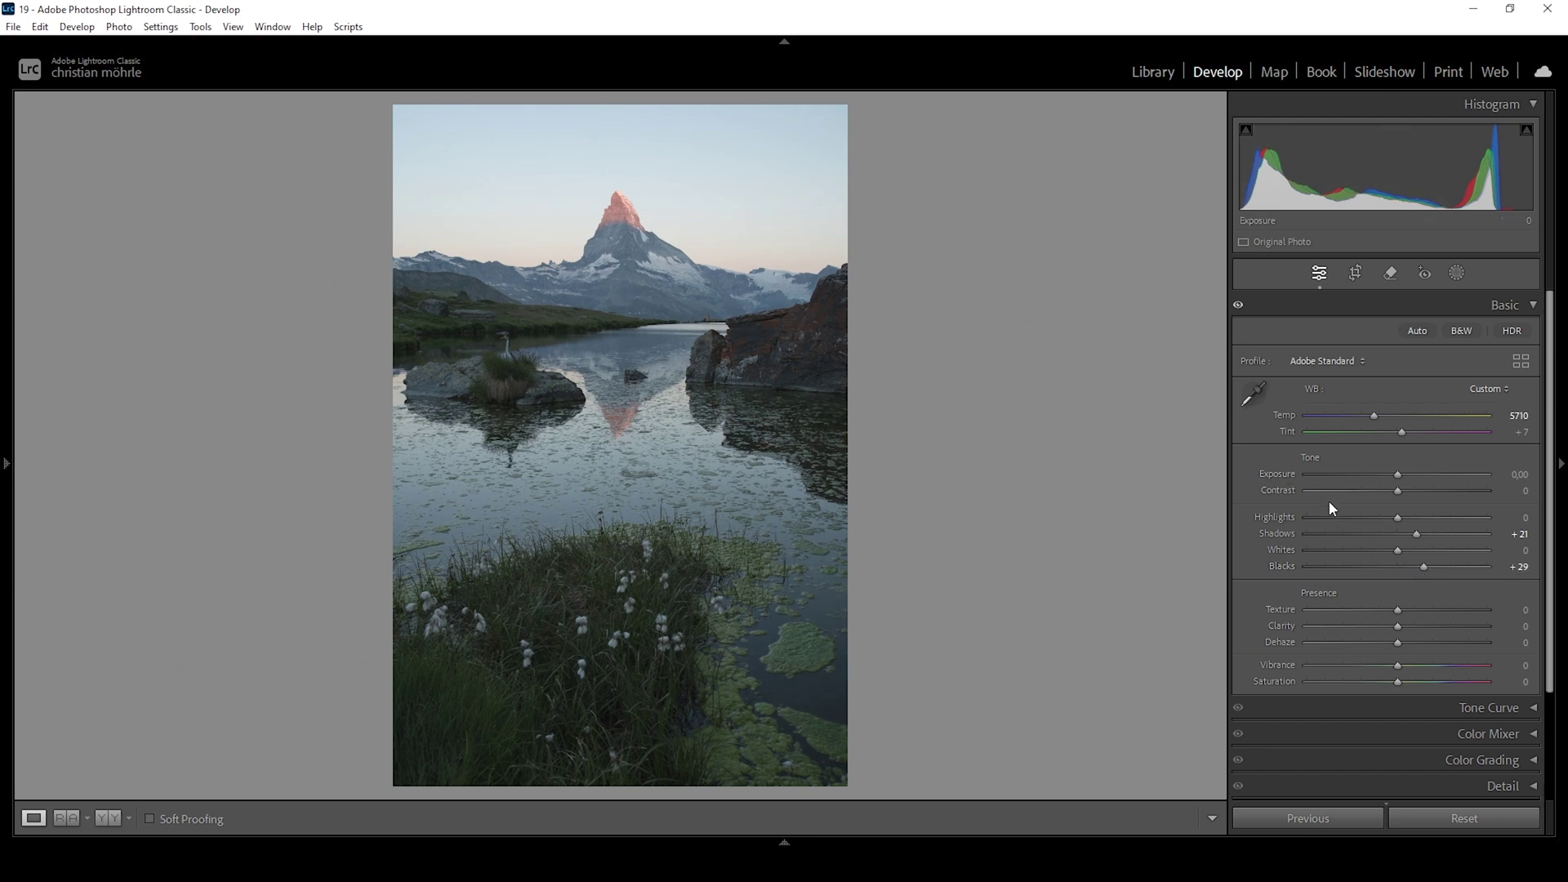
pyautogui.moveTo(1396, 523); pyautogui.dragTo(1379, 525)
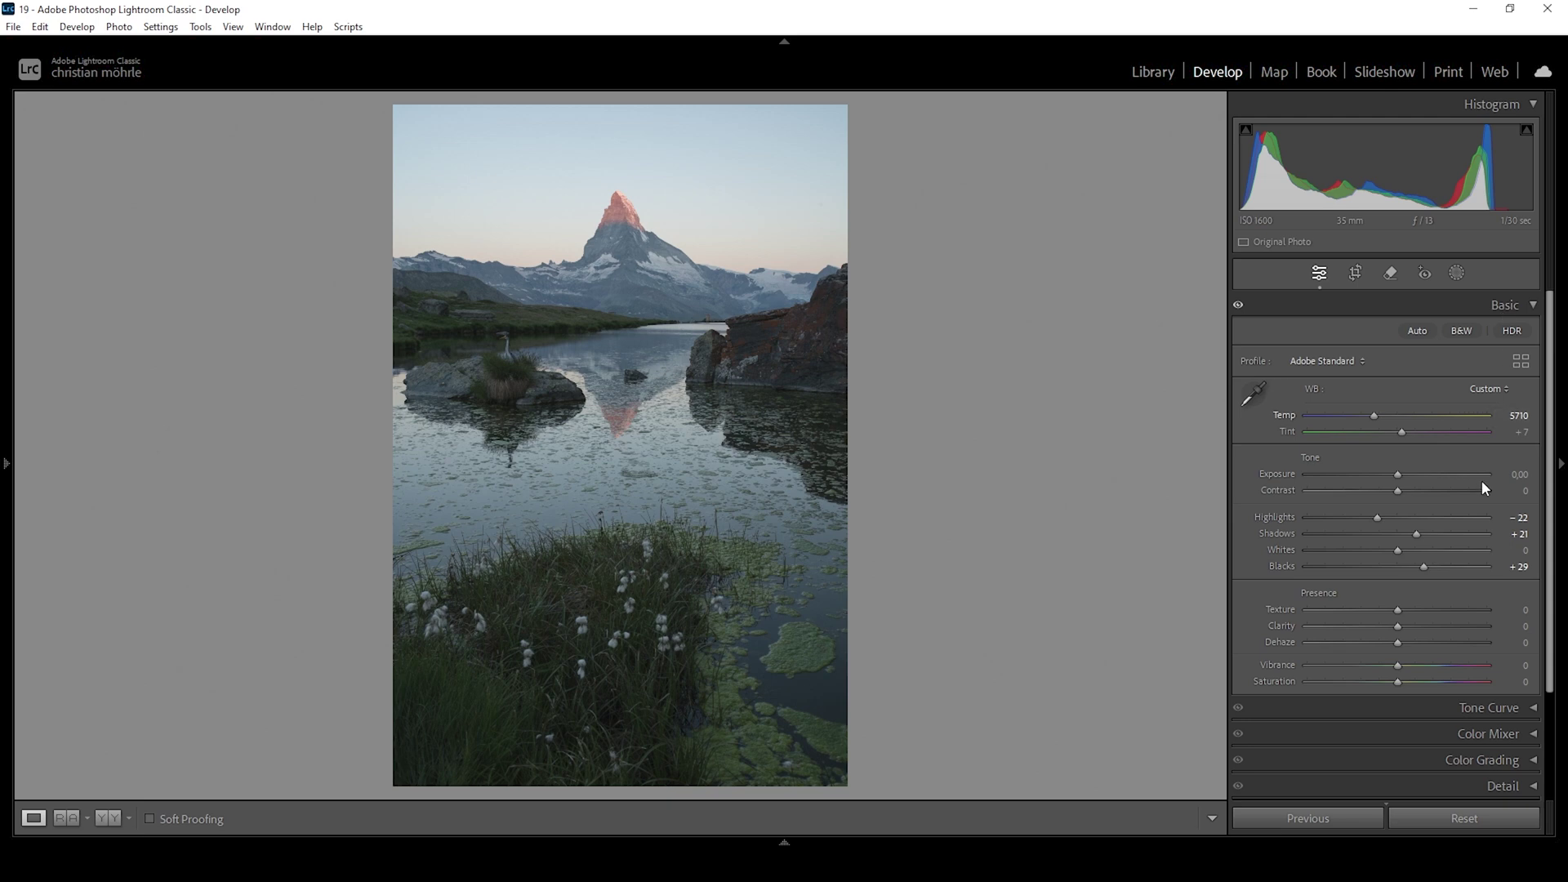
pyautogui.moveTo(1400, 550); pyautogui.dragTo(1419, 553)
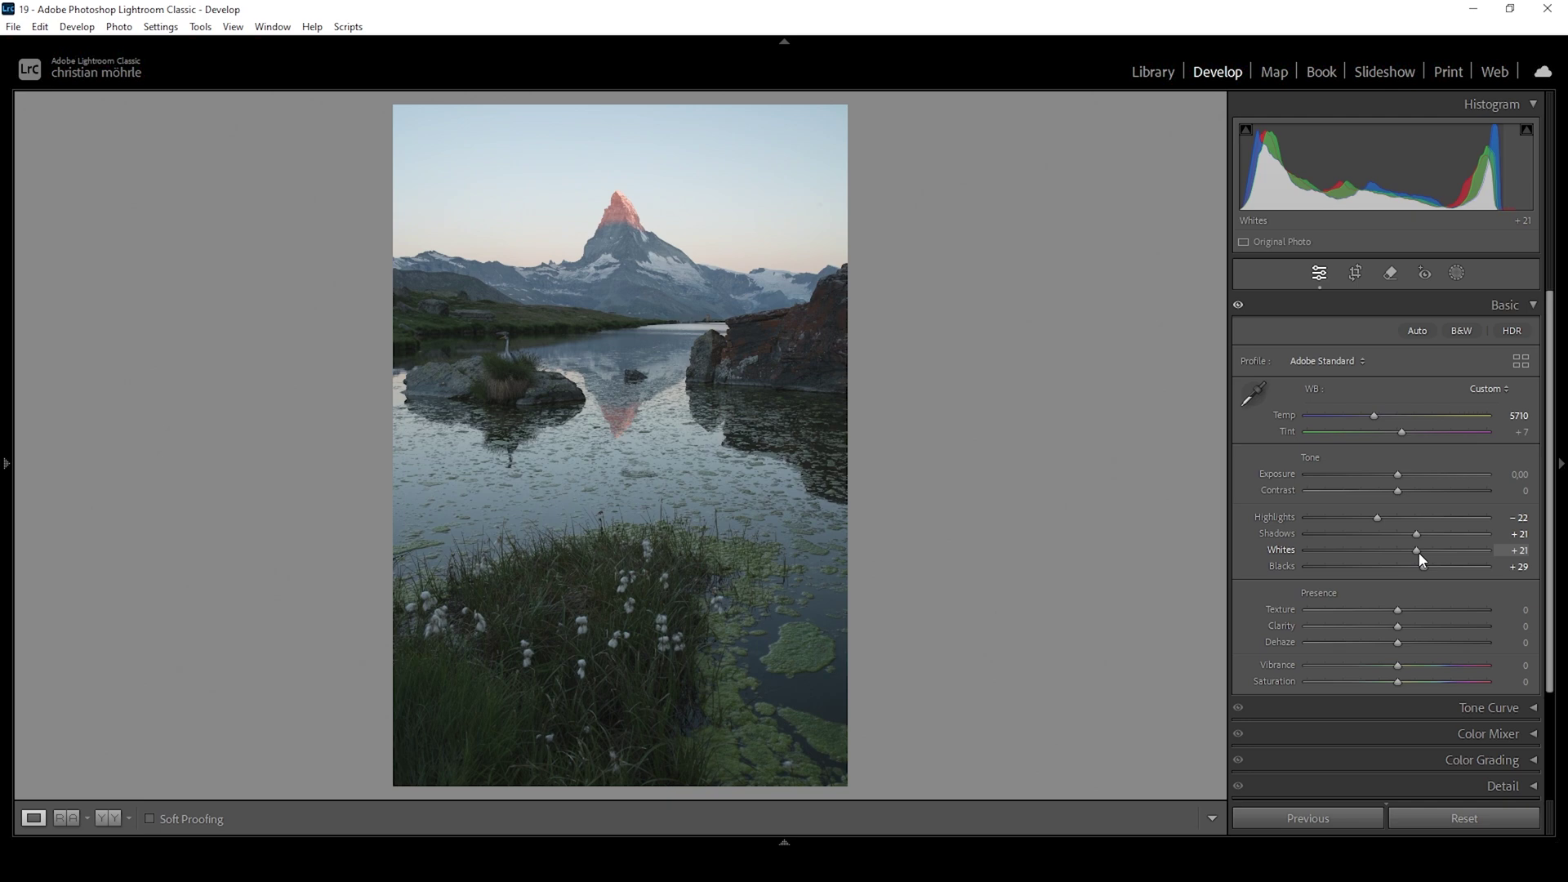
pyautogui.moveTo(1419, 552); pyautogui.dragTo(1443, 555)
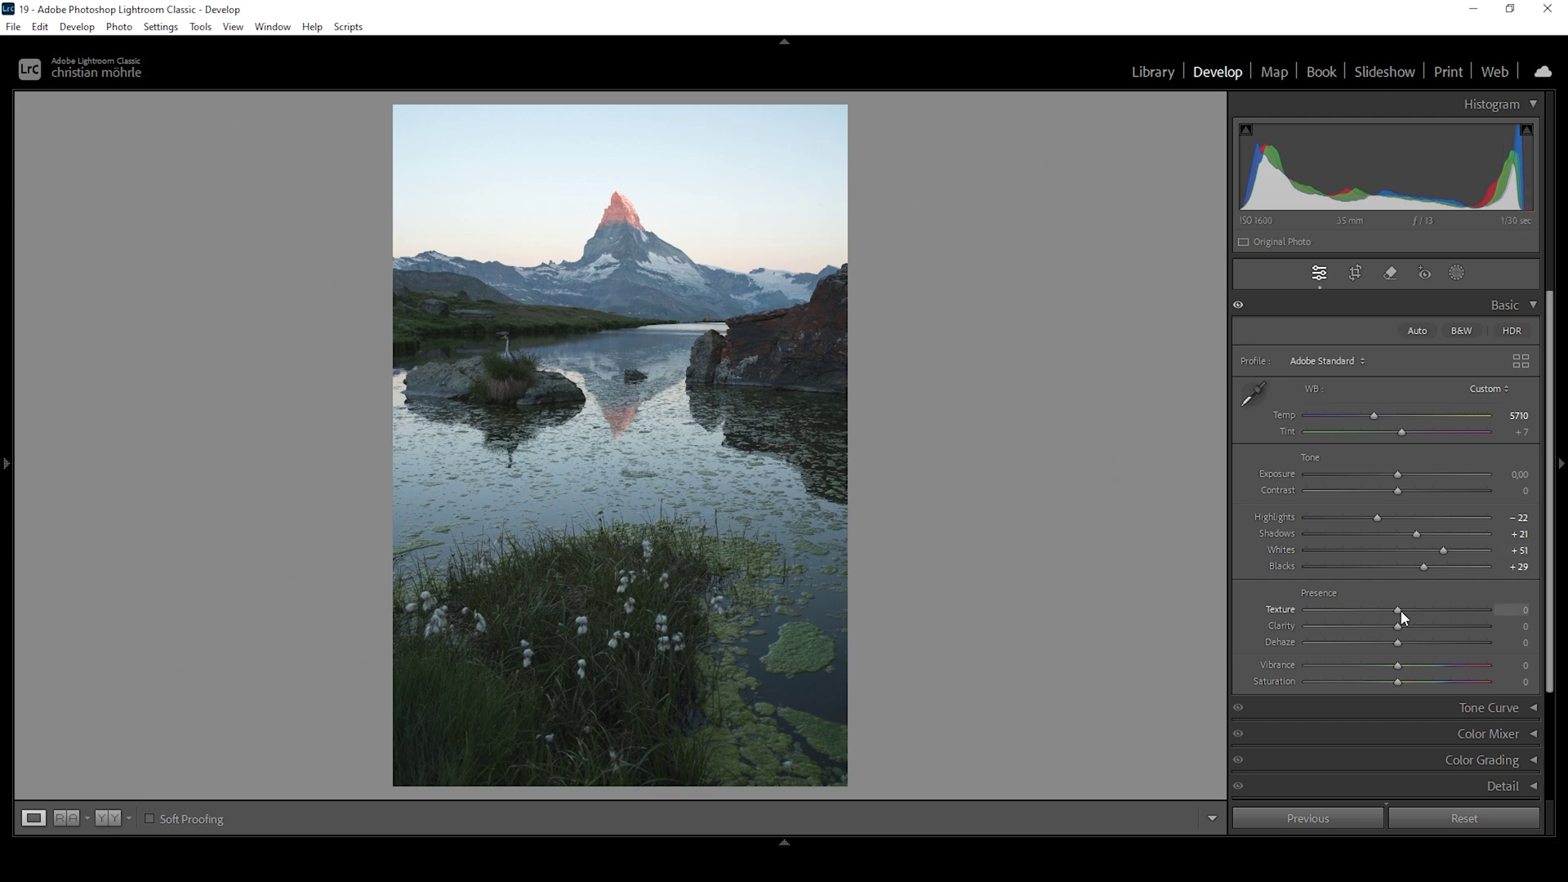
# Step: Set Texture to +6, Dehaze to +5, Vibrance to +17 and Saturation to +9, and compare the photo before and after
pyautogui.moveTo(1400, 618); pyautogui.dragTo(1404, 648)
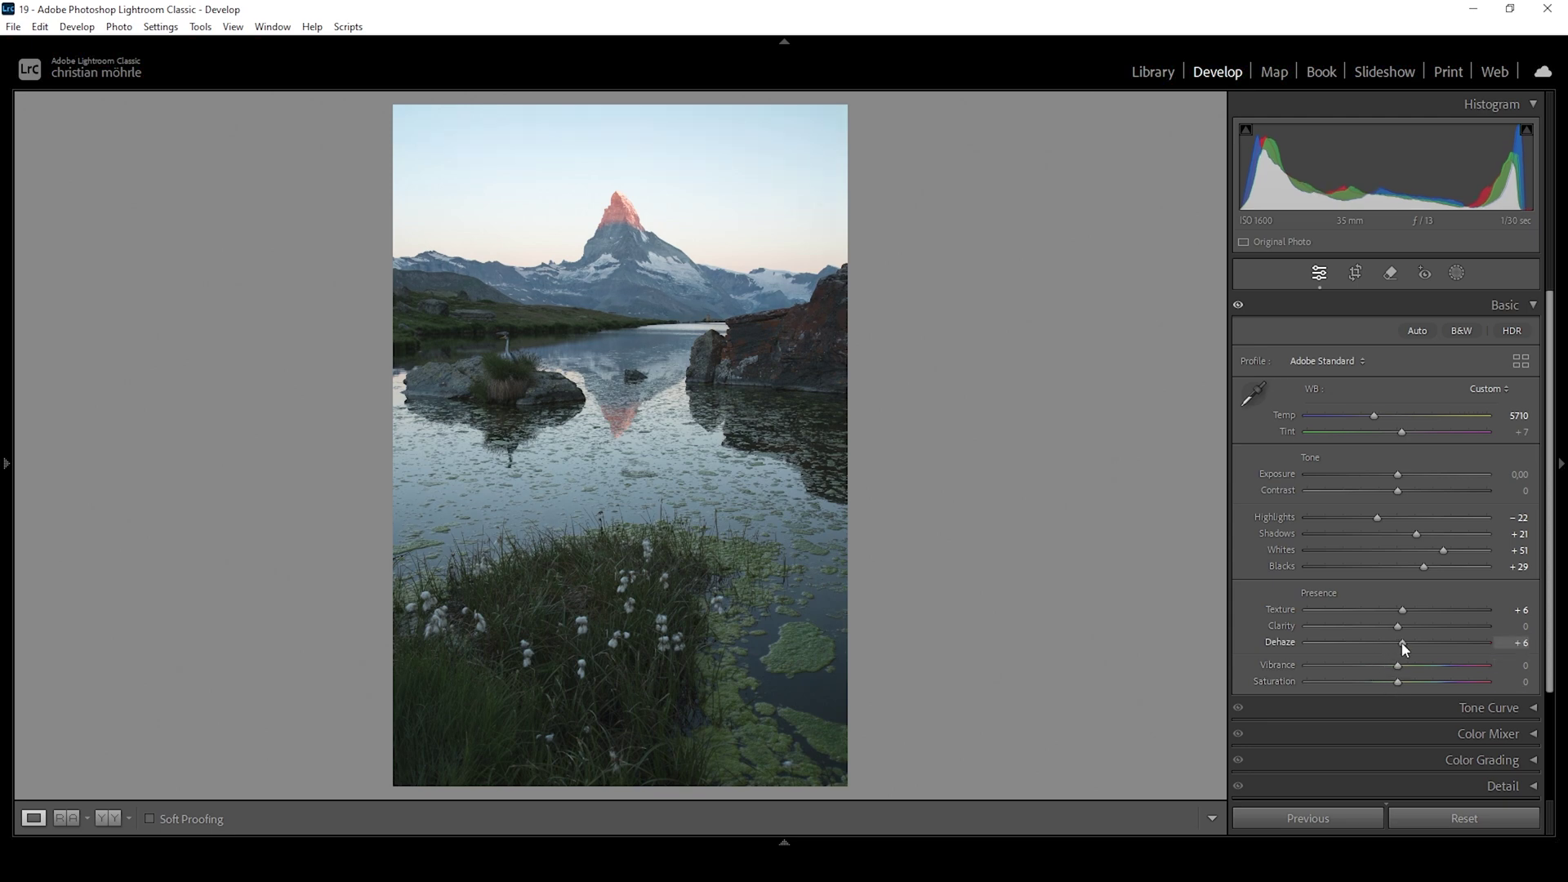
pyautogui.moveTo(1404, 648); pyautogui.dragTo(1395, 655)
pyautogui.moveTo(1404, 668); pyautogui.dragTo(1416, 669)
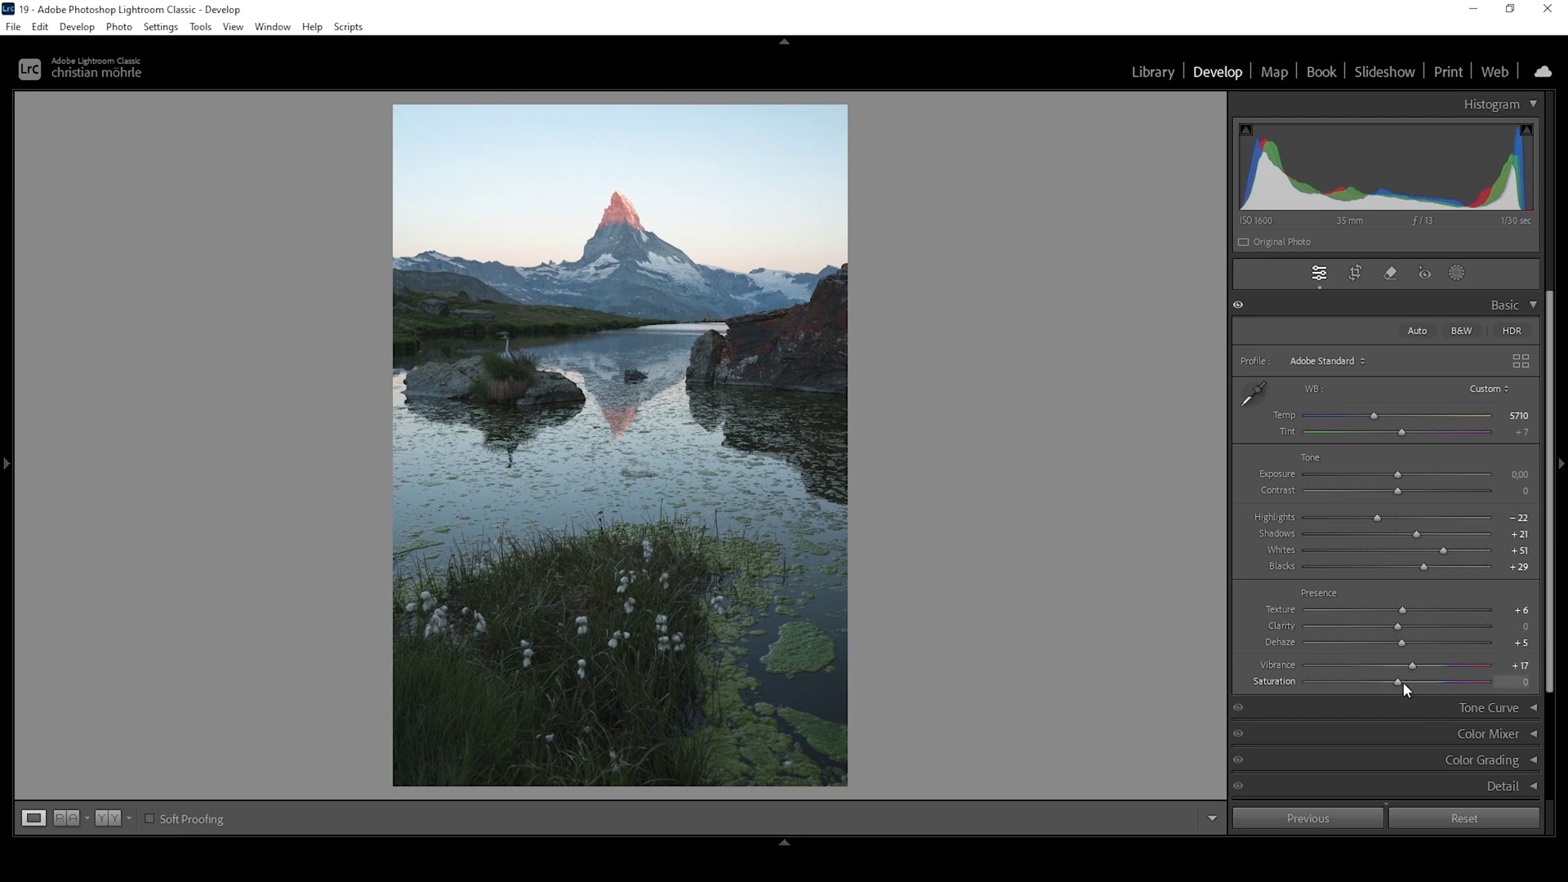
pyautogui.moveTo(1408, 683); pyautogui.dragTo(1409, 683)
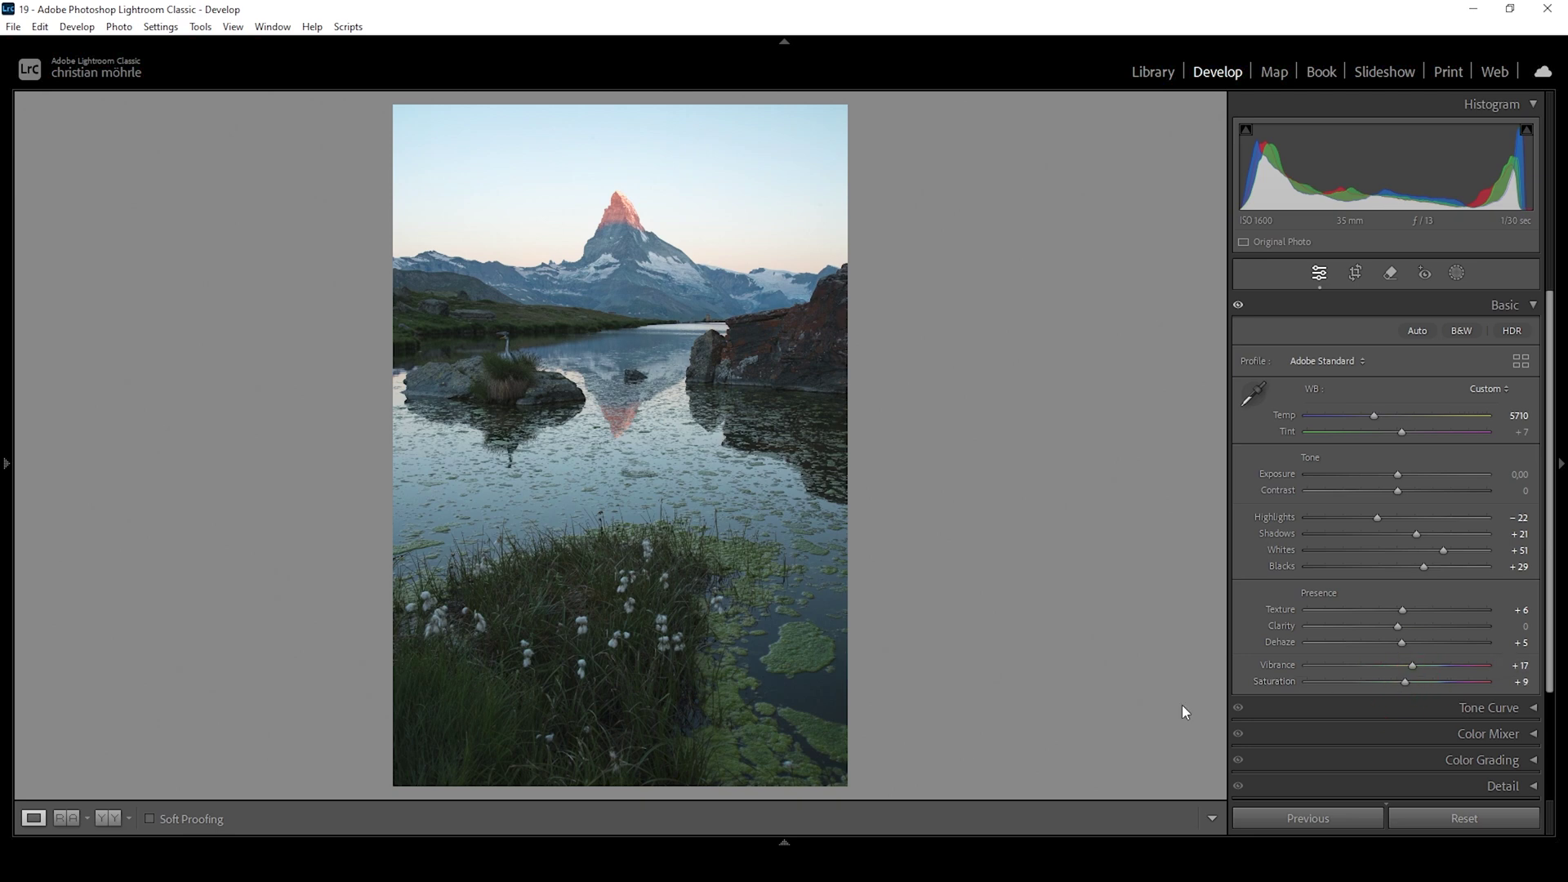
pyautogui.click(108, 818)
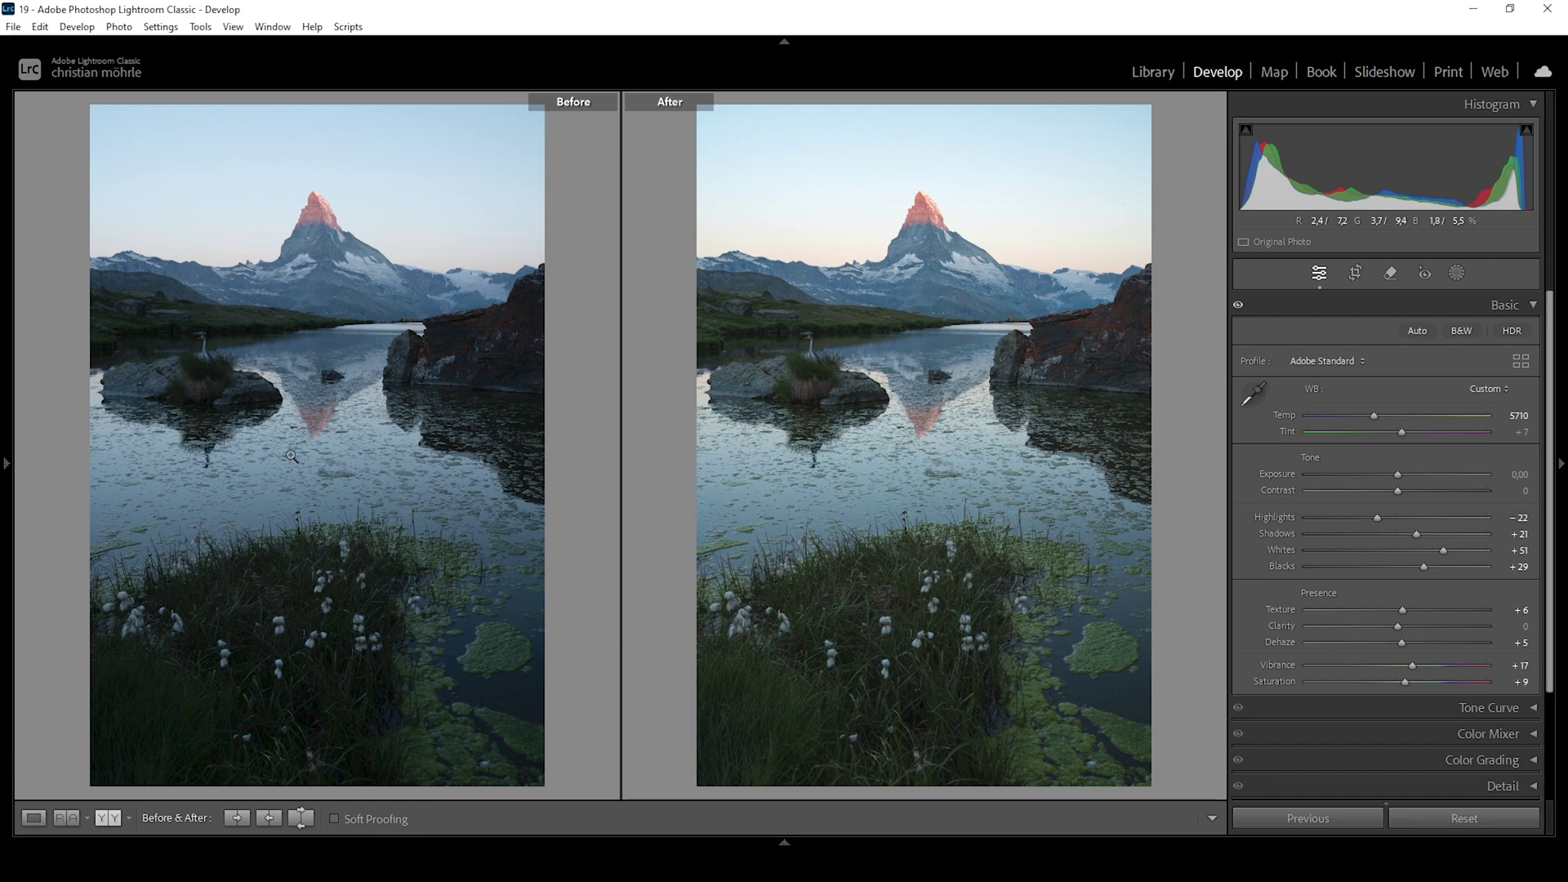
pyautogui.click(33, 818)
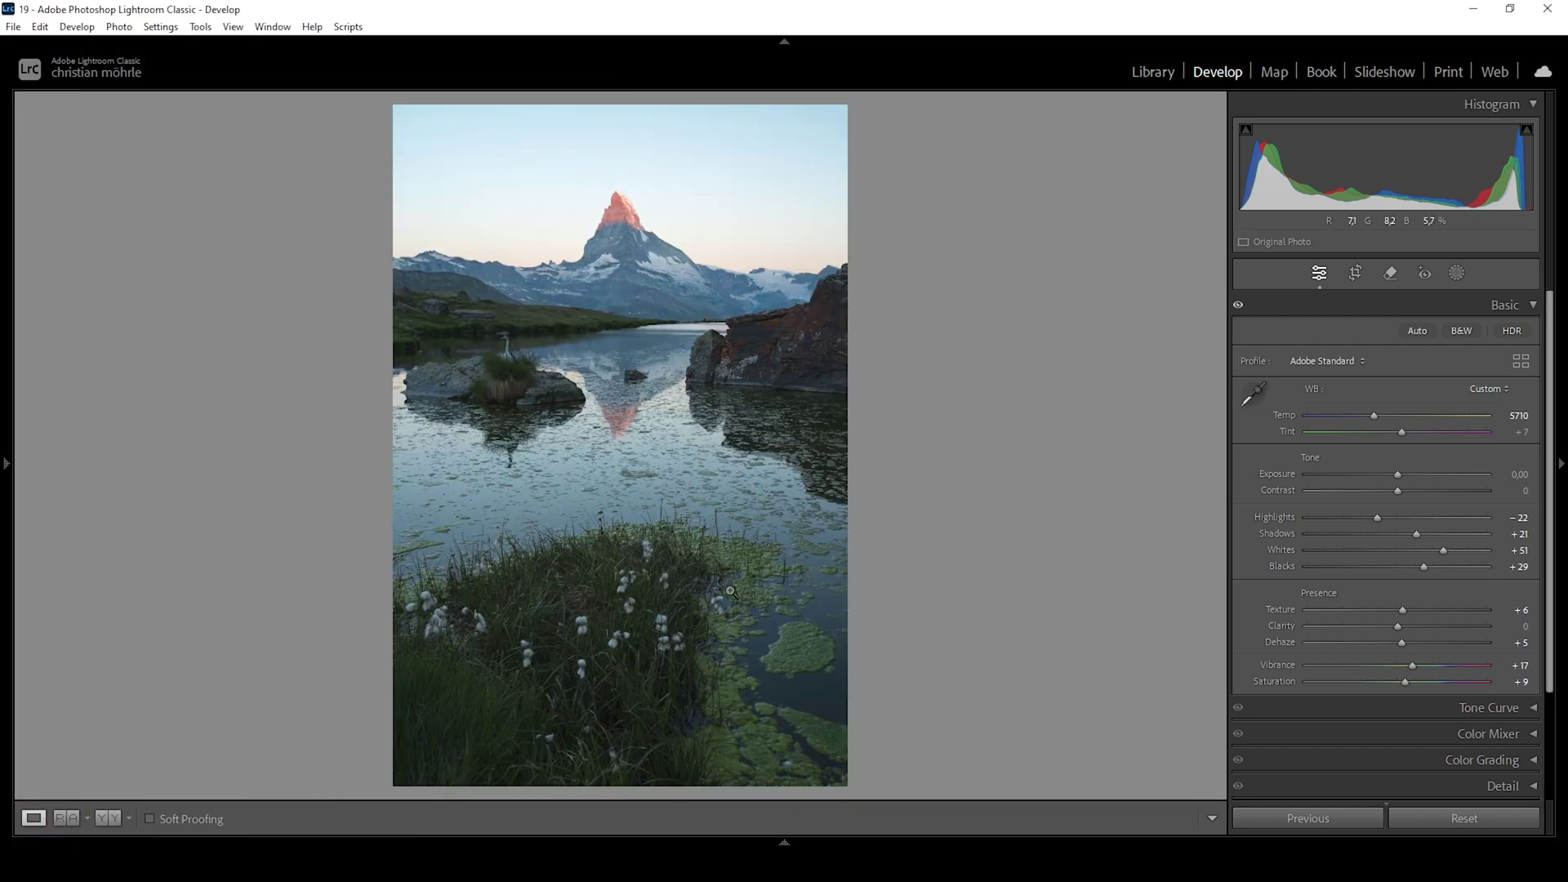
# Step: Create a sky mask and subtract a linear gradient from its upper part, leaving only the sky near the horizon selected
pyautogui.click(1458, 273)
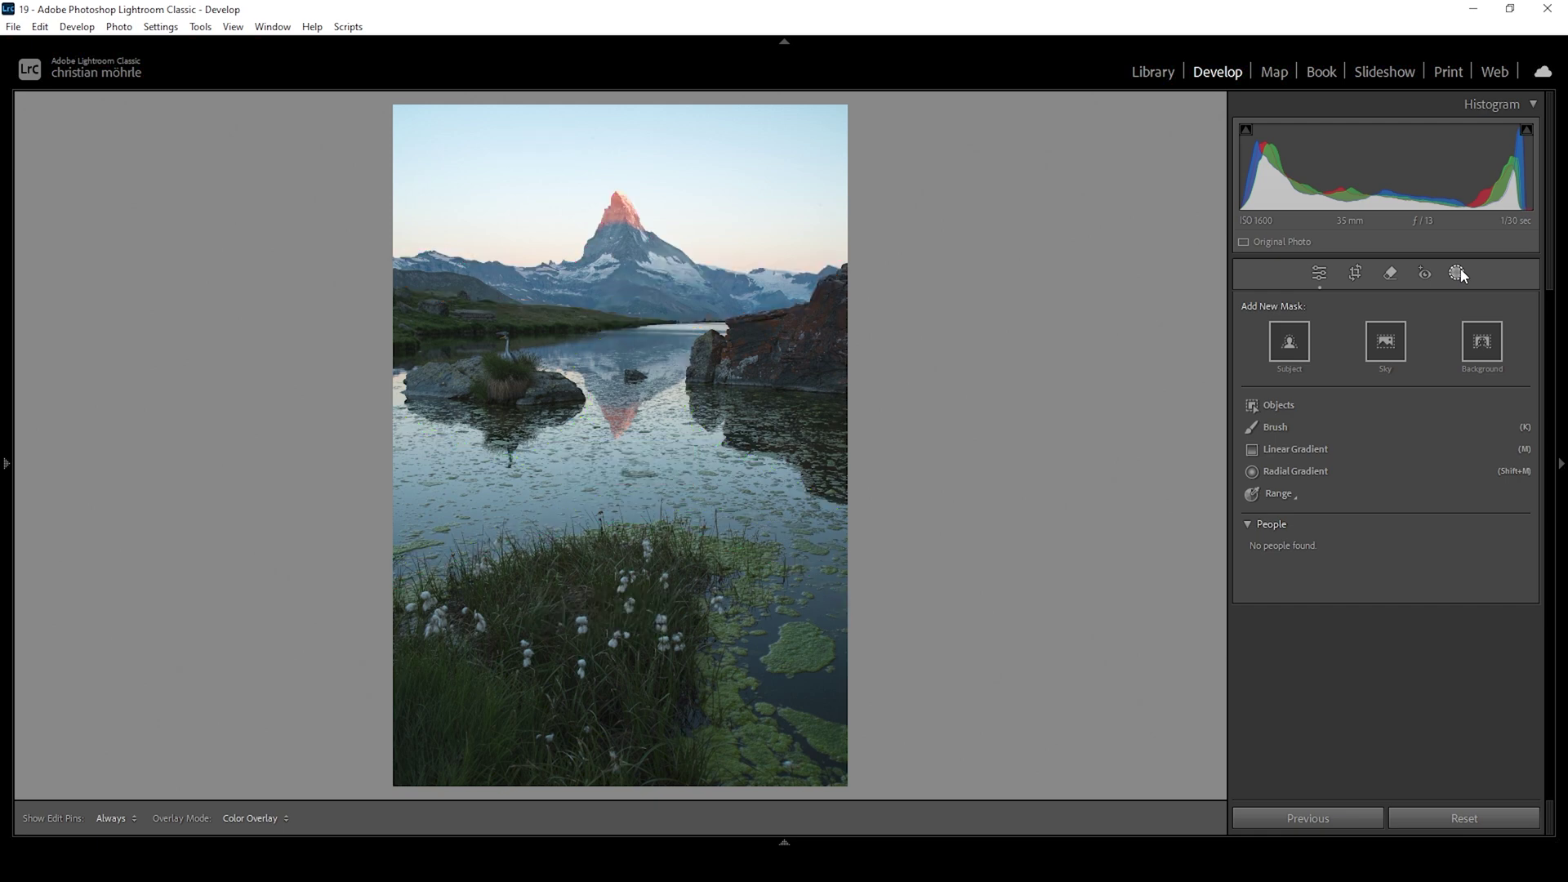
pyautogui.click(1398, 346)
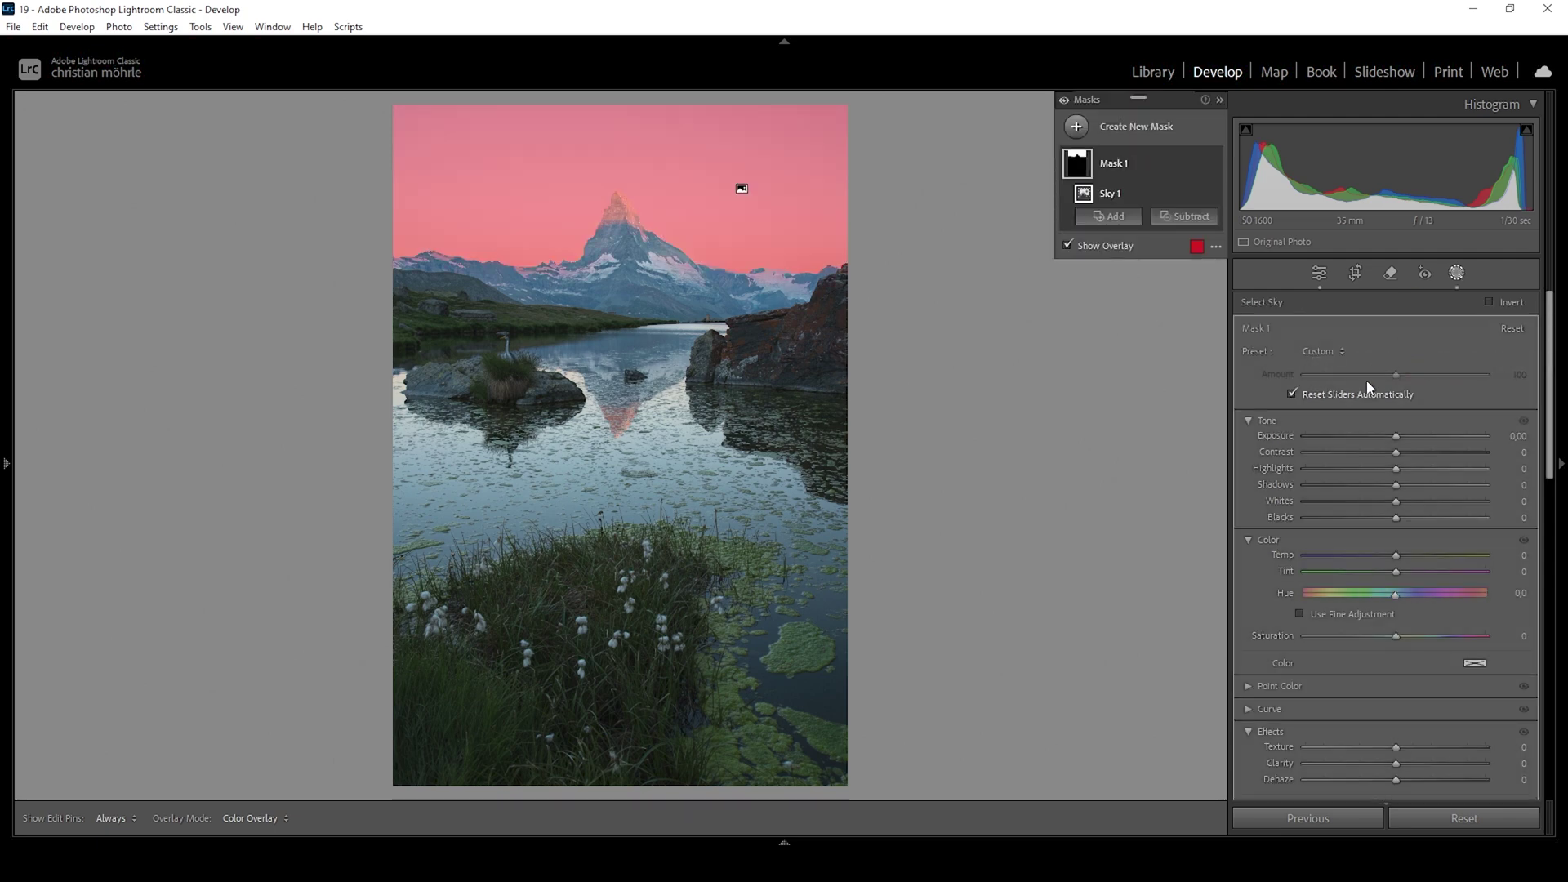
pyautogui.click(1185, 216)
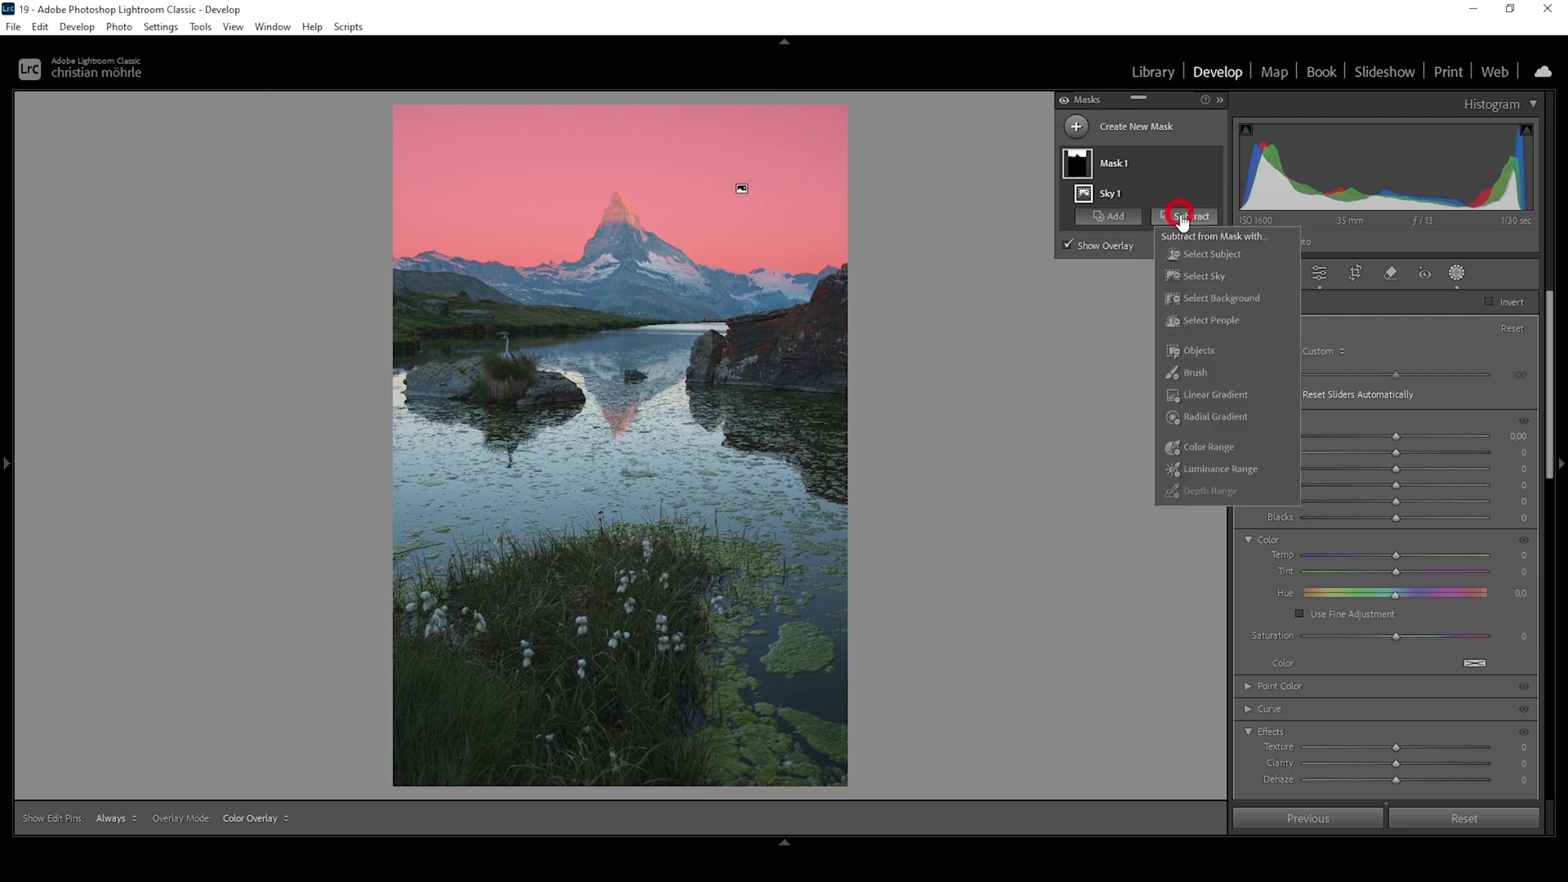
pyautogui.click(1211, 396)
pyautogui.moveTo(684, 185); pyautogui.dragTo(664, 324)
pyautogui.moveTo(674, 334); pyautogui.dragTo(673, 353)
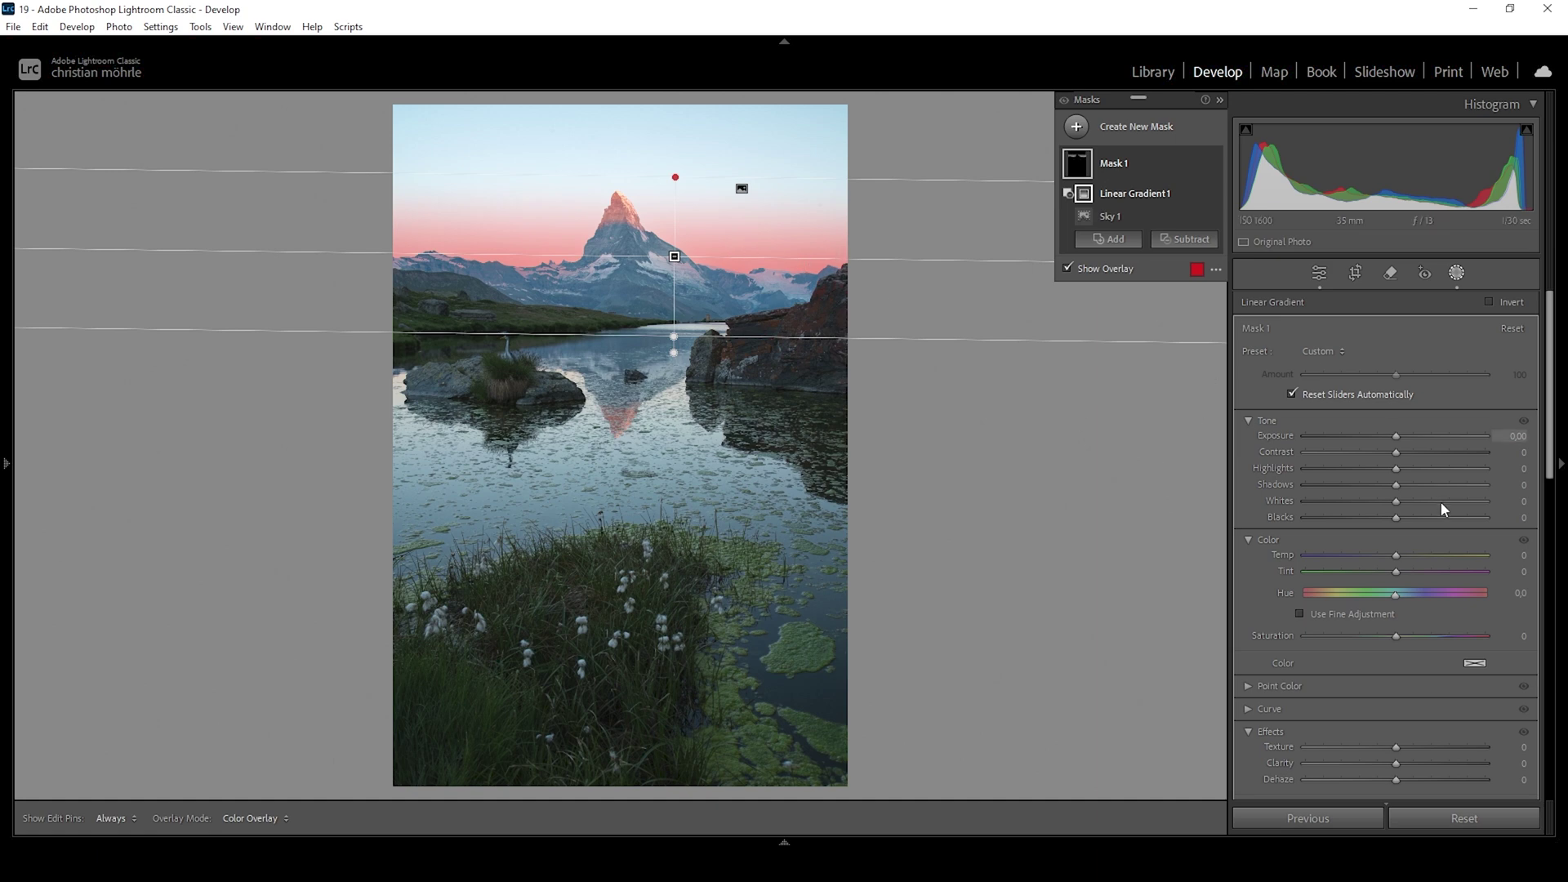
# Step: Set the horizon mask's Whites to 37, Temp to 25 and Saturation to 40, and pull the subtracted gradient's lower edge slightly upward
pyautogui.moveTo(1401, 508); pyautogui.dragTo(1433, 507)
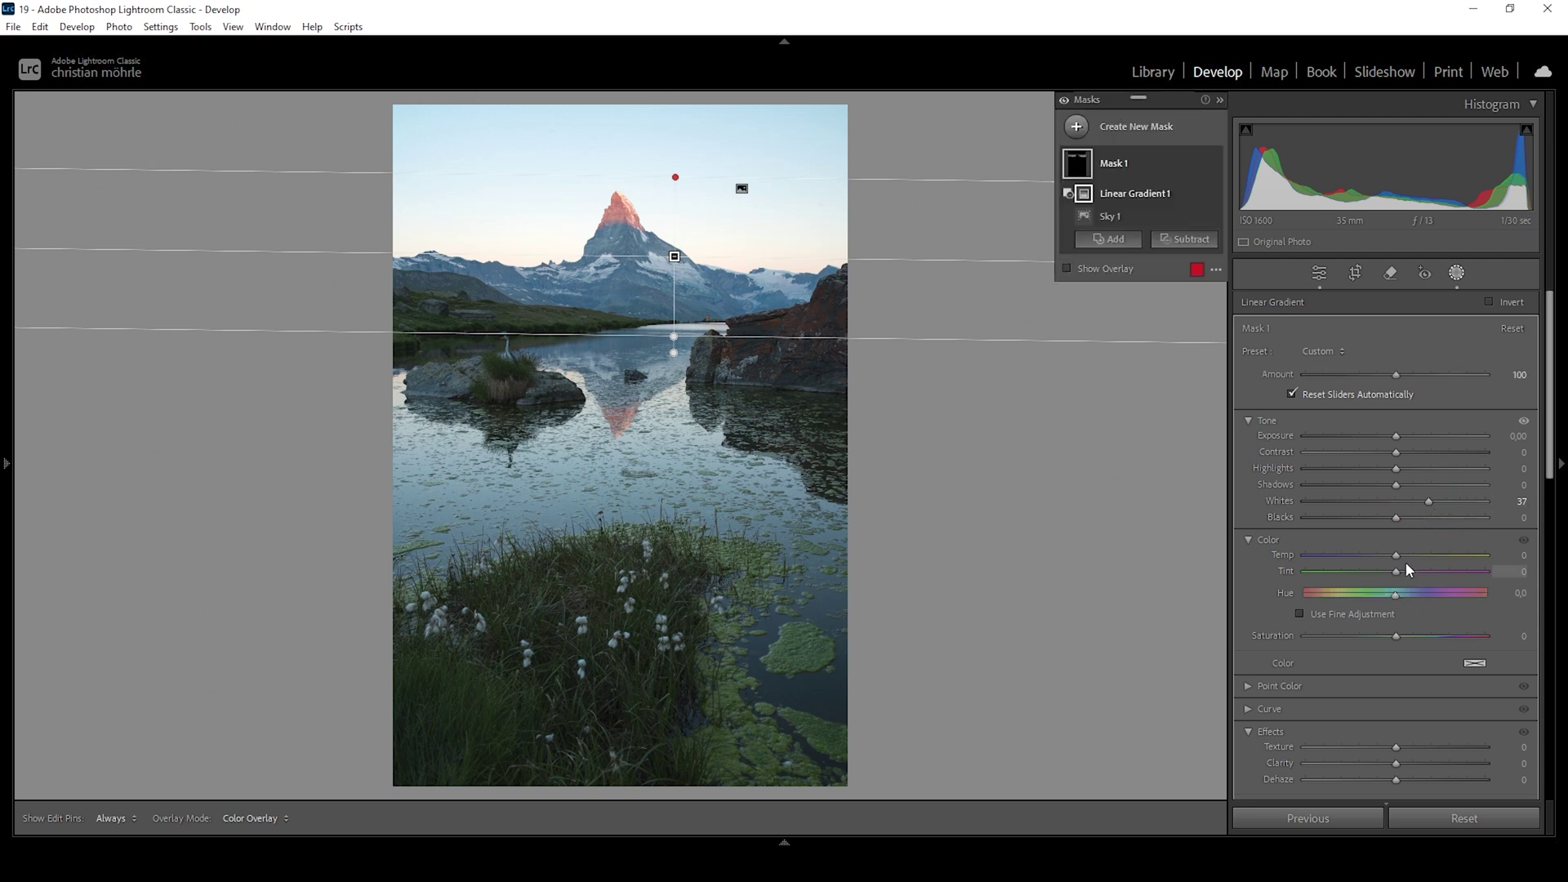
pyautogui.moveTo(1400, 560); pyautogui.dragTo(1413, 556)
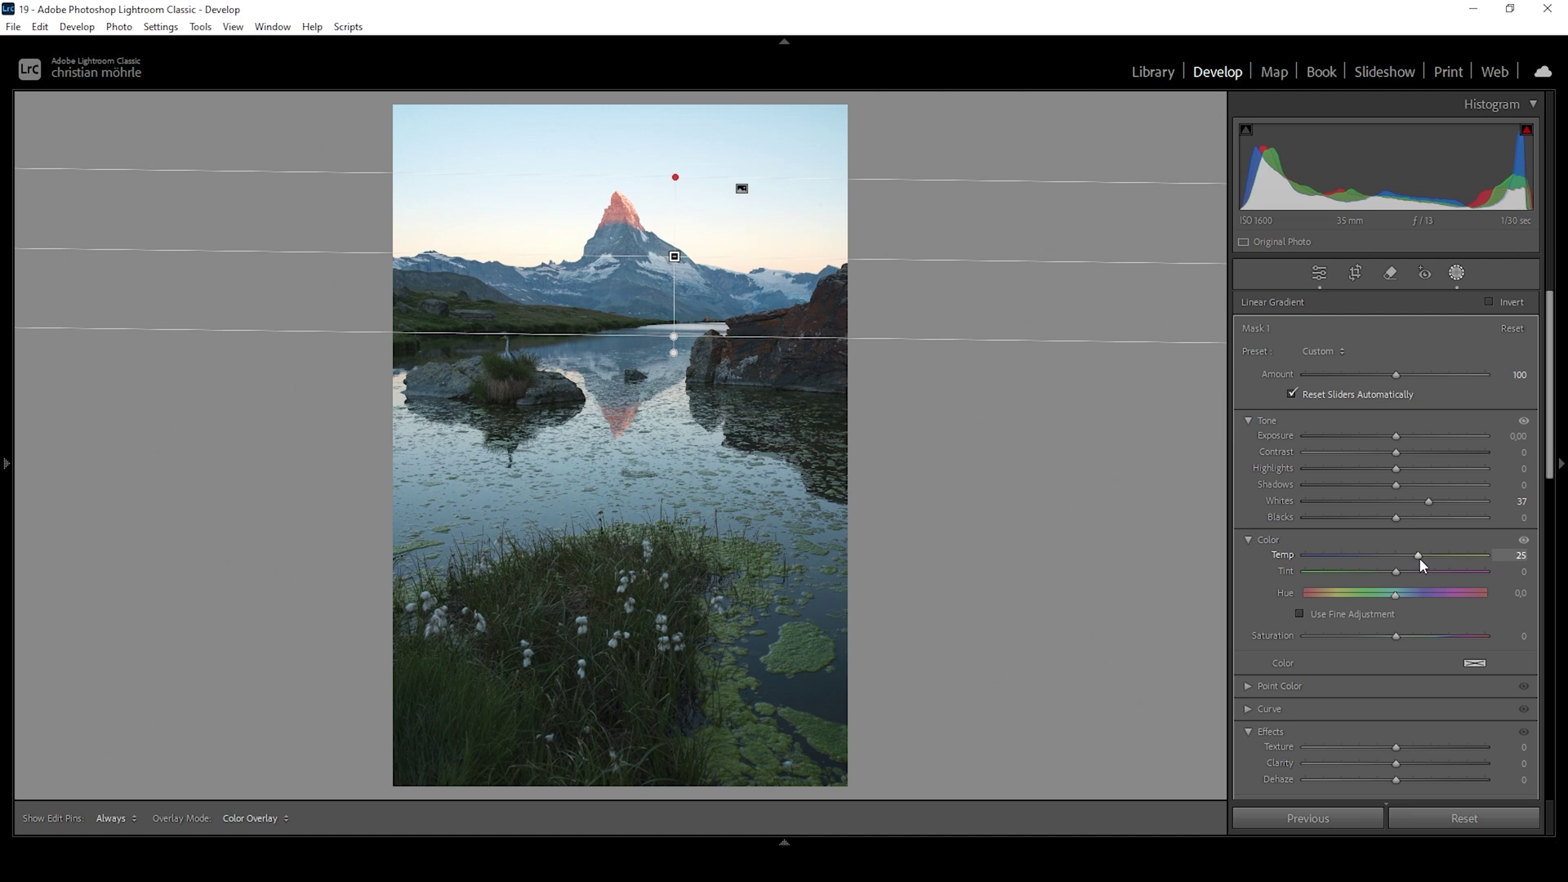
pyautogui.moveTo(1419, 557); pyautogui.dragTo(1420, 557)
pyautogui.moveTo(1395, 637); pyautogui.dragTo(1425, 635)
pyautogui.moveTo(1436, 640); pyautogui.dragTo(1433, 637)
pyautogui.moveTo(674, 335); pyautogui.dragTo(672, 317)
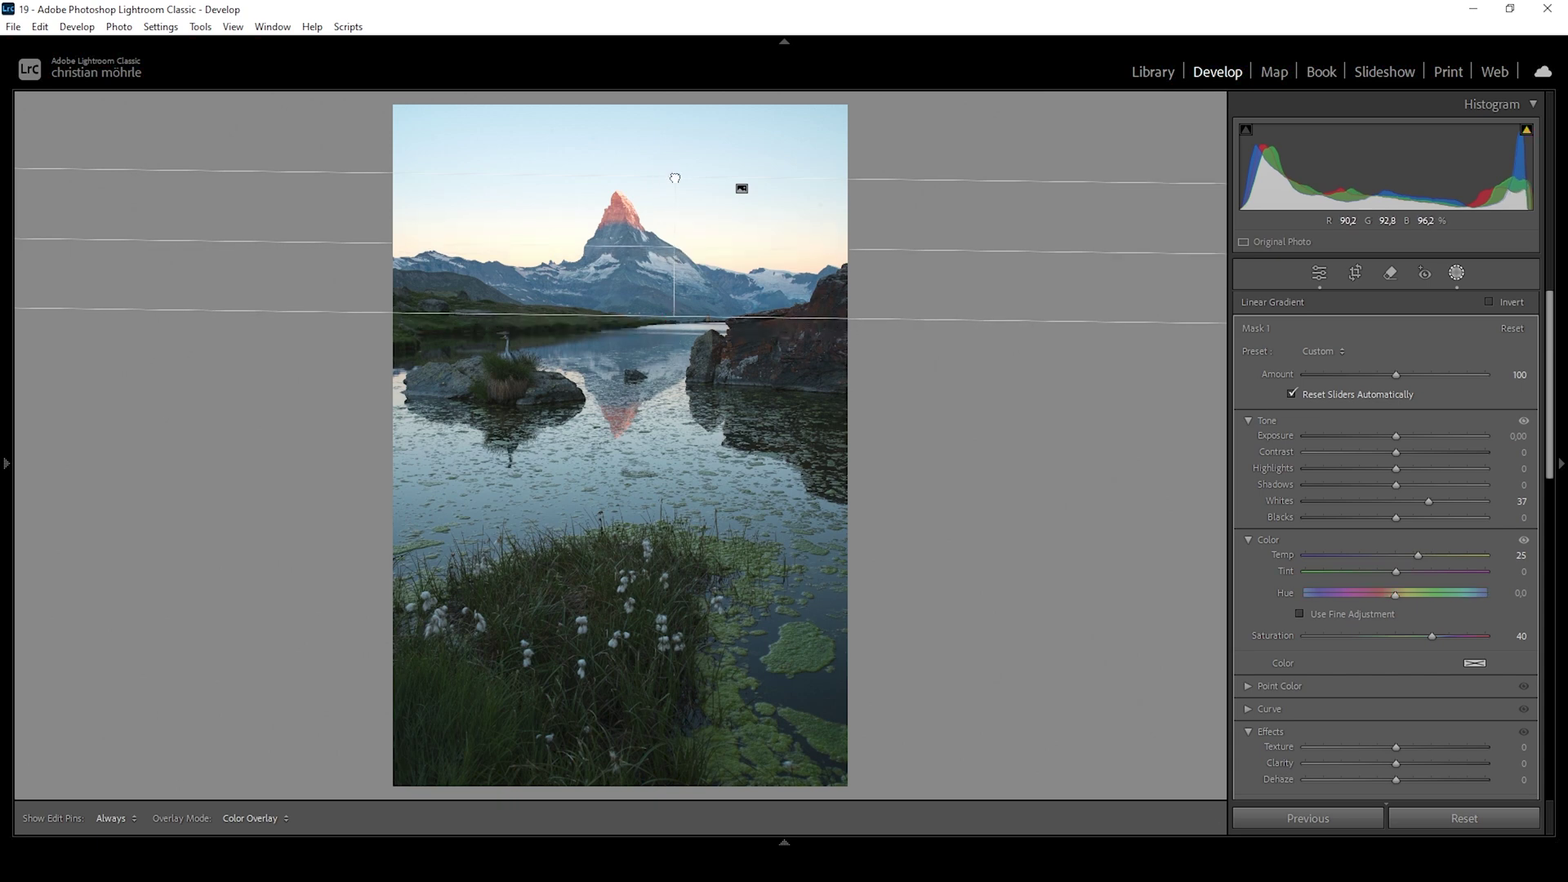
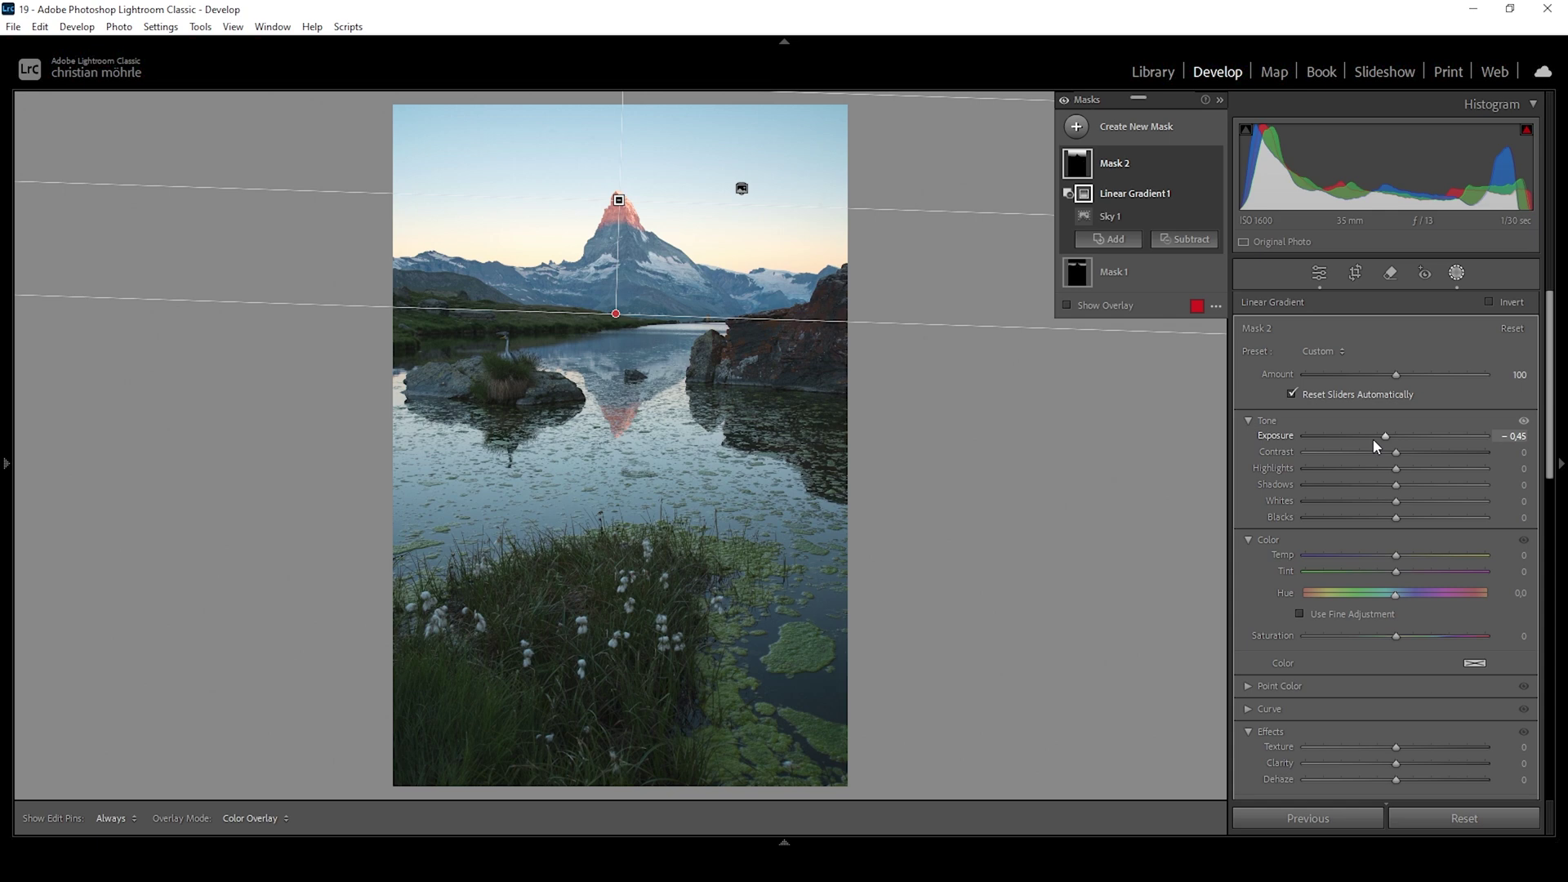
# Step: Warm the sky area of Mask 2 by setting its Temp to 10
pyautogui.moveTo(1398, 559); pyautogui.dragTo(1398, 562)
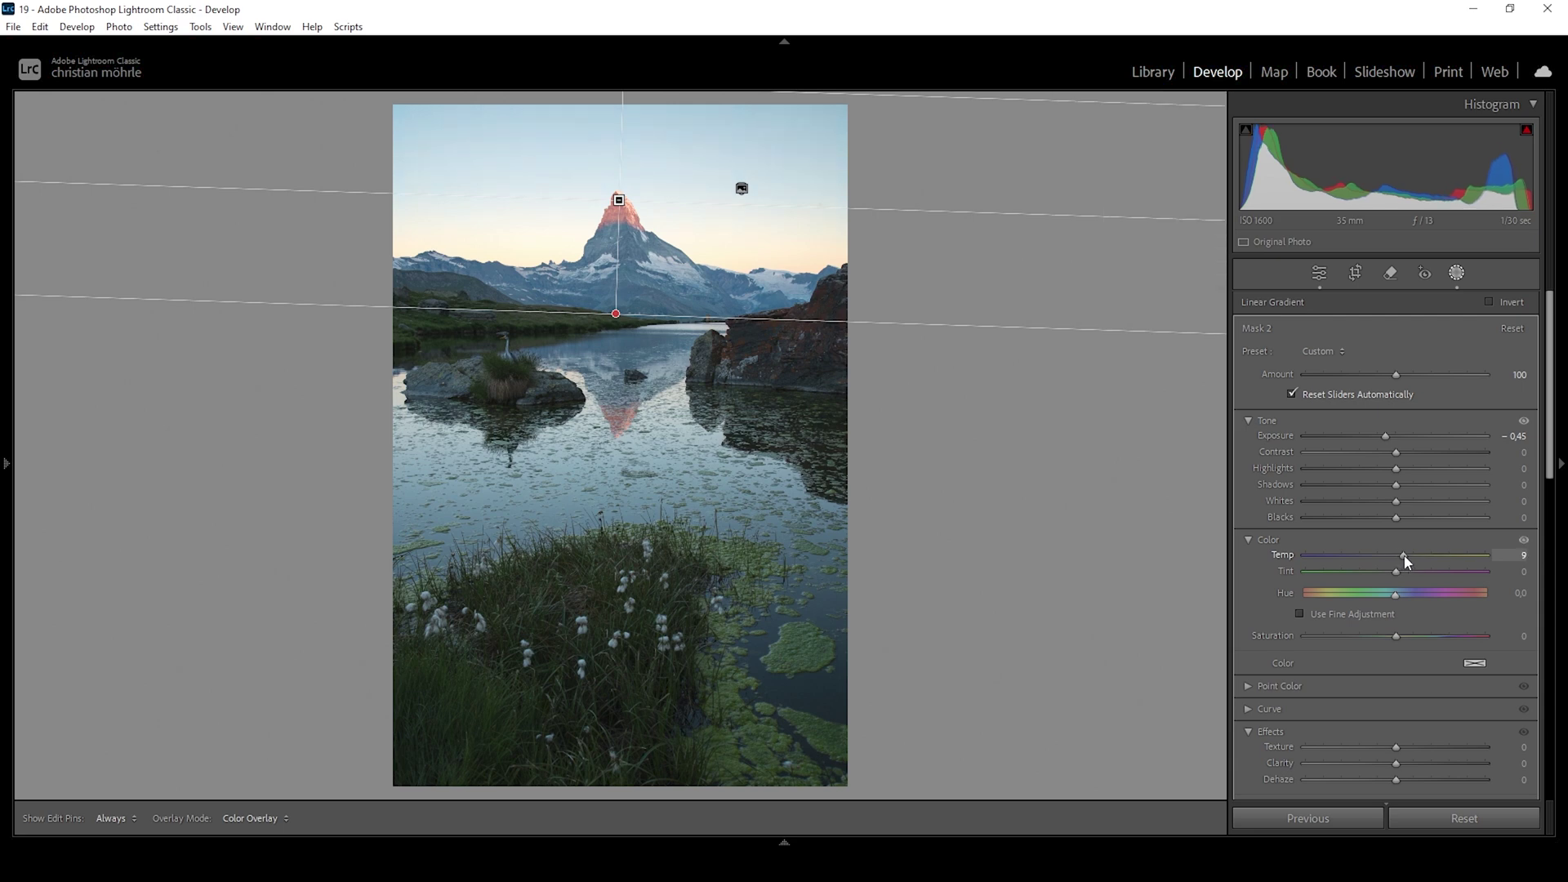
pyautogui.moveTo(1404, 555); pyautogui.dragTo(1405, 556)
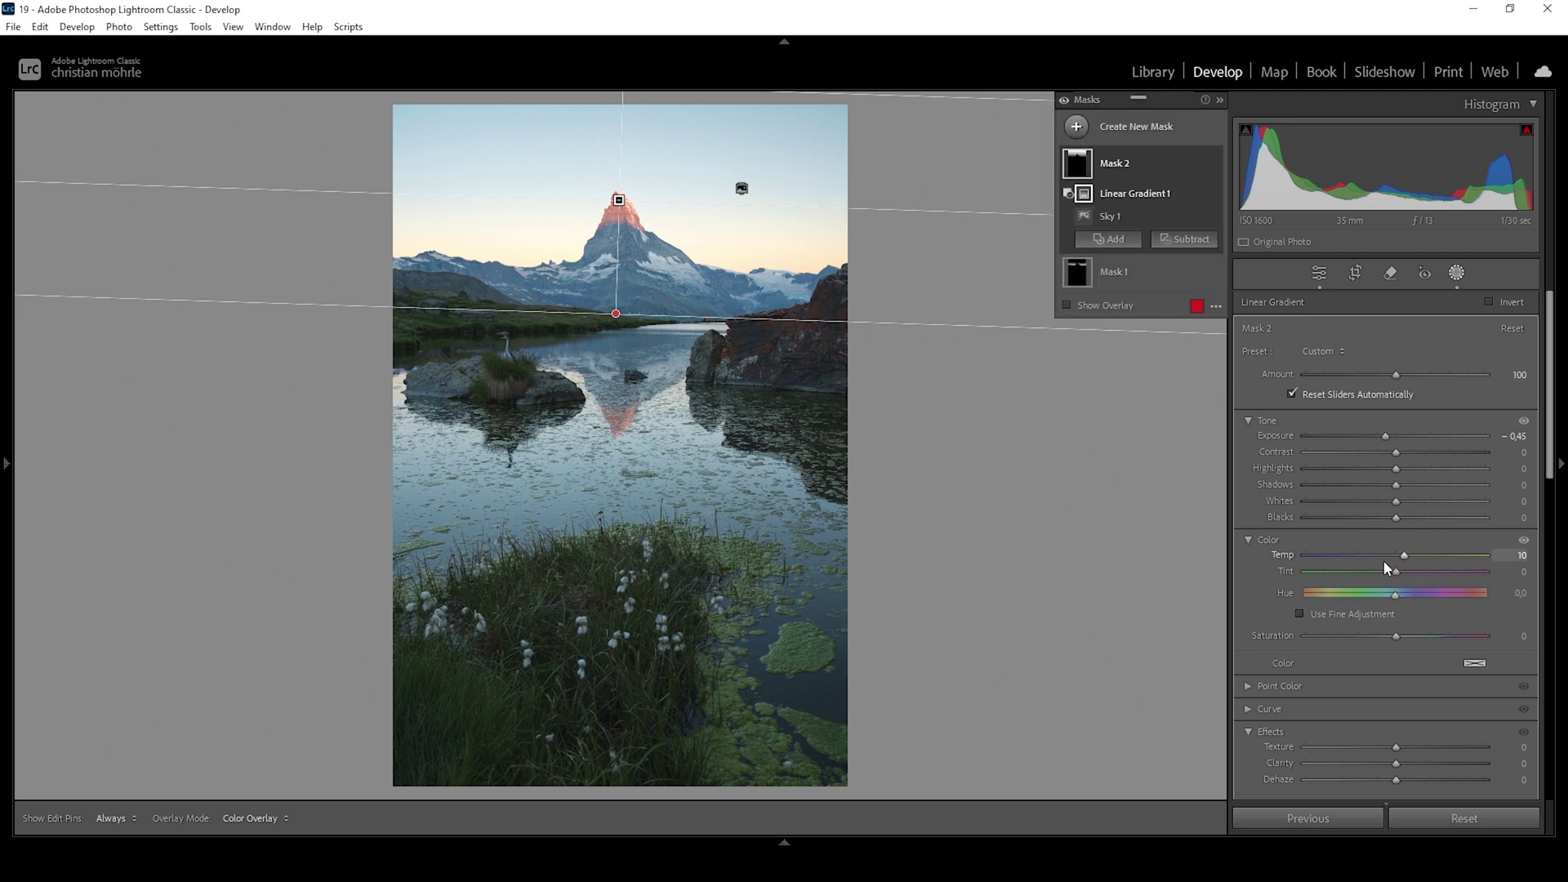
# Step: Add a new linear gradient mask fading from the top of the sky down to the mountain's middle
pyautogui.click(1077, 126)
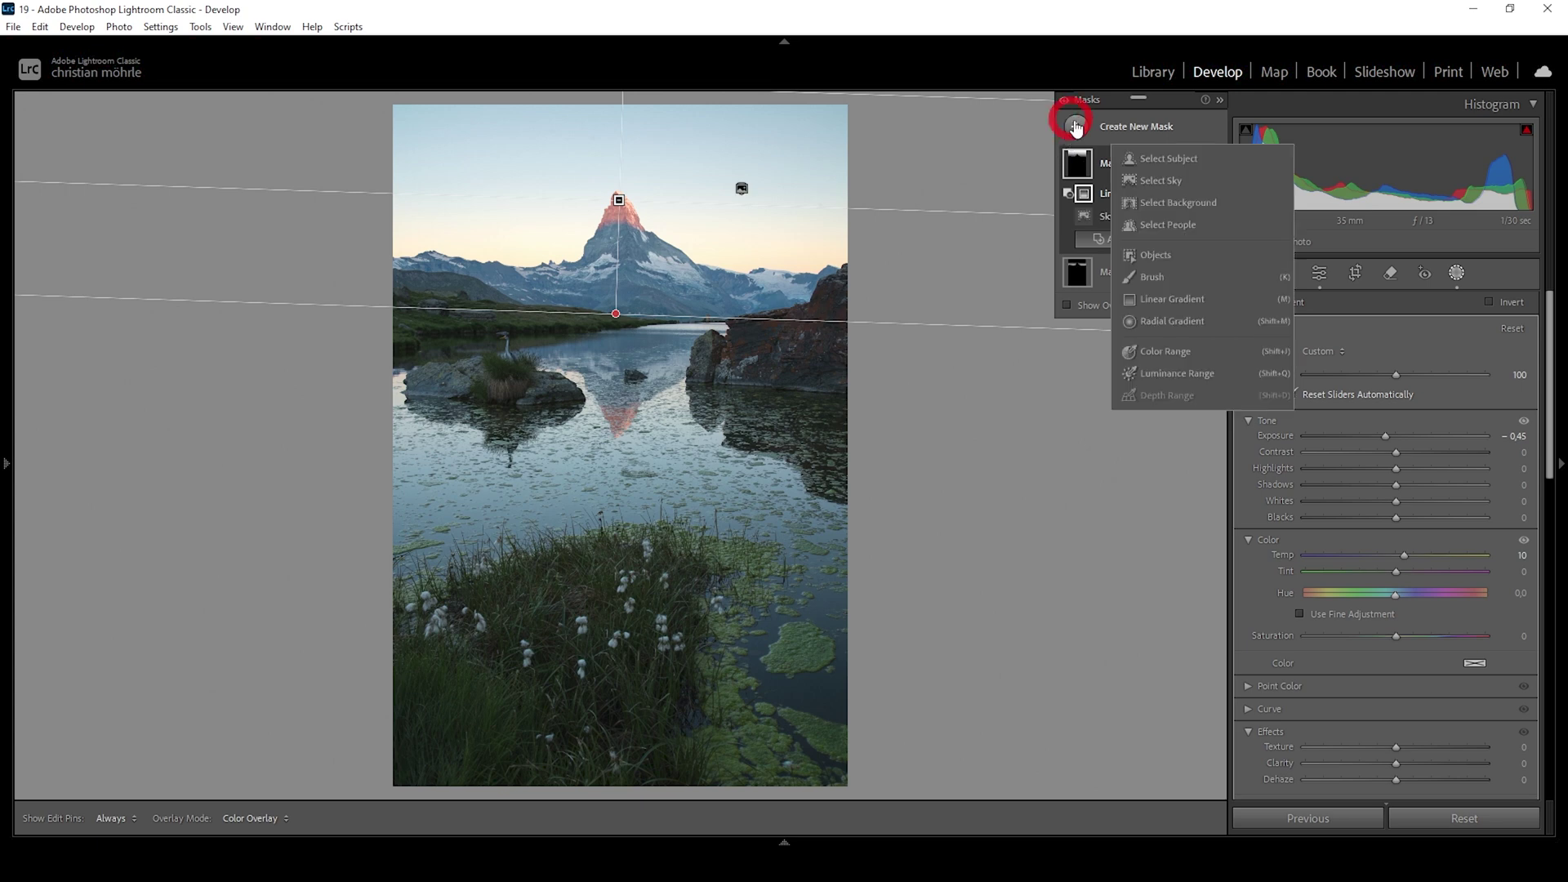
pyautogui.click(1153, 303)
pyautogui.moveTo(678, 106); pyautogui.dragTo(670, 214)
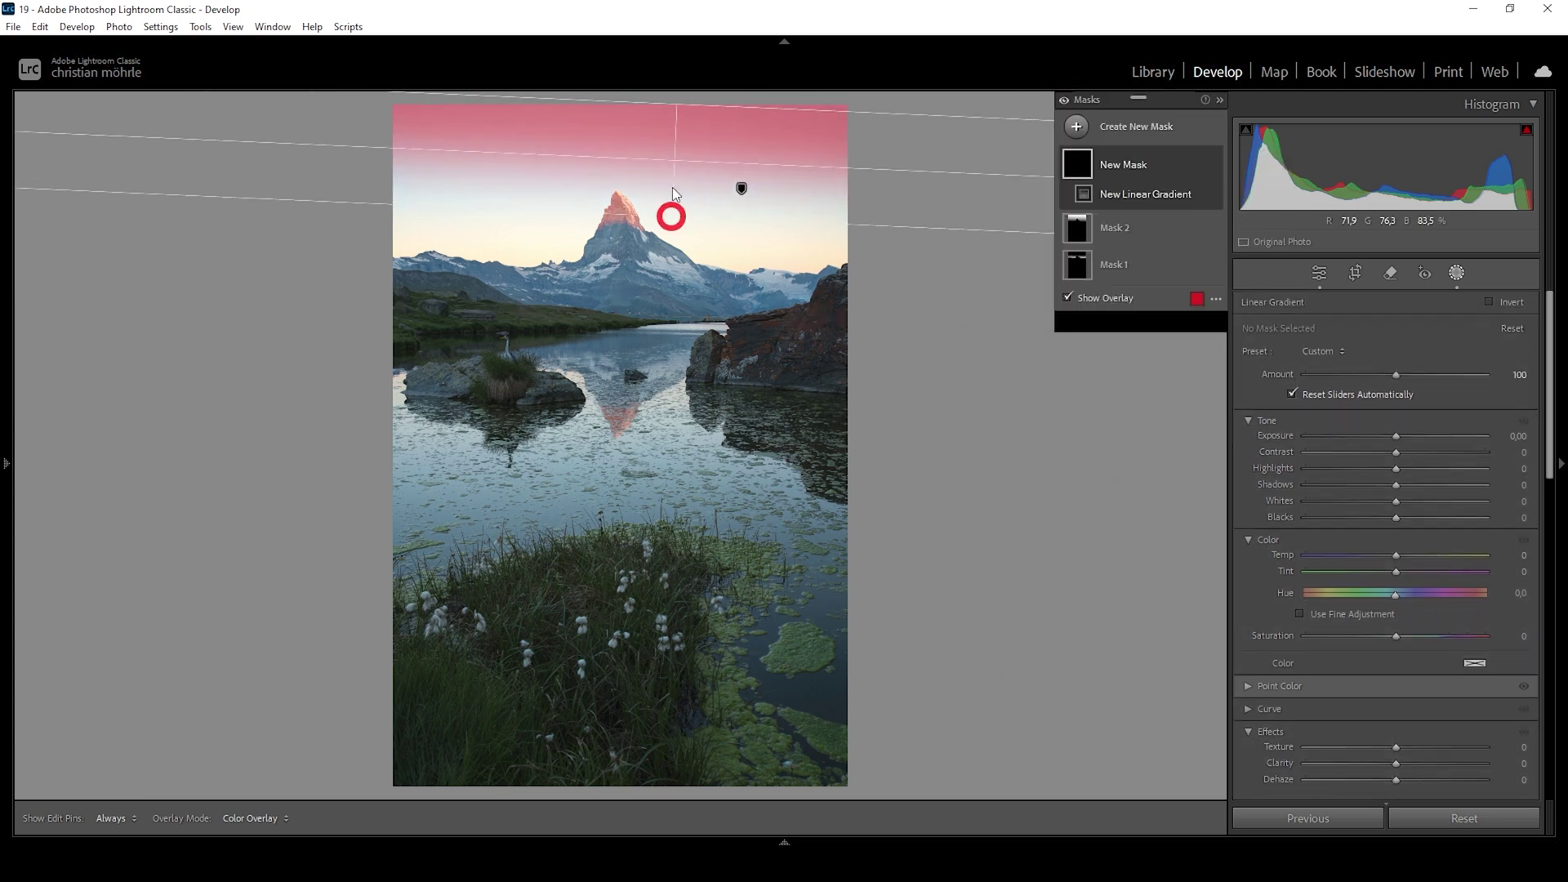
pyautogui.moveTo(681, 104); pyautogui.dragTo(693, 63)
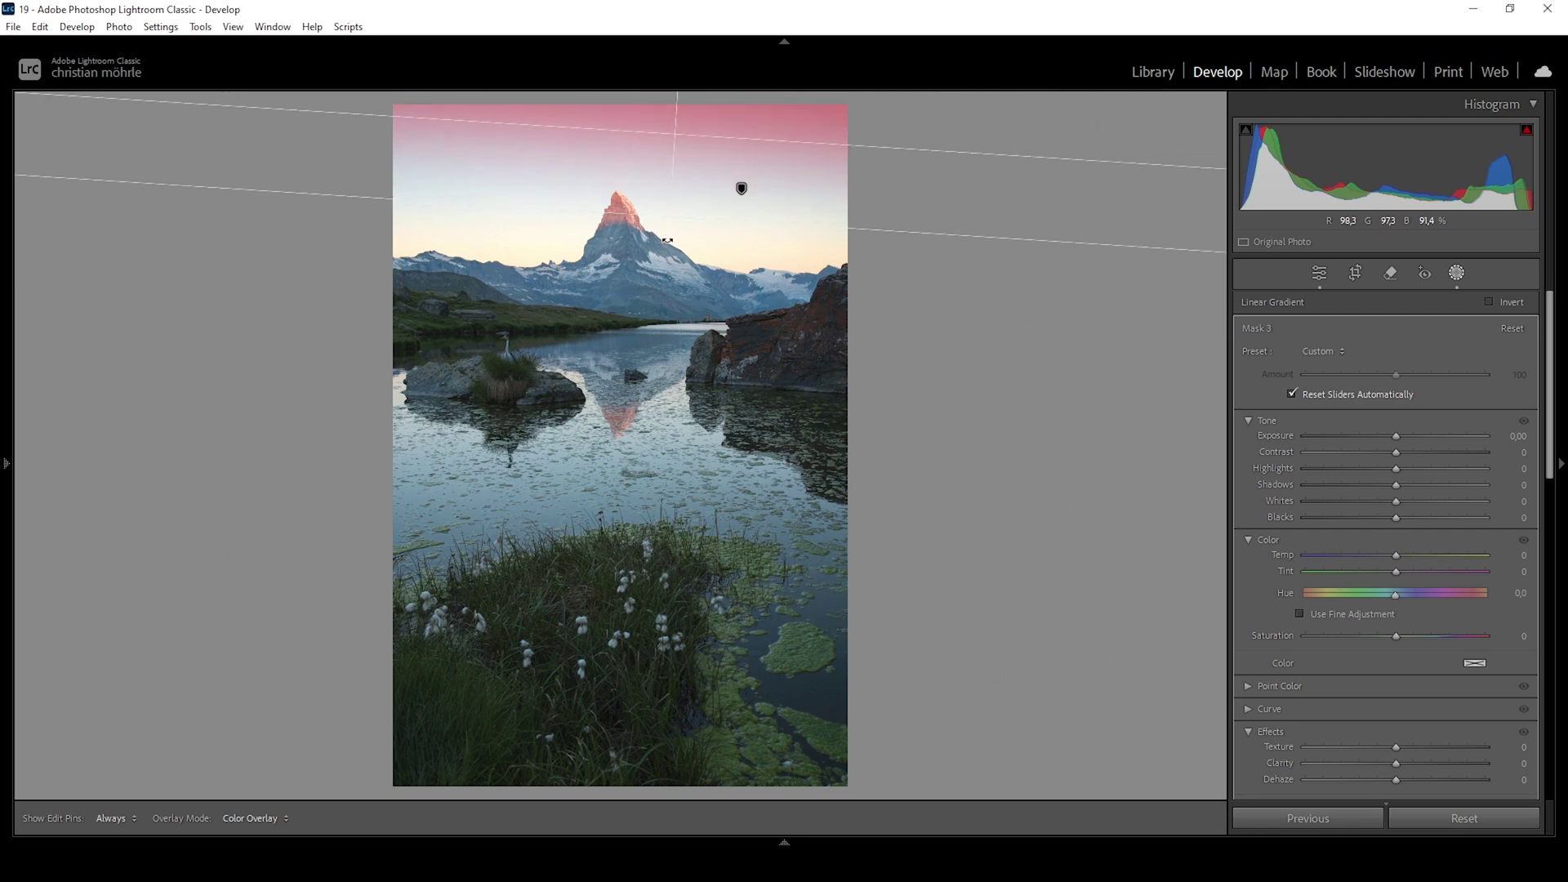
pyautogui.moveTo(673, 233); pyautogui.dragTo(672, 244)
pyautogui.moveTo(676, 134); pyautogui.dragTo(677, 132)
pyautogui.moveTo(665, 229); pyautogui.dragTo(667, 255)
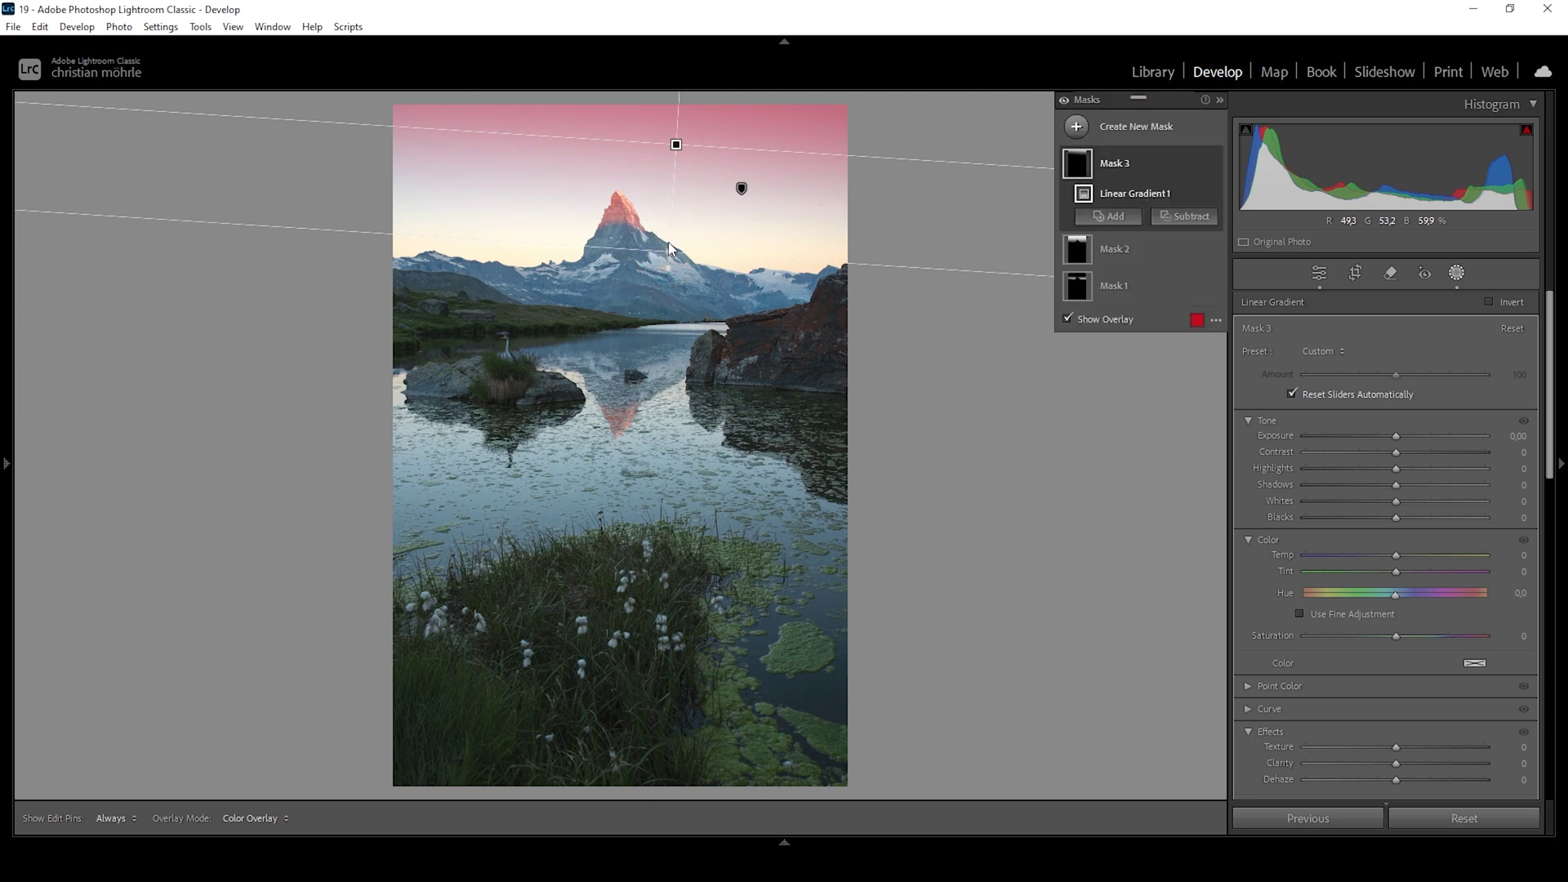
# Step: Intersect the new gradient mask with a sky selection and set its Exposure to -0,71
pyautogui.click(1194, 166)
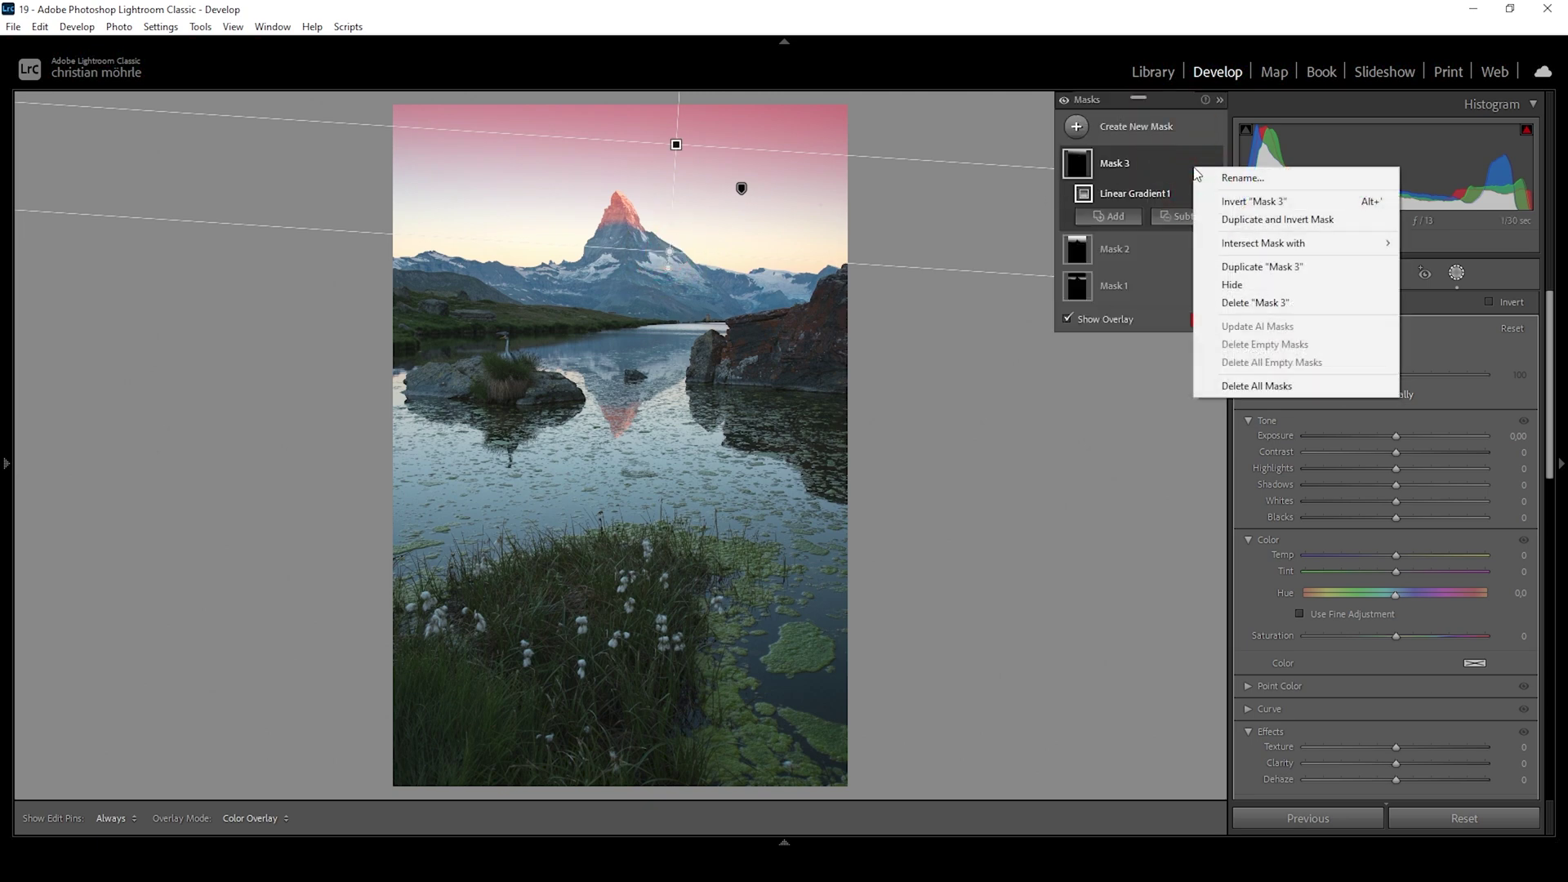
pyautogui.moveTo(1241, 243)
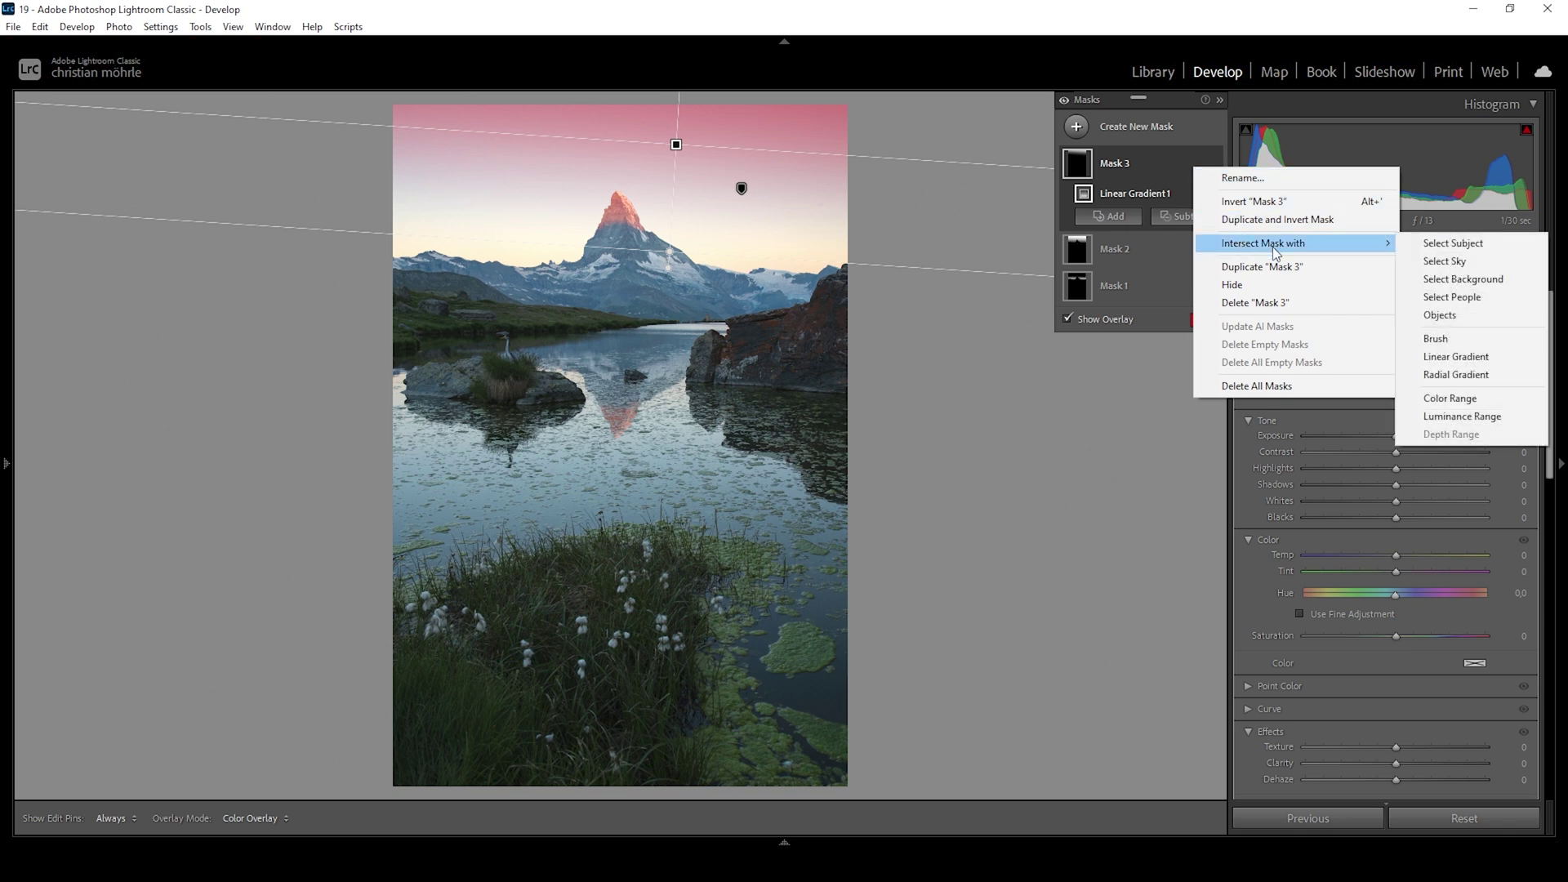
pyautogui.click(1468, 269)
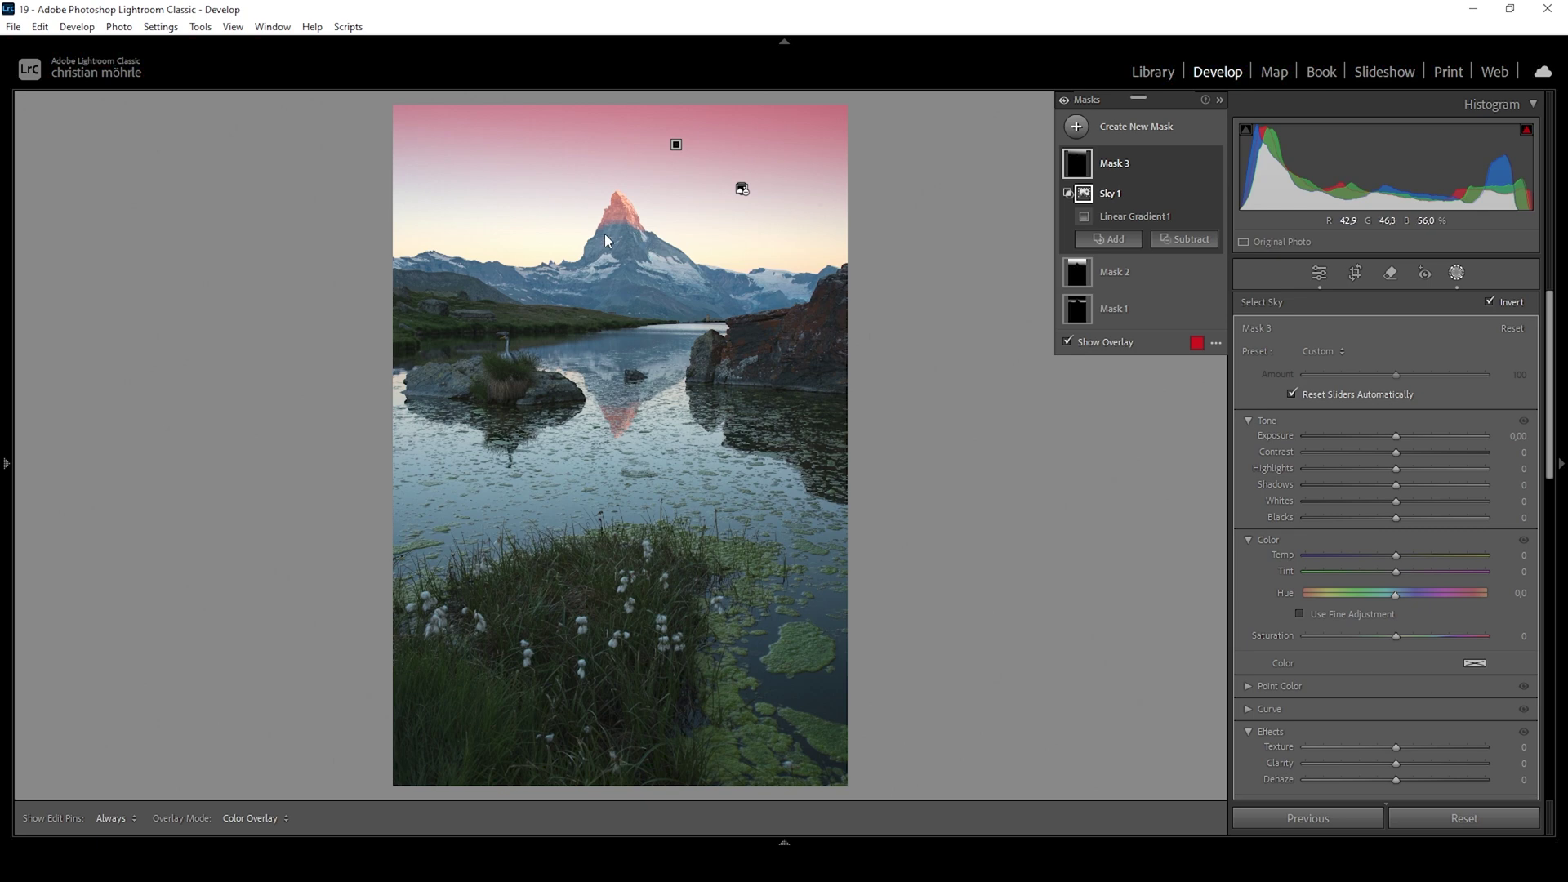
pyautogui.moveTo(1396, 436); pyautogui.dragTo(1377, 436)
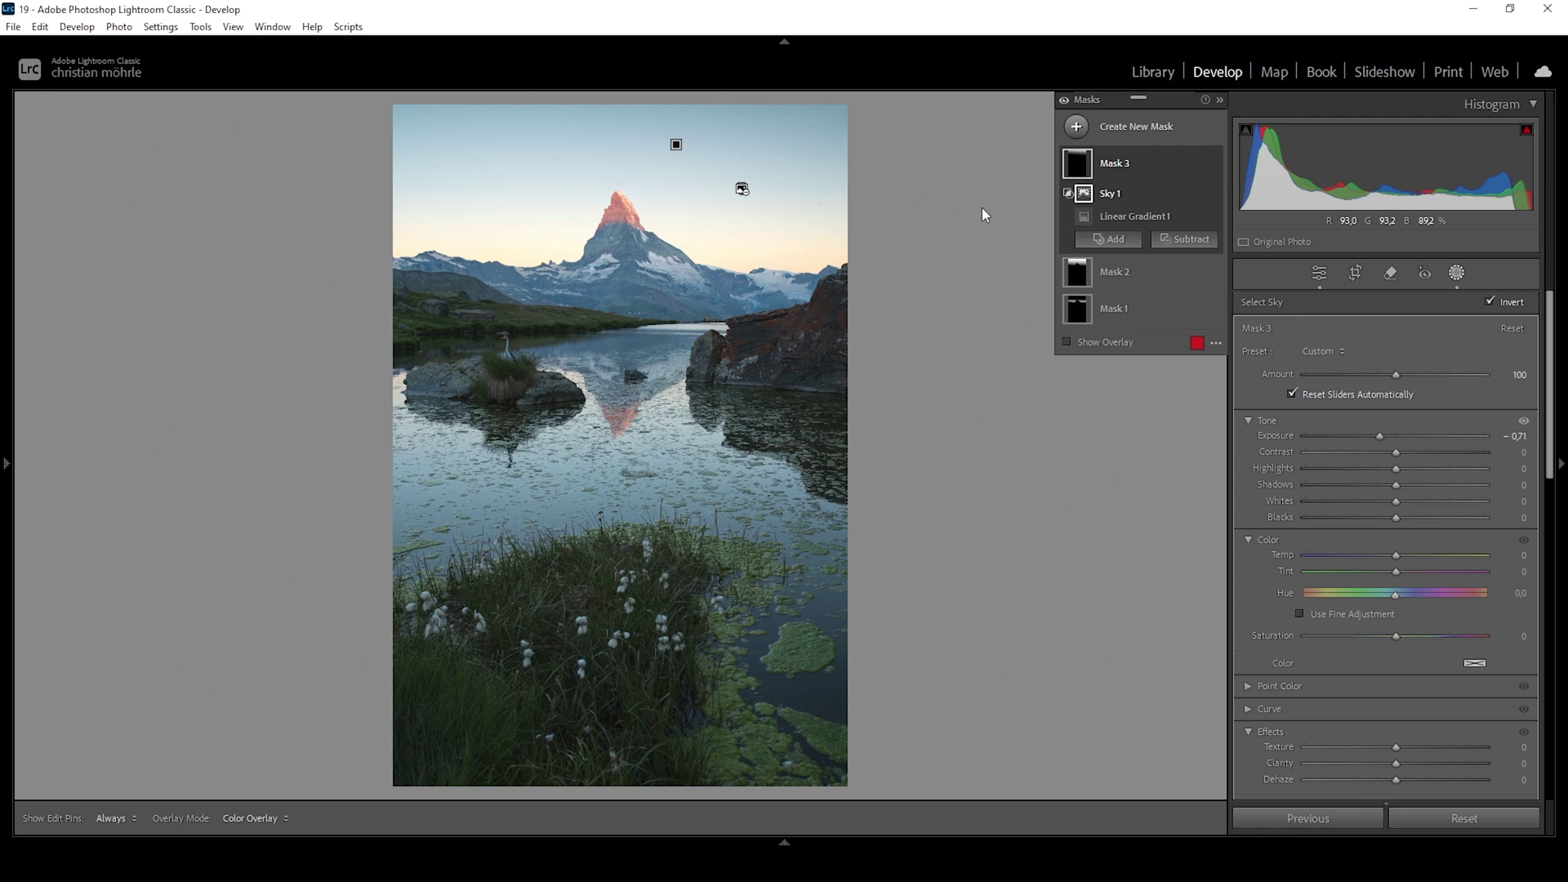
# Step: Add a new linear gradient mask covering the foreground and lake, fading out upward from the far shoreline to the mountain's middle
pyautogui.click(1076, 127)
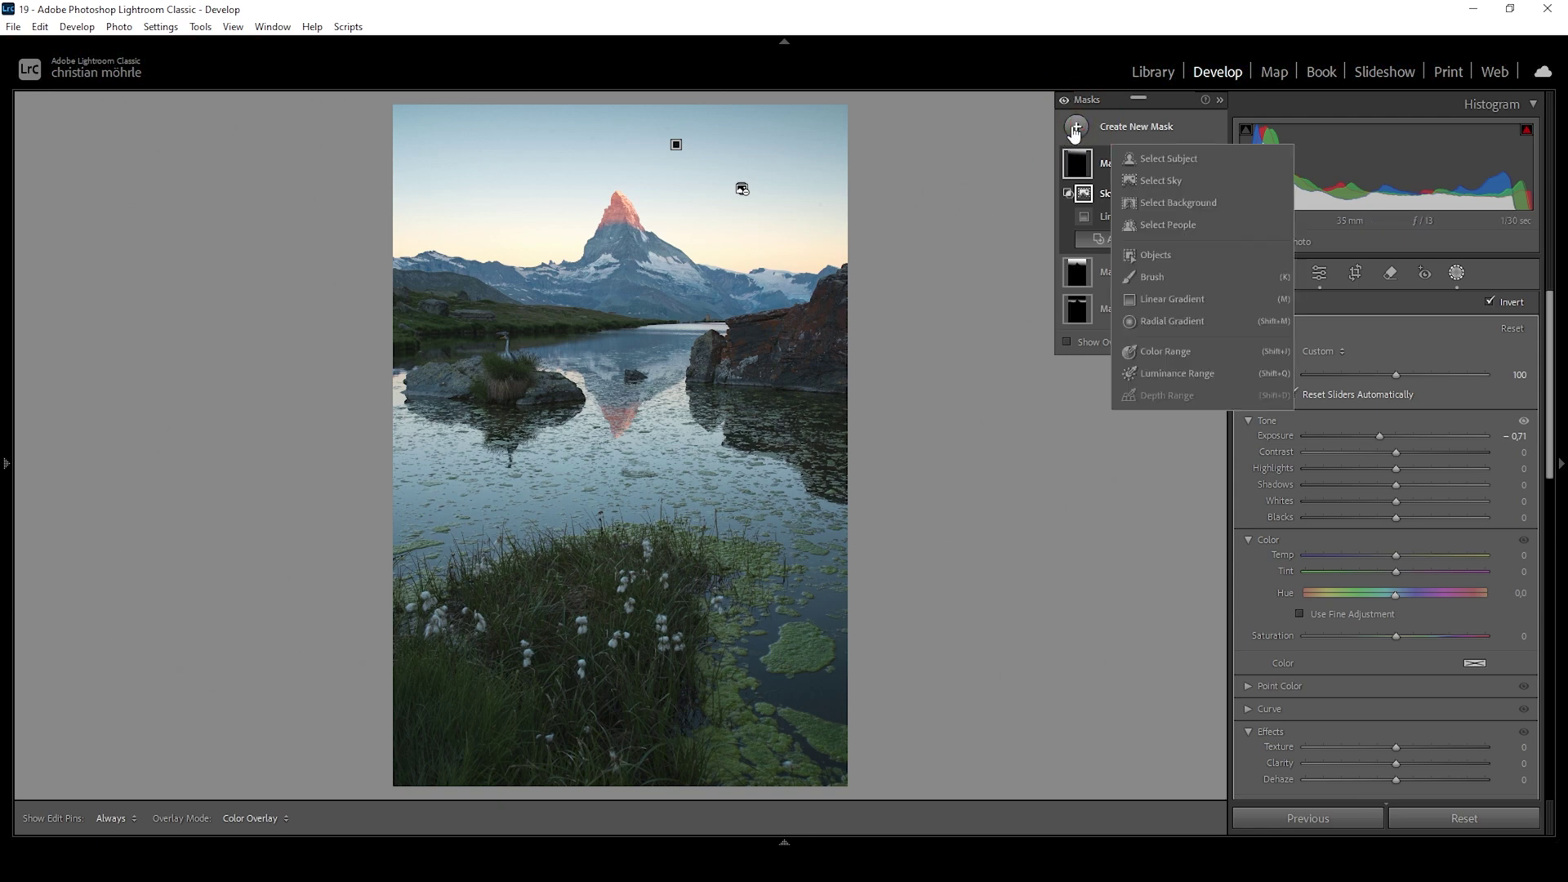
pyautogui.click(1173, 302)
pyautogui.moveTo(615, 306); pyautogui.dragTo(619, 235)
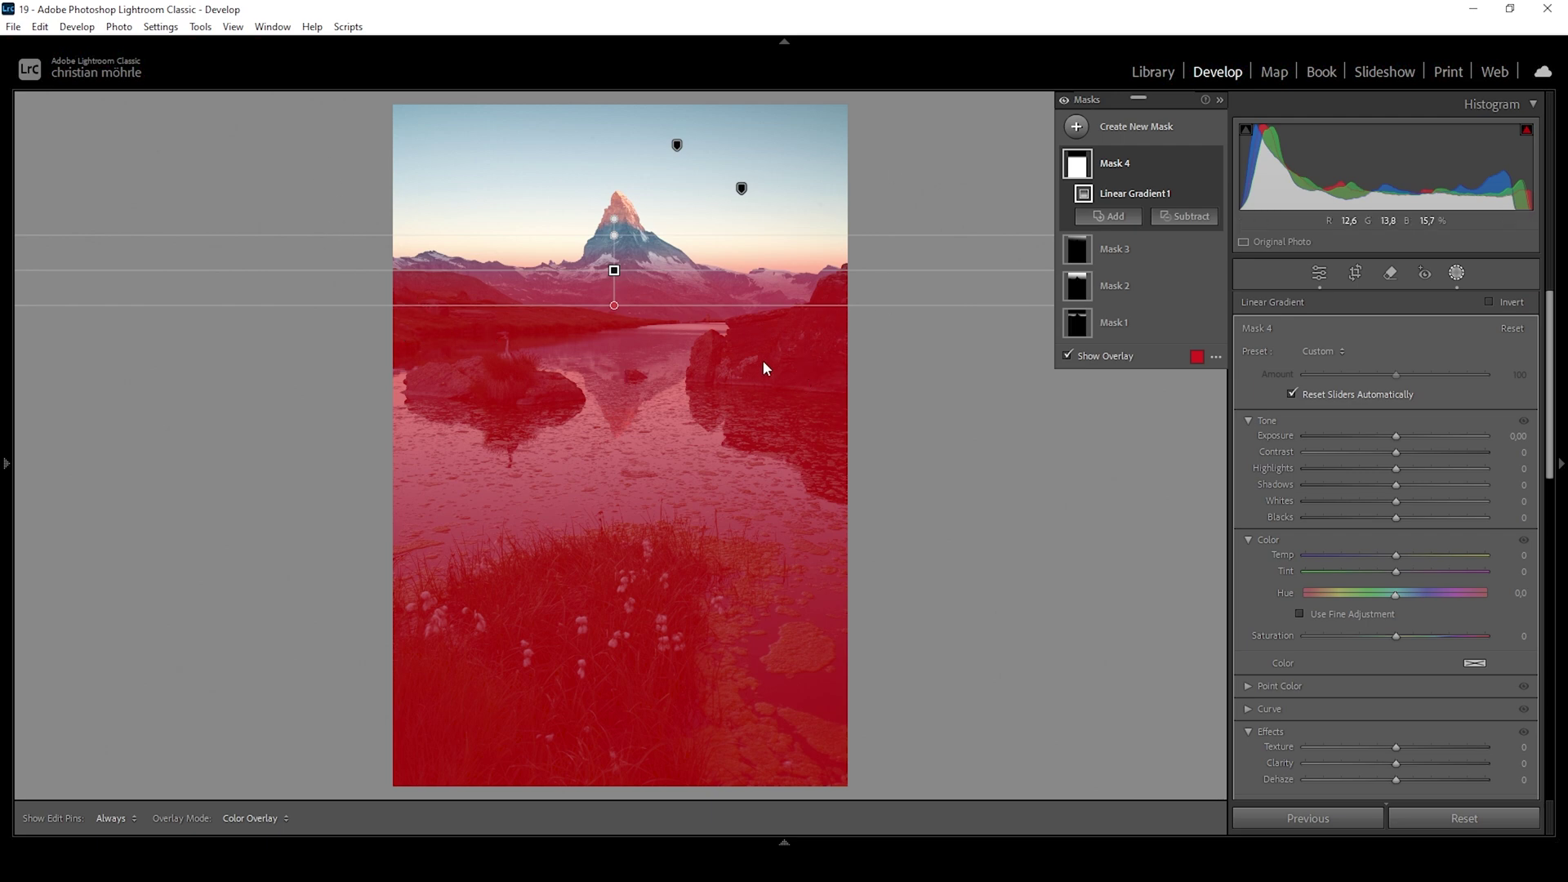
# Step: Subtract the mountain range from the foreground gradient mask with an object selection, and subtract the sky as well
pyautogui.click(1184, 217)
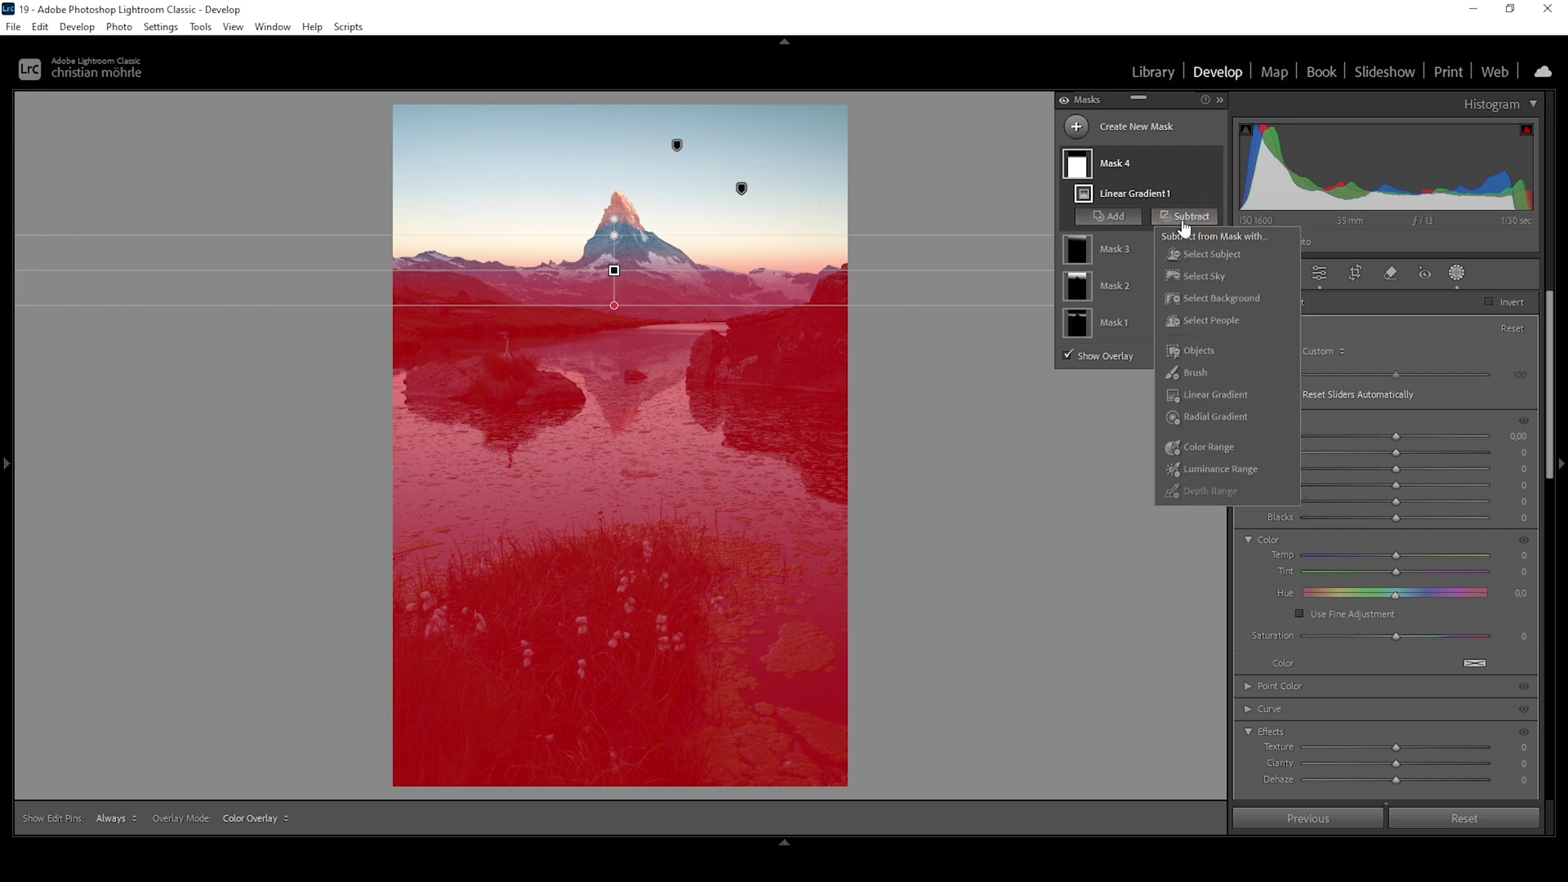
pyautogui.click(1206, 357)
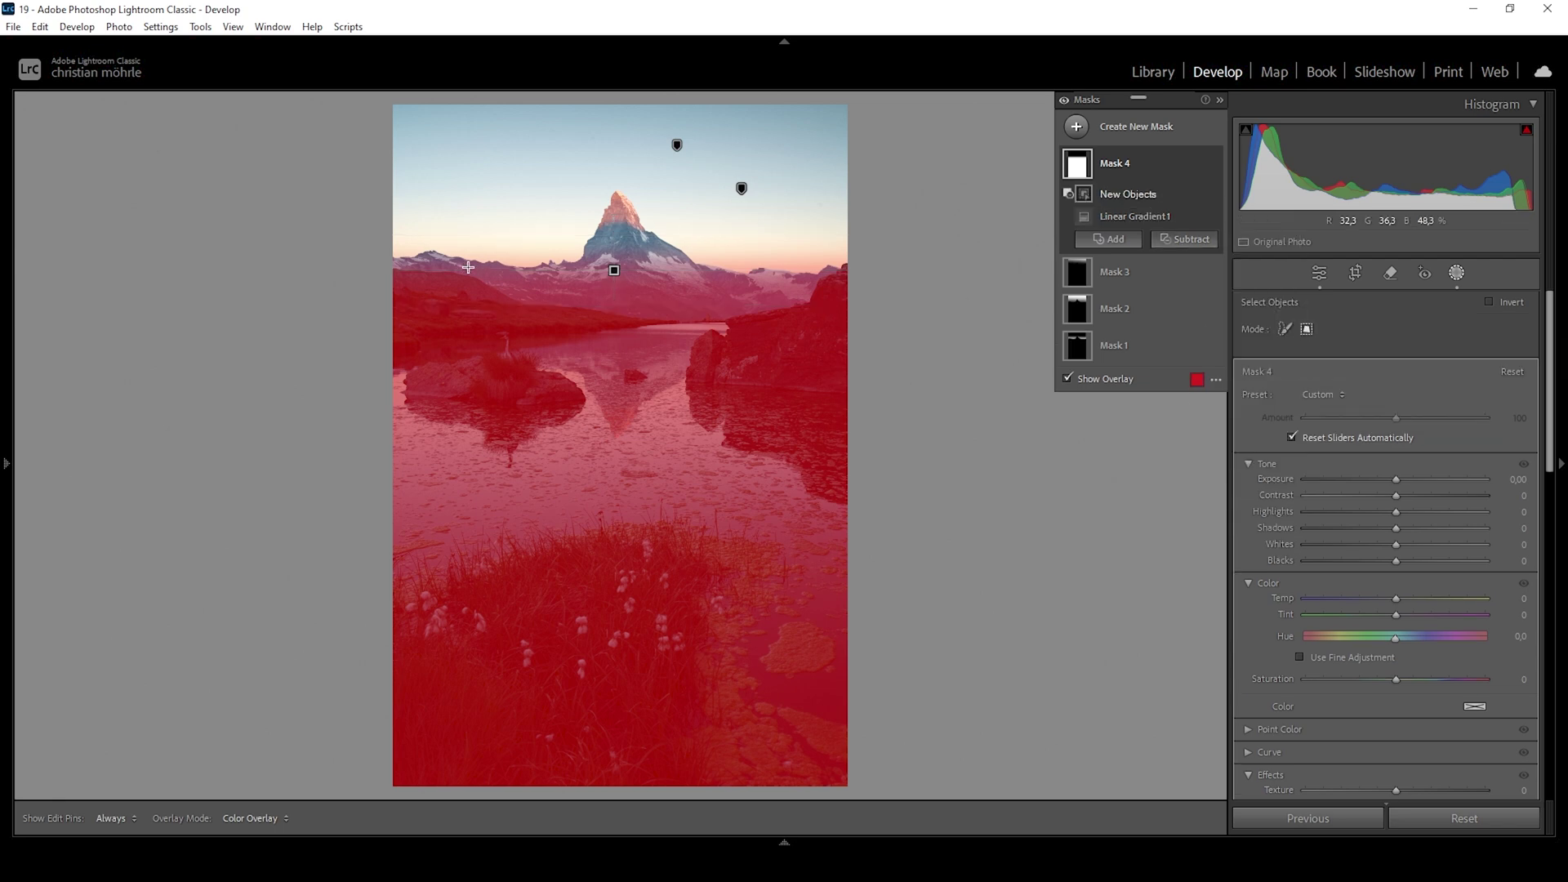
pyautogui.moveTo(396, 316); pyautogui.dragTo(861, 170)
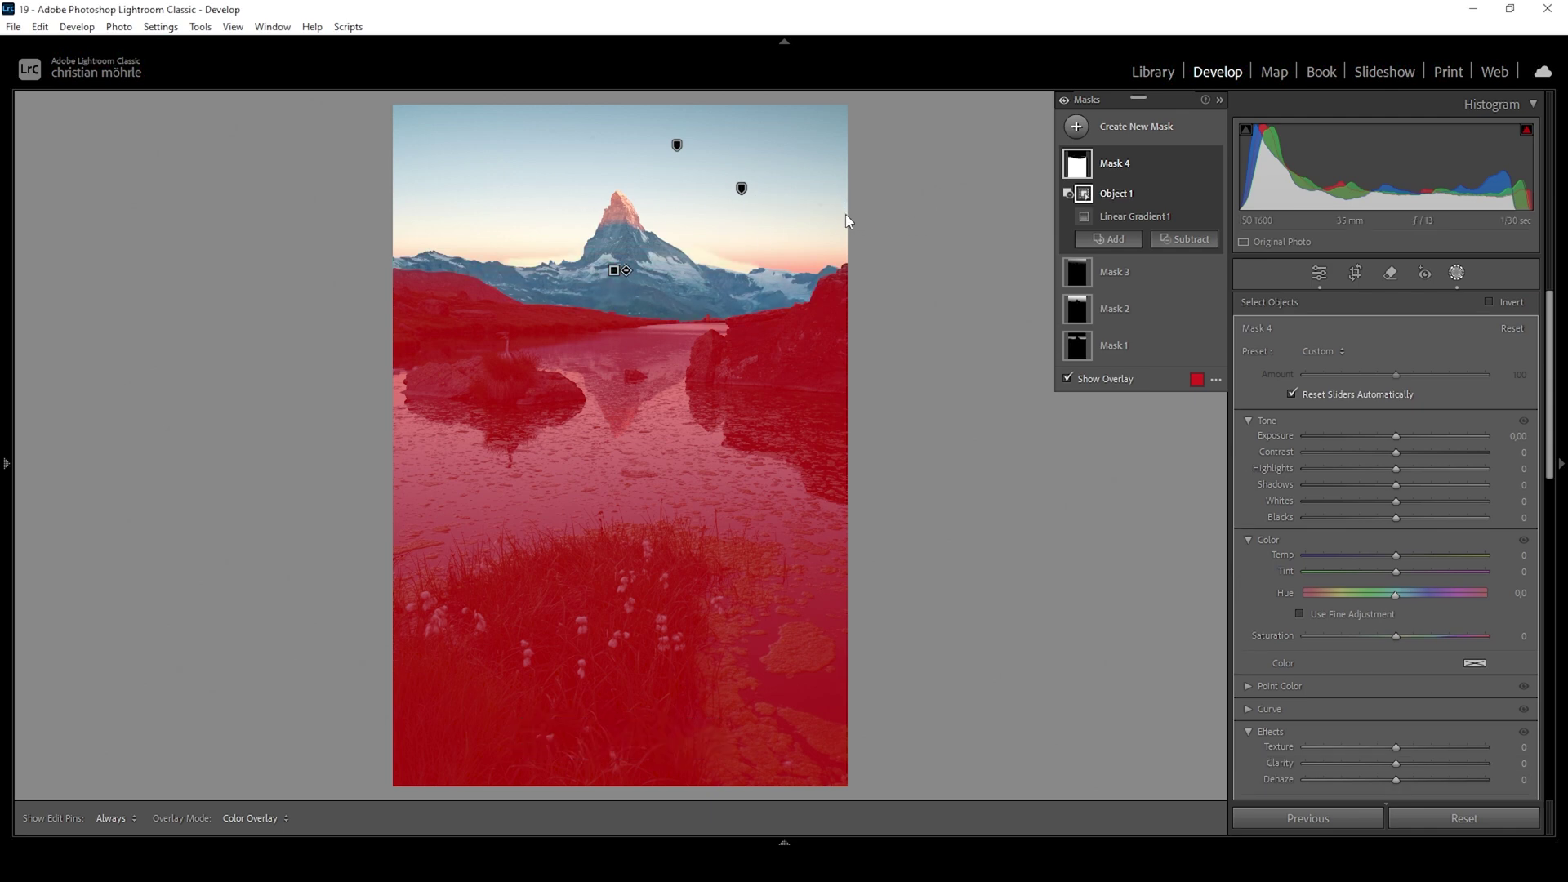
pyautogui.click(1191, 240)
pyautogui.click(1204, 297)
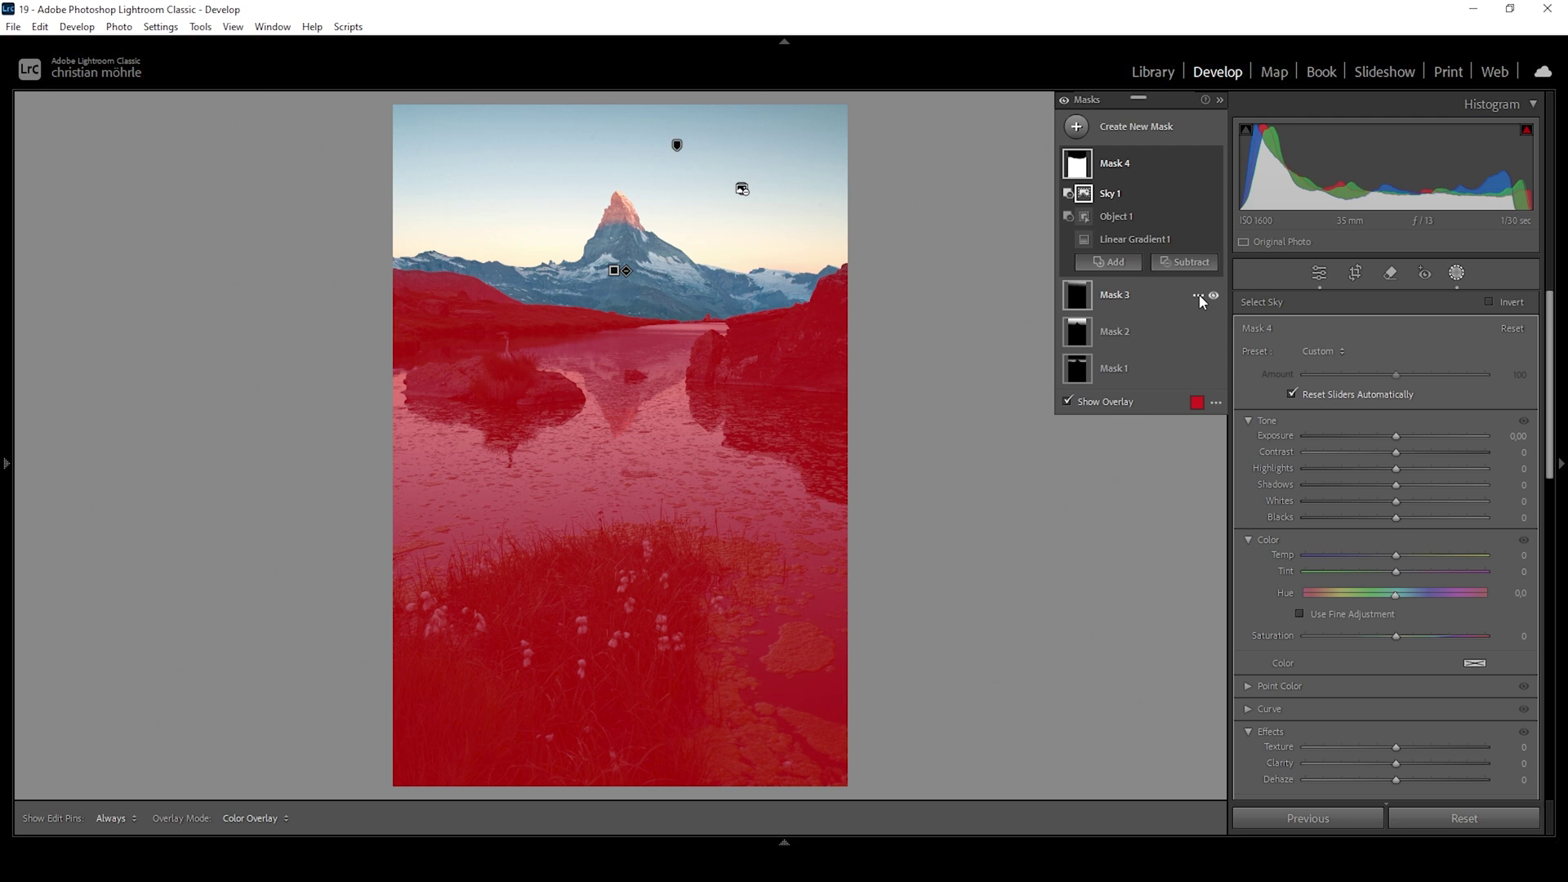
# Step: Brighten the foreground mask by setting Exposure to 0,23, Shadows to 9 and Clarity to 5
pyautogui.click(1399, 438)
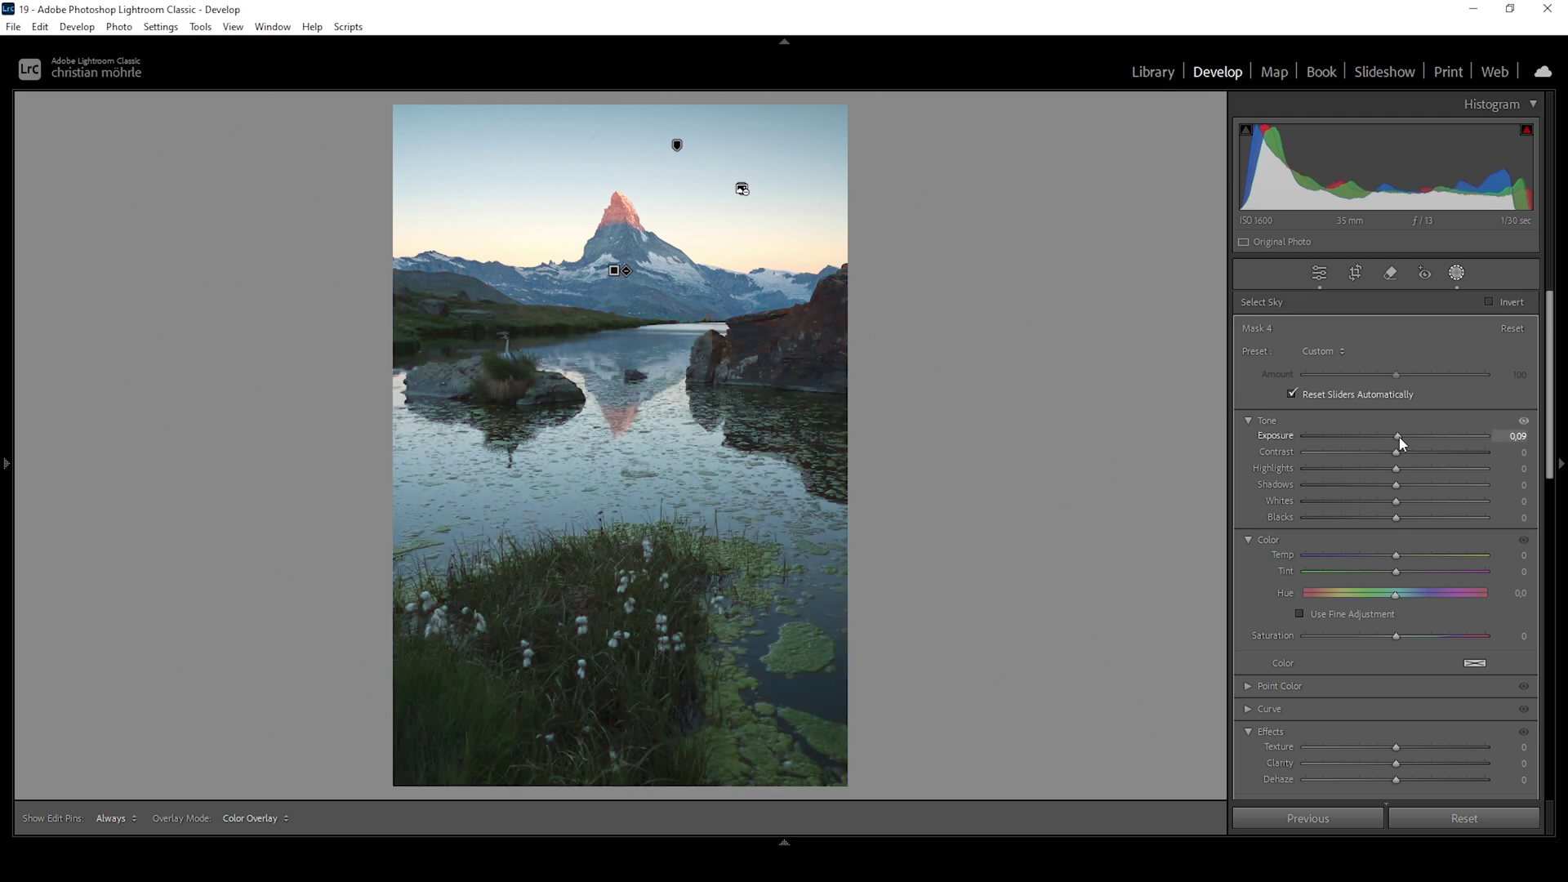
pyautogui.moveTo(1400, 438); pyautogui.dragTo(1402, 437)
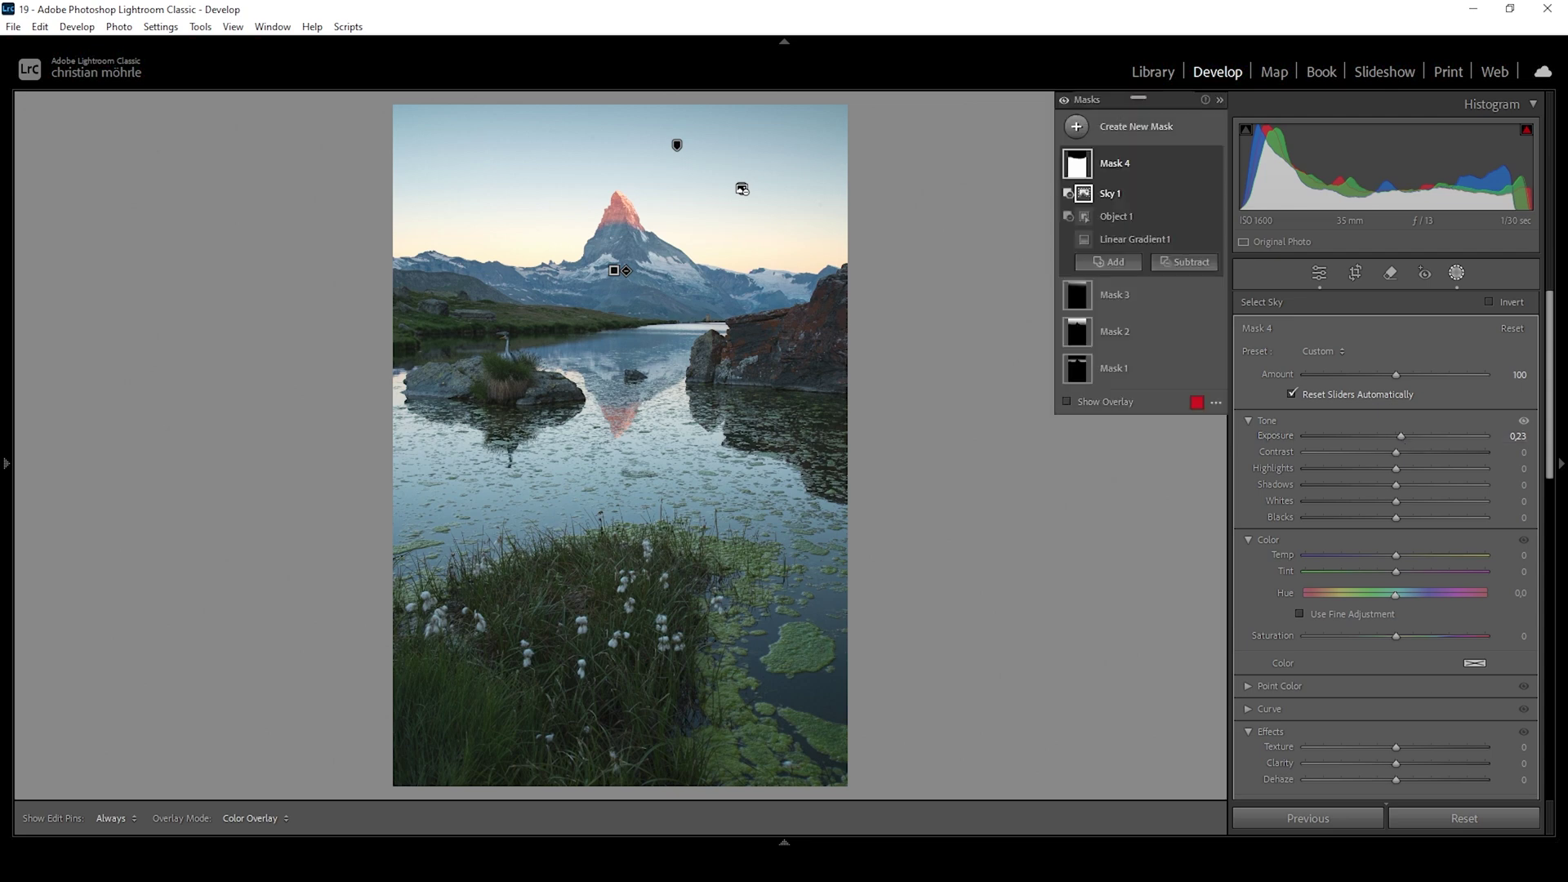
pyautogui.moveTo(1401, 489); pyautogui.dragTo(1407, 488)
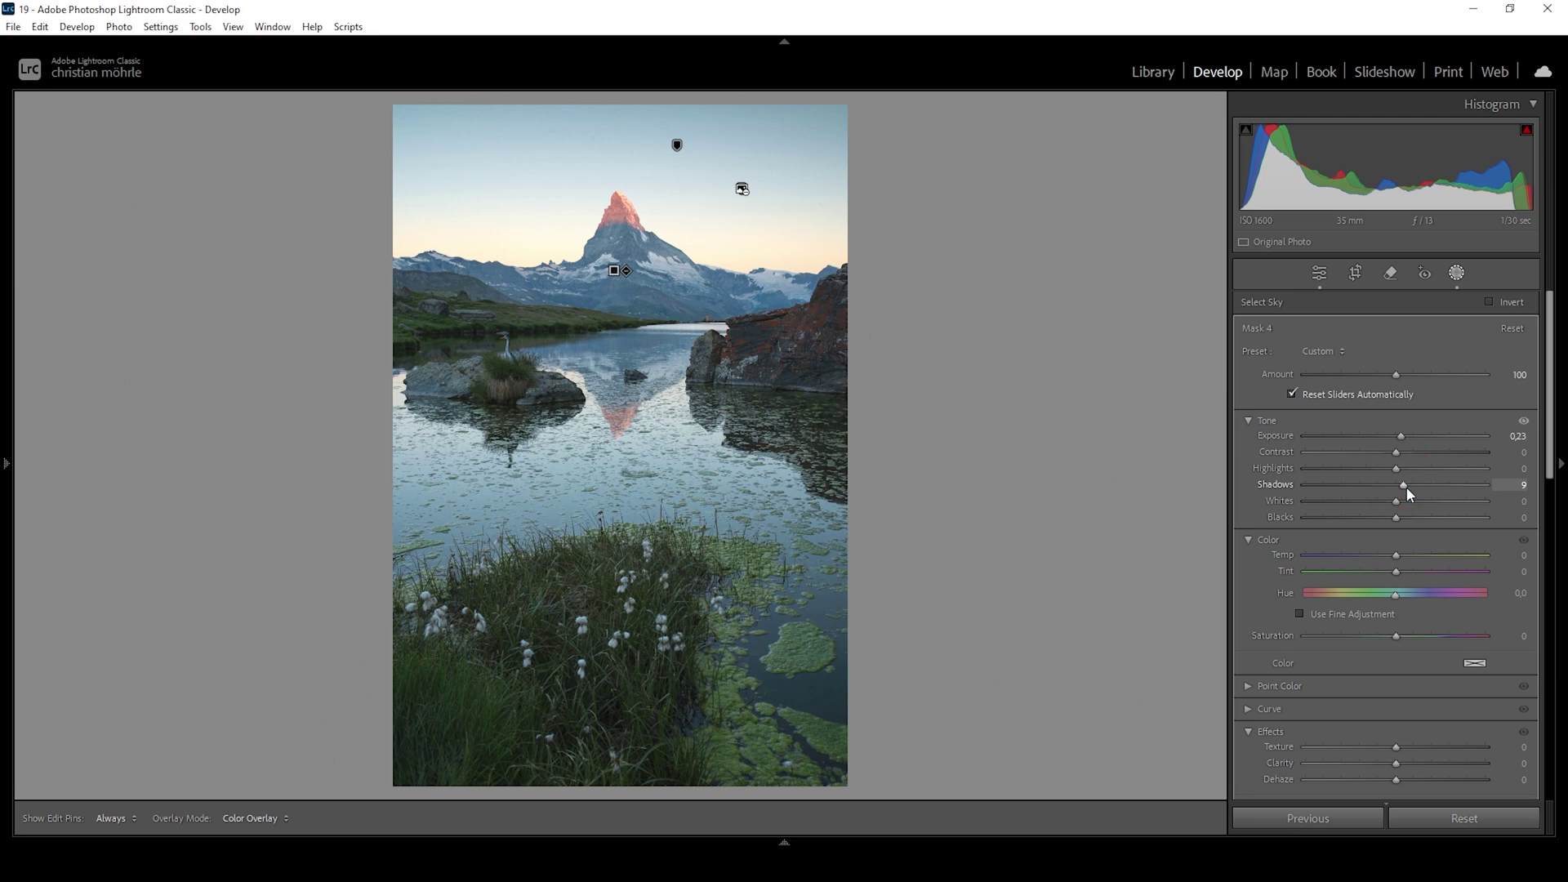
pyautogui.scroll(-3, 1411, 550)
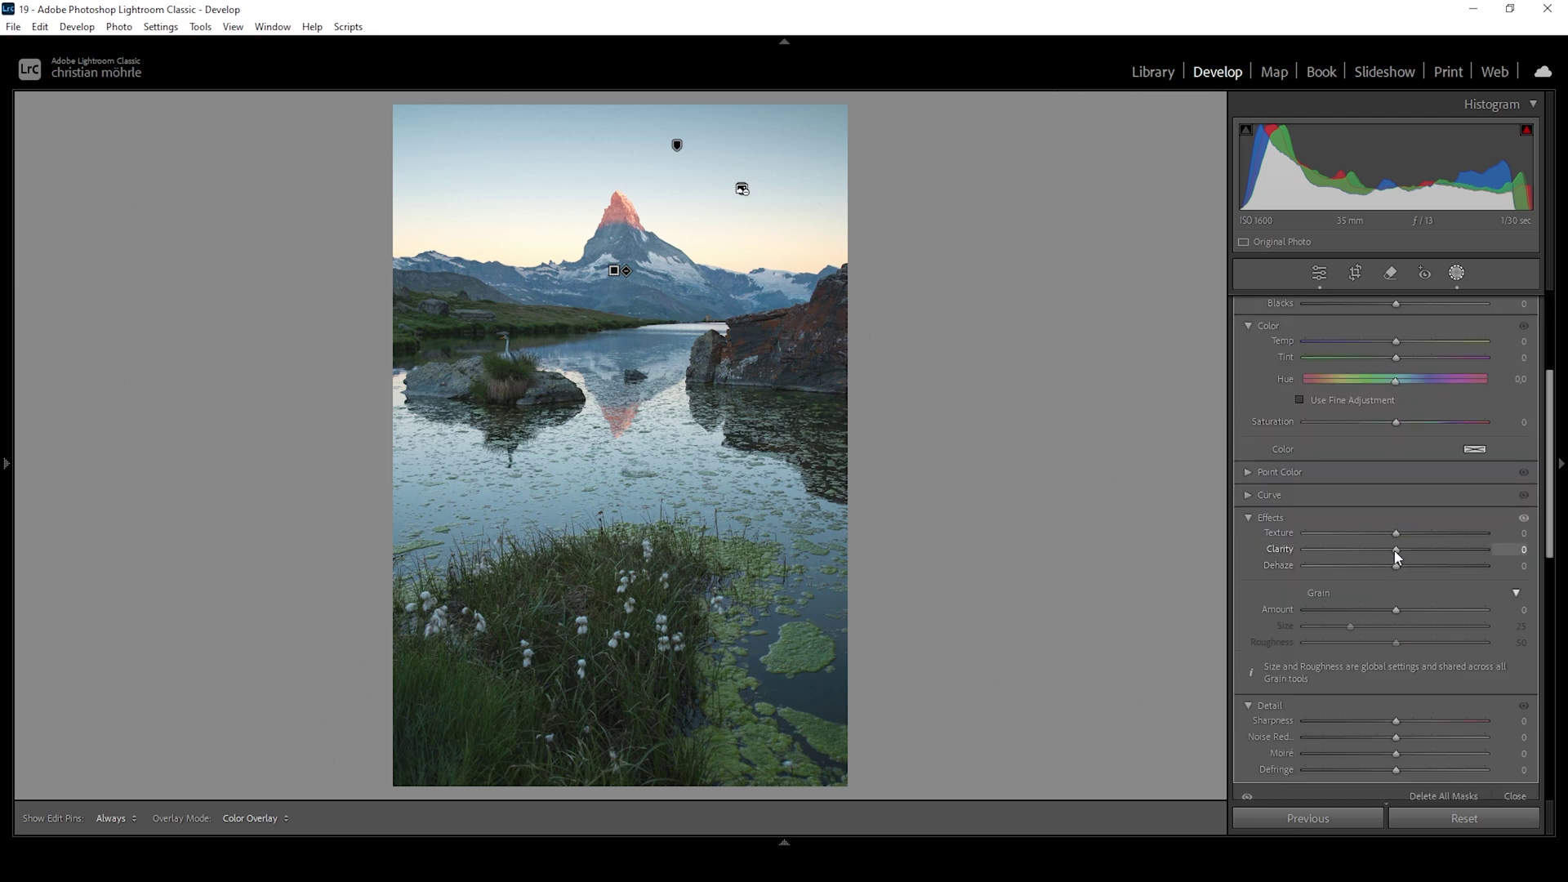
pyautogui.moveTo(1394, 551); pyautogui.dragTo(1398, 550)
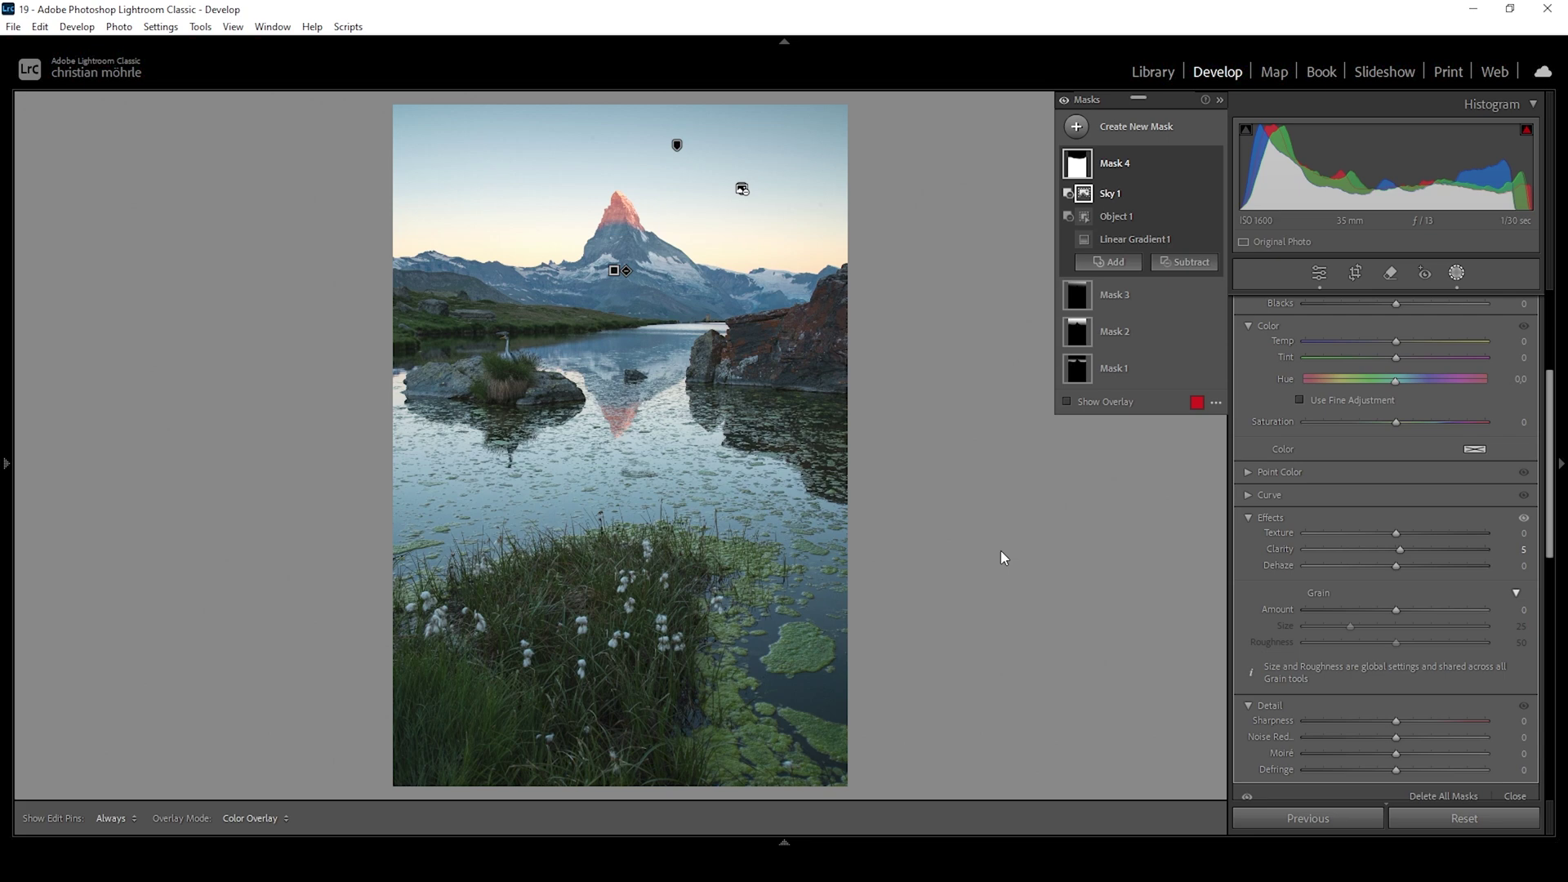
# Step: Add a radial gradient mask centred on the Matterhorn's peak and subtract the sky from it
pyautogui.click(1077, 126)
pyautogui.click(1148, 325)
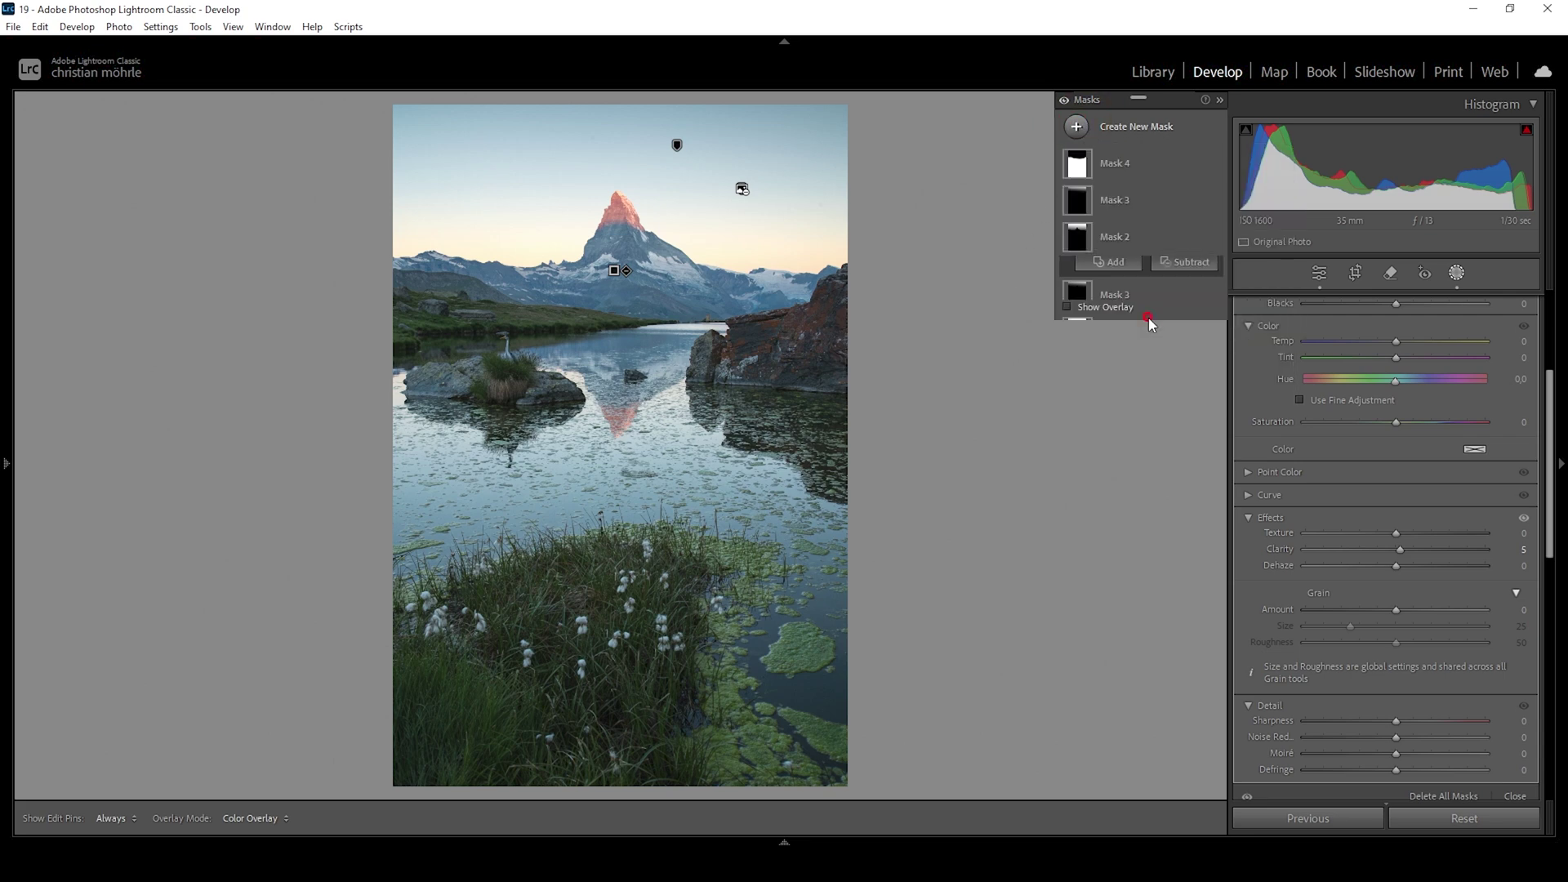
pyautogui.moveTo(602, 193); pyautogui.dragTo(654, 245)
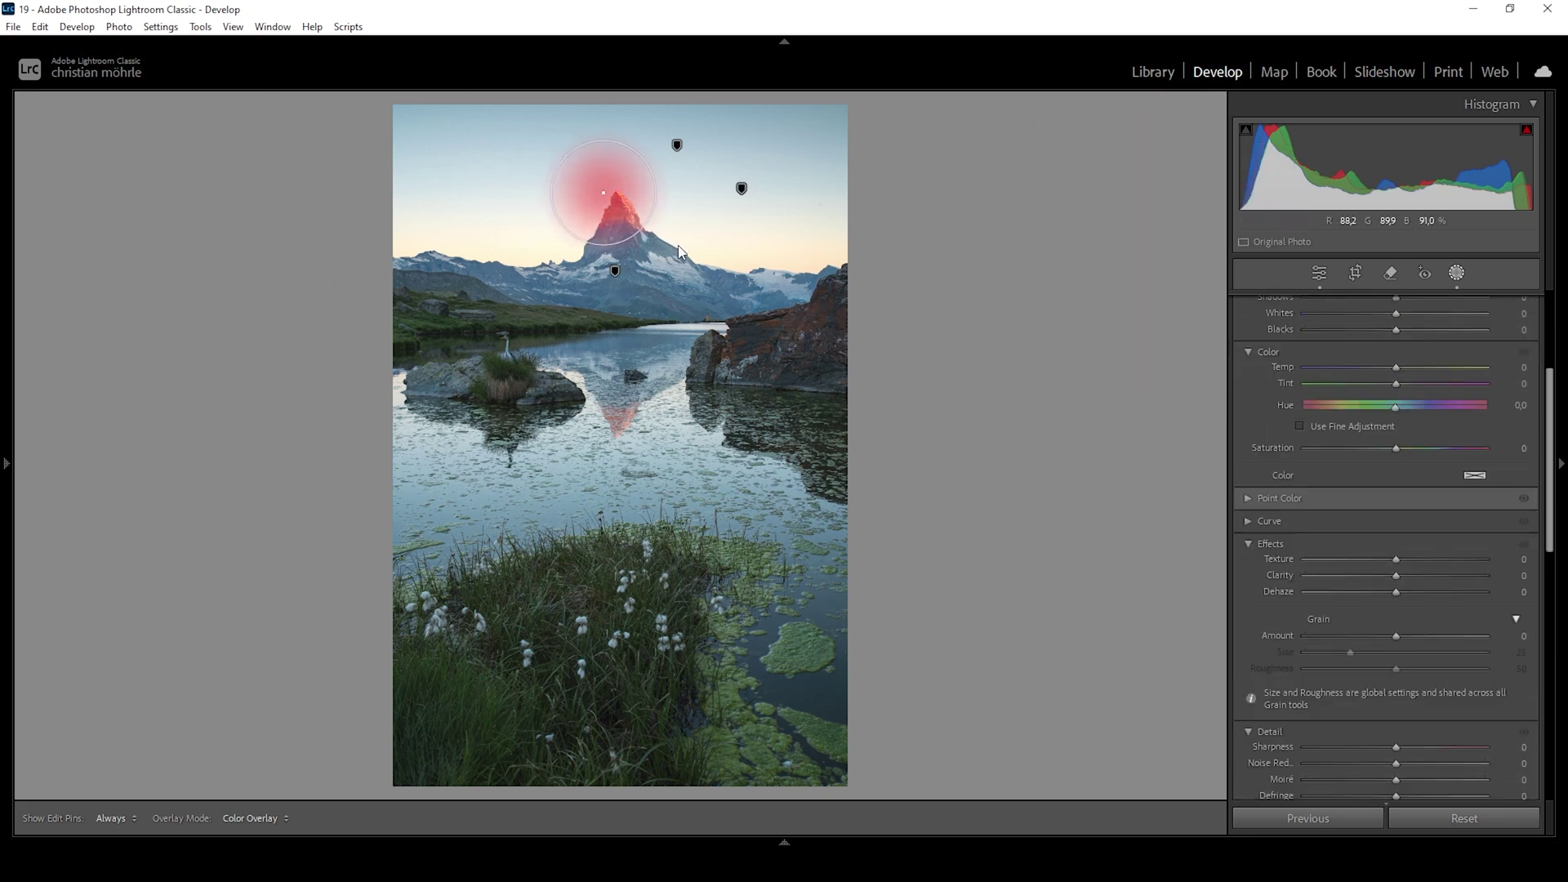
pyautogui.moveTo(604, 192); pyautogui.dragTo(622, 200)
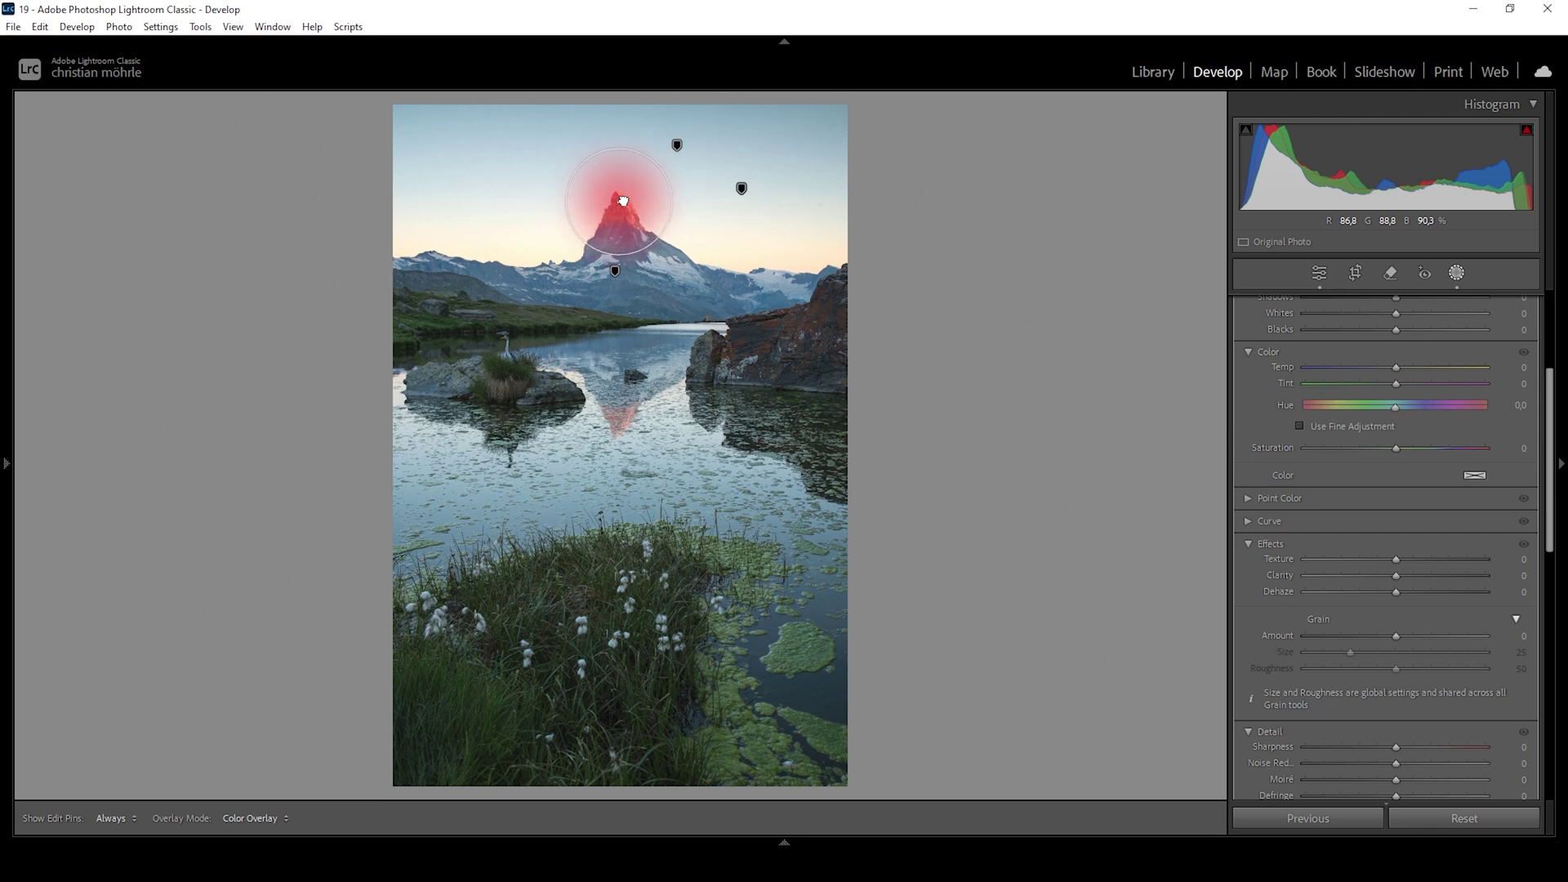
pyautogui.moveTo(621, 200); pyautogui.dragTo(623, 203)
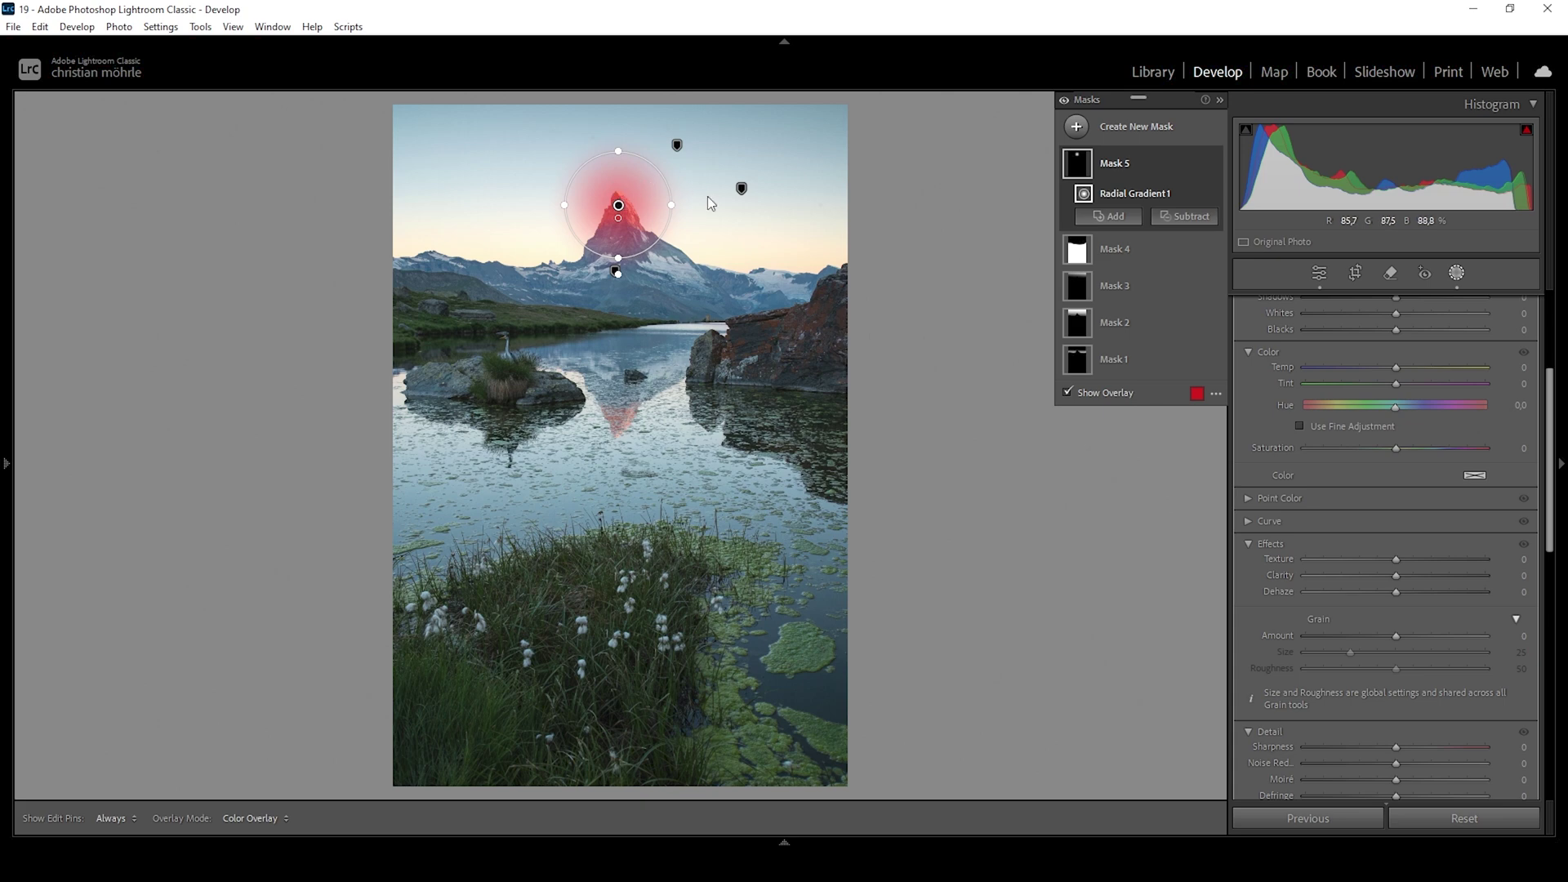
pyautogui.click(1187, 221)
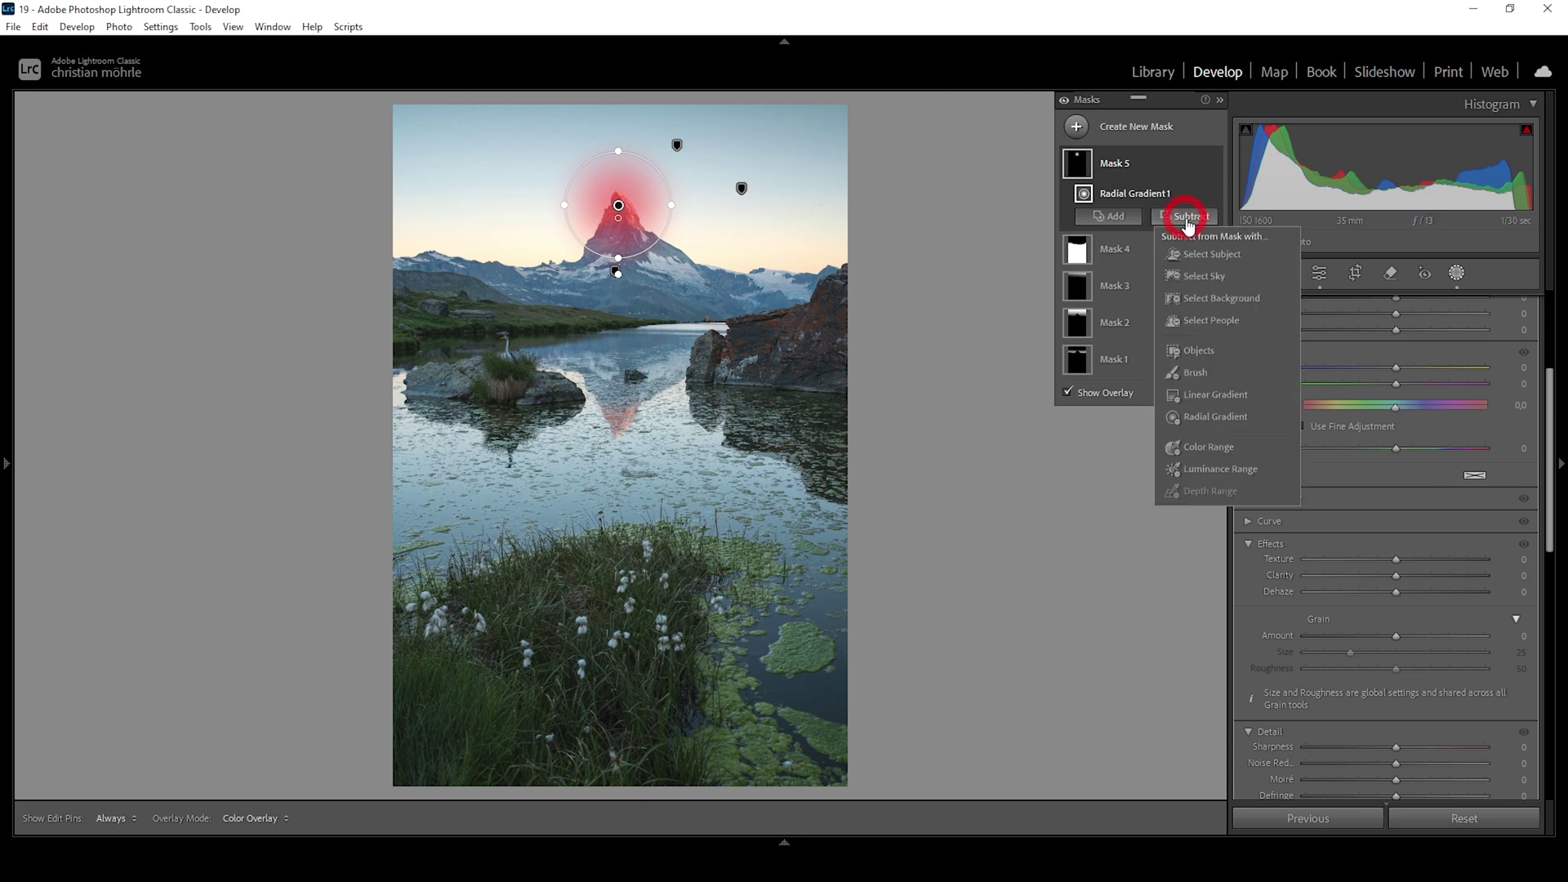
pyautogui.click(1202, 276)
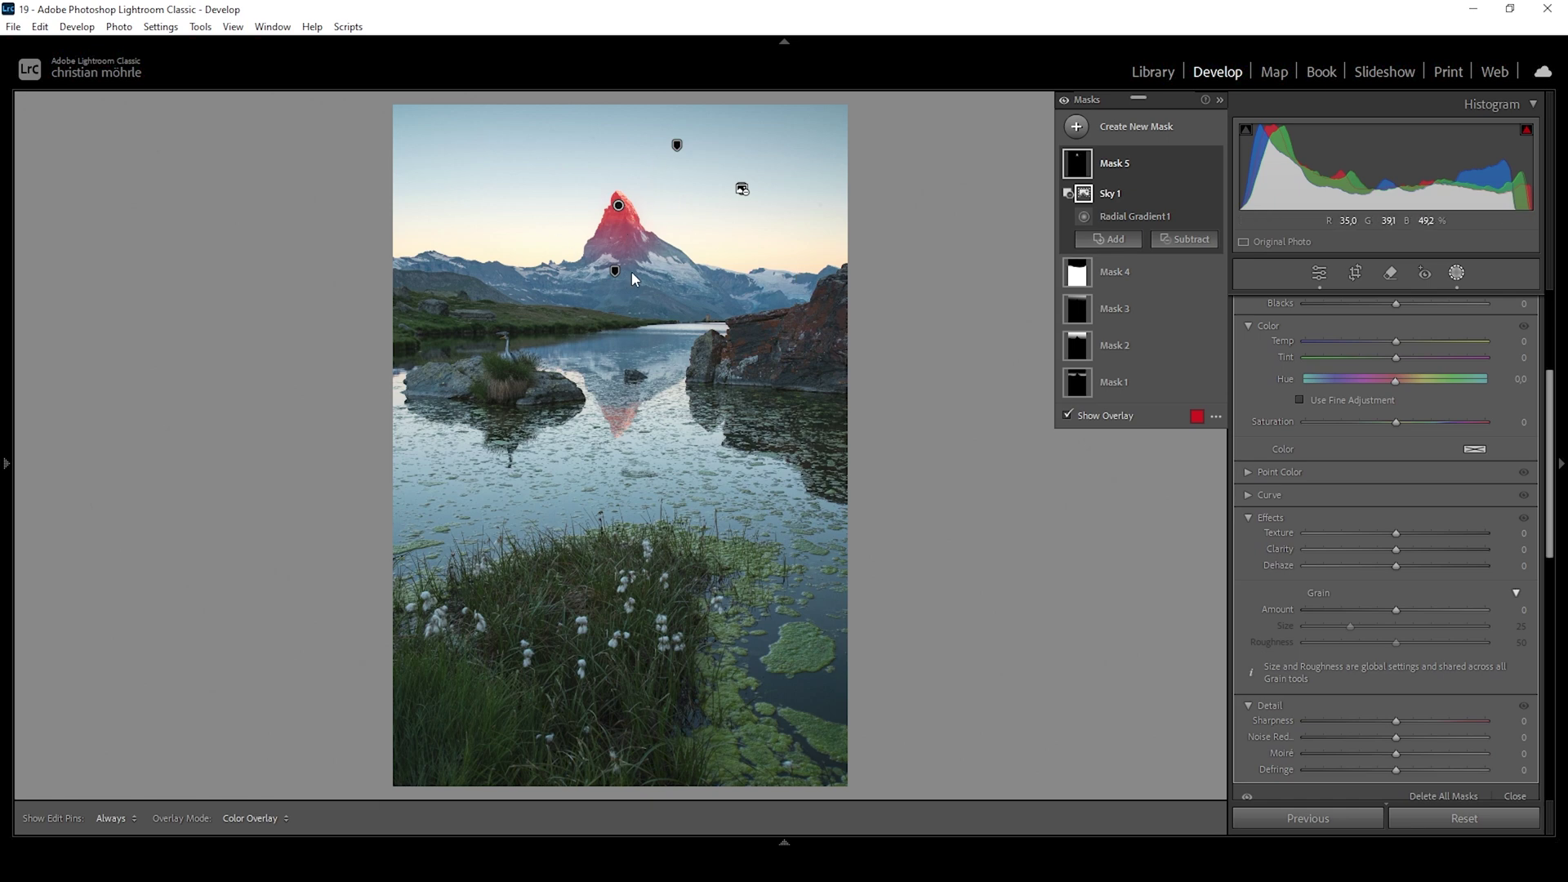
# Step: Set the peak mask's Temp to 14, Highlights to -10 and Clarity to 22
pyautogui.moveTo(1396, 341); pyautogui.dragTo(1401, 343)
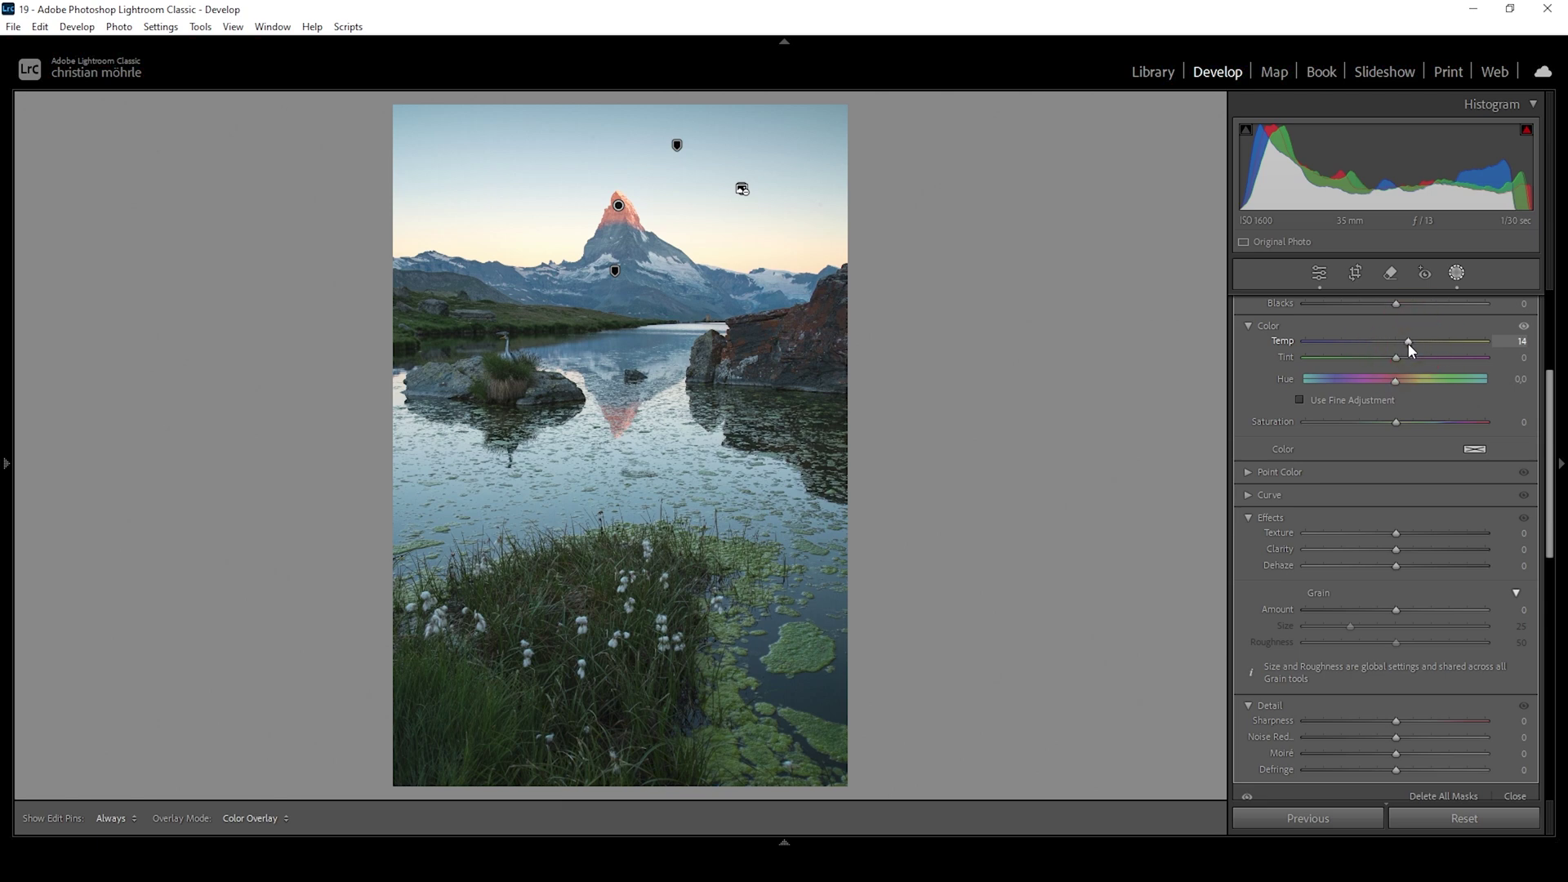
pyautogui.moveTo(1408, 343); pyautogui.dragTo(1391, 362)
pyautogui.scroll(2, 1408, 336)
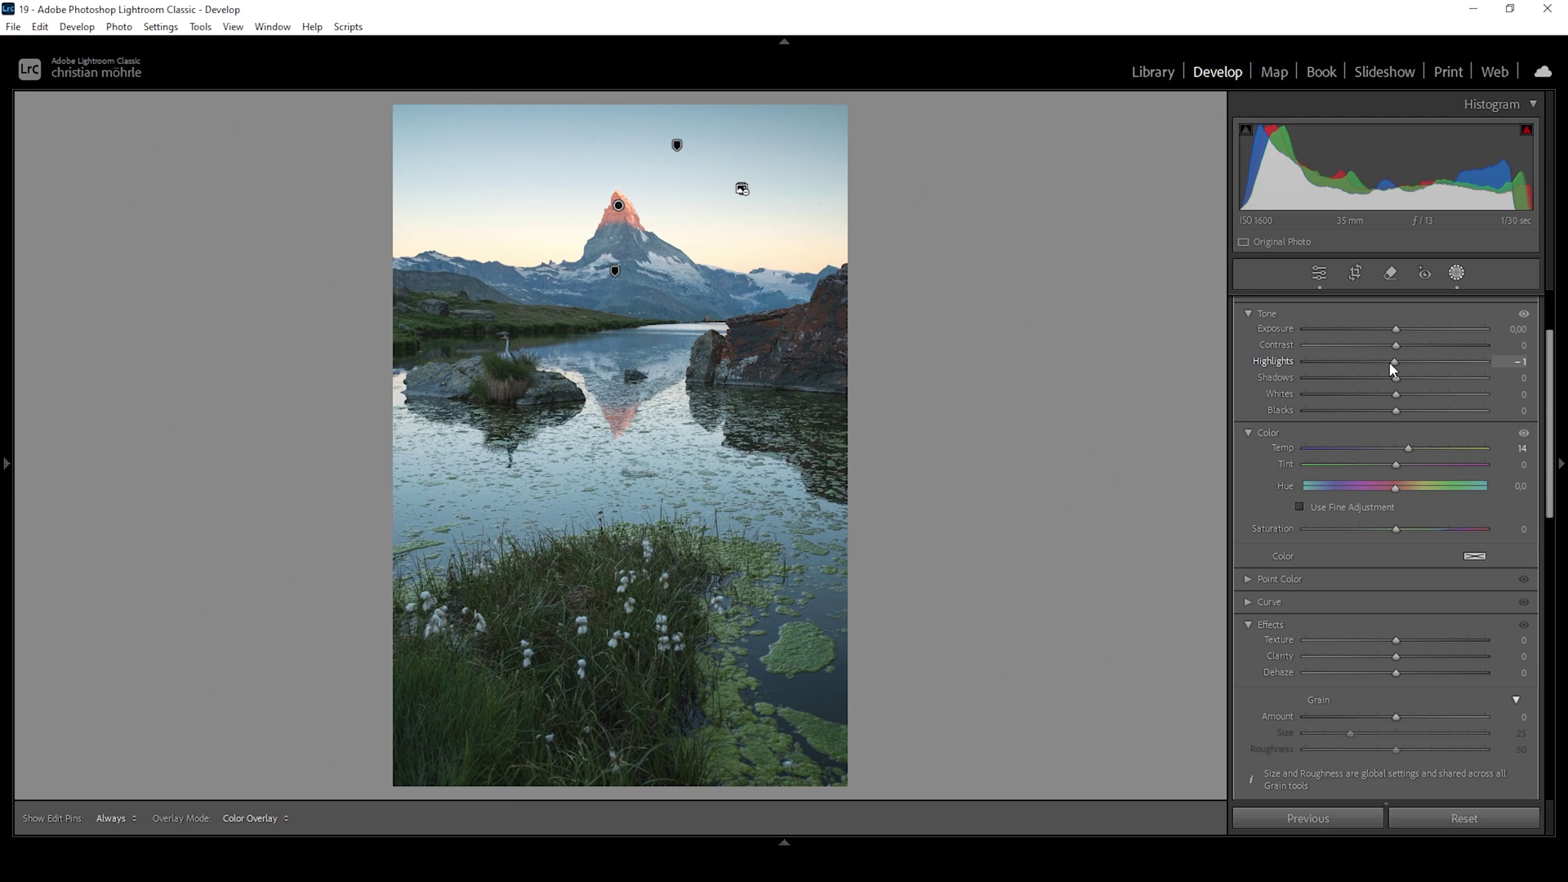
pyautogui.moveTo(1384, 361); pyautogui.dragTo(1383, 361)
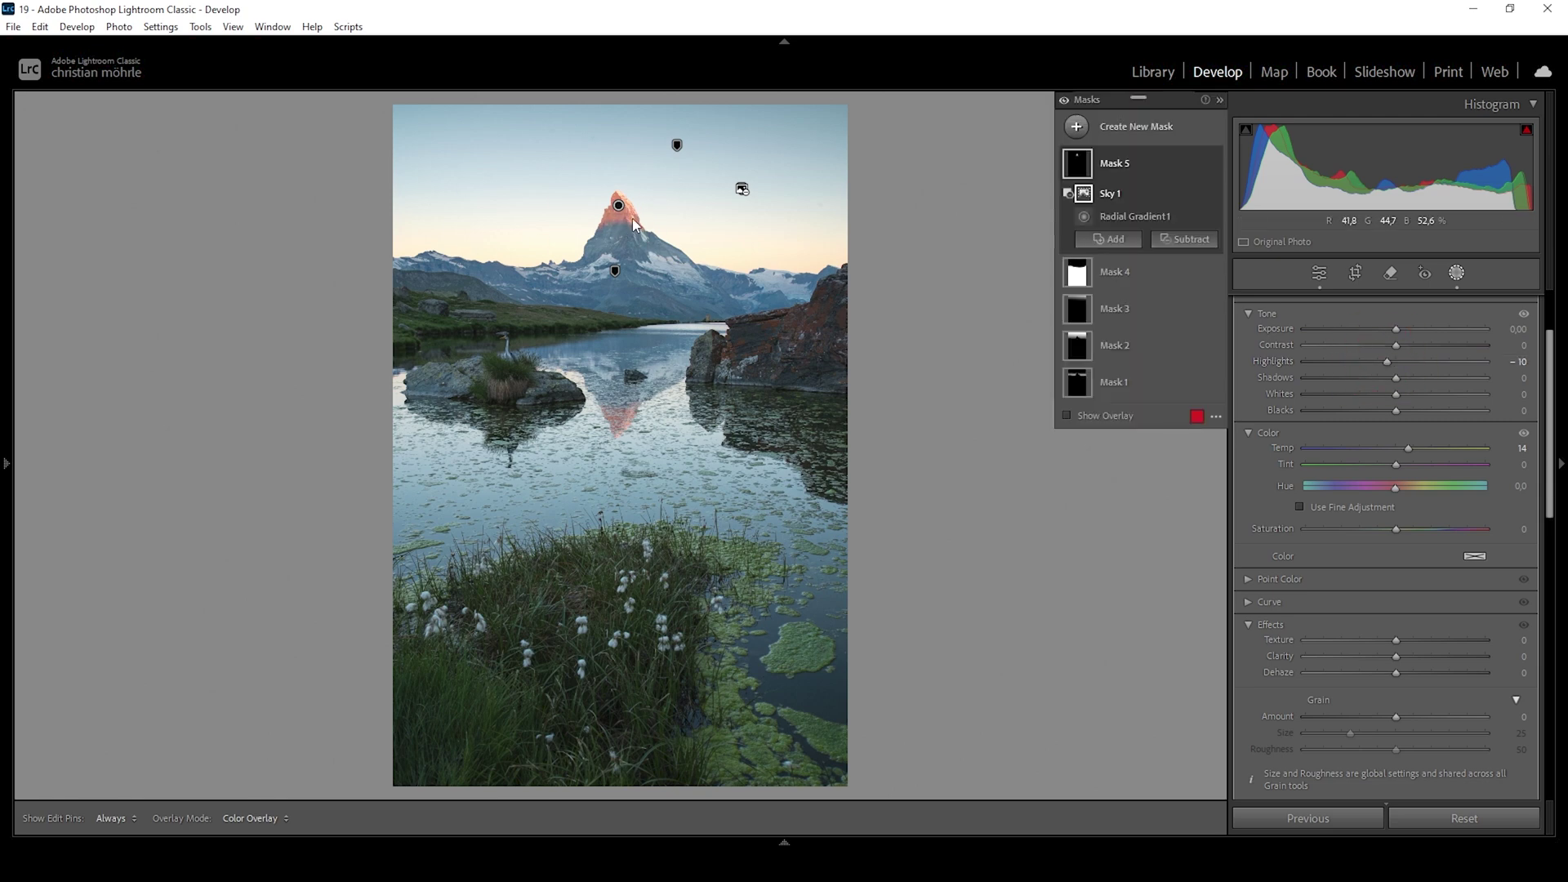
pyautogui.scroll(-3, 1380, 441)
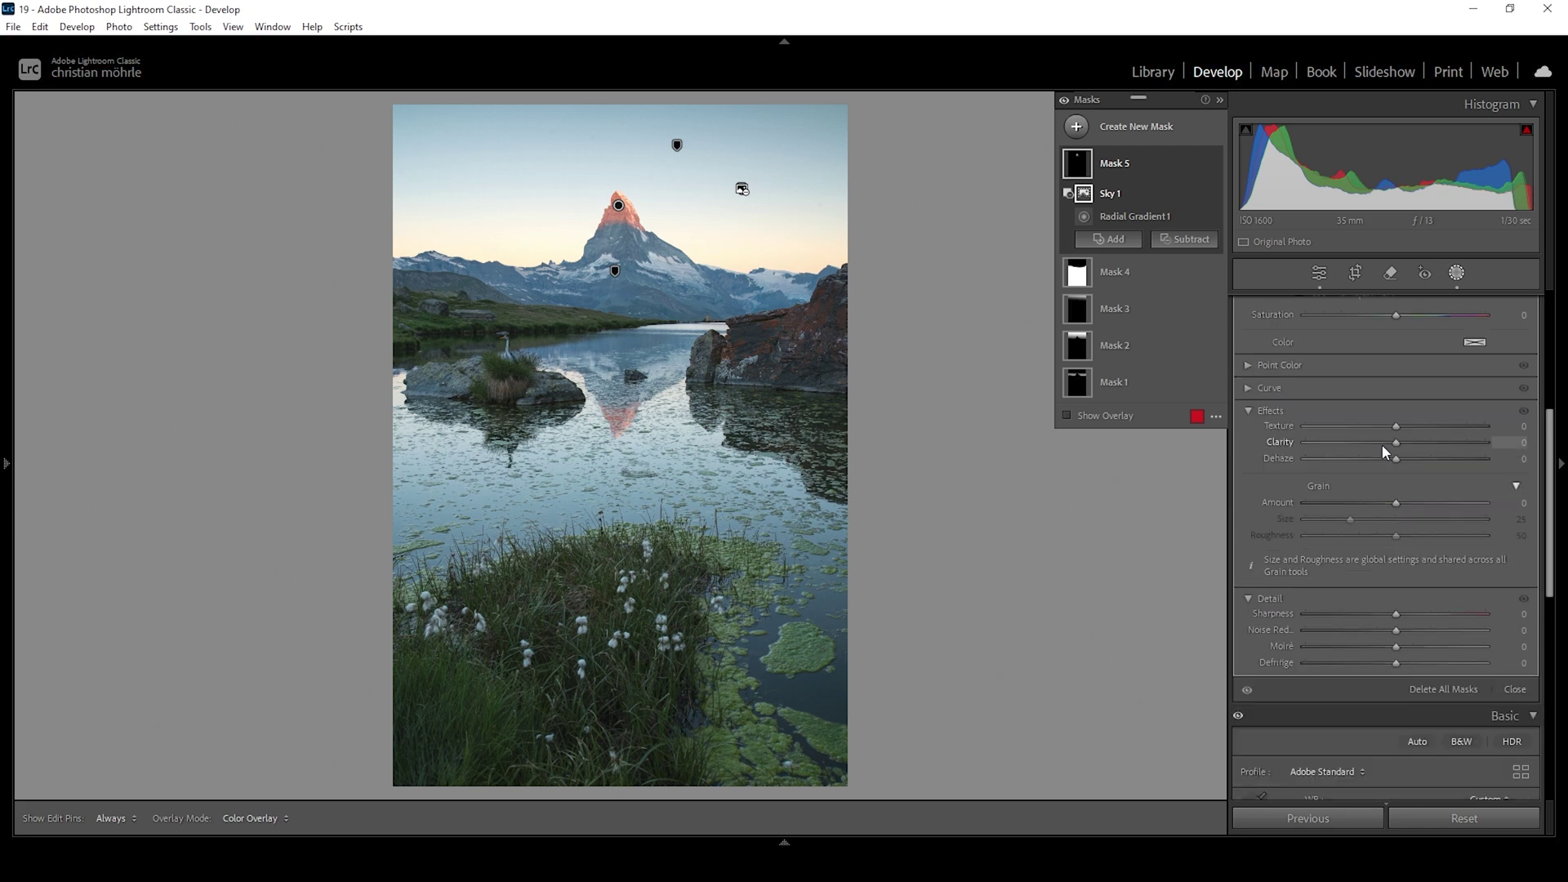
pyautogui.moveTo(1400, 449); pyautogui.dragTo(1400, 449)
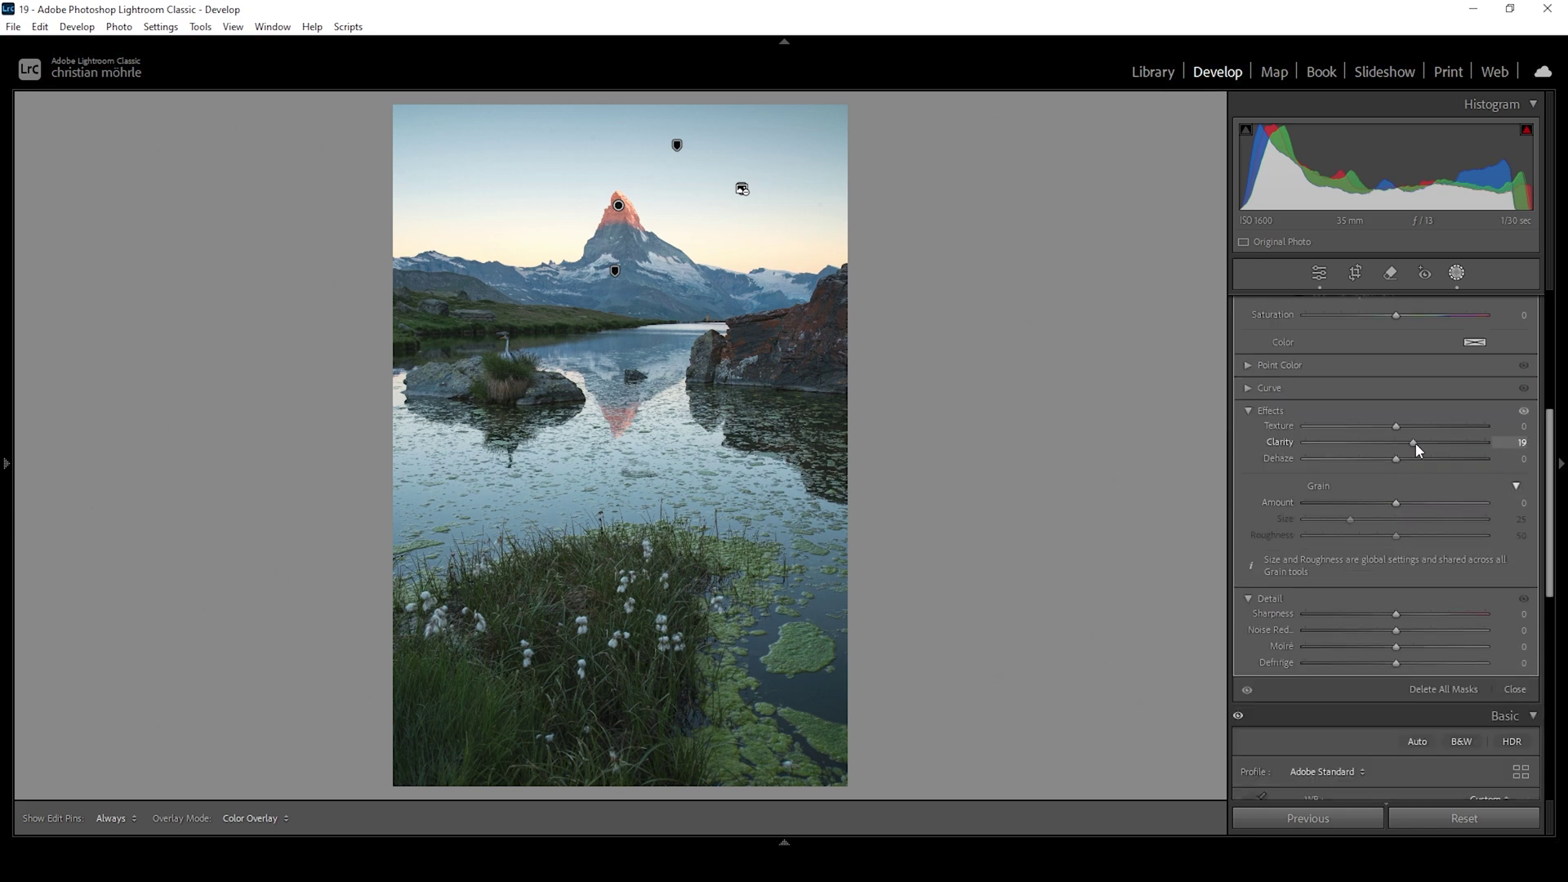
pyautogui.moveTo(1418, 442); pyautogui.dragTo(1418, 444)
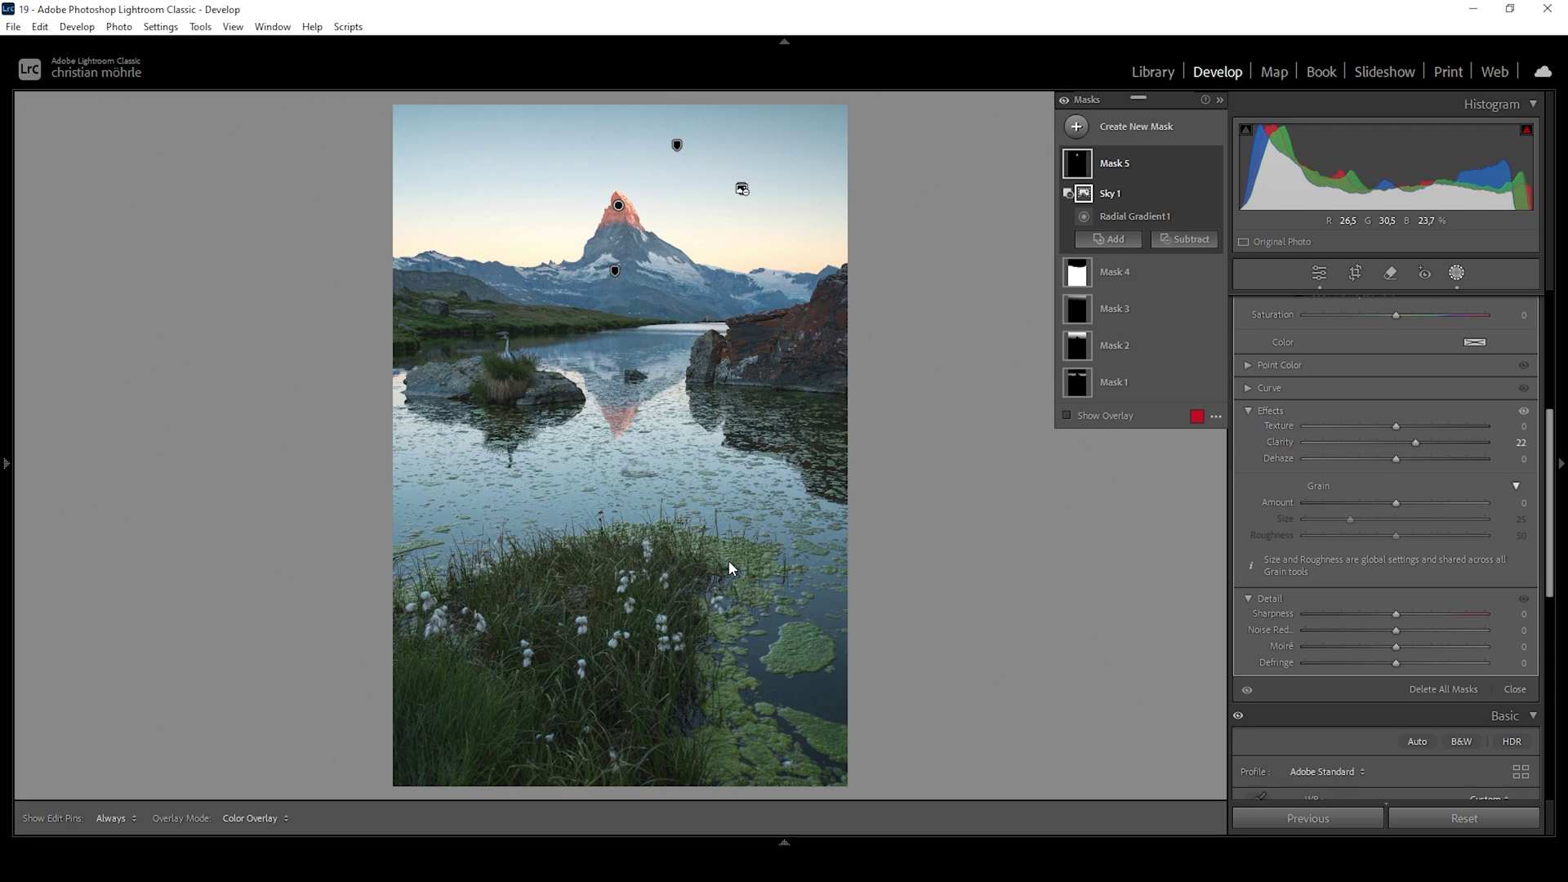
# Step: Add a colour range mask sampled from a white cotton flower in the foreground and set its Refine to 30
pyautogui.click(1077, 129)
pyautogui.click(1176, 351)
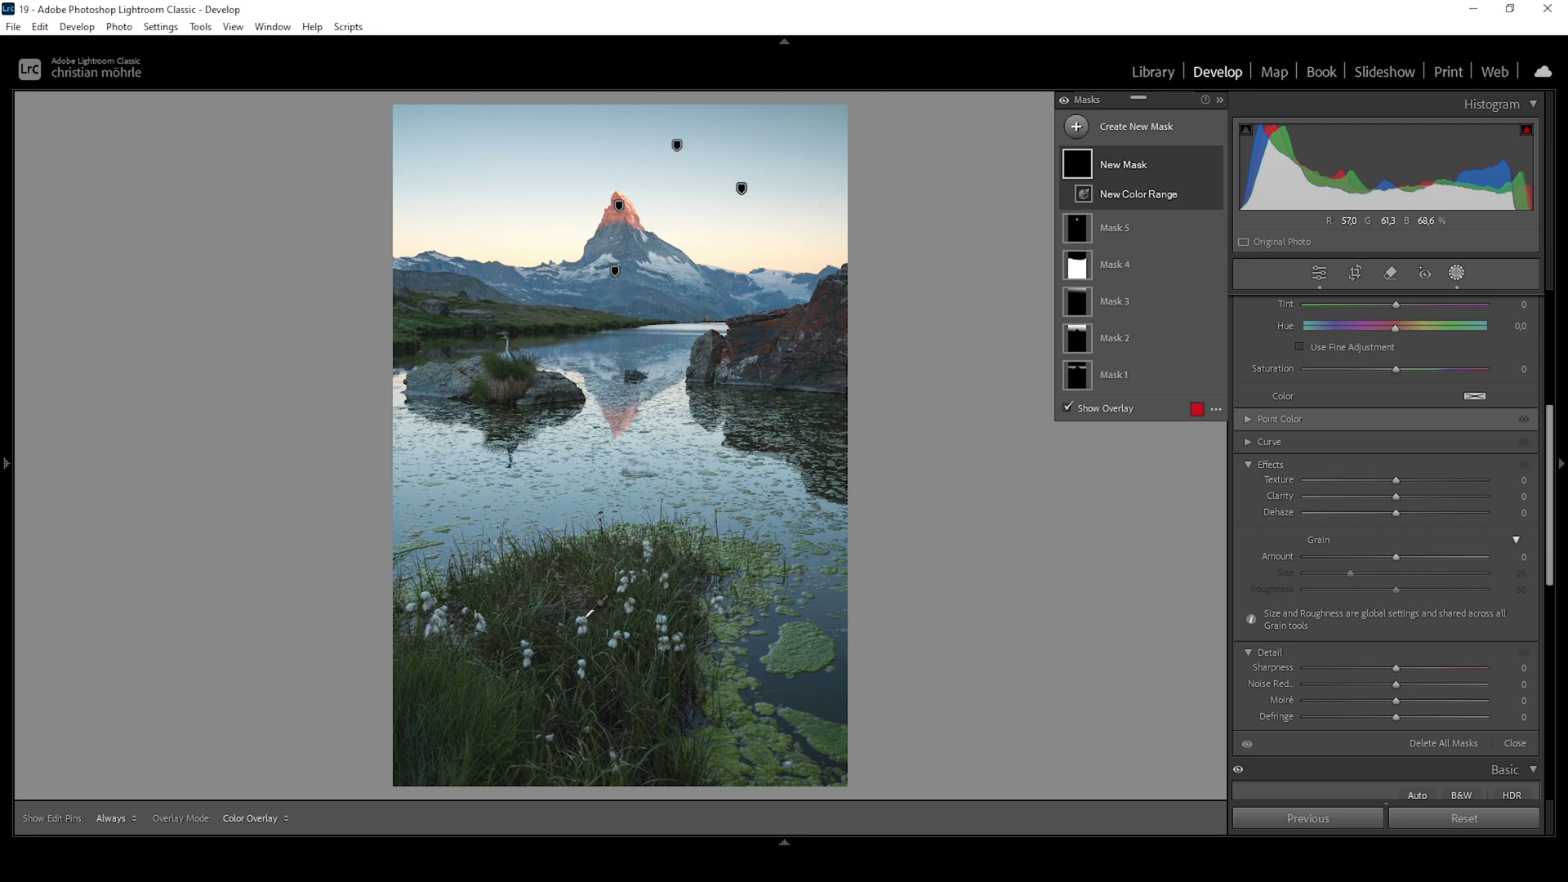
pyautogui.click(585, 618)
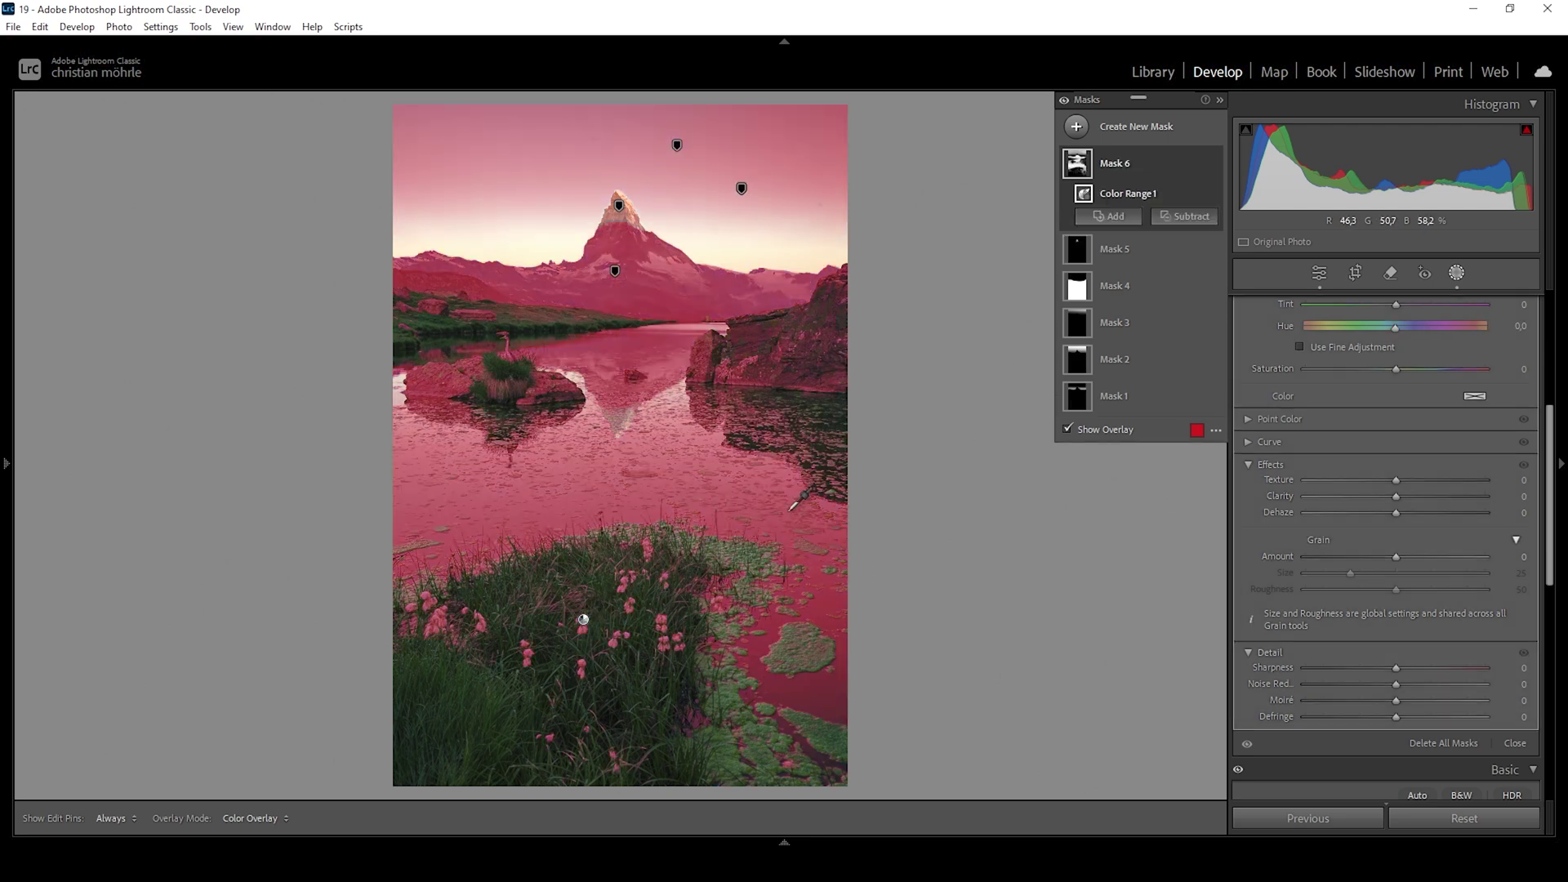
pyautogui.scroll(4, 1369, 563)
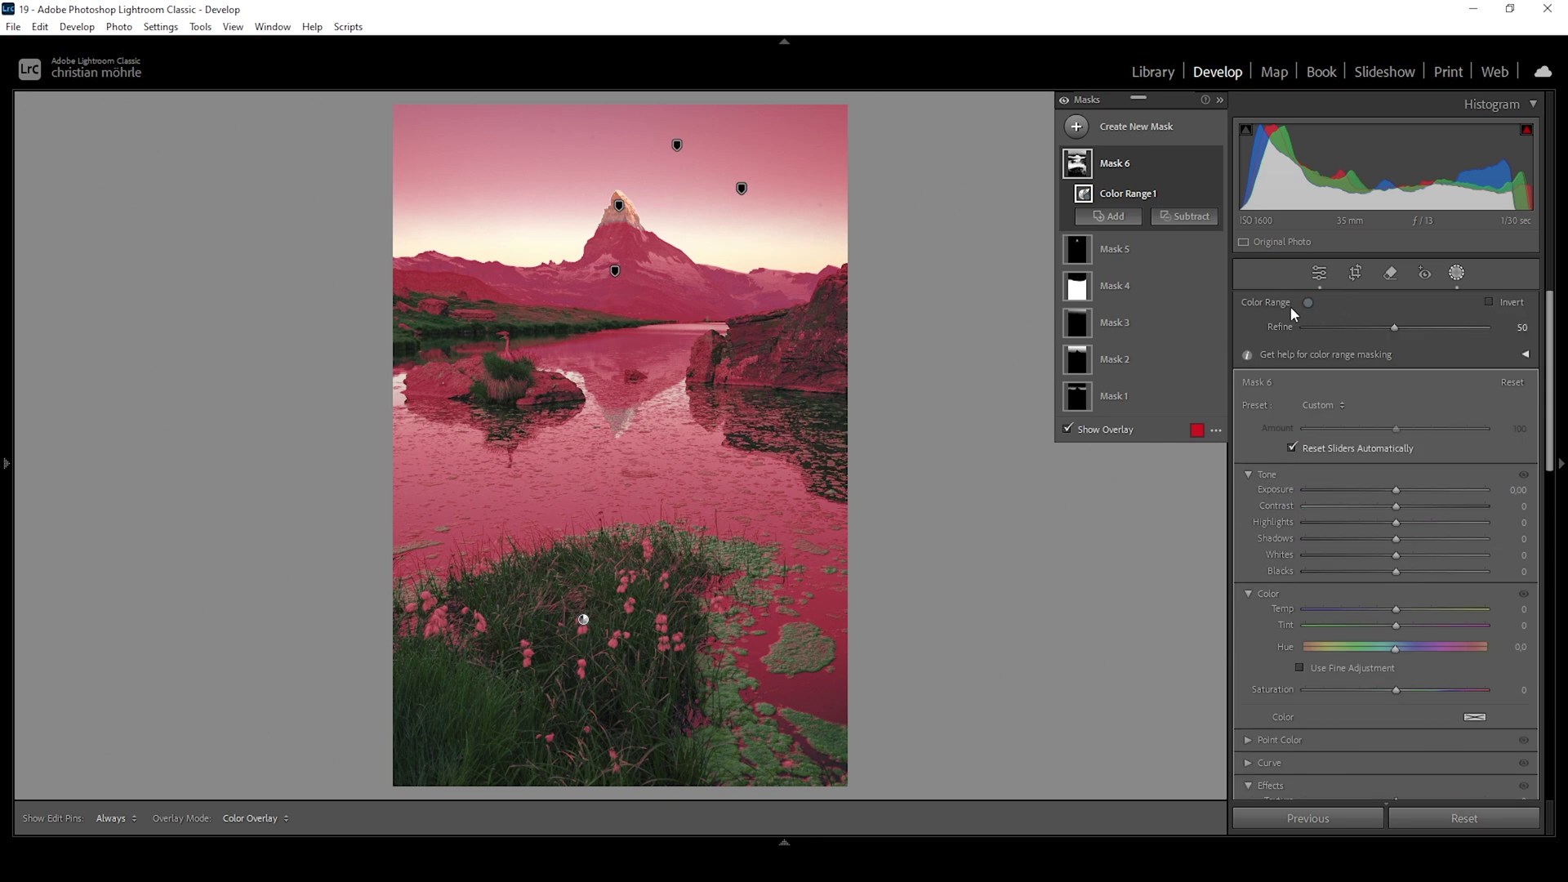
pyautogui.moveTo(1393, 326); pyautogui.dragTo(1354, 325)
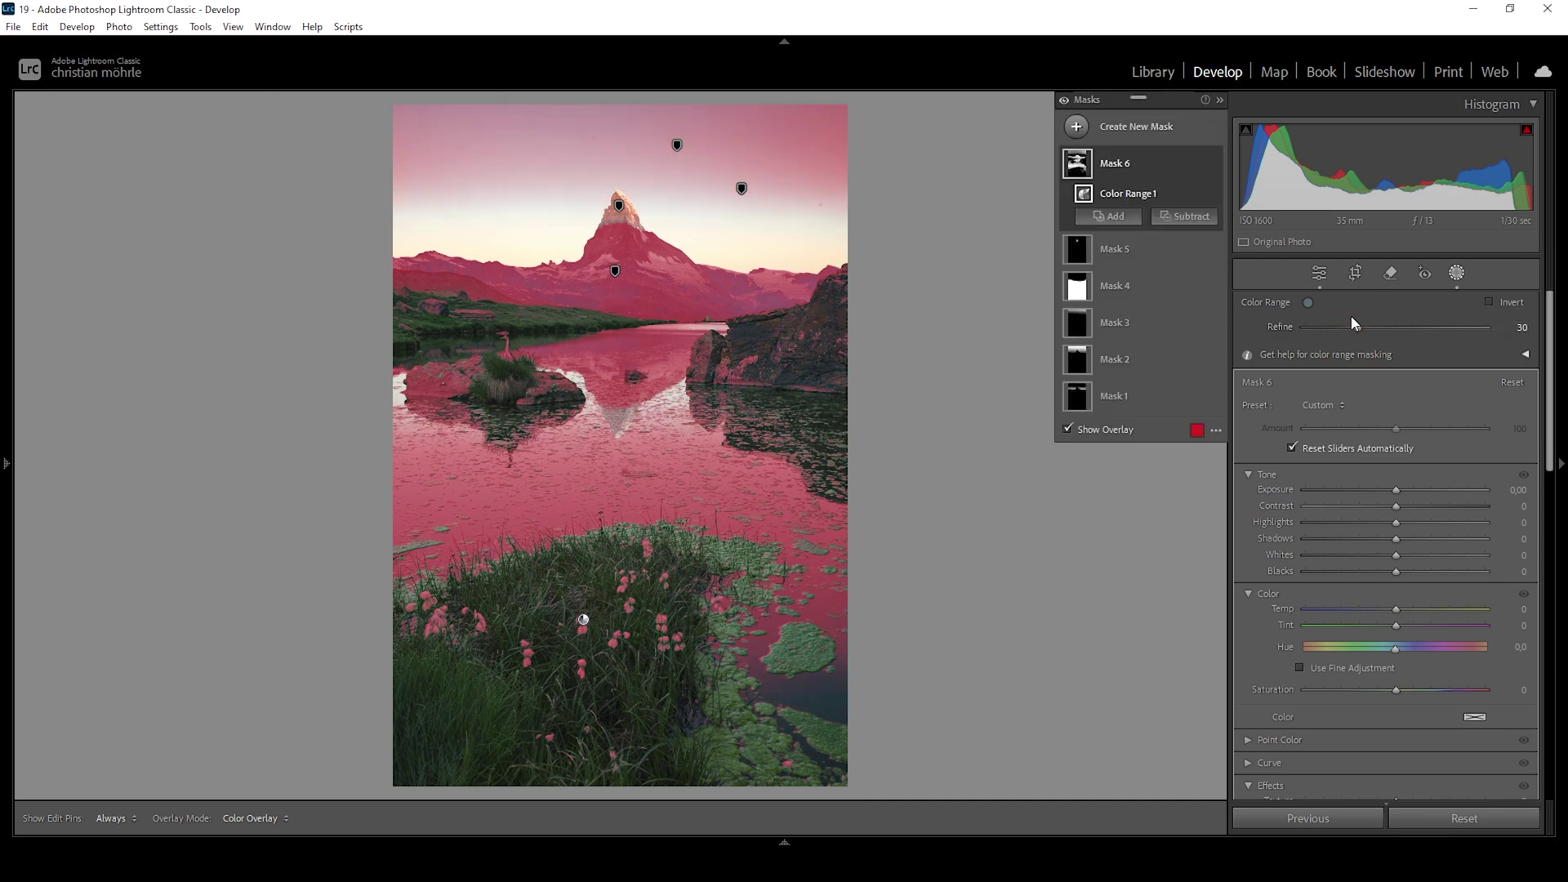
# Step: Intersect the colour range mask with a brush and paint over the white cotton flowers in the foreground grass
pyautogui.rightClick(1195, 198)
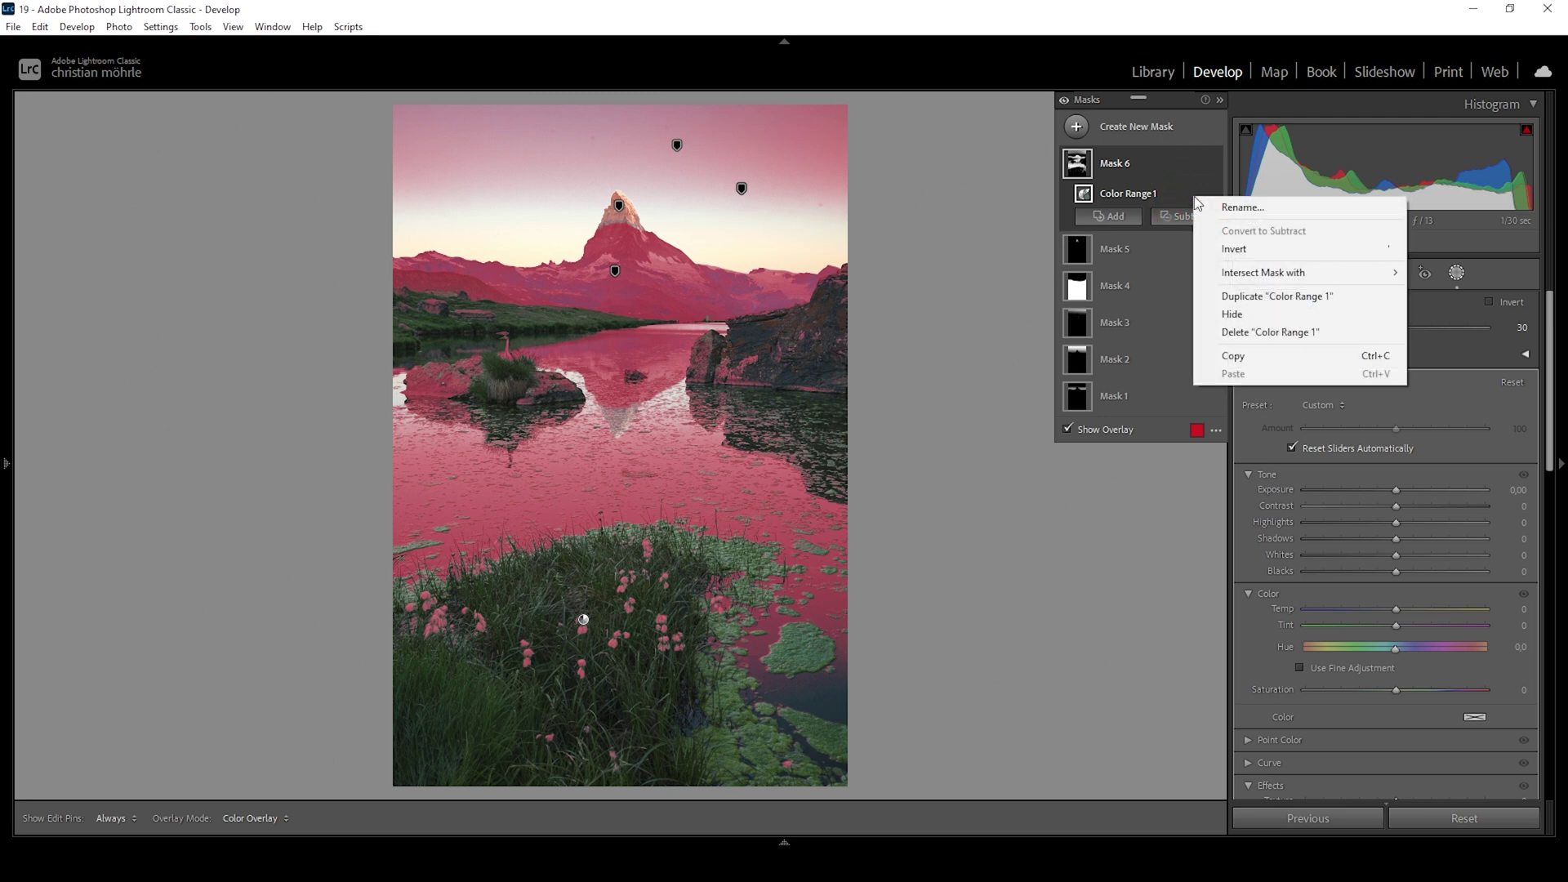
pyautogui.moveTo(1241, 281)
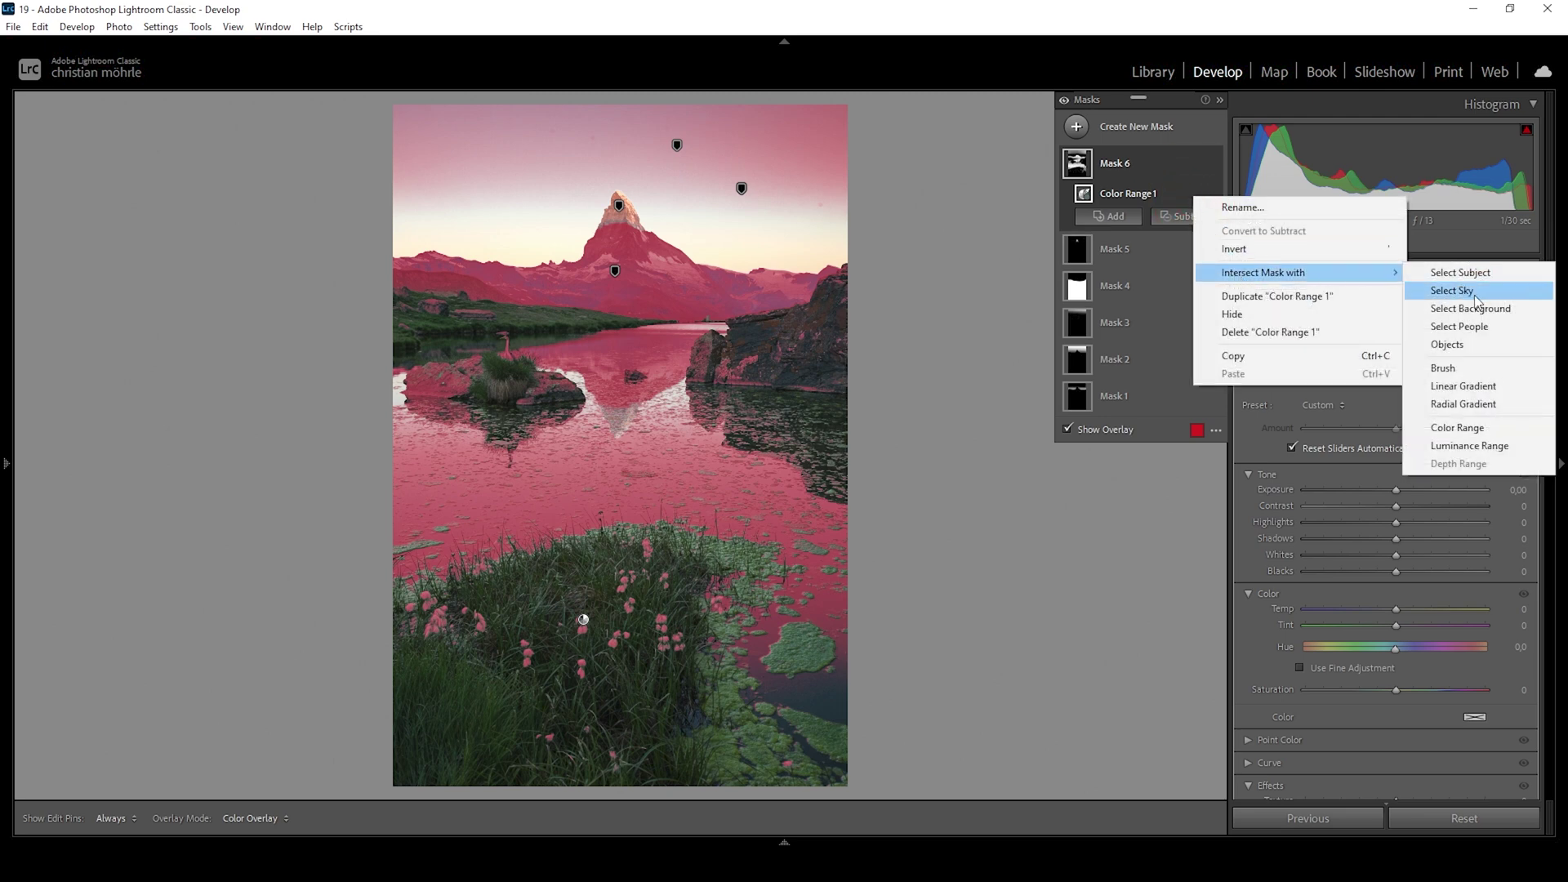
pyautogui.click(1479, 370)
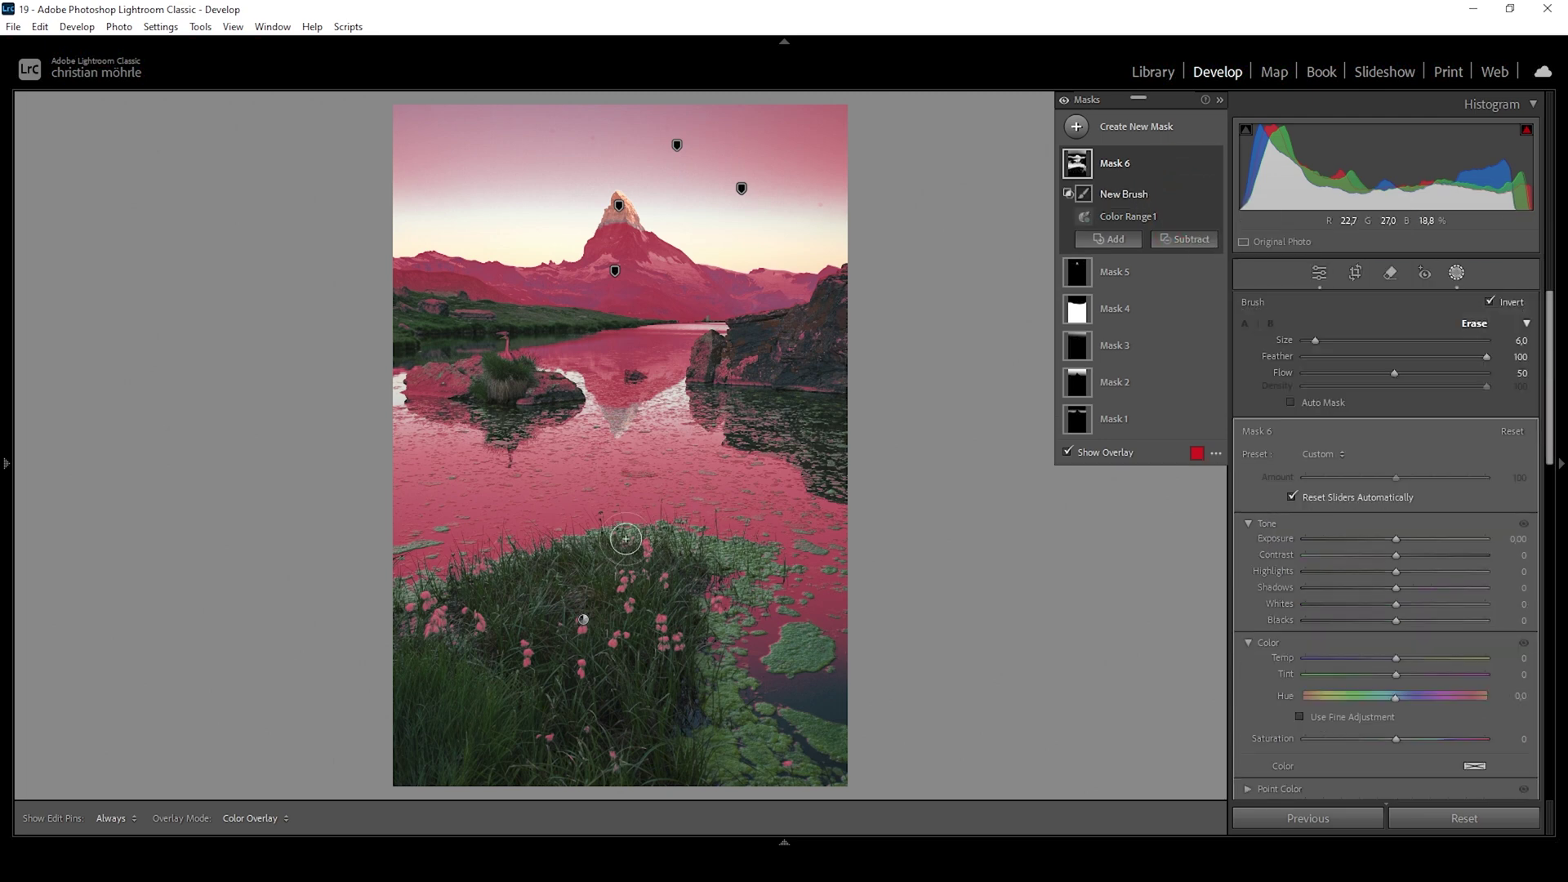
pyautogui.hotkey('shift', 'w')
pyautogui.press('h')
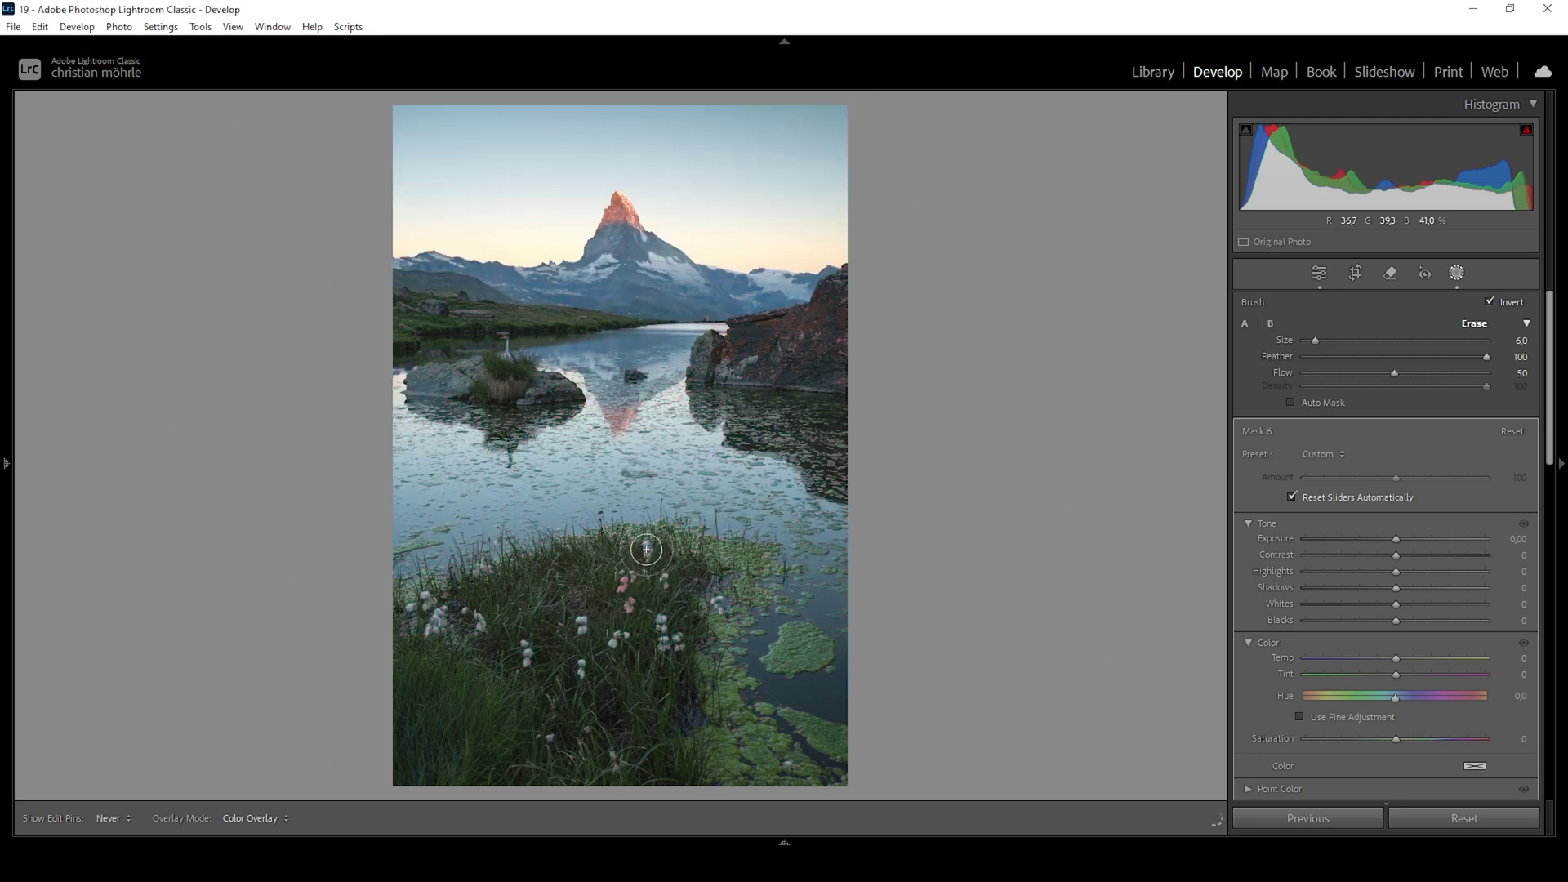
pyautogui.hotkey('shift', 'w')
pyautogui.hotkey('shift', 'w')
pyautogui.hotkey('shift', 'w')
pyautogui.press('h')
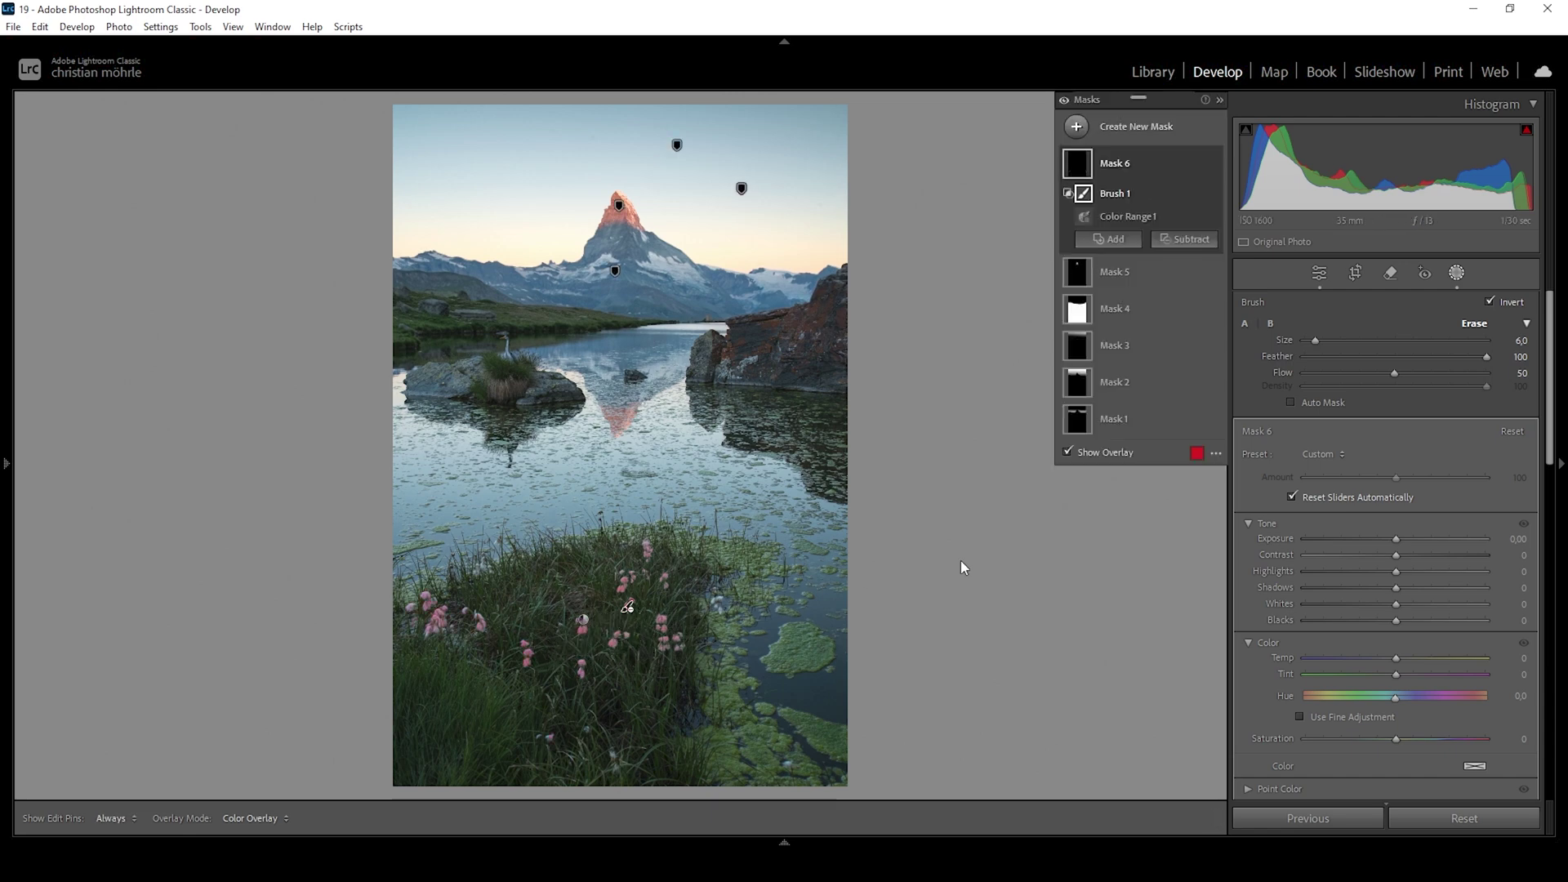
# Step: Set the flower mask's Exposure to 1,14 and Whites to 100, and compare the photo with the mask switched off and on
pyautogui.moveTo(1396, 539); pyautogui.dragTo(1425, 540)
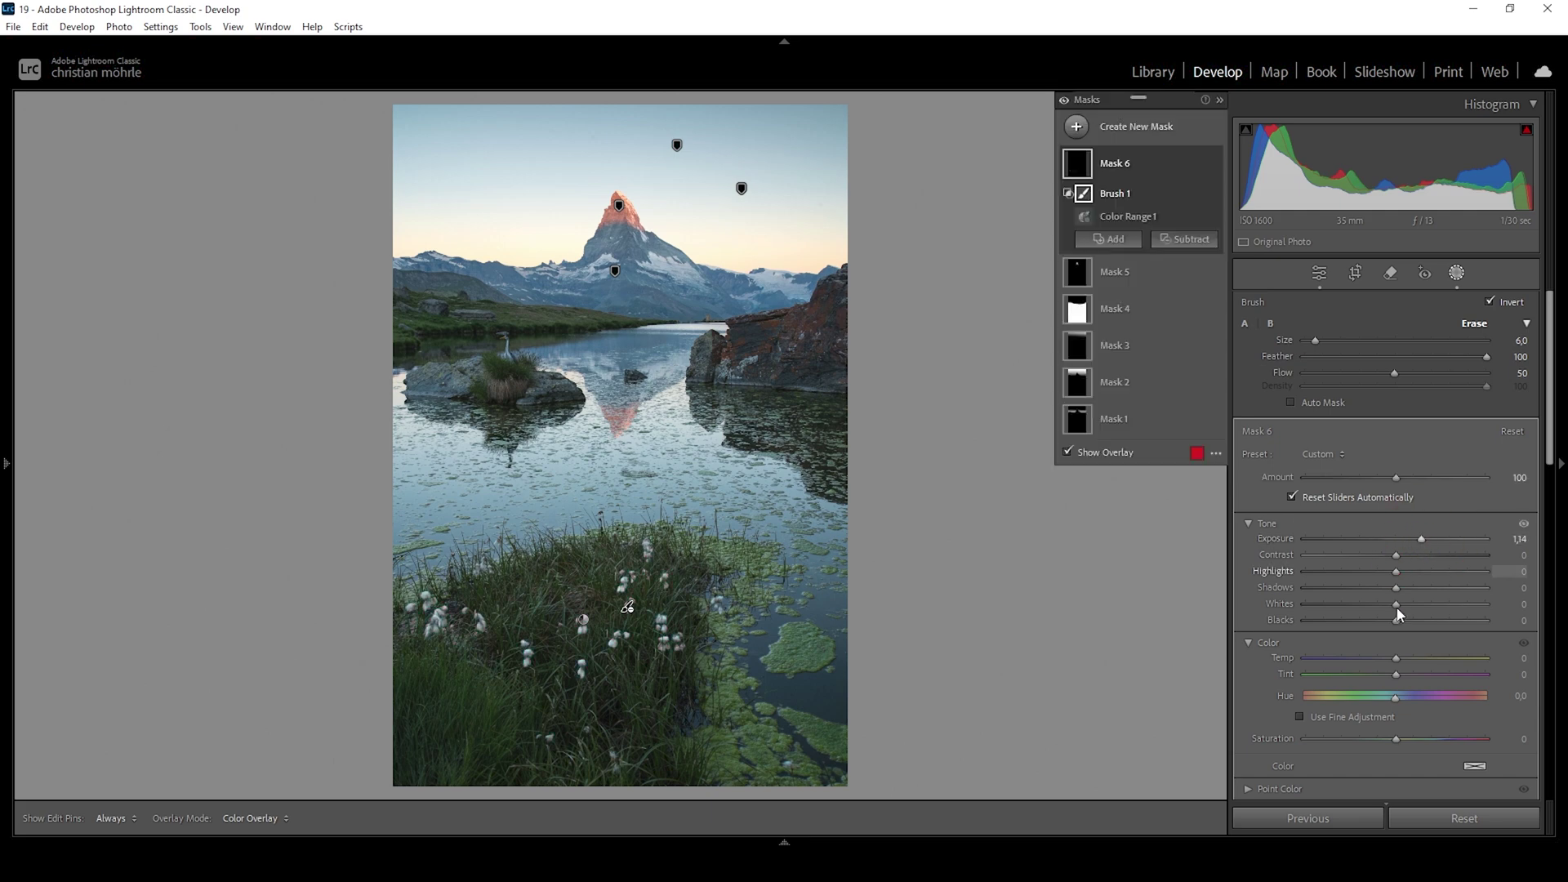
pyautogui.moveTo(1399, 604); pyautogui.dragTo(1487, 604)
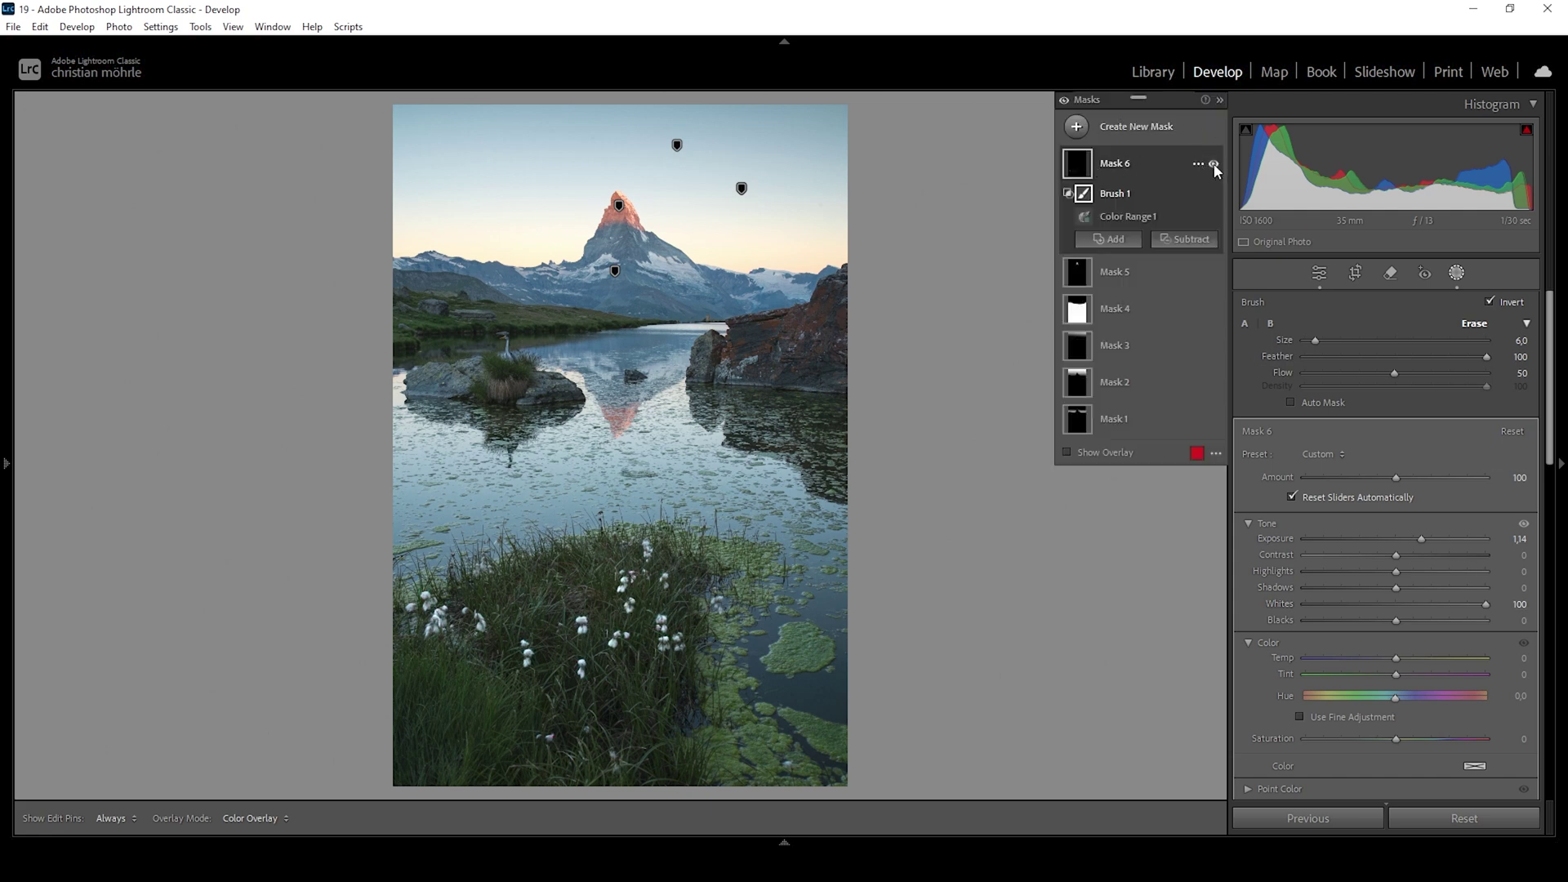
pyautogui.click(1214, 165)
pyautogui.click(1214, 165)
# Step: Duplicate the flower mask and subtract the flower cluster at the grass's left edge from the copy with a size 10 brush
pyautogui.rightClick(1158, 157)
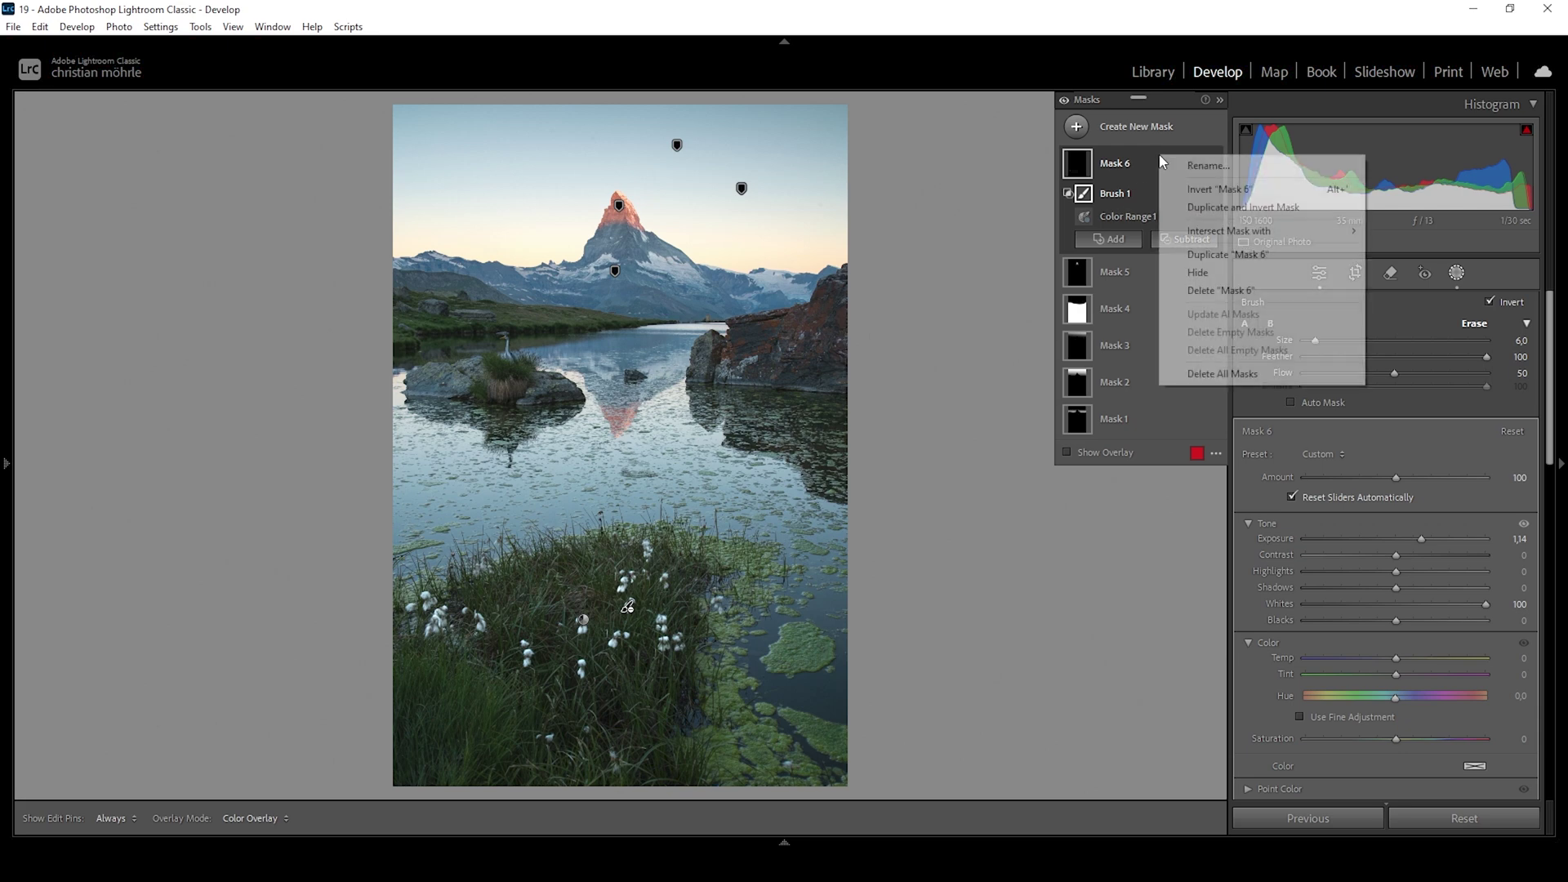
pyautogui.click(1225, 254)
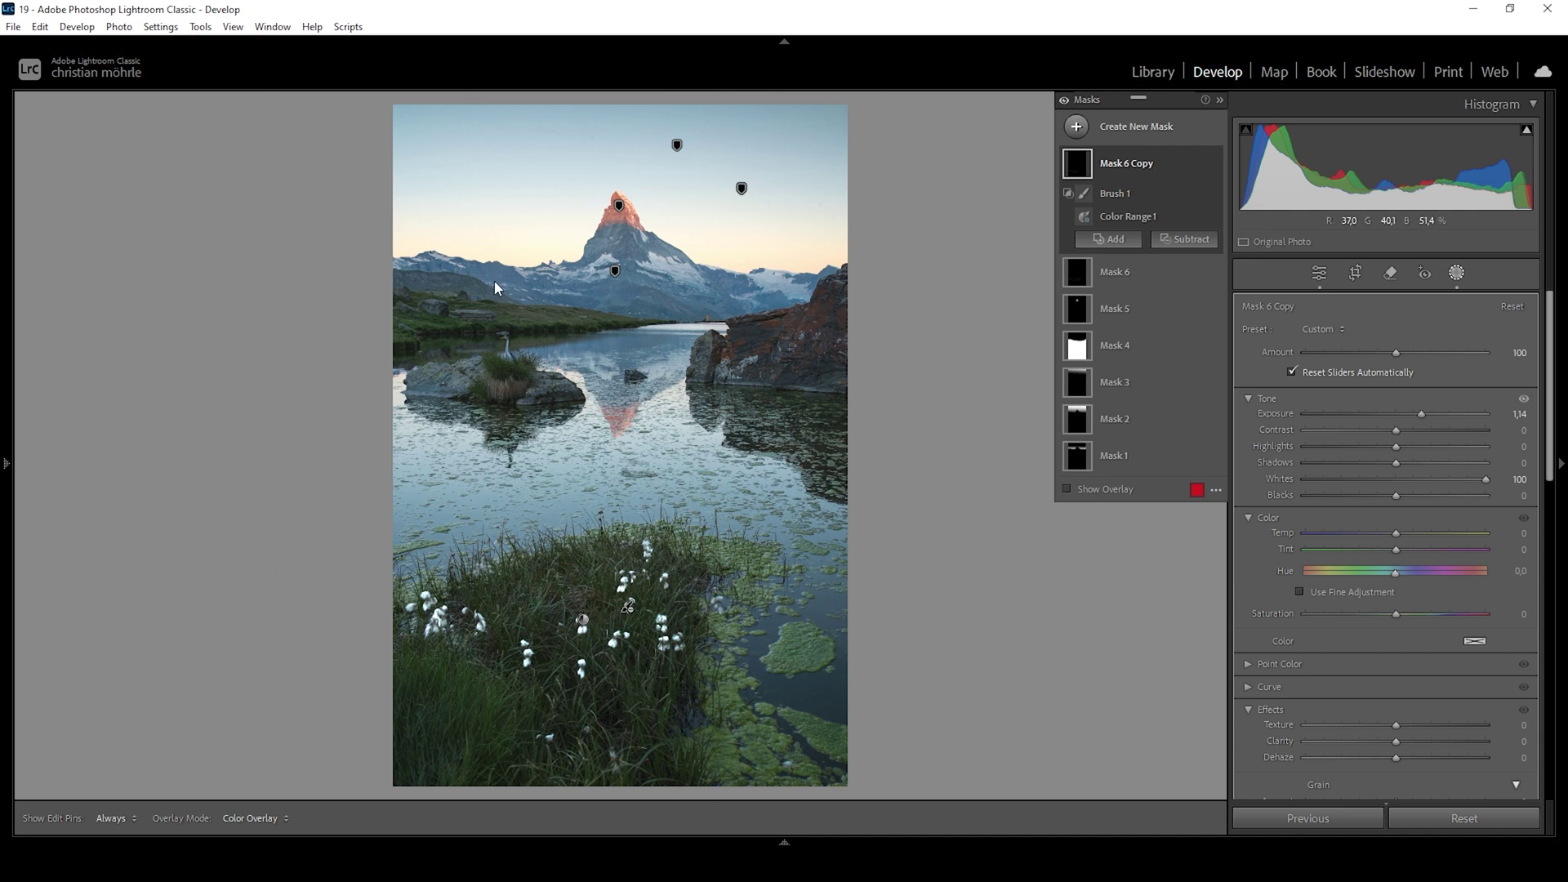
pyautogui.click(1184, 239)
pyautogui.click(1202, 392)
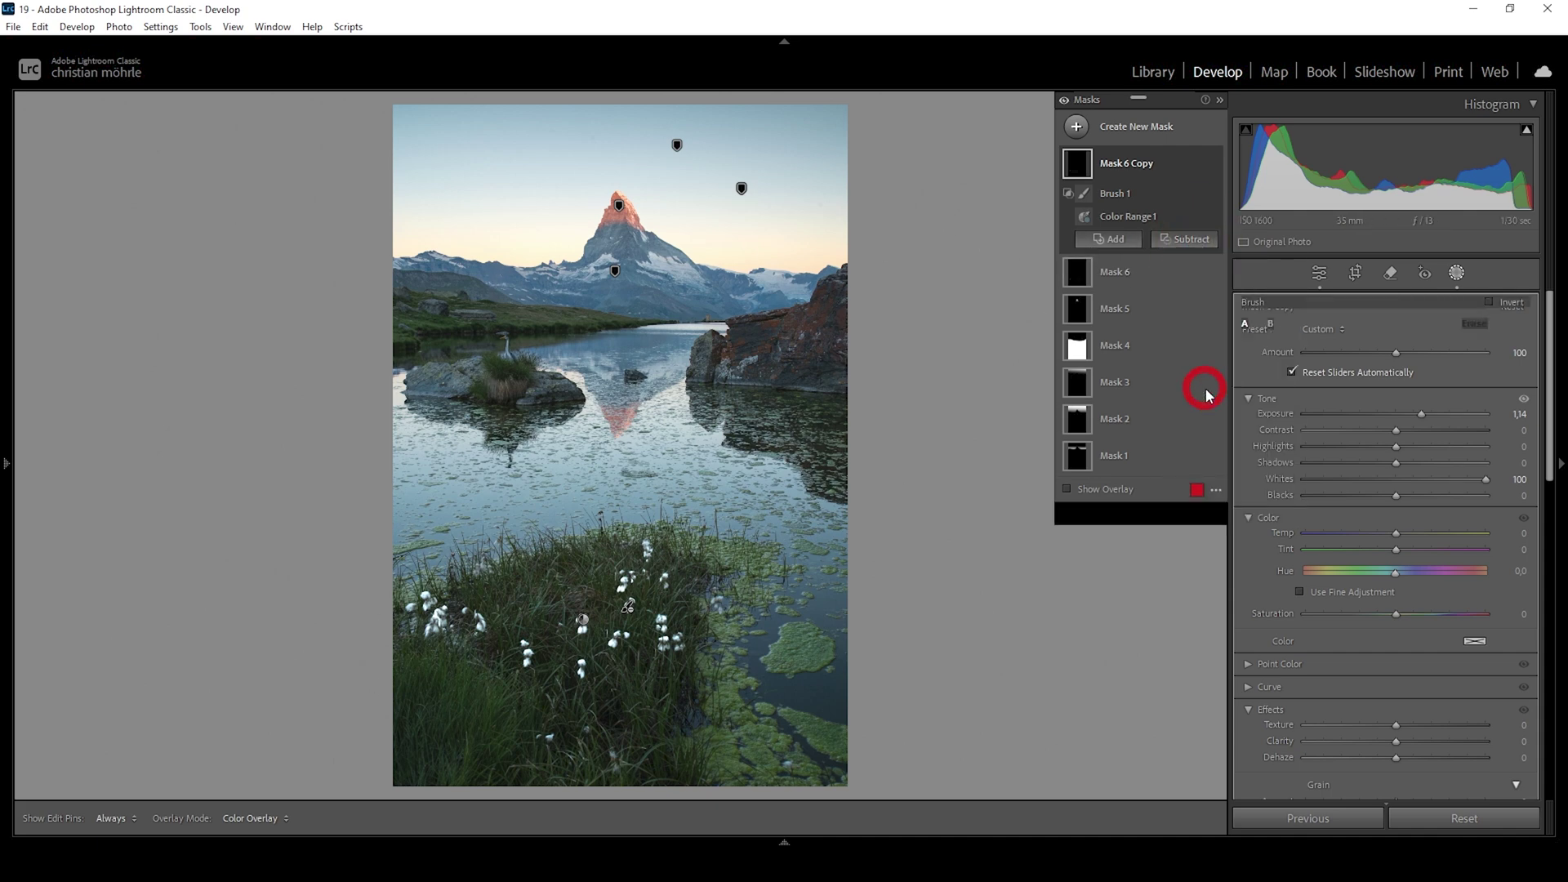
pyautogui.press('h')
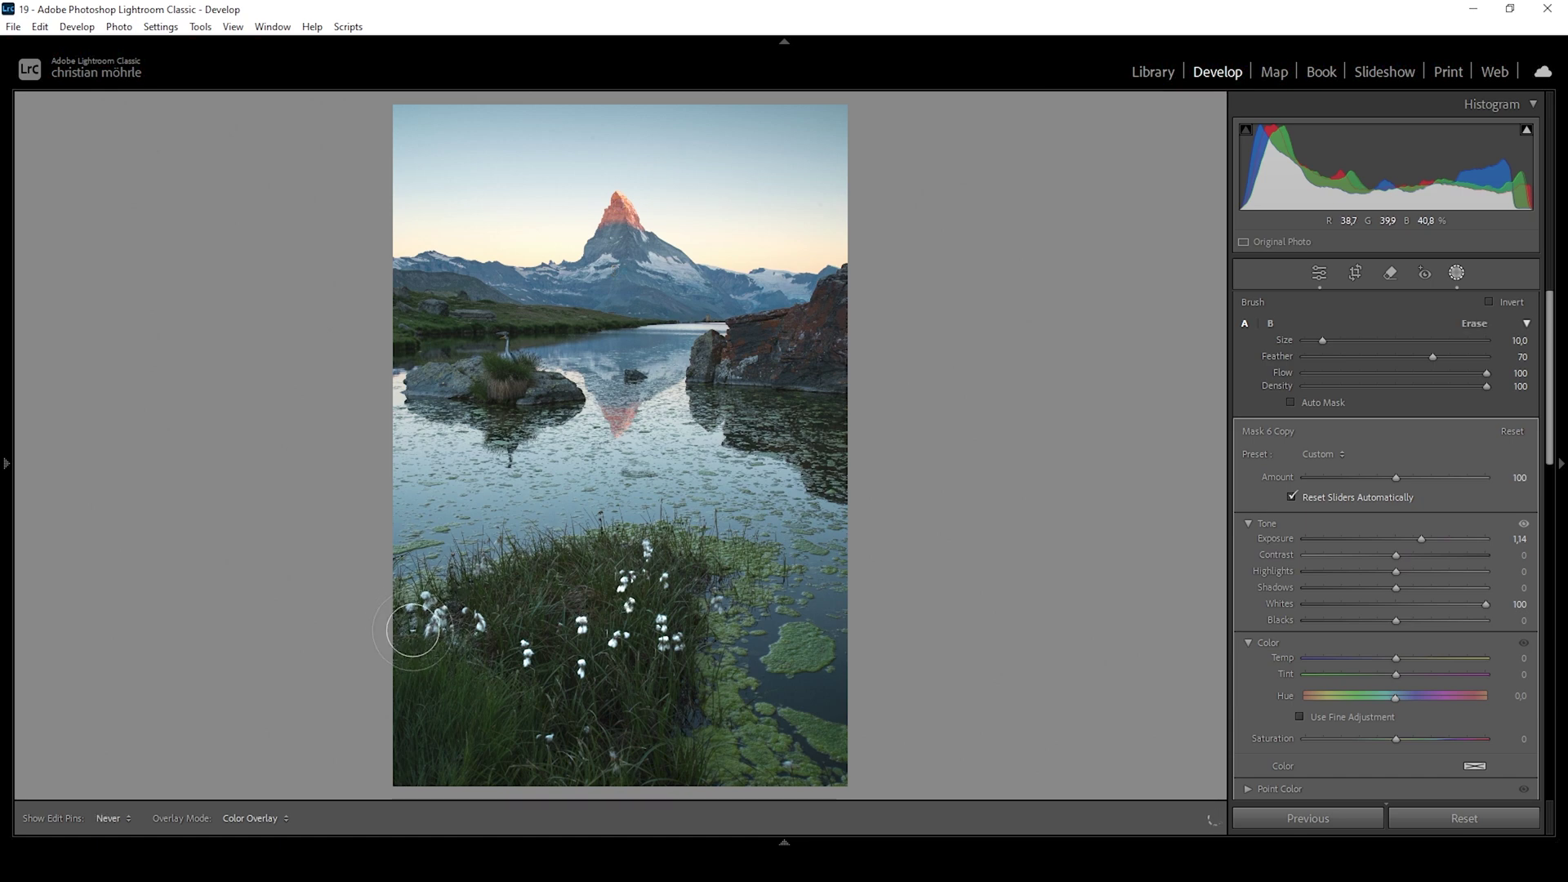
pyautogui.moveTo(420, 599)
pyautogui.mouseDown()
pyautogui.moveTo(380, 579)
pyautogui.moveTo(402, 648)
pyautogui.moveTo(422, 614)
pyautogui.moveTo(447, 628)
pyautogui.moveTo(416, 604)
pyautogui.mouseUp()
pyautogui.press('h')
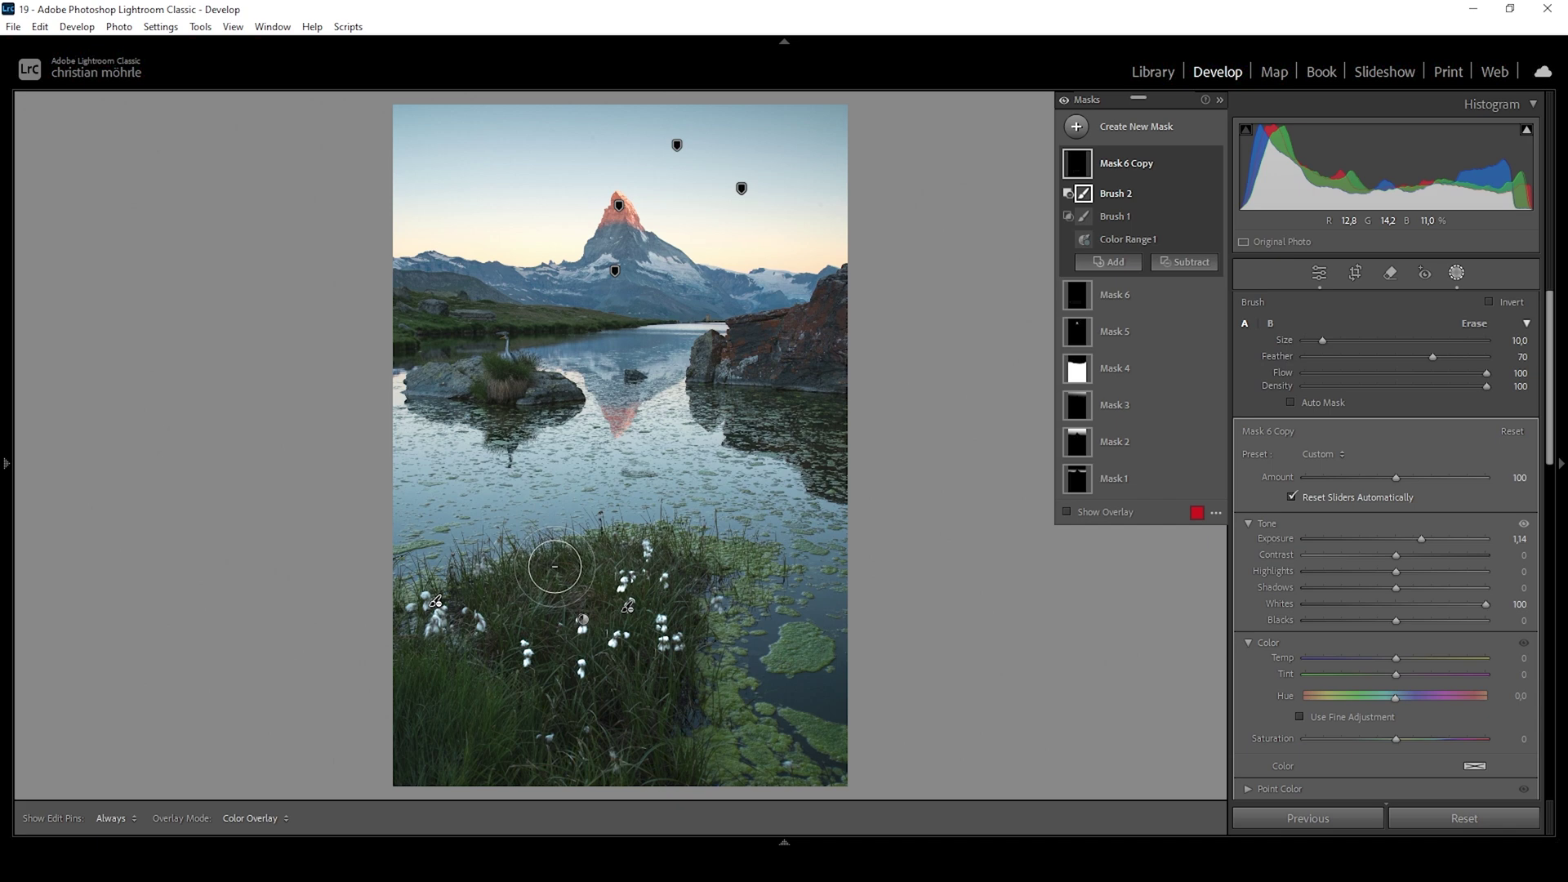
# Step: Add a sky mask and subtract a linear gradient from its upper part so only the sky above the horizon stays selected
pyautogui.click(1087, 127)
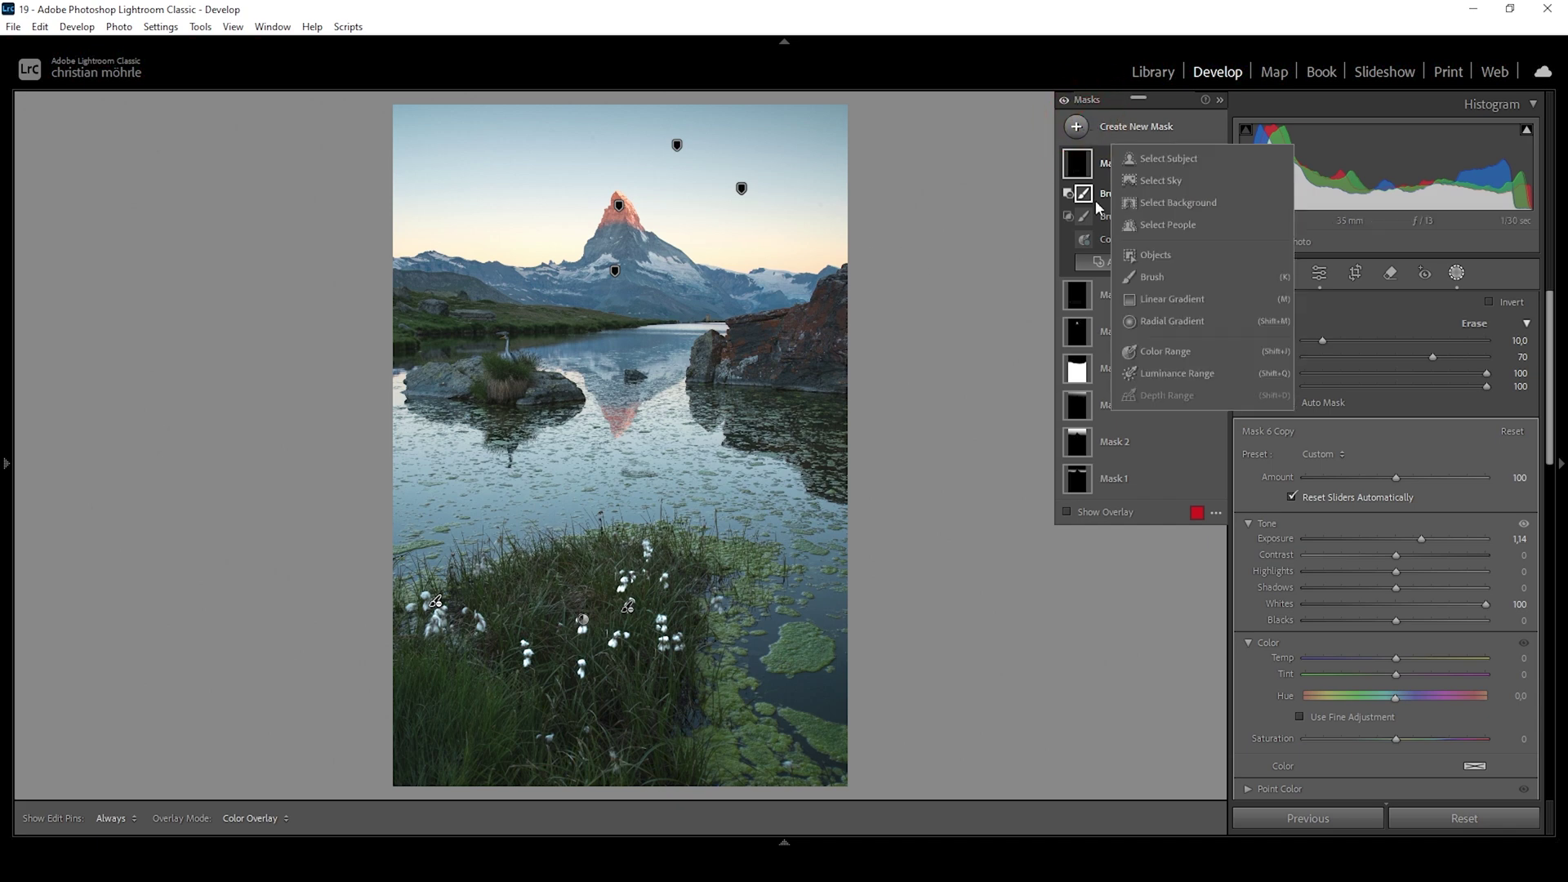
pyautogui.click(1186, 180)
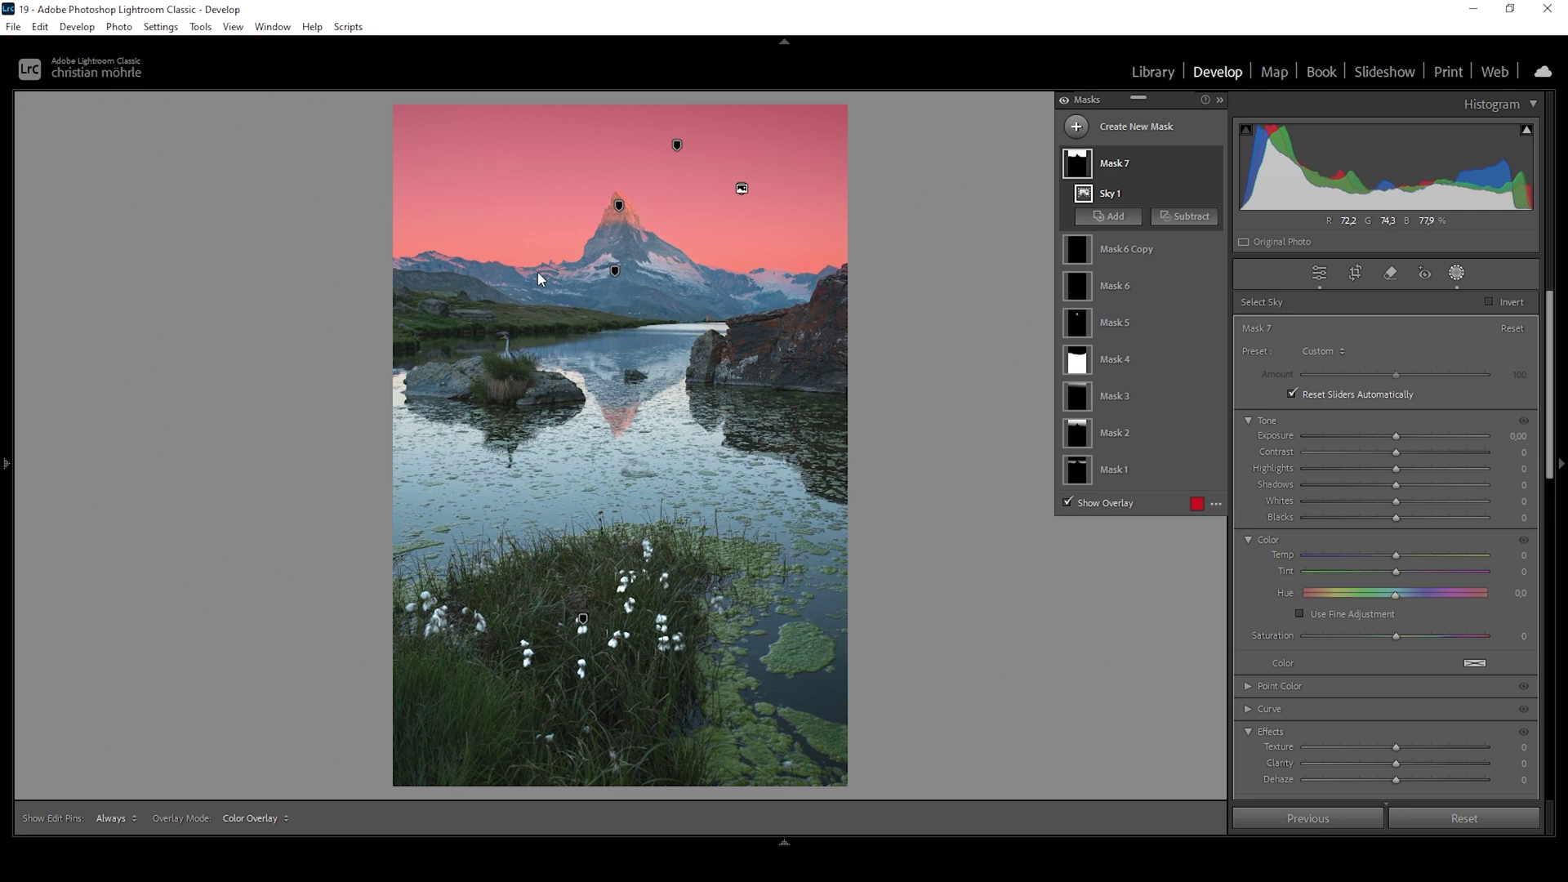
pyautogui.click(1164, 218)
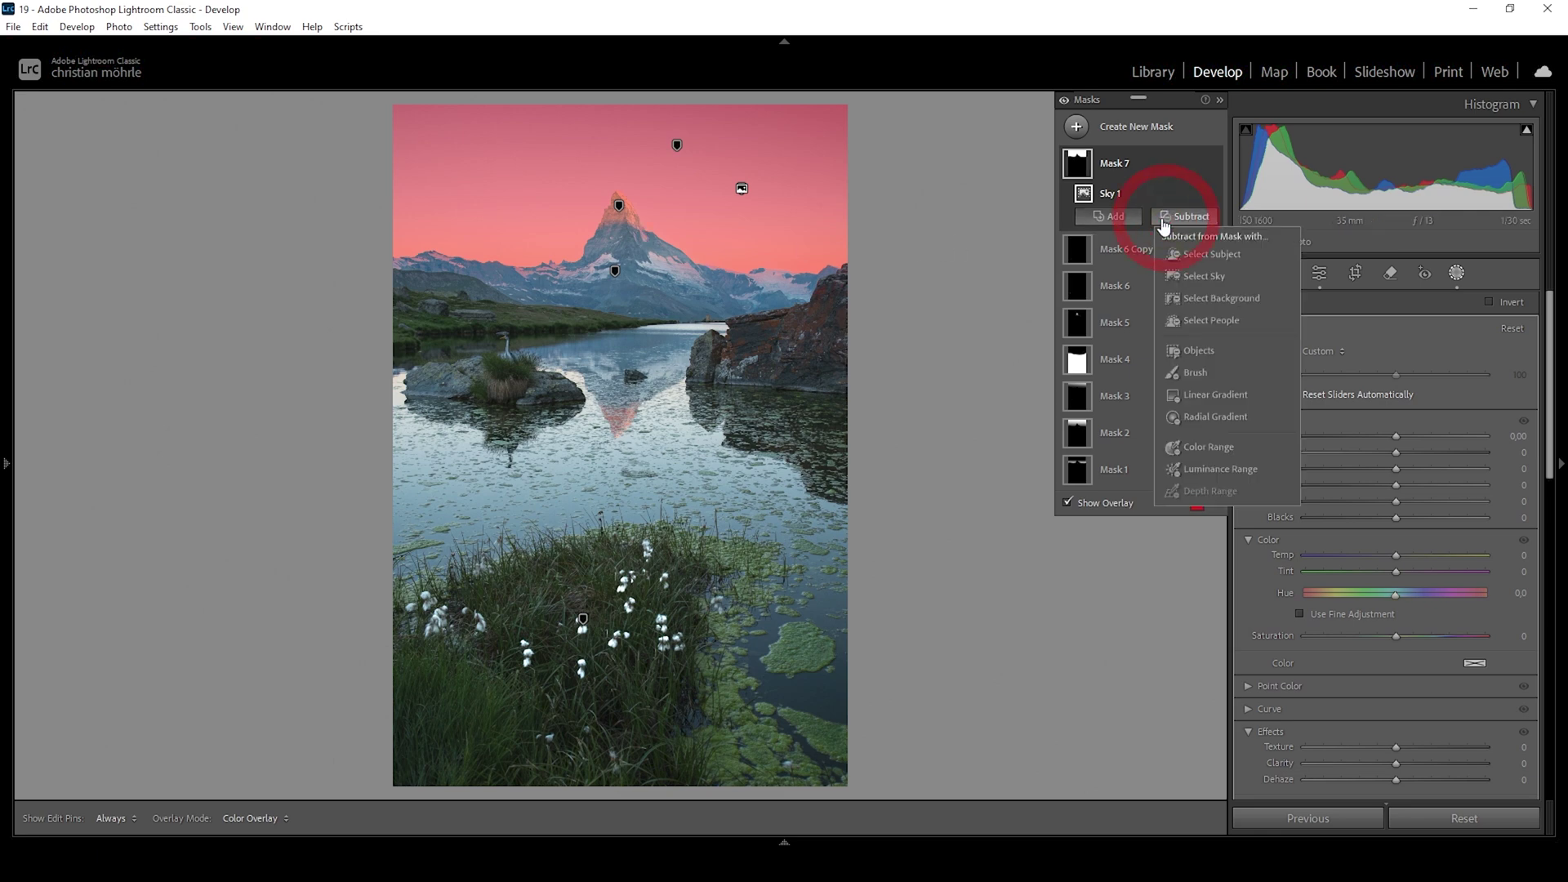
pyautogui.click(1212, 394)
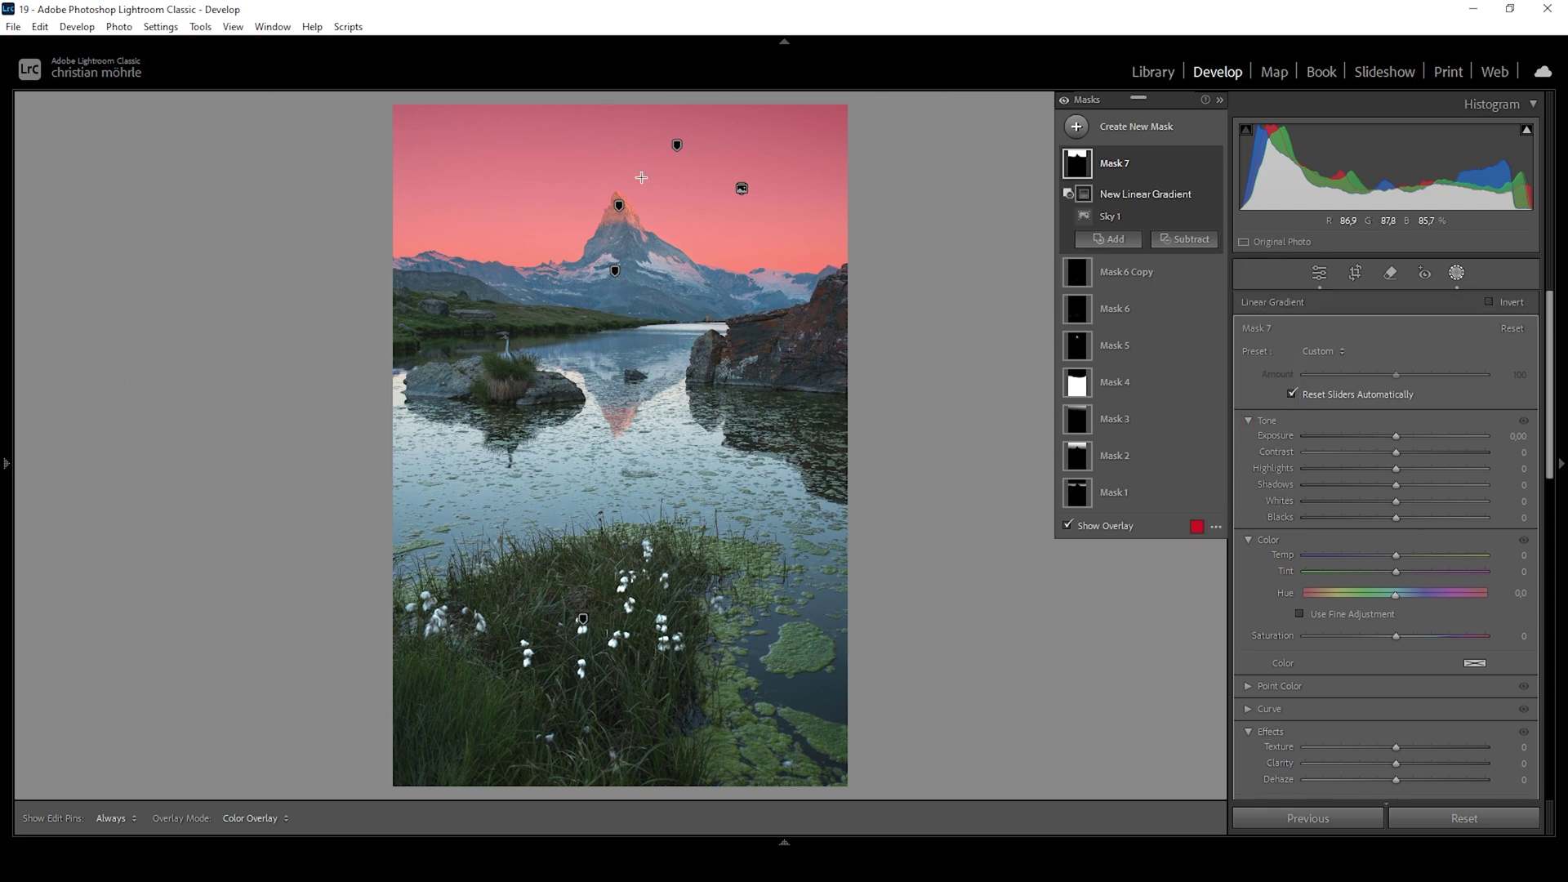
pyautogui.moveTo(664, 152); pyautogui.dragTo(654, 403)
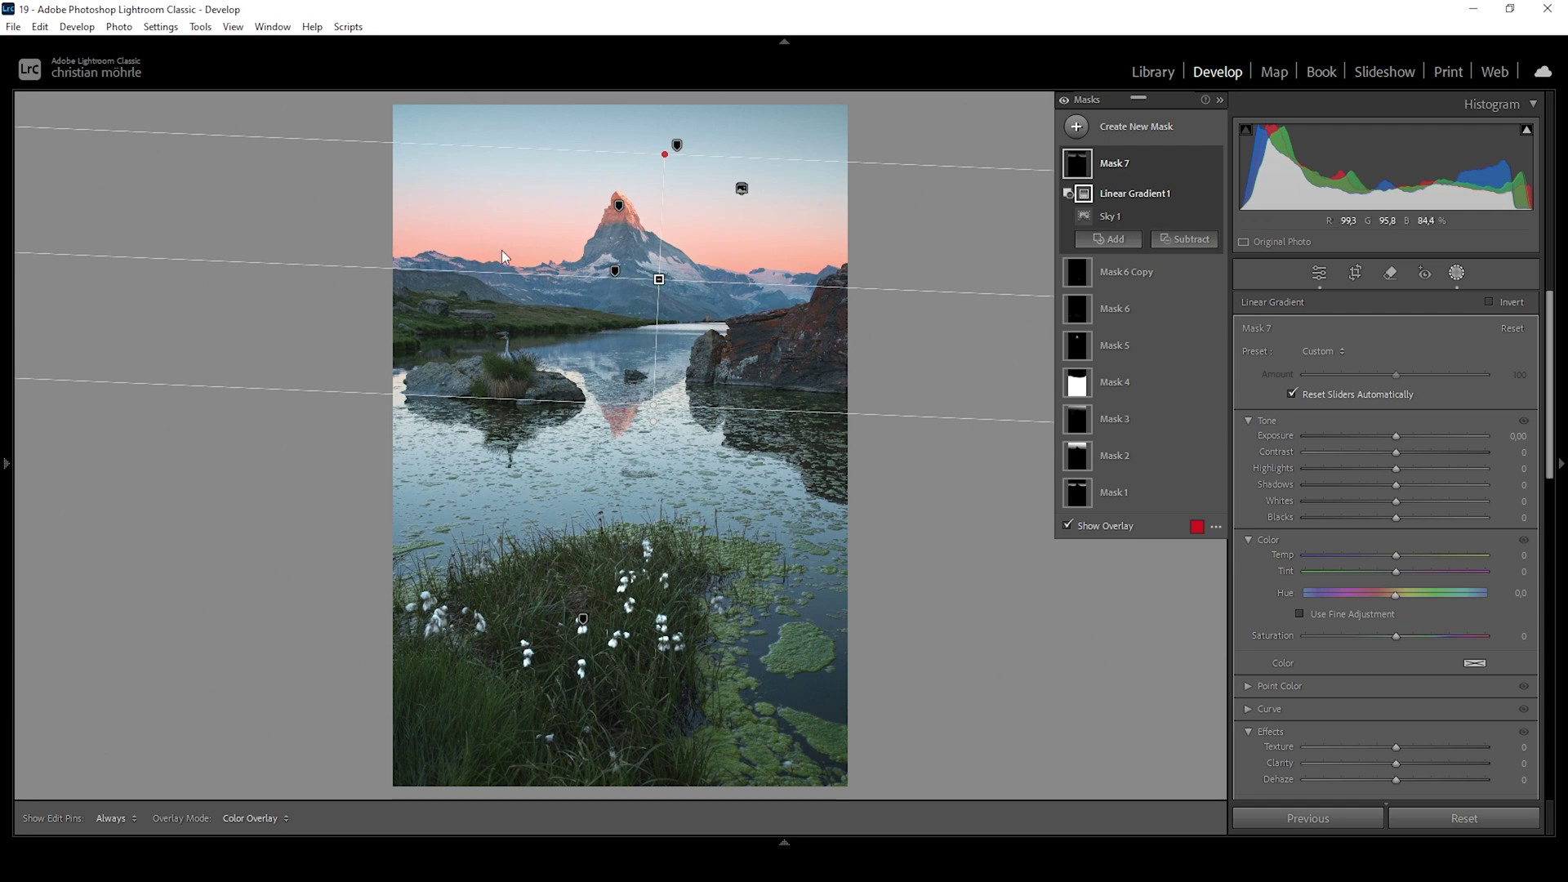
pyautogui.moveTo(664, 154); pyautogui.dragTo(662, 179)
pyautogui.moveTo(653, 404); pyautogui.dragTo(651, 380)
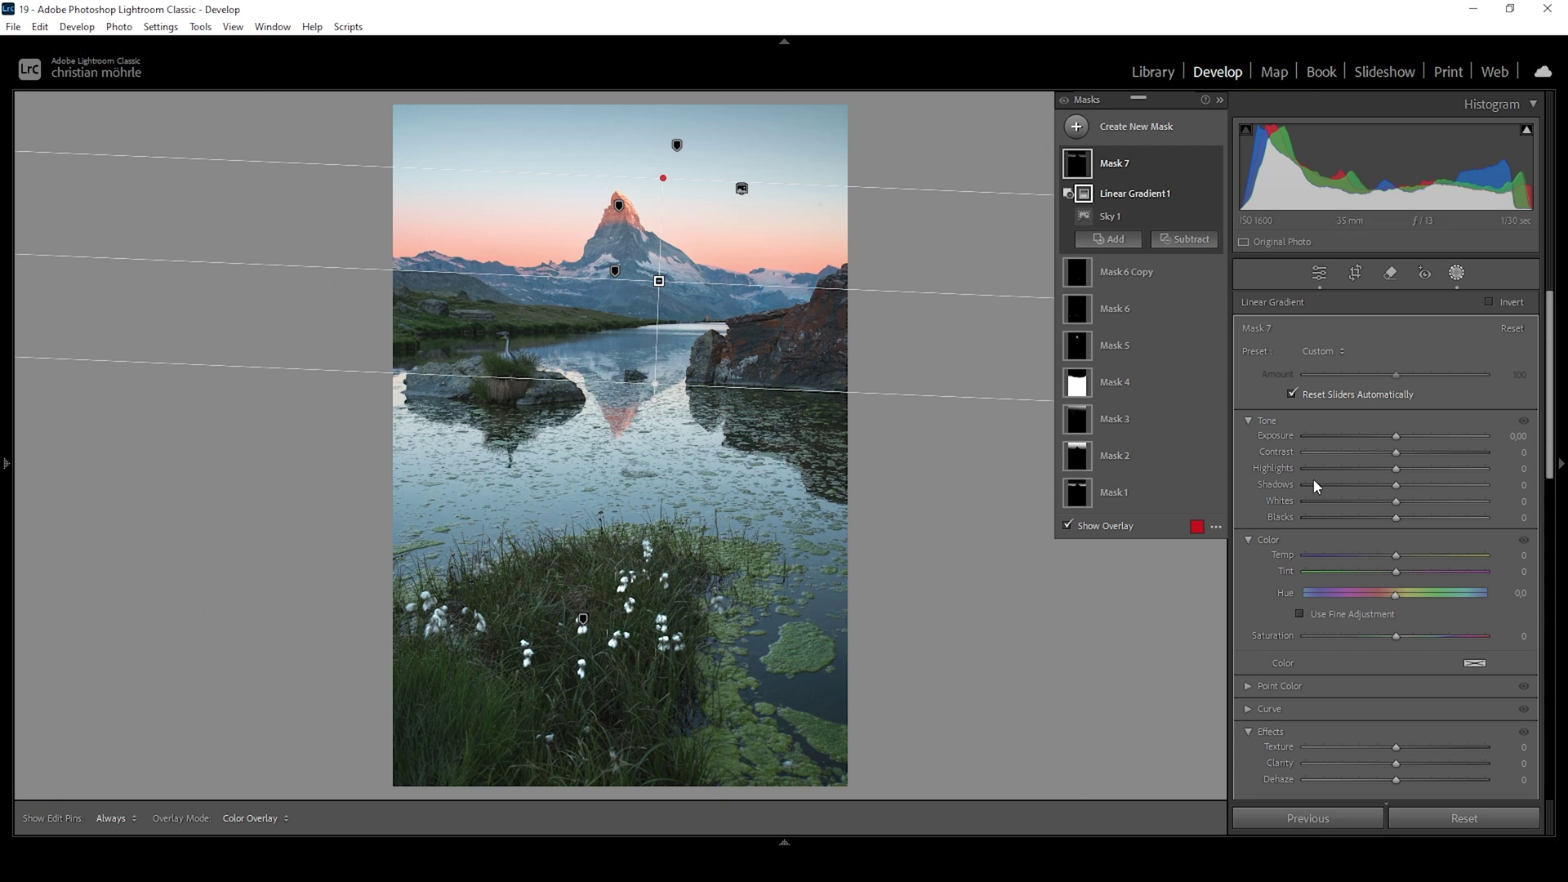
# Step: Set the horizon sky mask's Temp to 38, Tint to 100 and Whites to -22
pyautogui.moveTo(1396, 555)
pyautogui.mouseDown()
pyautogui.moveTo(1439, 558)
pyautogui.moveTo(1404, 576)
pyautogui.mouseUp()
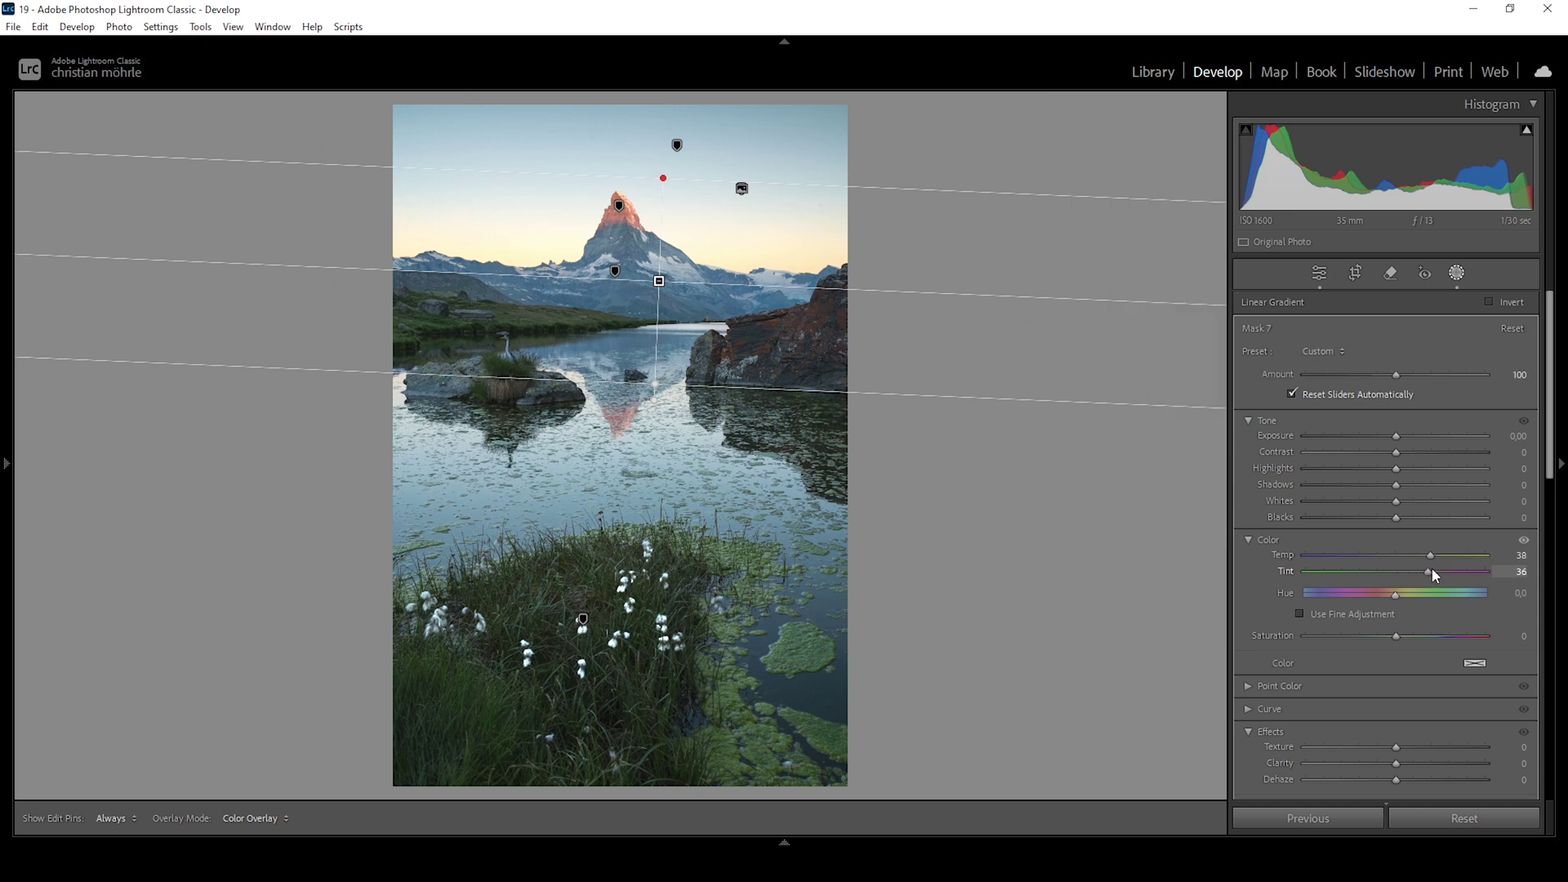
pyautogui.moveTo(1506, 560)
pyautogui.mouseDown()
pyautogui.moveTo(1533, 565)
pyautogui.moveTo(1511, 570)
pyautogui.mouseUp()
pyautogui.moveTo(1488, 576); pyautogui.dragTo(1488, 576)
pyautogui.moveTo(1489, 570); pyautogui.dragTo(1489, 570)
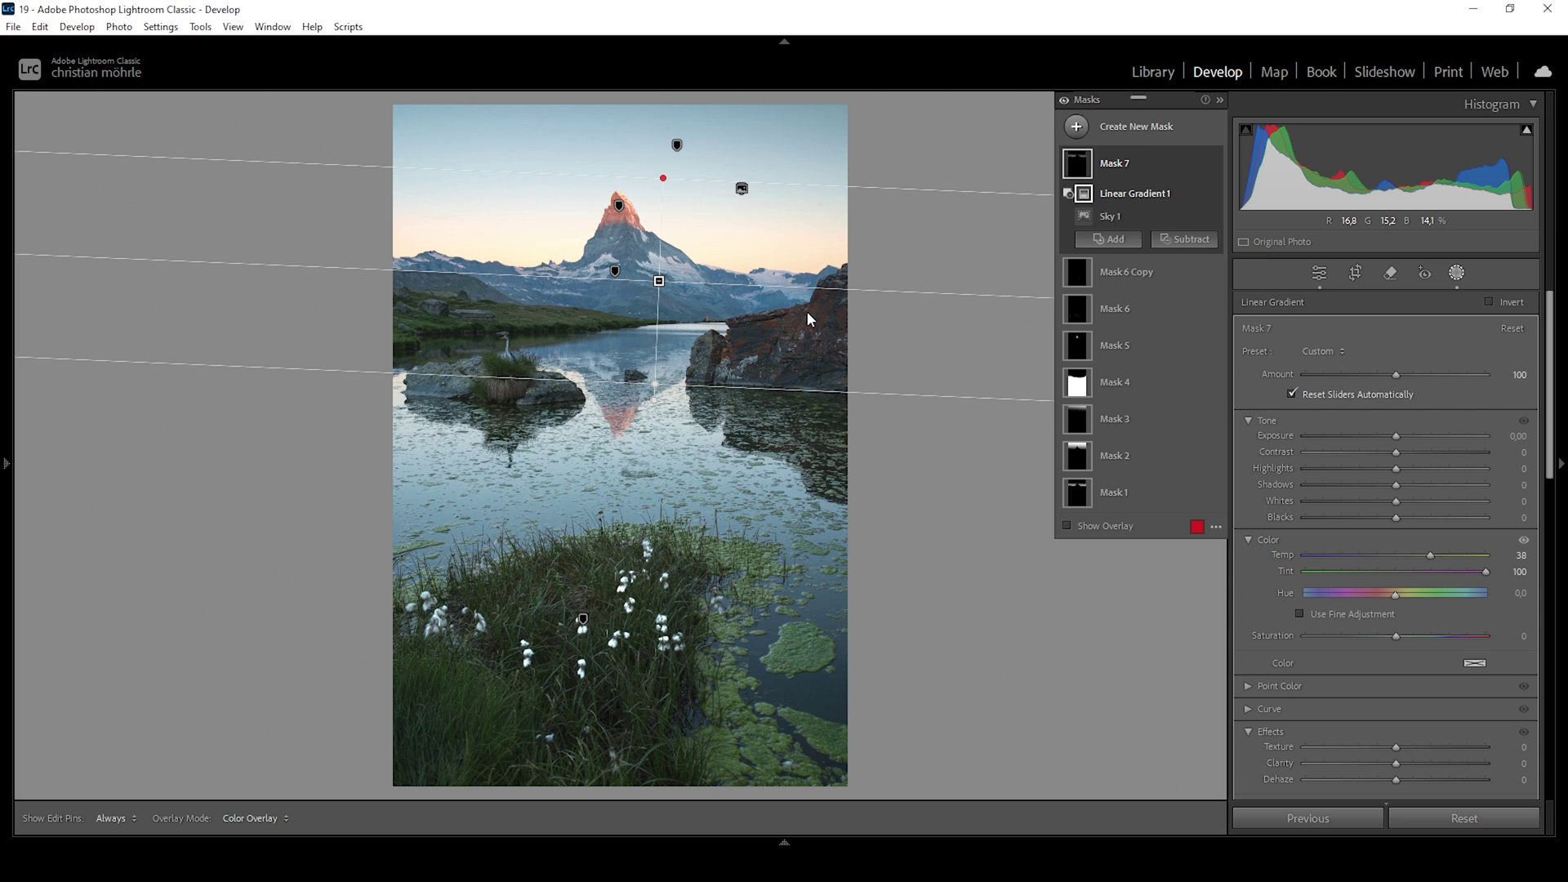
pyautogui.moveTo(1397, 504); pyautogui.dragTo(1396, 510)
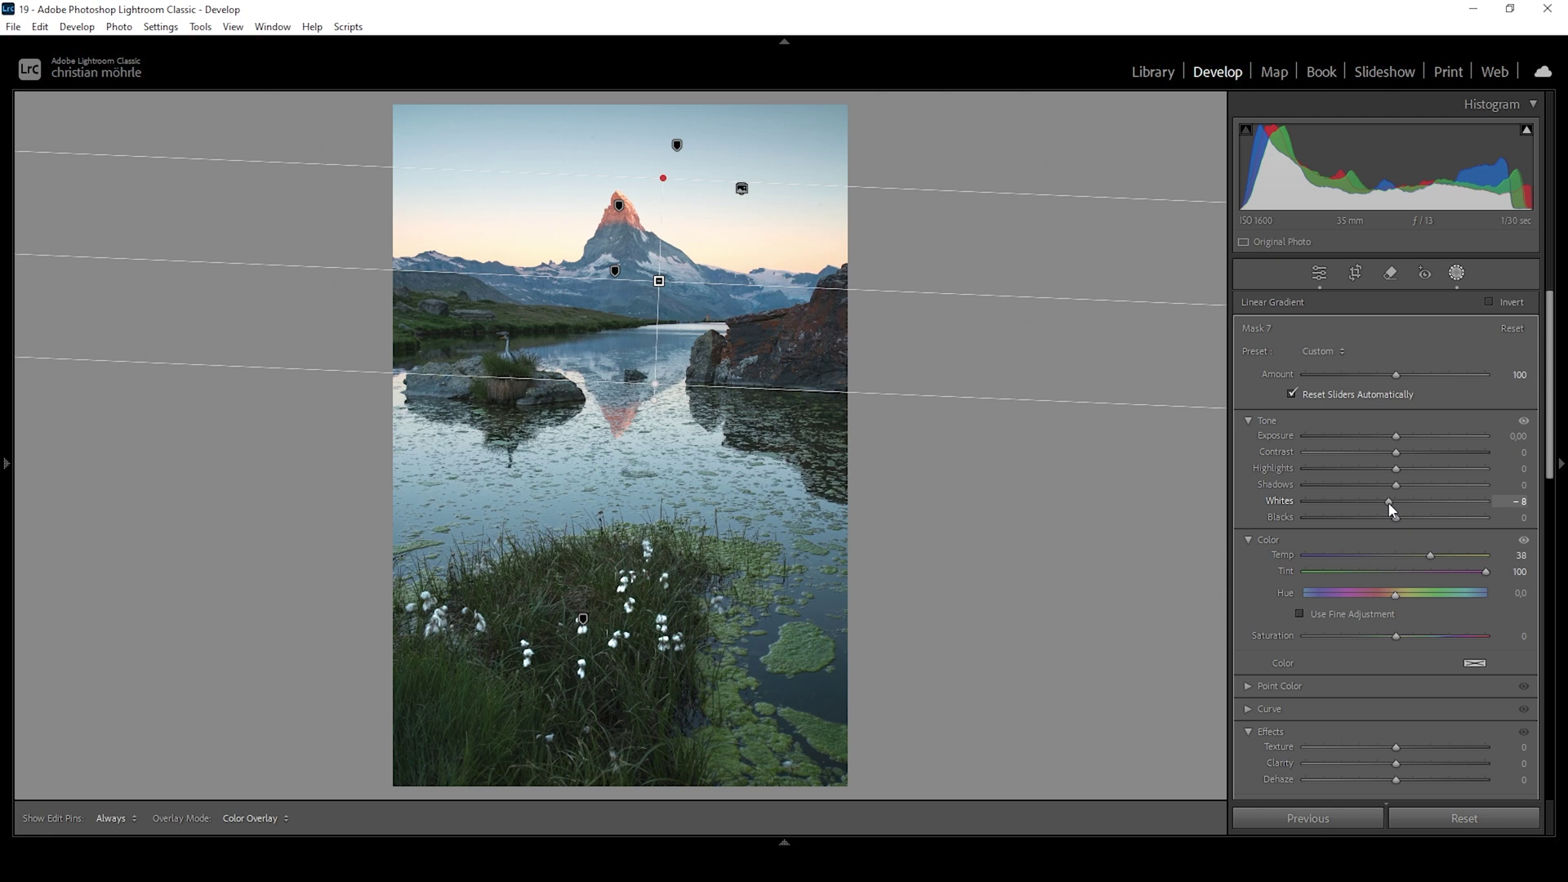
pyautogui.moveTo(1392, 508); pyautogui.dragTo(1388, 509)
pyautogui.moveTo(1381, 501); pyautogui.dragTo(1375, 502)
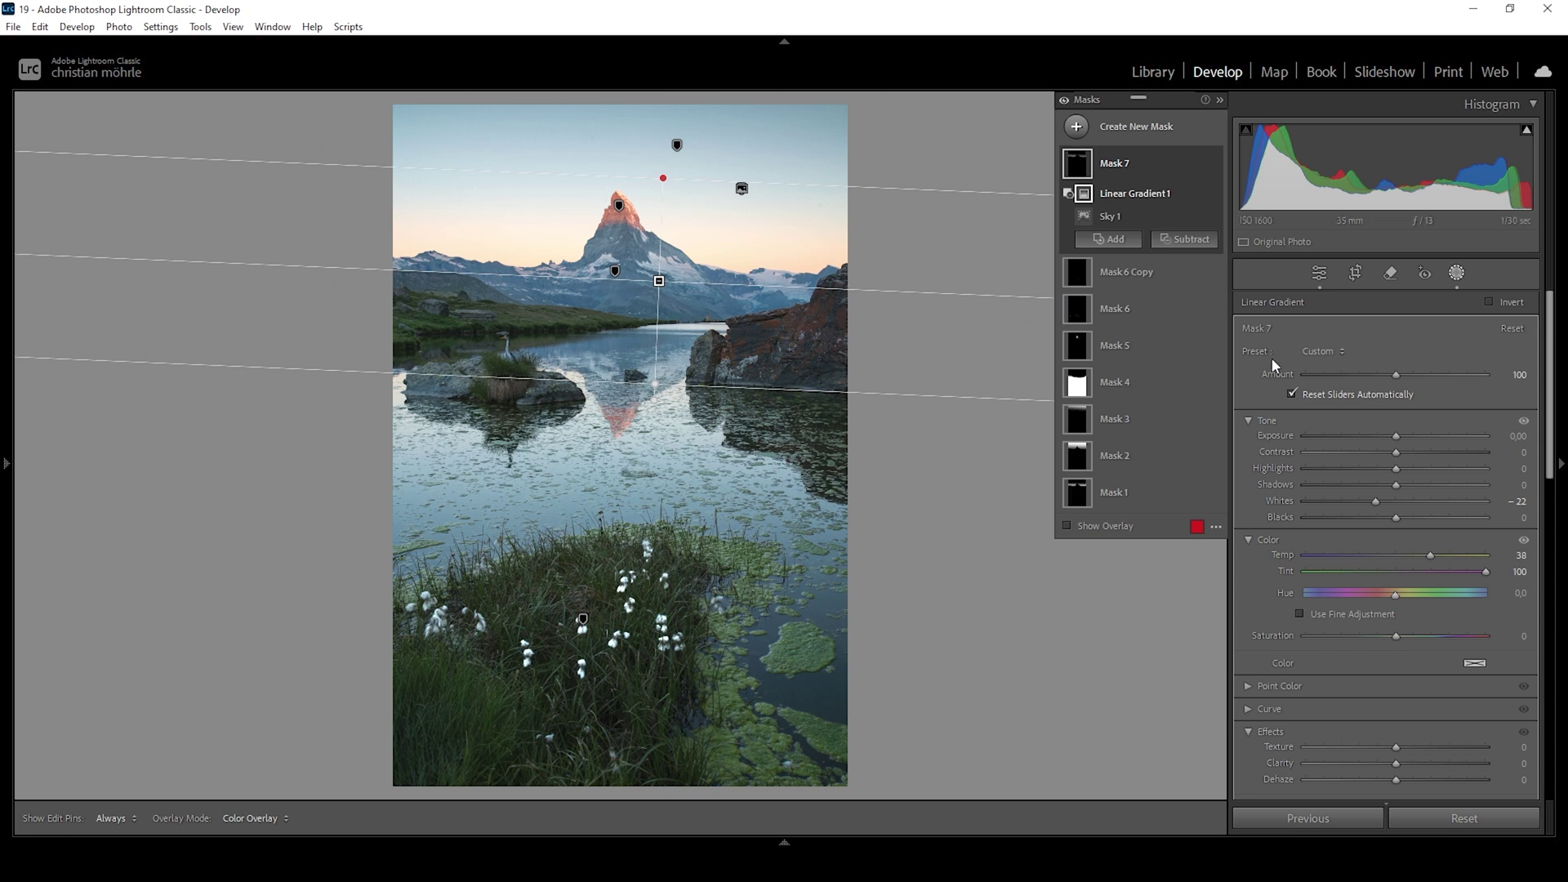
# Step: Add an object mask by framing the whole mountain range with a rectangular selection
pyautogui.click(1077, 128)
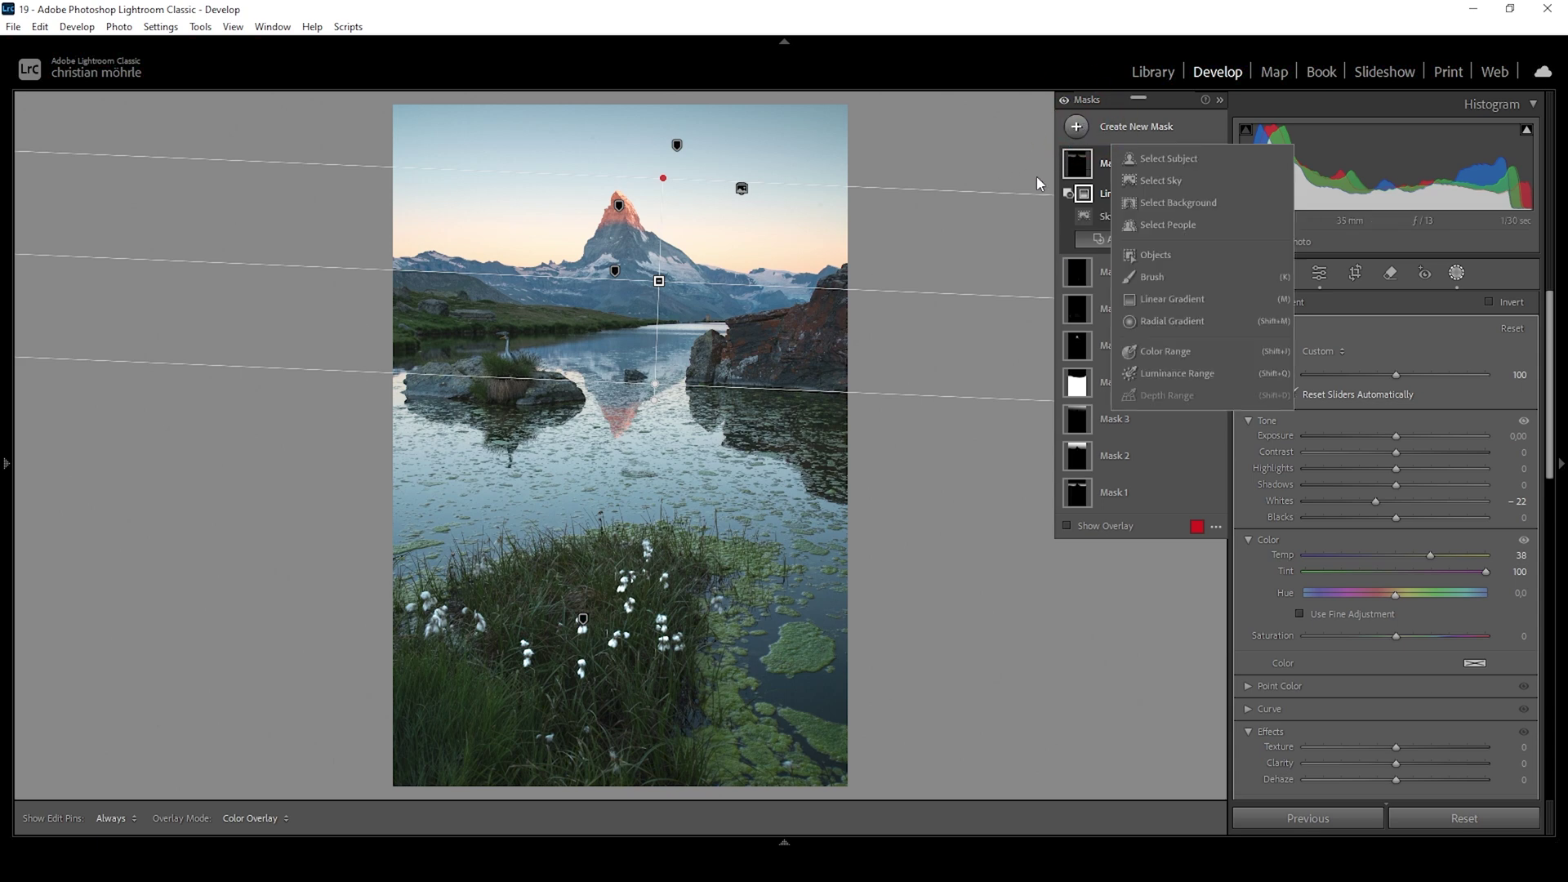
pyautogui.click(1151, 260)
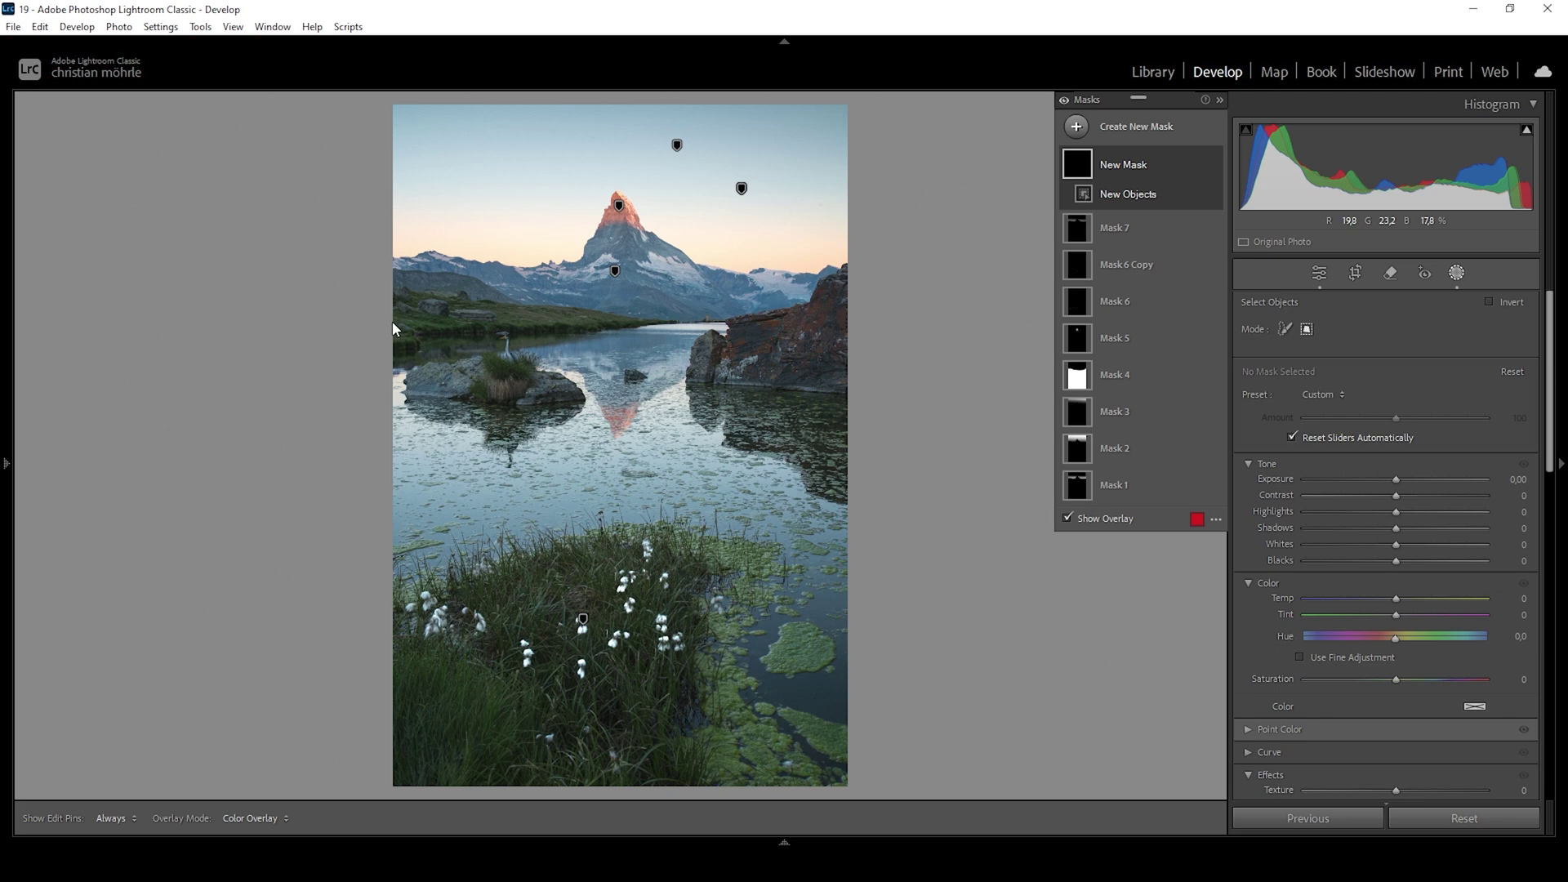
pyautogui.moveTo(394, 321); pyautogui.dragTo(851, 181)
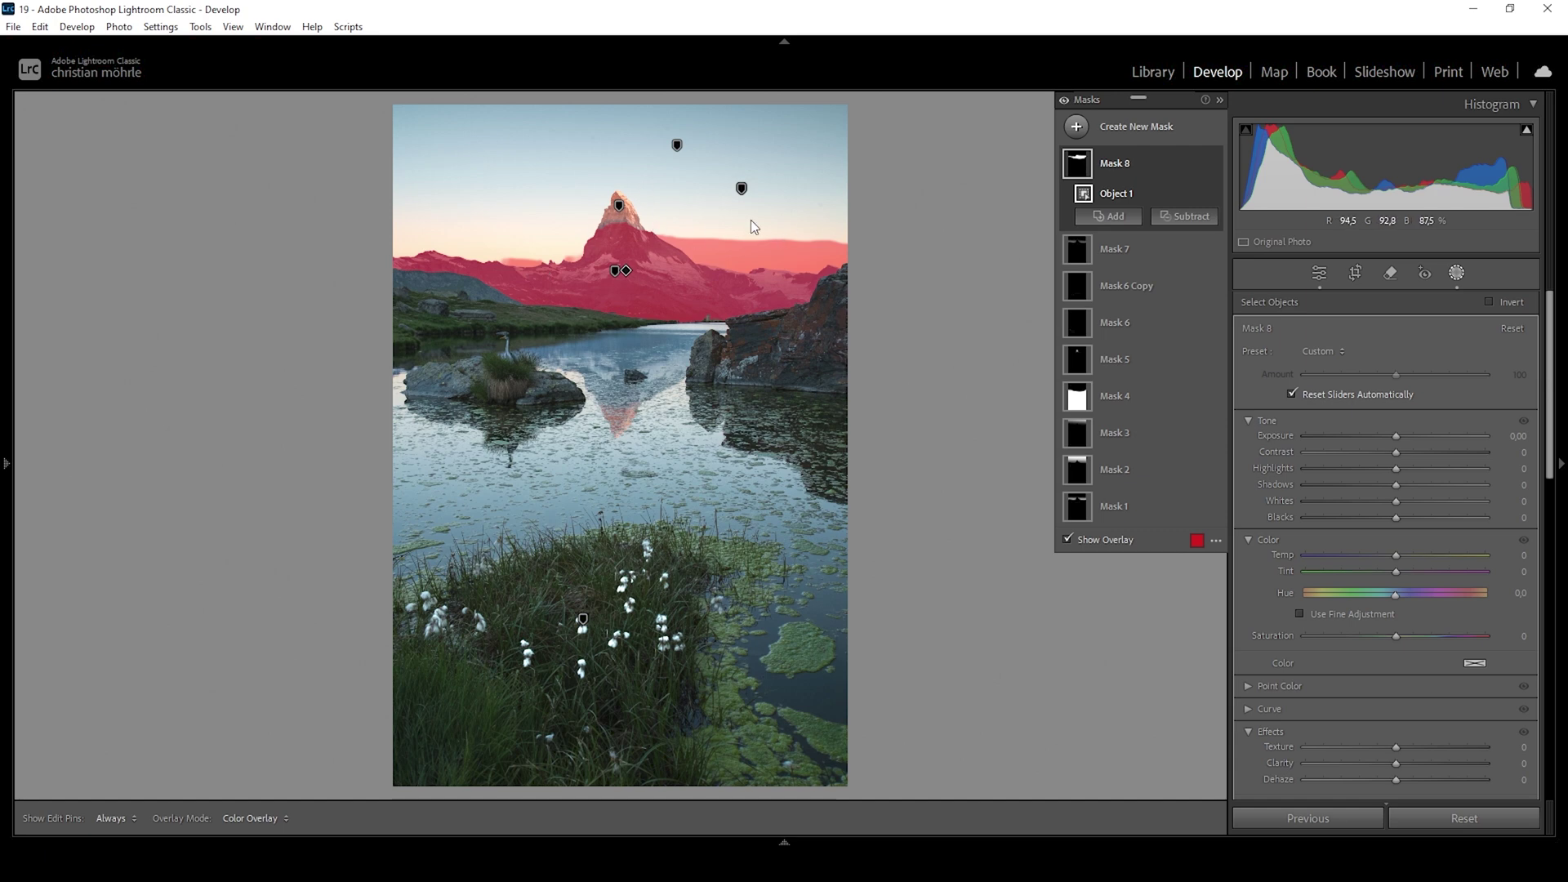
# Step: Extend the mountain mask over the missing Matterhorn peak with a brush, and subtract the sky from the mask
pyautogui.click(1118, 219)
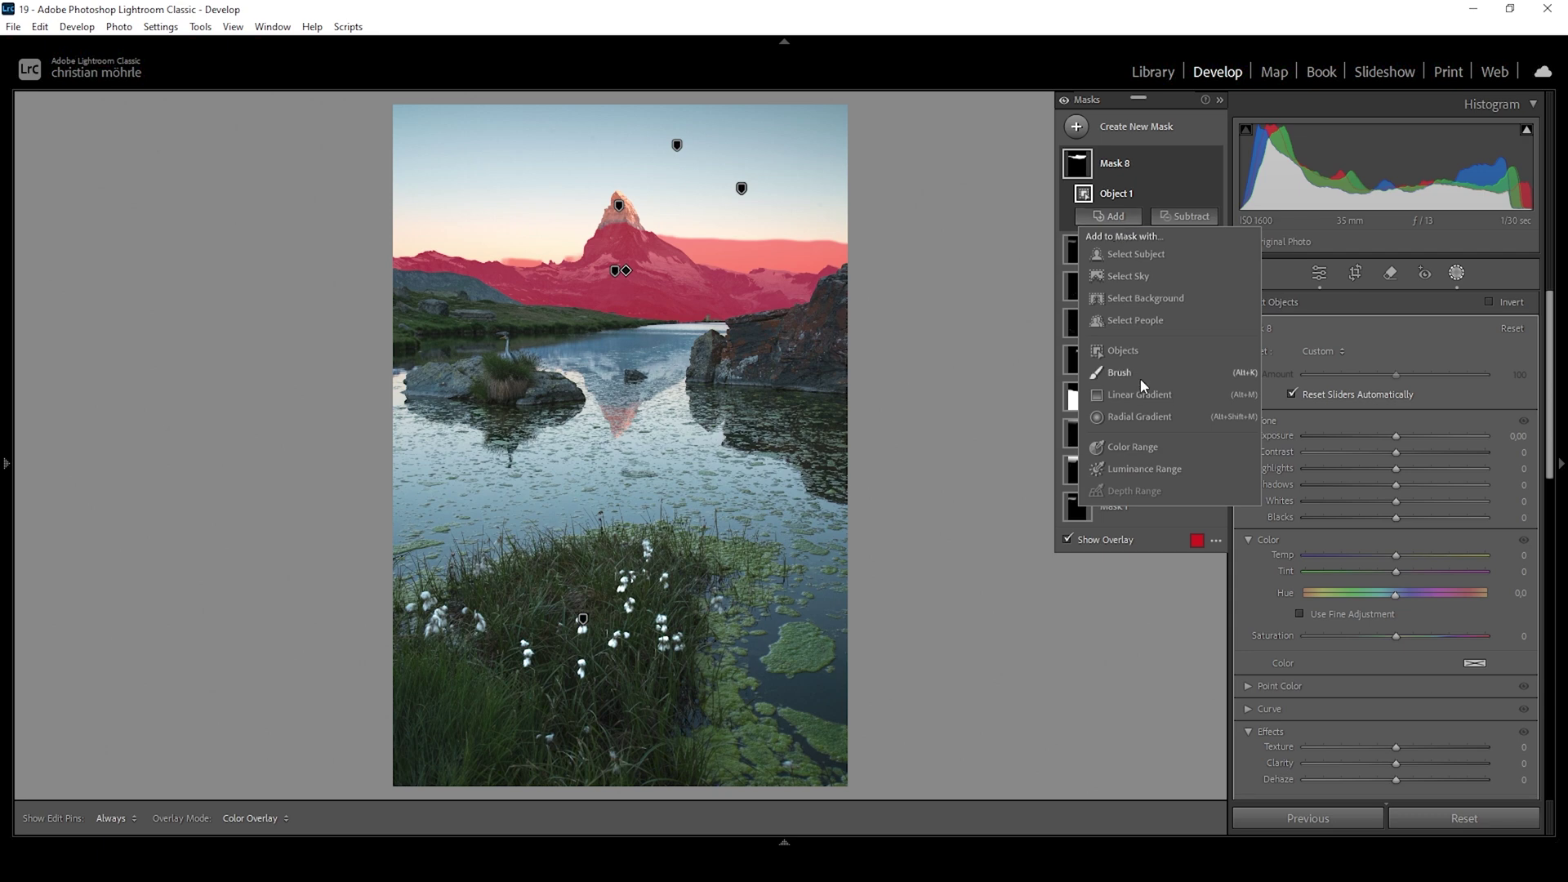
pyautogui.click(1120, 374)
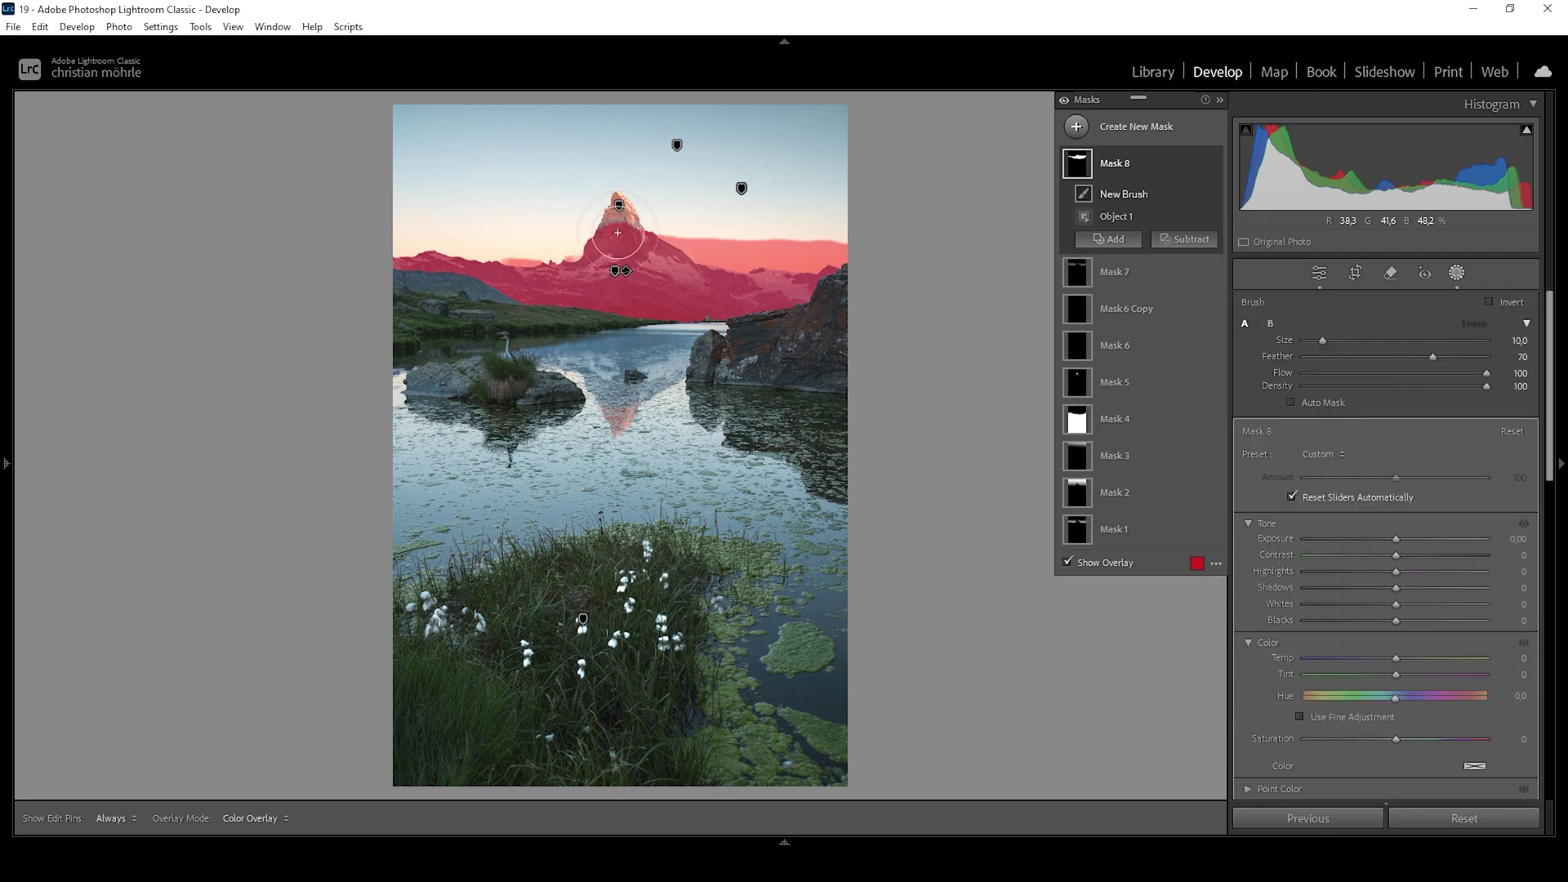
pyautogui.moveTo(619, 196)
pyautogui.mouseDown()
pyautogui.moveTo(625, 241)
pyautogui.moveTo(650, 245)
pyautogui.mouseUp()
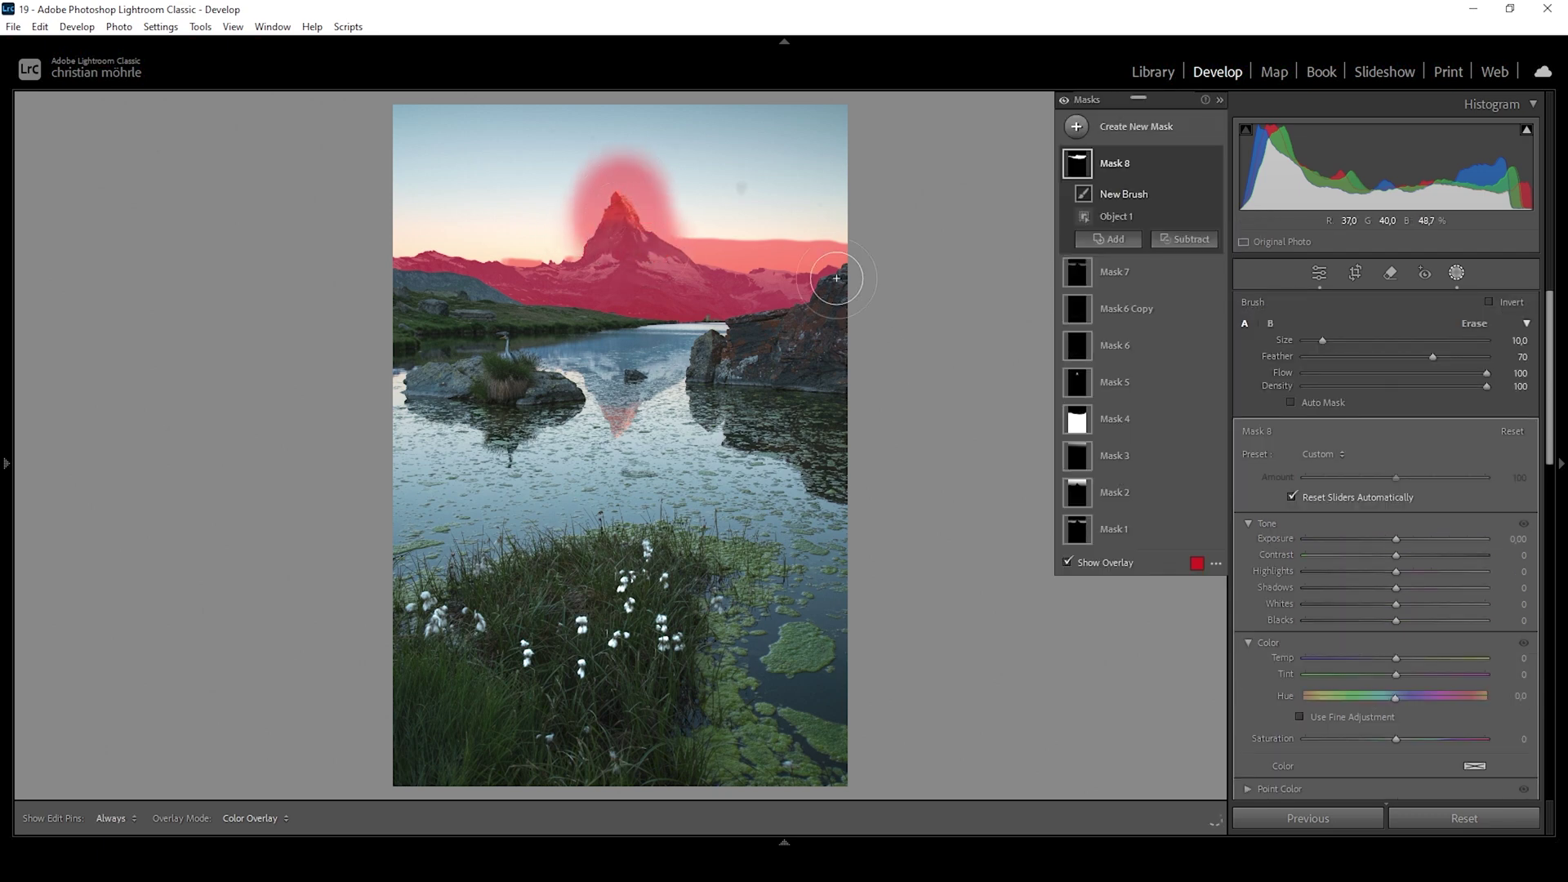
pyautogui.click(1186, 240)
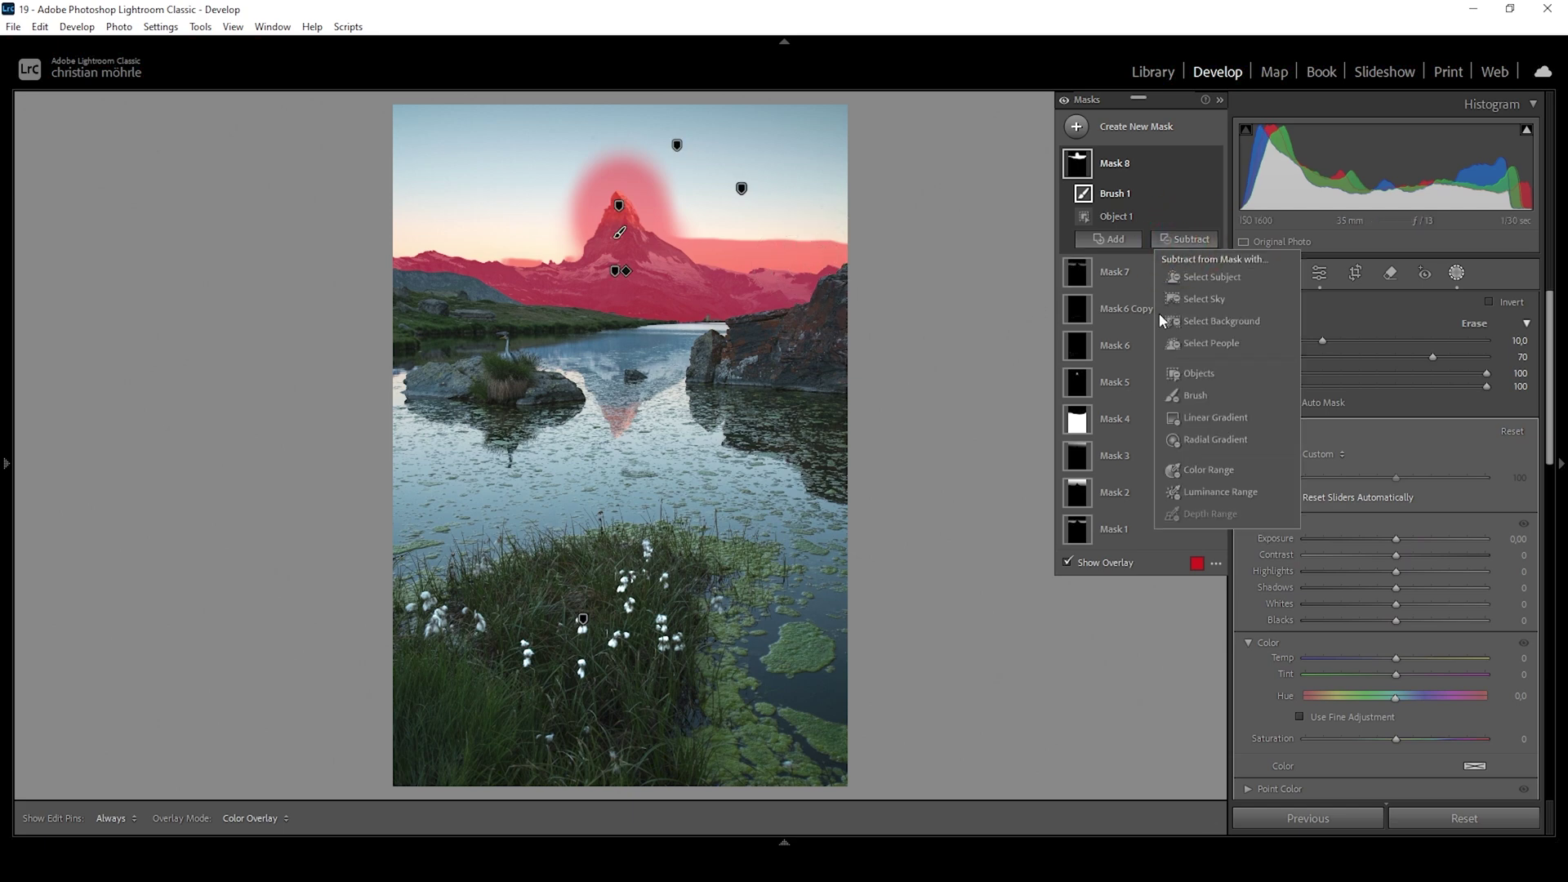
pyautogui.click(1207, 299)
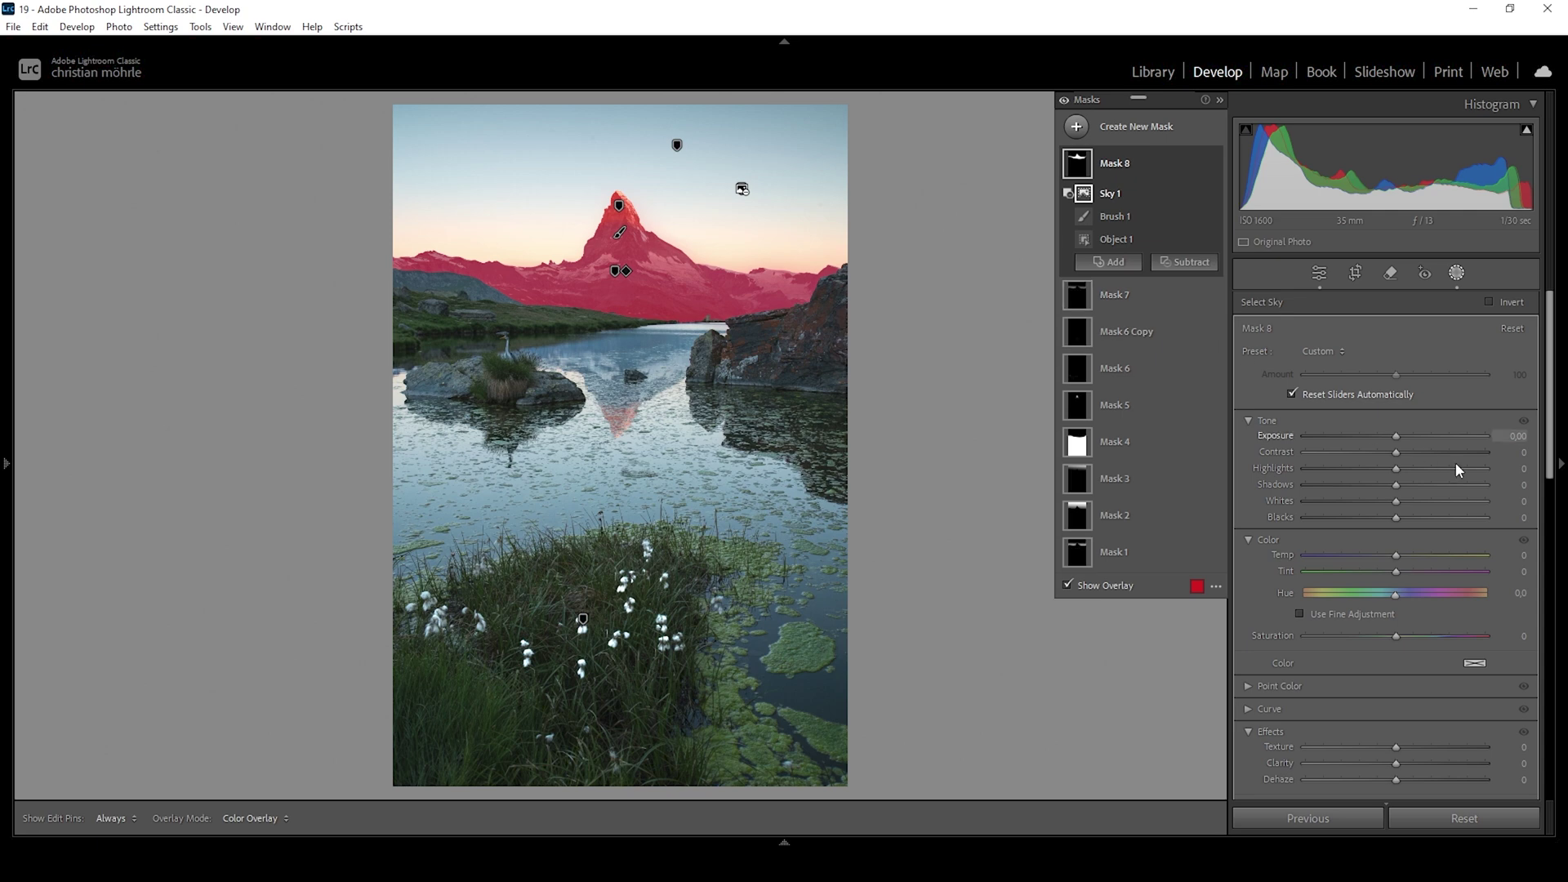
# Step: Set the mountain mask's Contrast to 29, Temp to 8 and Saturation to -12
pyautogui.moveTo(1397, 453); pyautogui.dragTo(1426, 450)
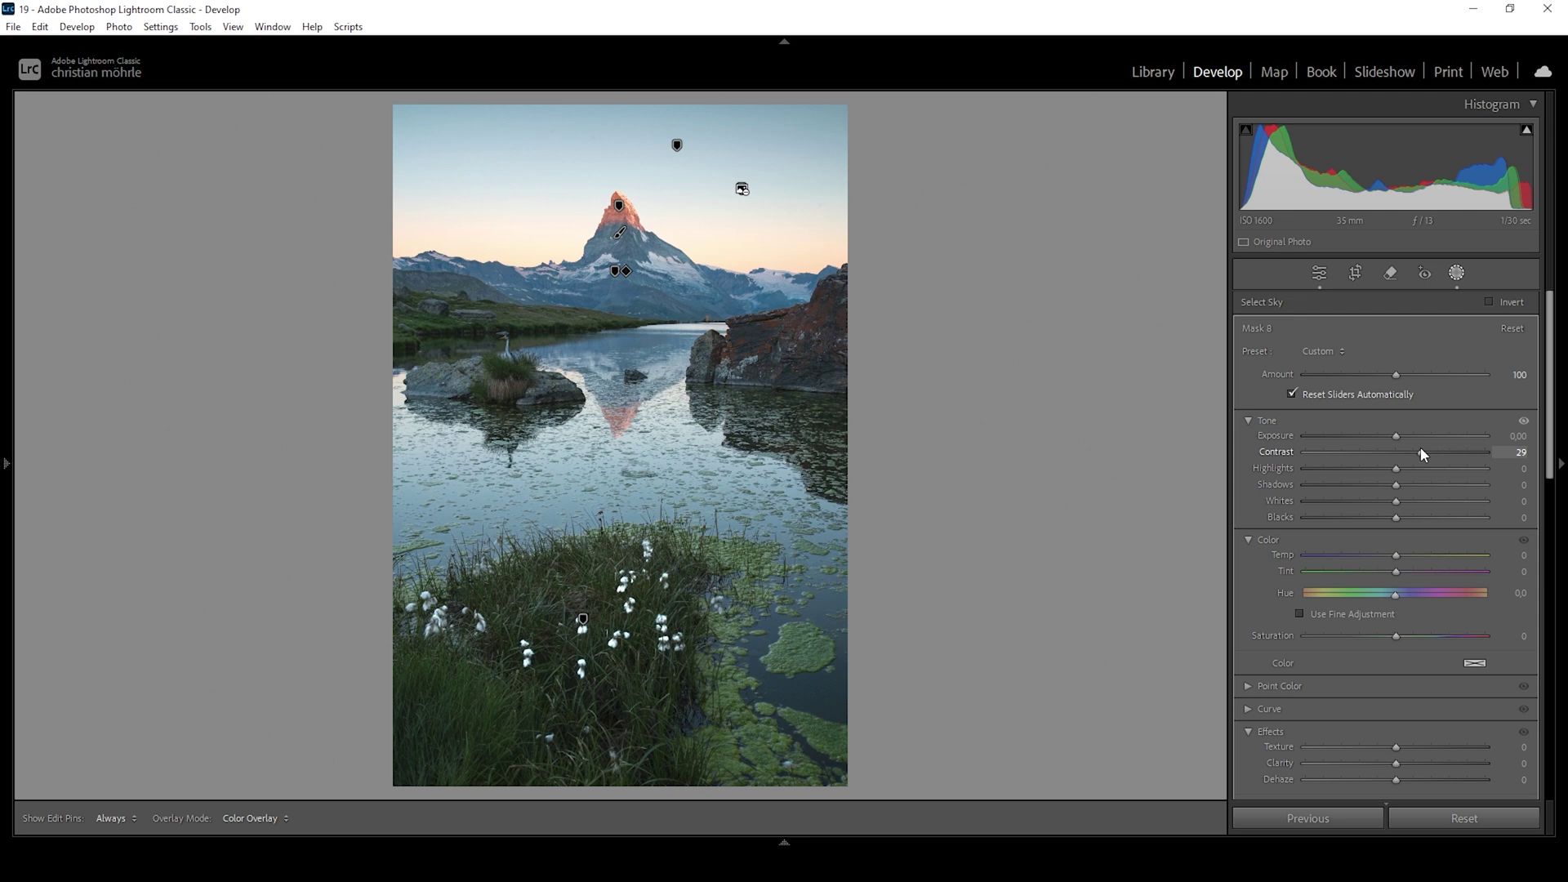
pyautogui.moveTo(1400, 552); pyautogui.dragTo(1408, 558)
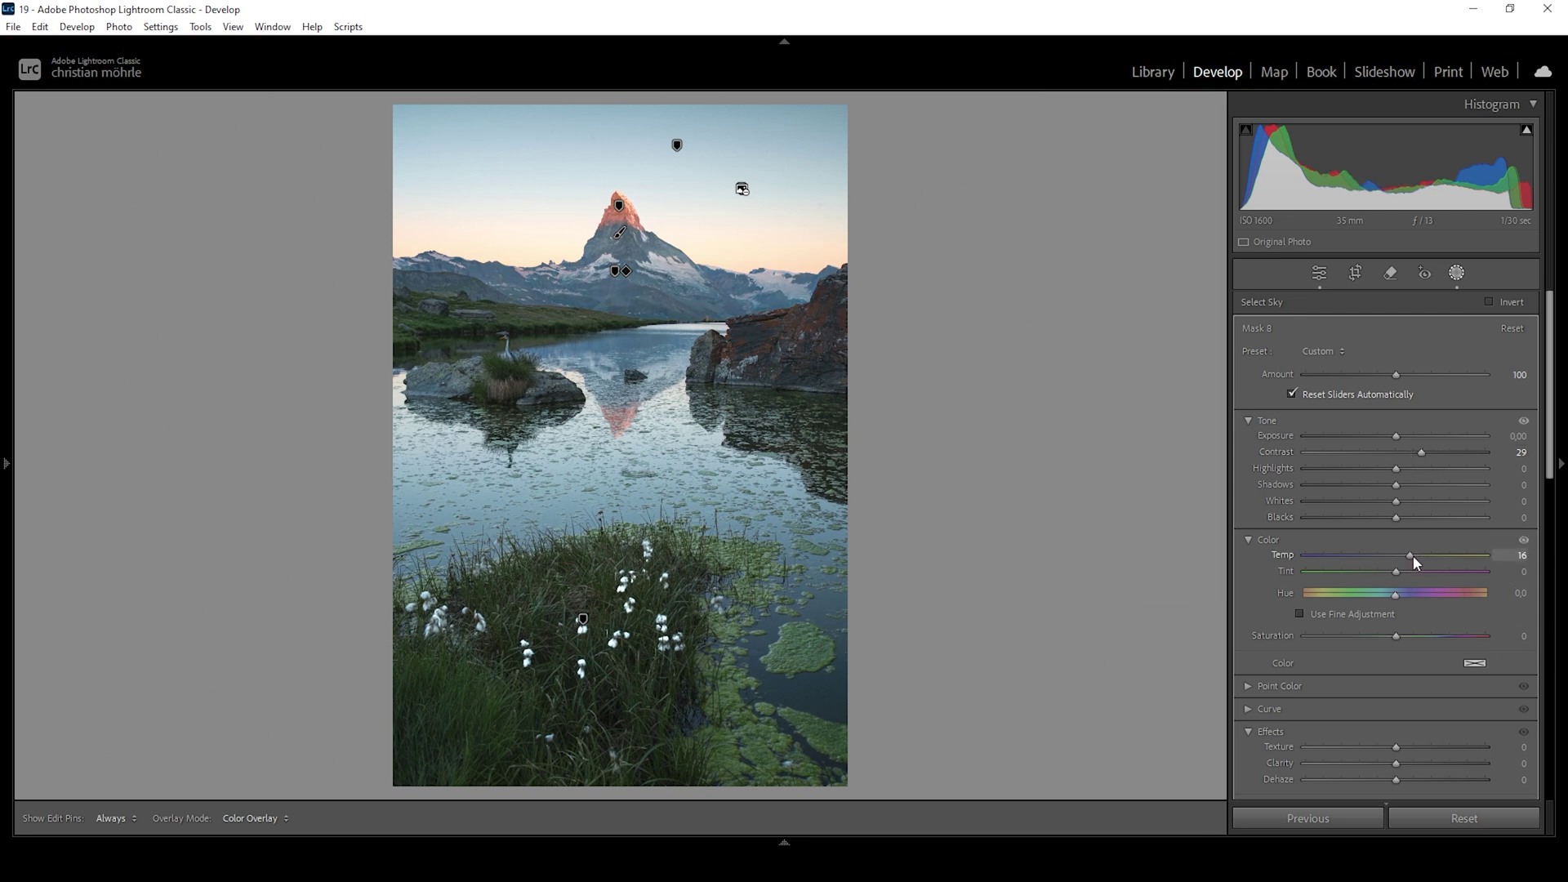
pyautogui.moveTo(1408, 555); pyautogui.dragTo(1405, 556)
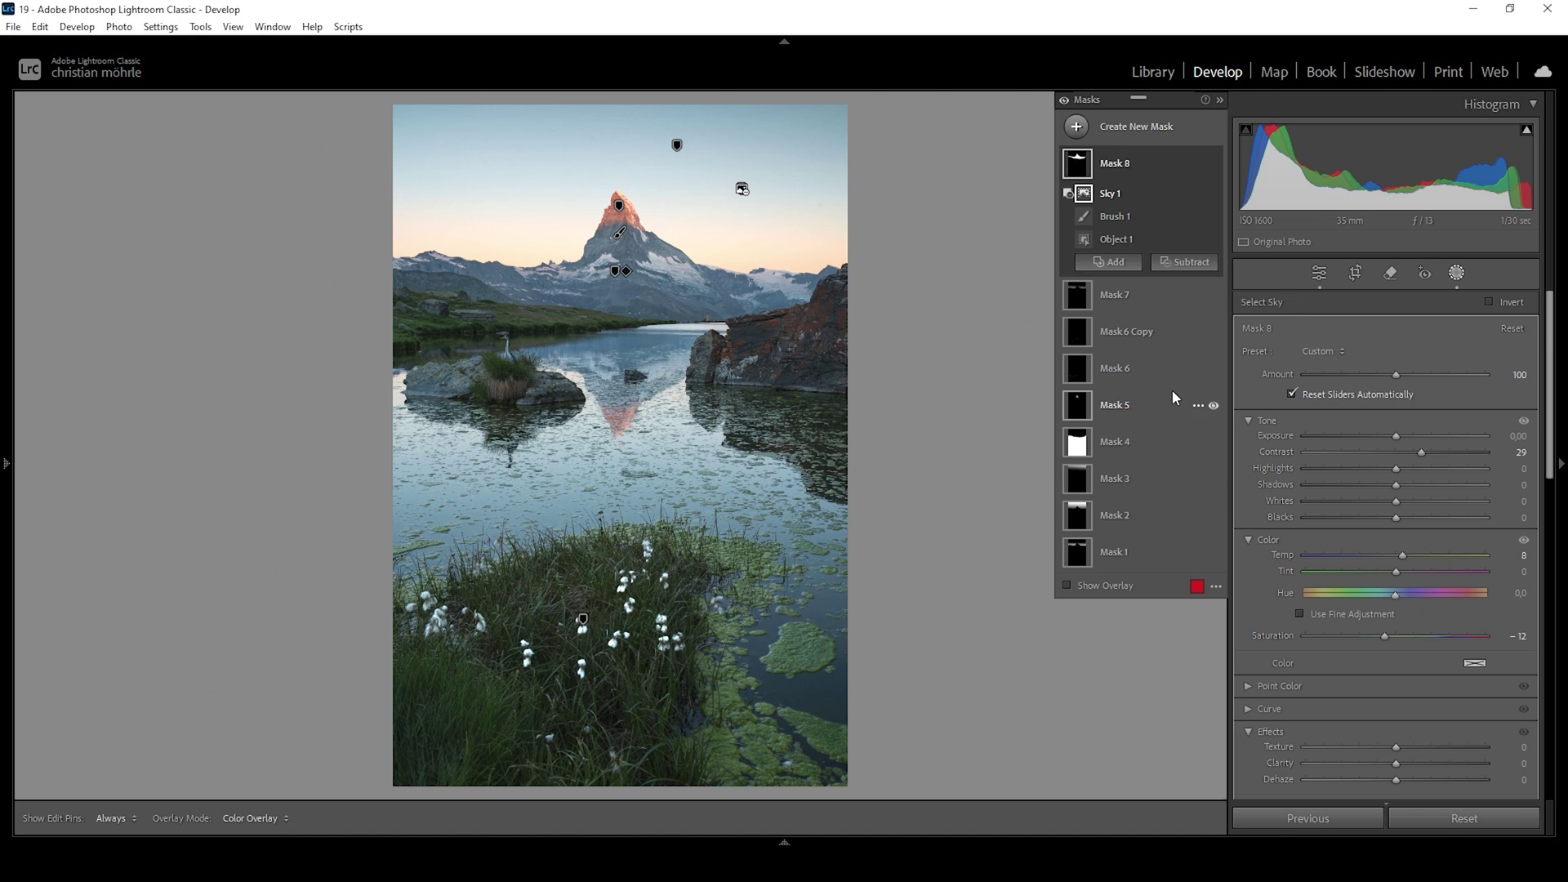
# Step: Set the mountain mask's Shadows to -52, Blacks to -11 and Clarity to 17
pyautogui.moveTo(1396, 484); pyautogui.dragTo(1385, 518)
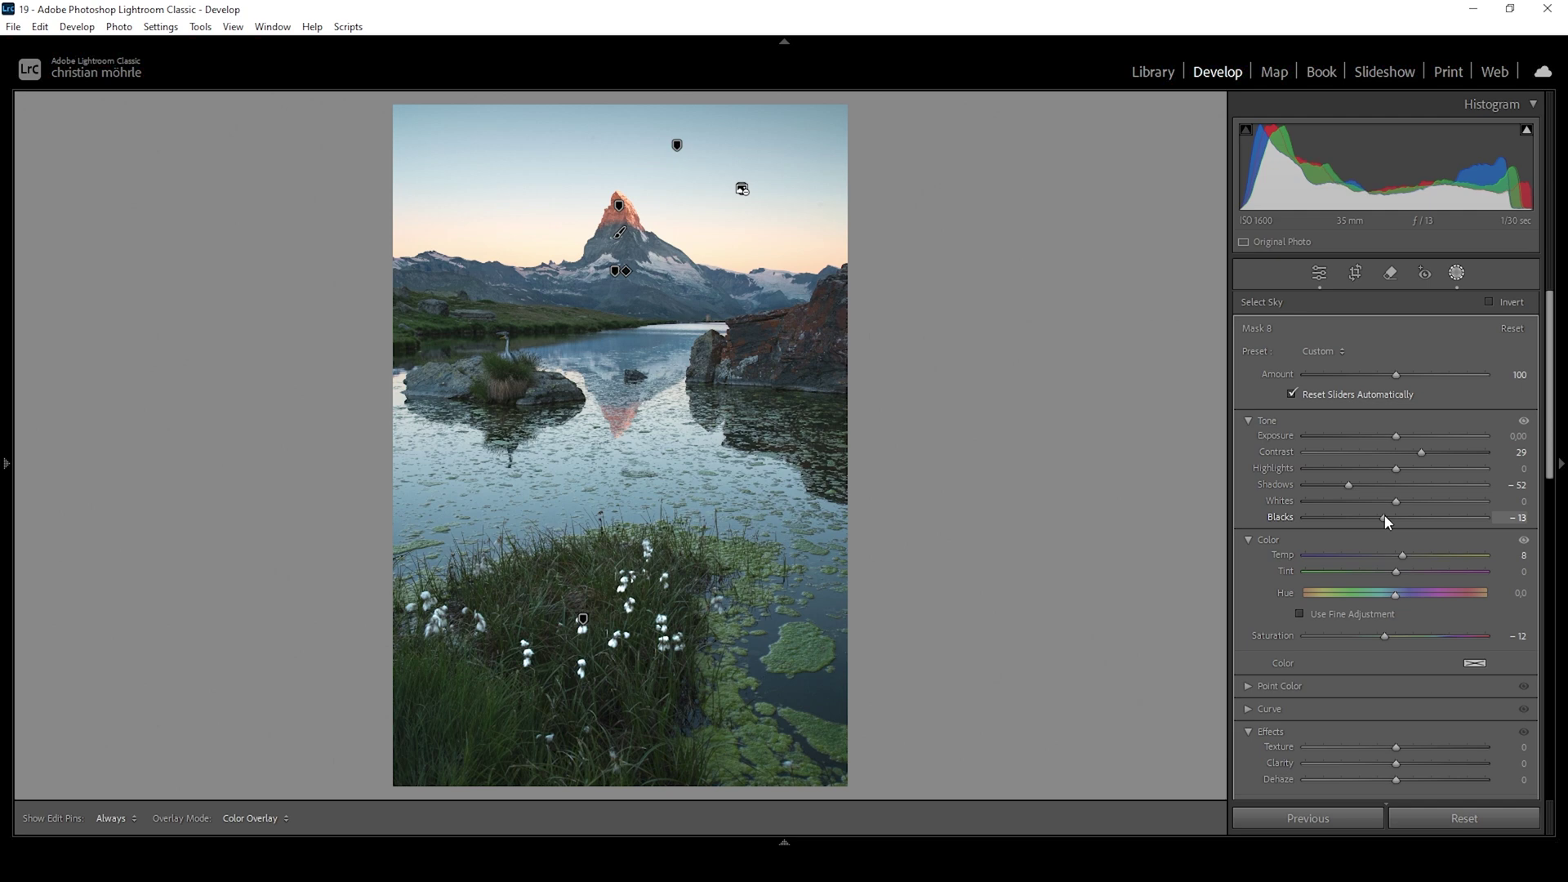
pyautogui.moveTo(1385, 518); pyautogui.dragTo(1386, 517)
pyautogui.moveTo(1554, 439); pyautogui.dragTo(1548, 492)
pyautogui.moveTo(1396, 601); pyautogui.dragTo(1415, 601)
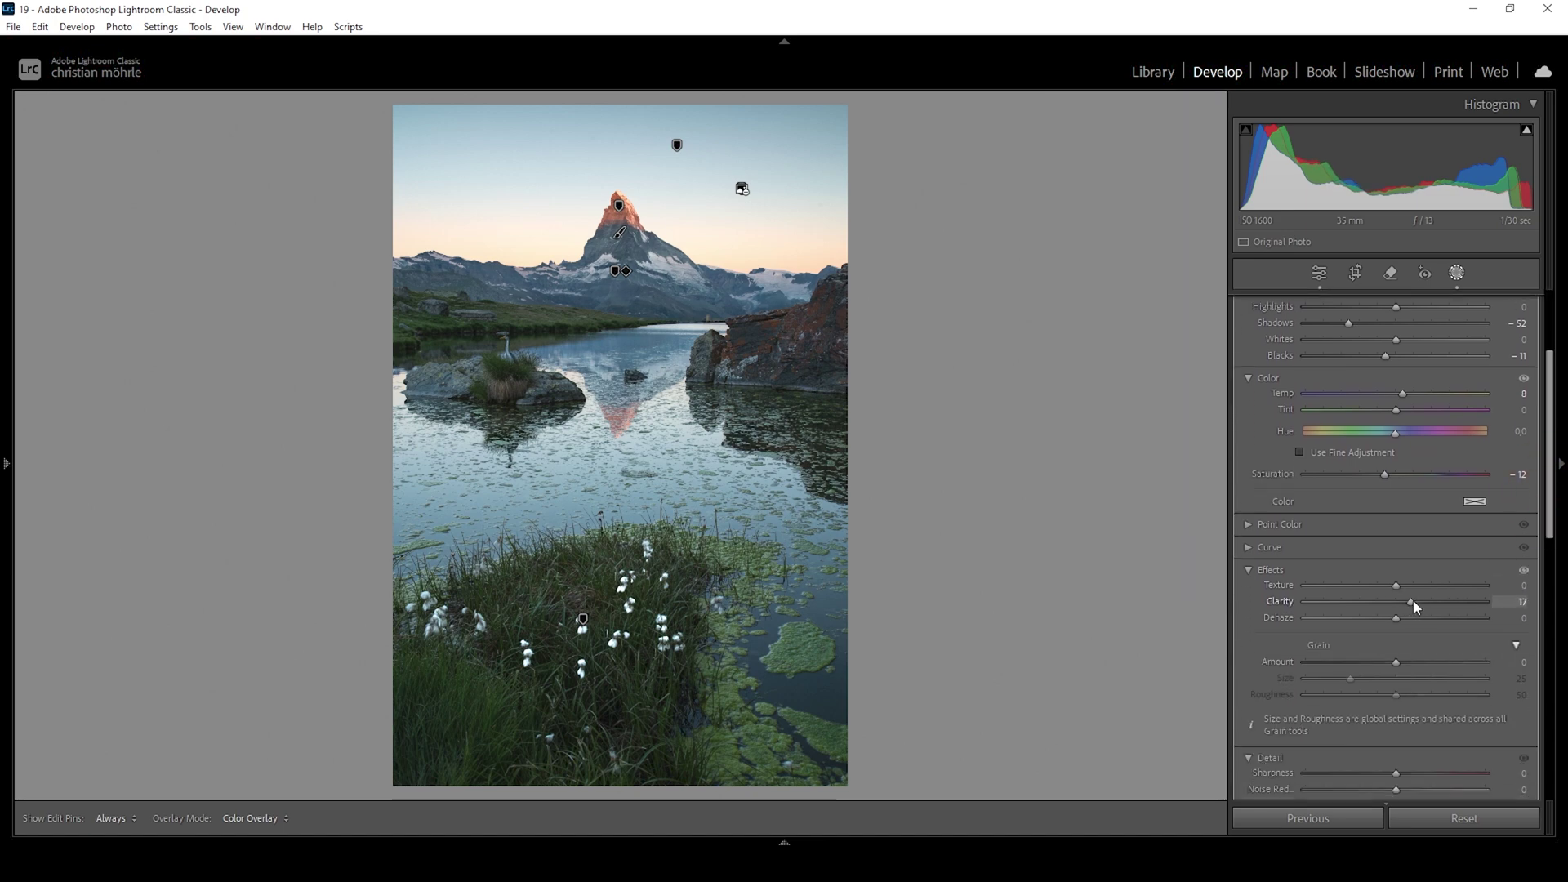
pyautogui.moveTo(1413, 600); pyautogui.dragTo(1413, 599)
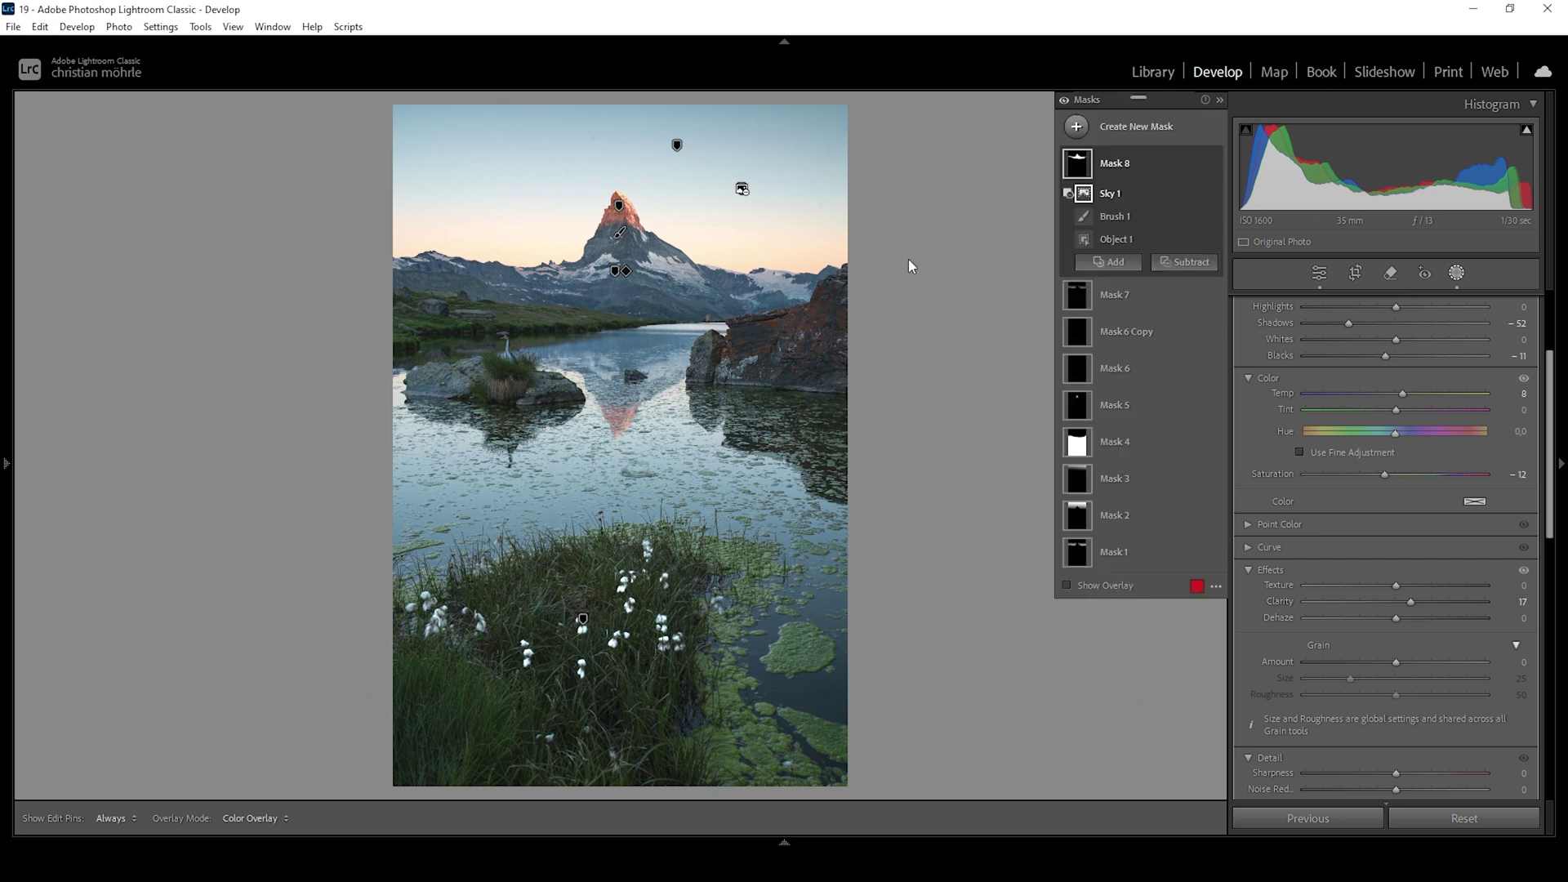
# Step: Add a tilted radial gradient mask over the foreground grass and flowers and set its Exposure to 0,49
pyautogui.click(1076, 127)
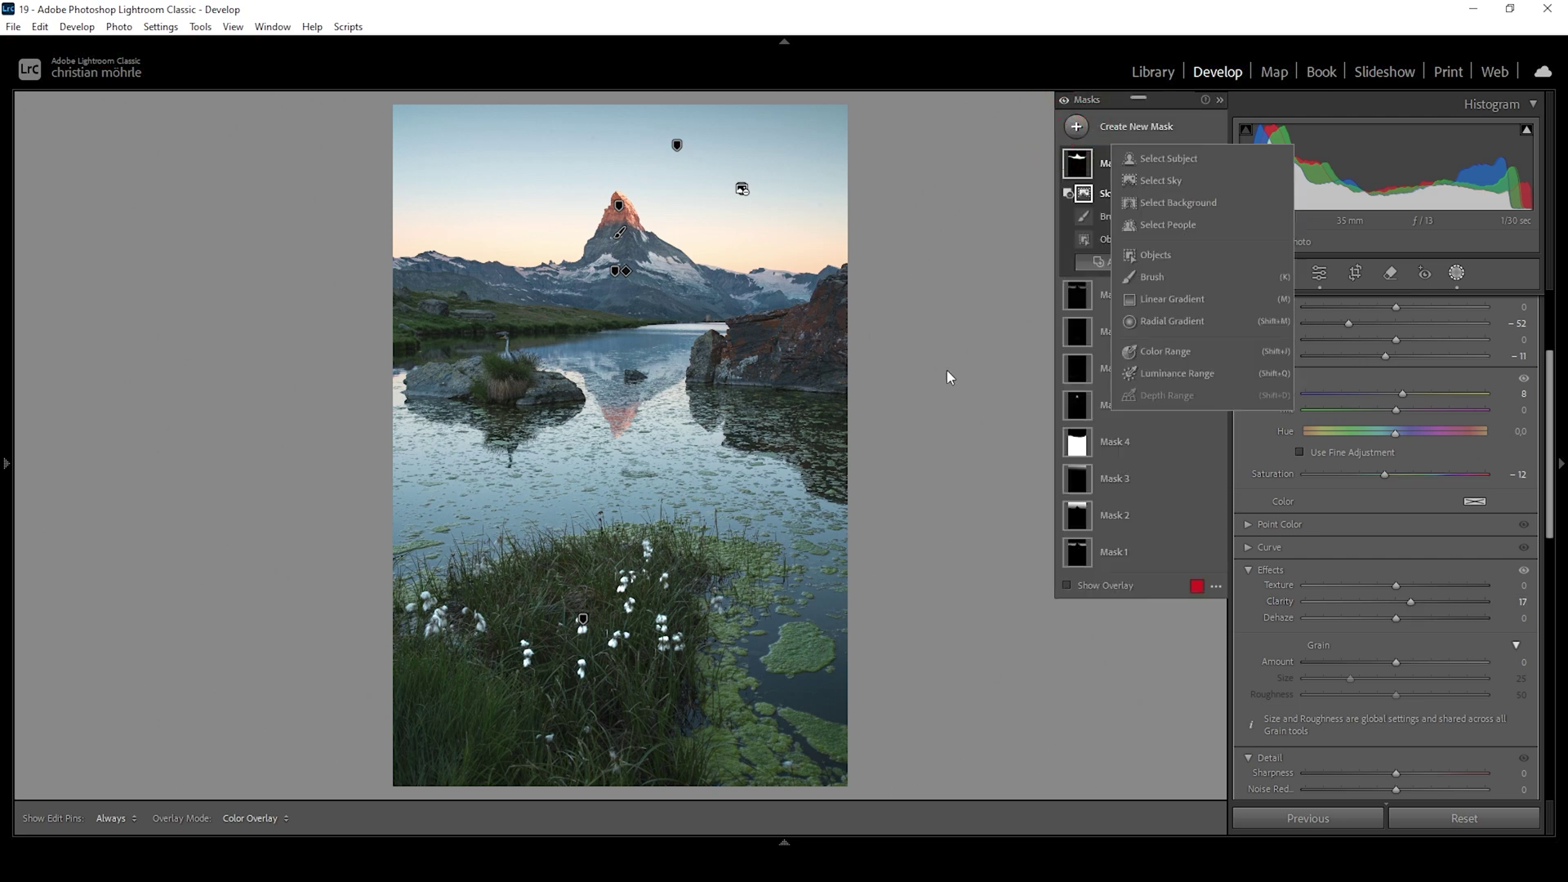
pyautogui.click(1162, 320)
pyautogui.moveTo(598, 602); pyautogui.dragTo(805, 751)
pyautogui.moveTo(817, 621); pyautogui.dragTo(786, 590)
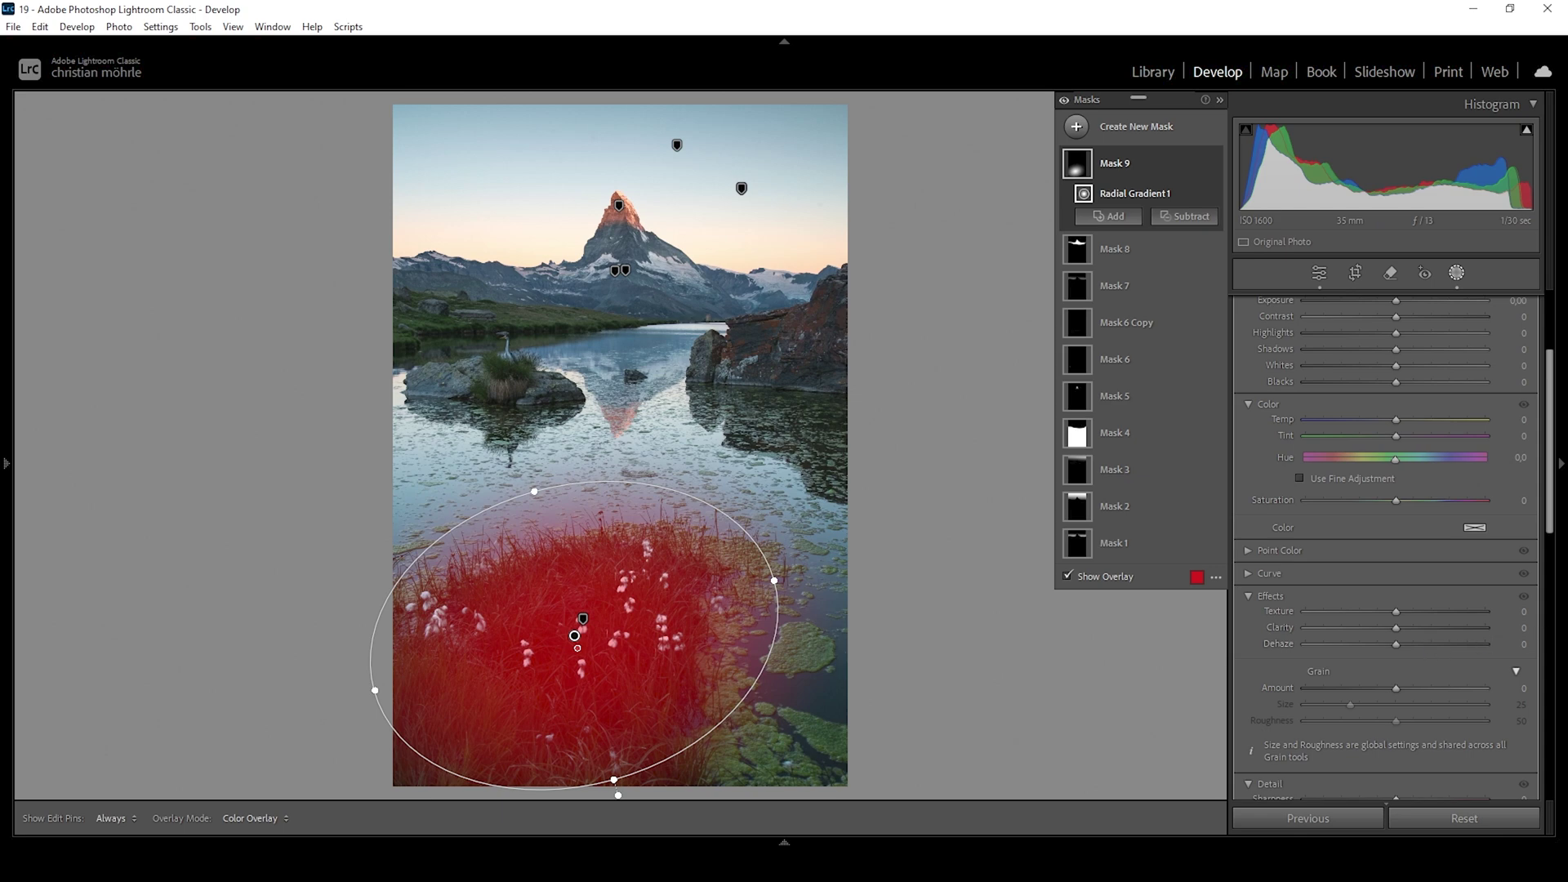
pyautogui.scroll(3, 1461, 567)
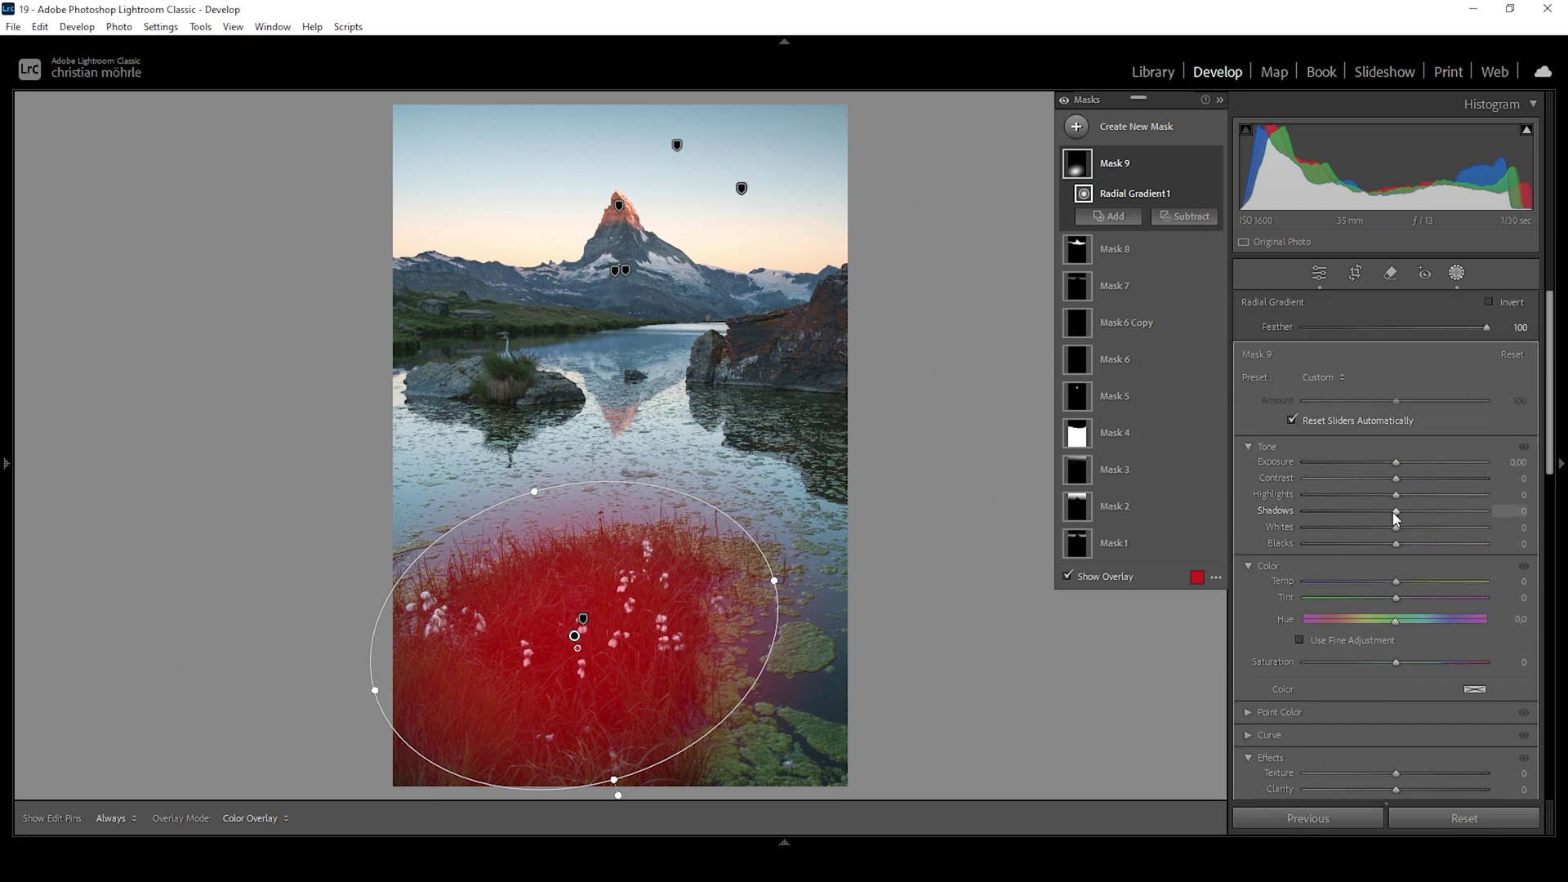
pyautogui.moveTo(1399, 463); pyautogui.dragTo(1406, 463)
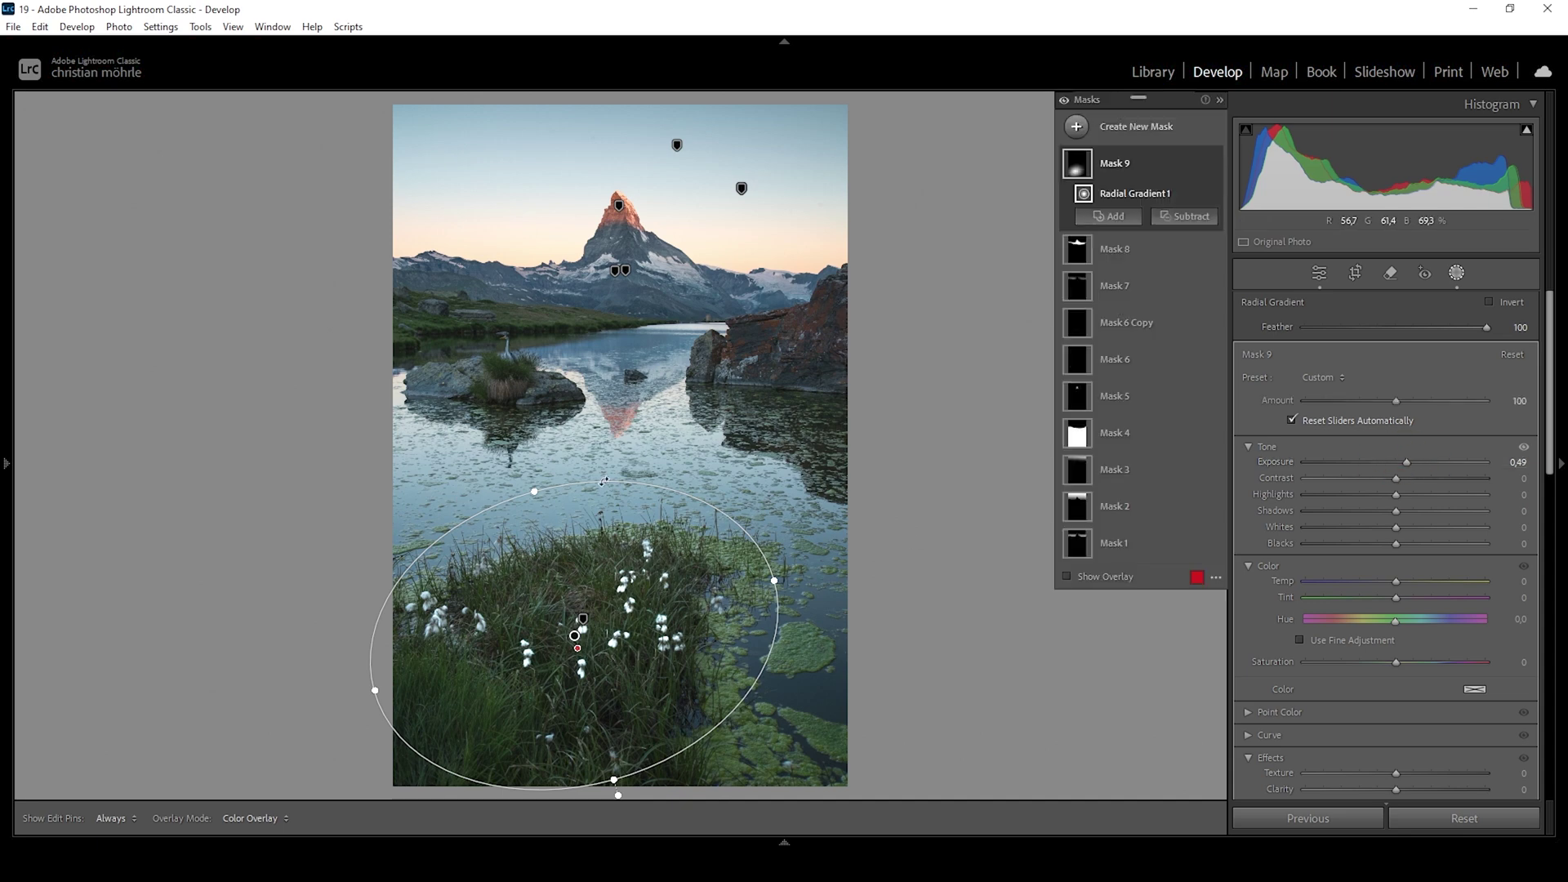
# Step: Mask the sky with a linear gradient subtracted near the horizon, and set the mask's Exposure to -1,03
pyautogui.click(1077, 127)
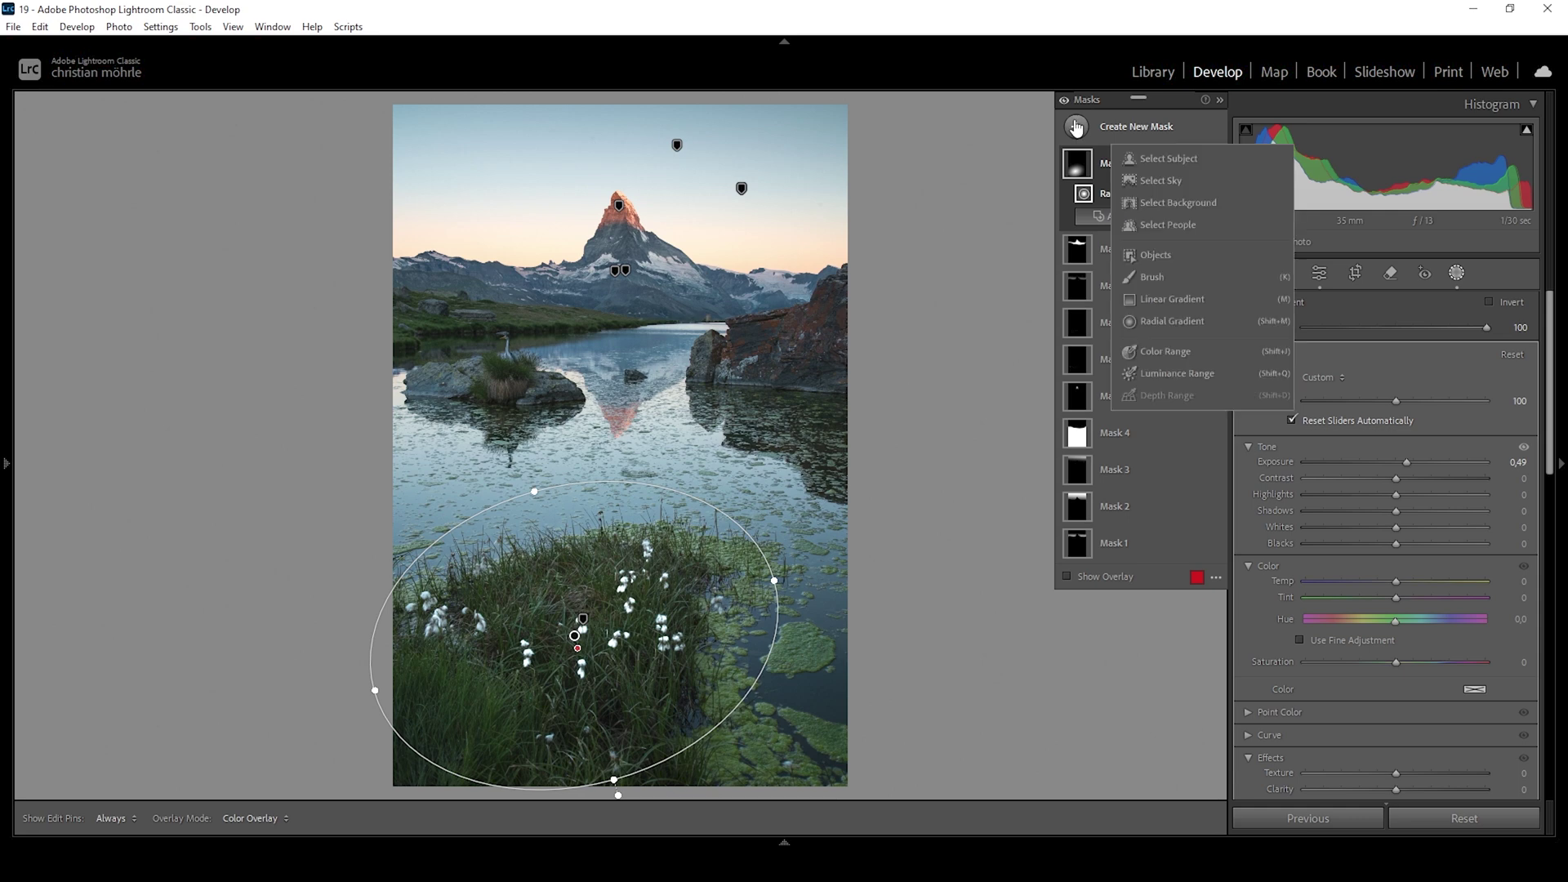
pyautogui.click(1200, 178)
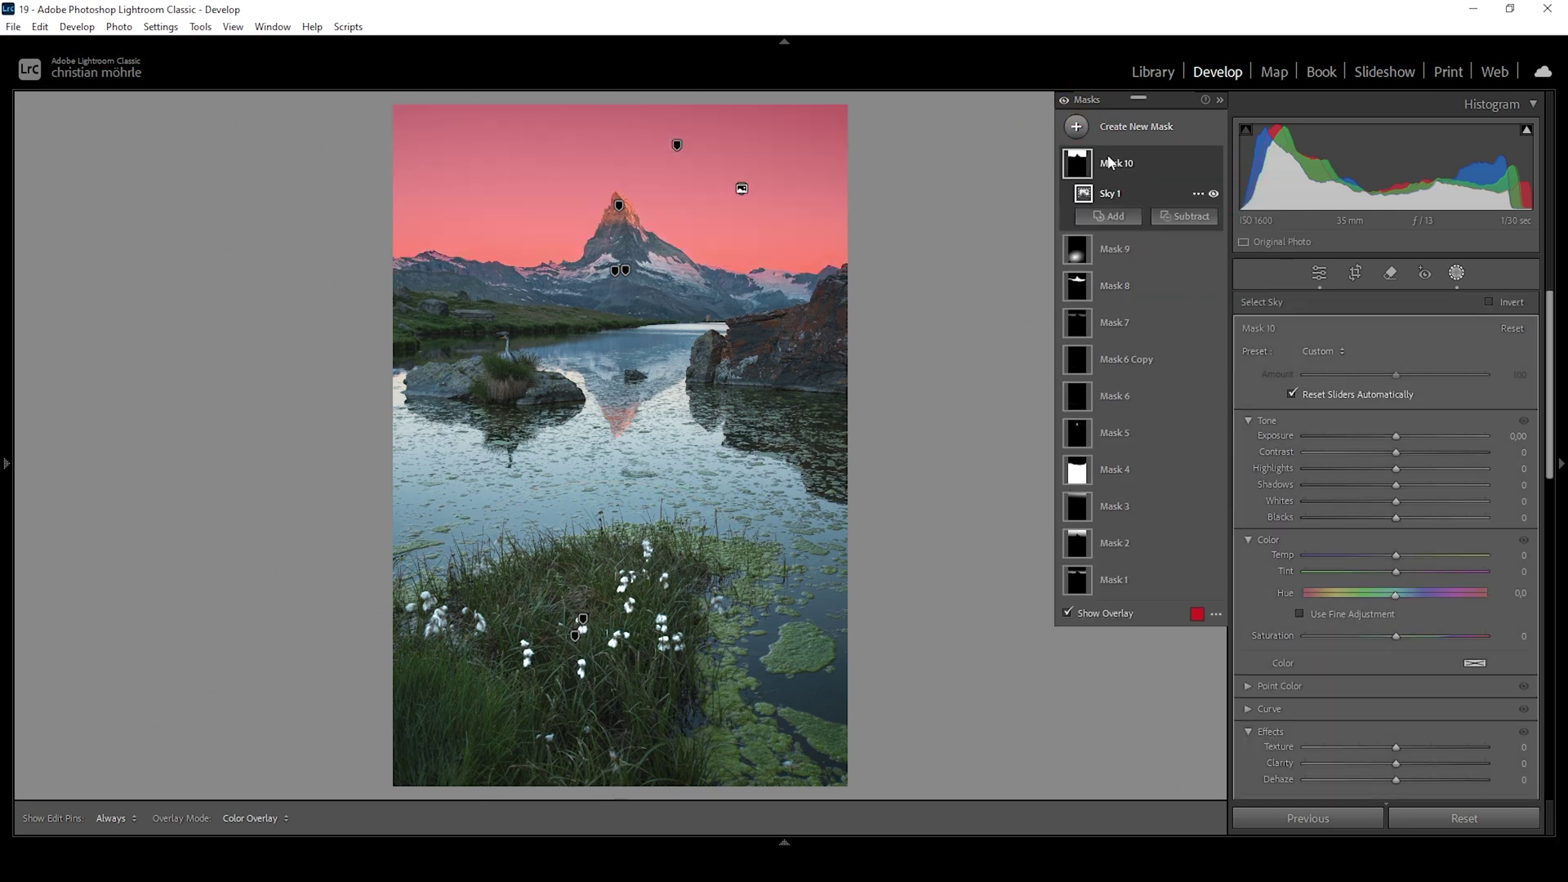
pyautogui.click(1184, 216)
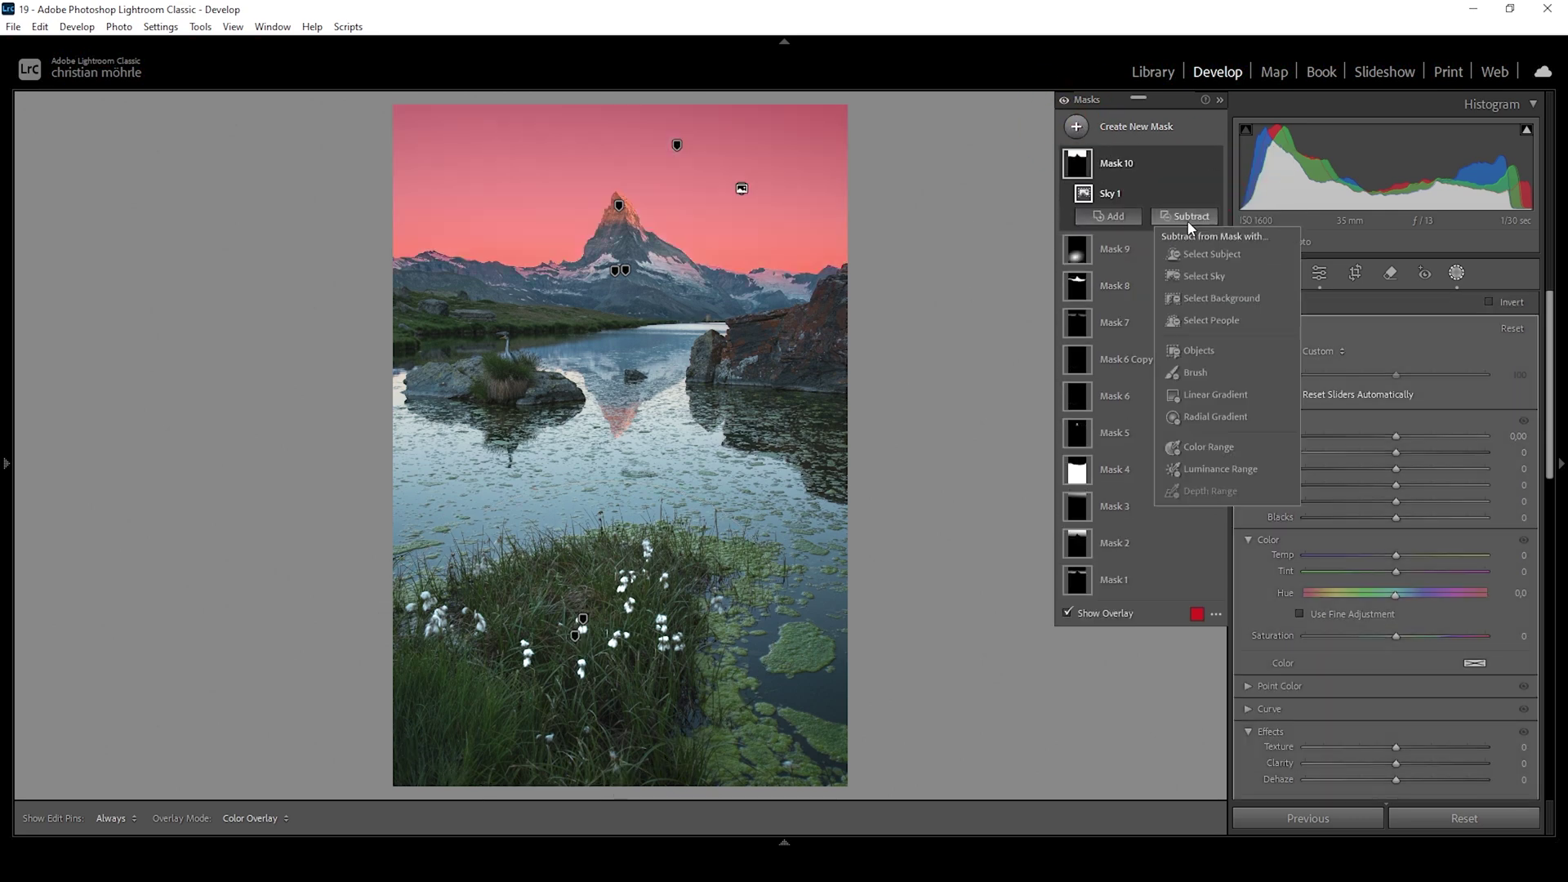
pyautogui.click(1189, 419)
pyautogui.moveTo(627, 256); pyautogui.dragTo(619, 153)
pyautogui.moveTo(625, 256); pyautogui.dragTo(626, 284)
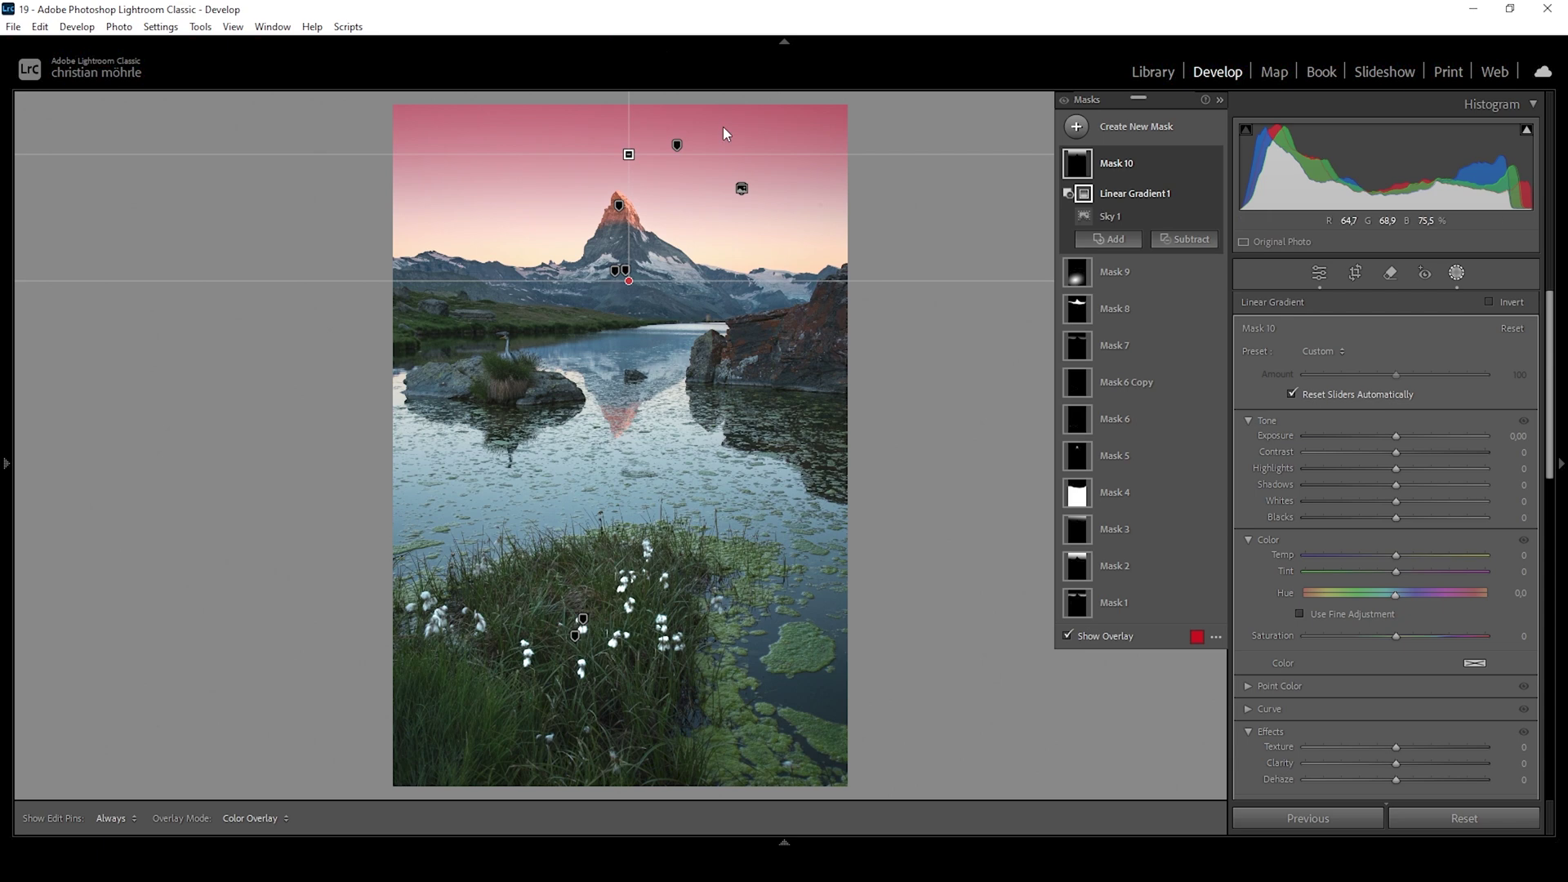
pyautogui.moveTo(1396, 436); pyautogui.dragTo(1368, 433)
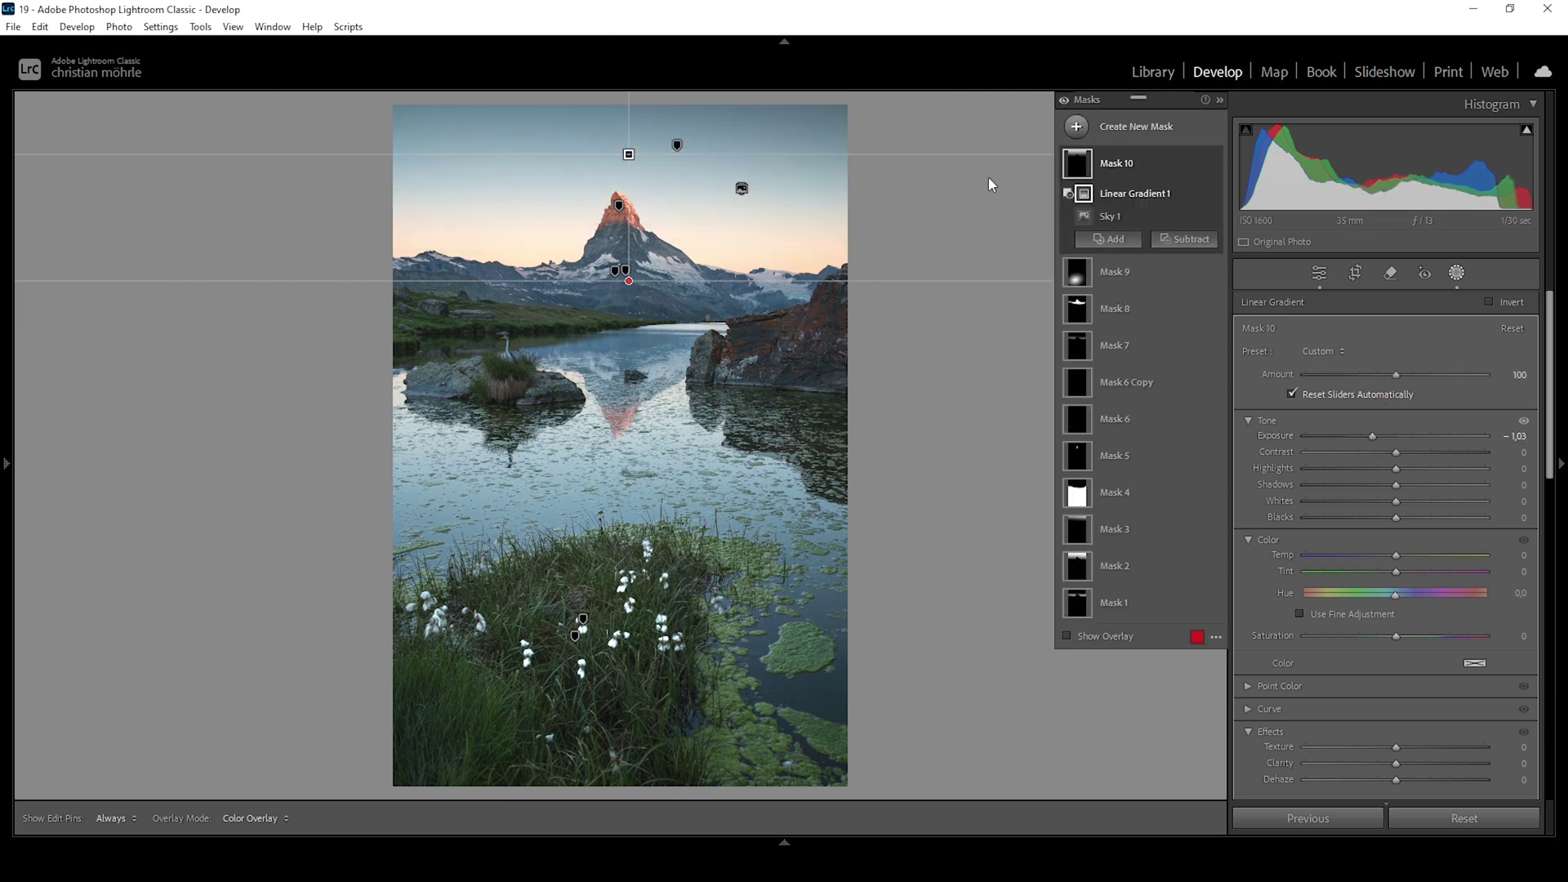
pyautogui.click(1319, 273)
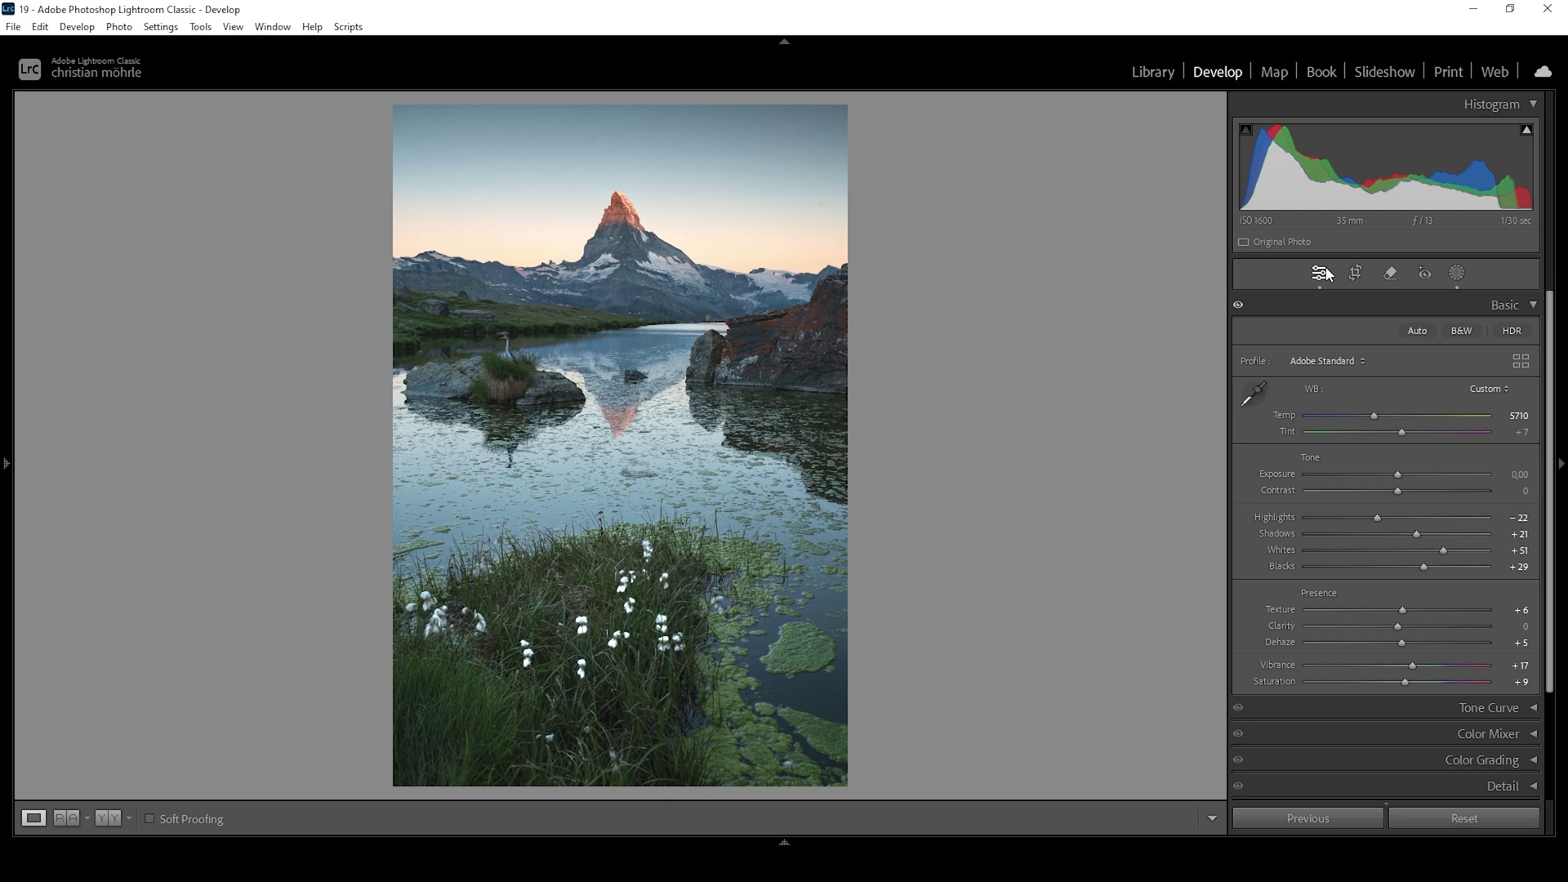
# Step: Create a color range mask sampled from the blue lake water and set its Refine to 31
pyautogui.click(1456, 272)
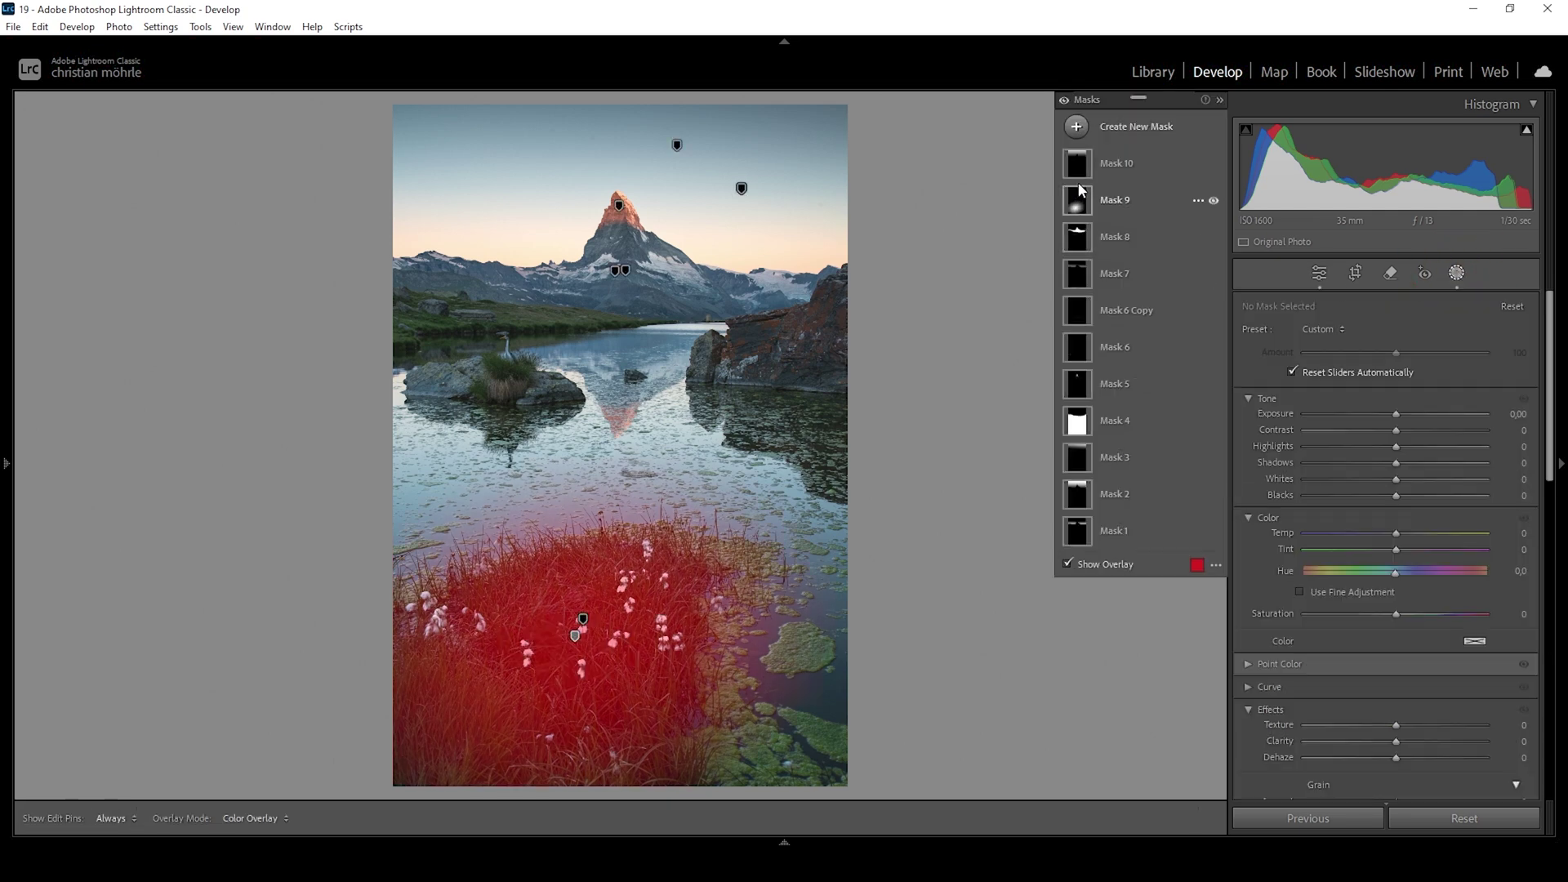
pyautogui.click(1077, 127)
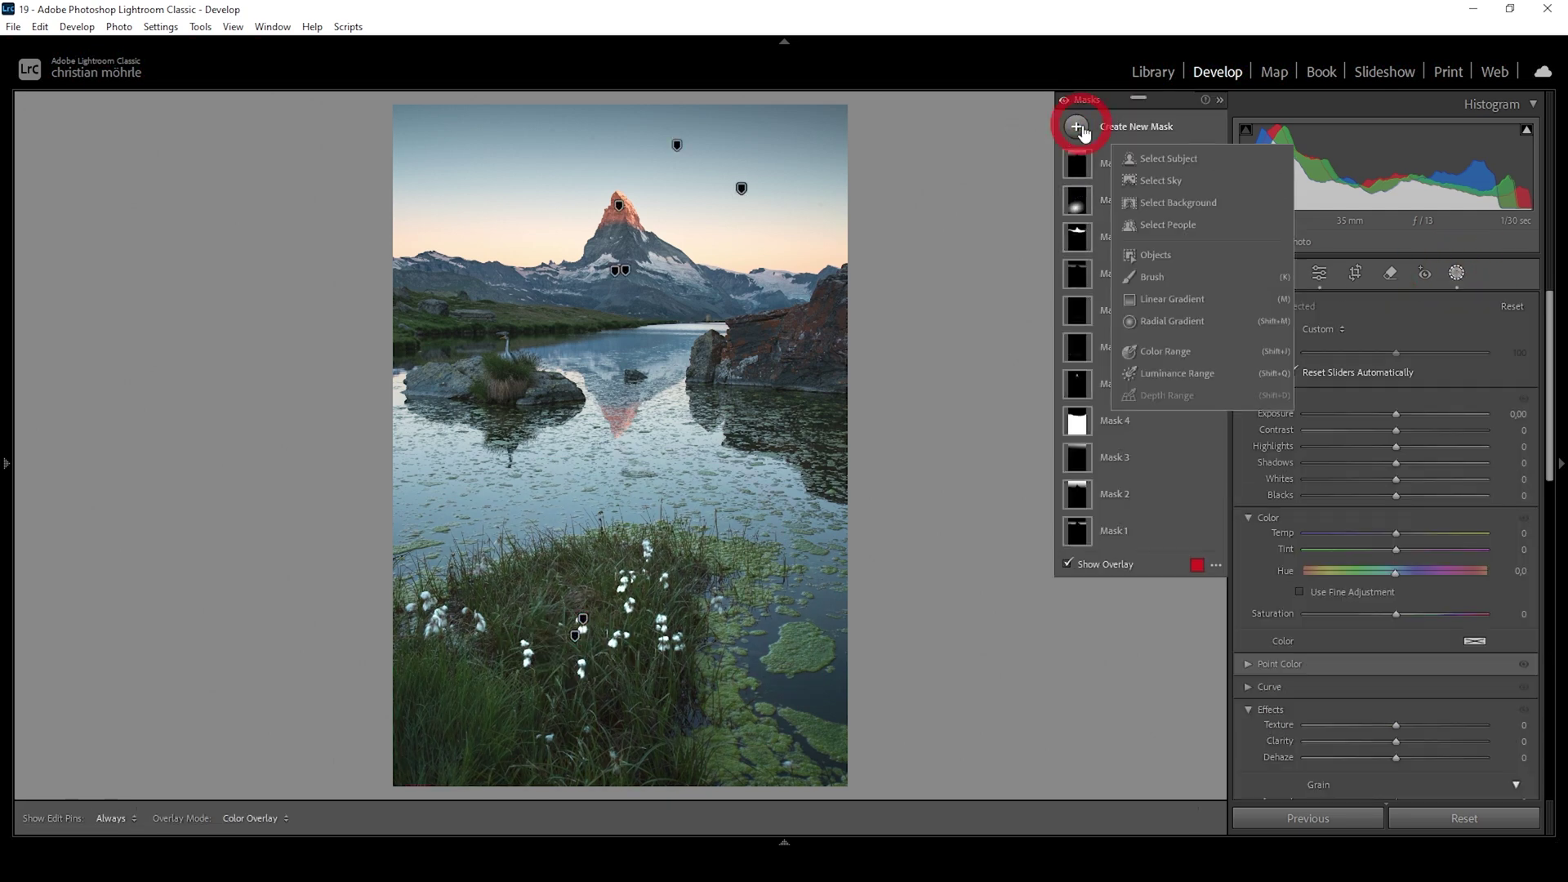
pyautogui.click(1165, 351)
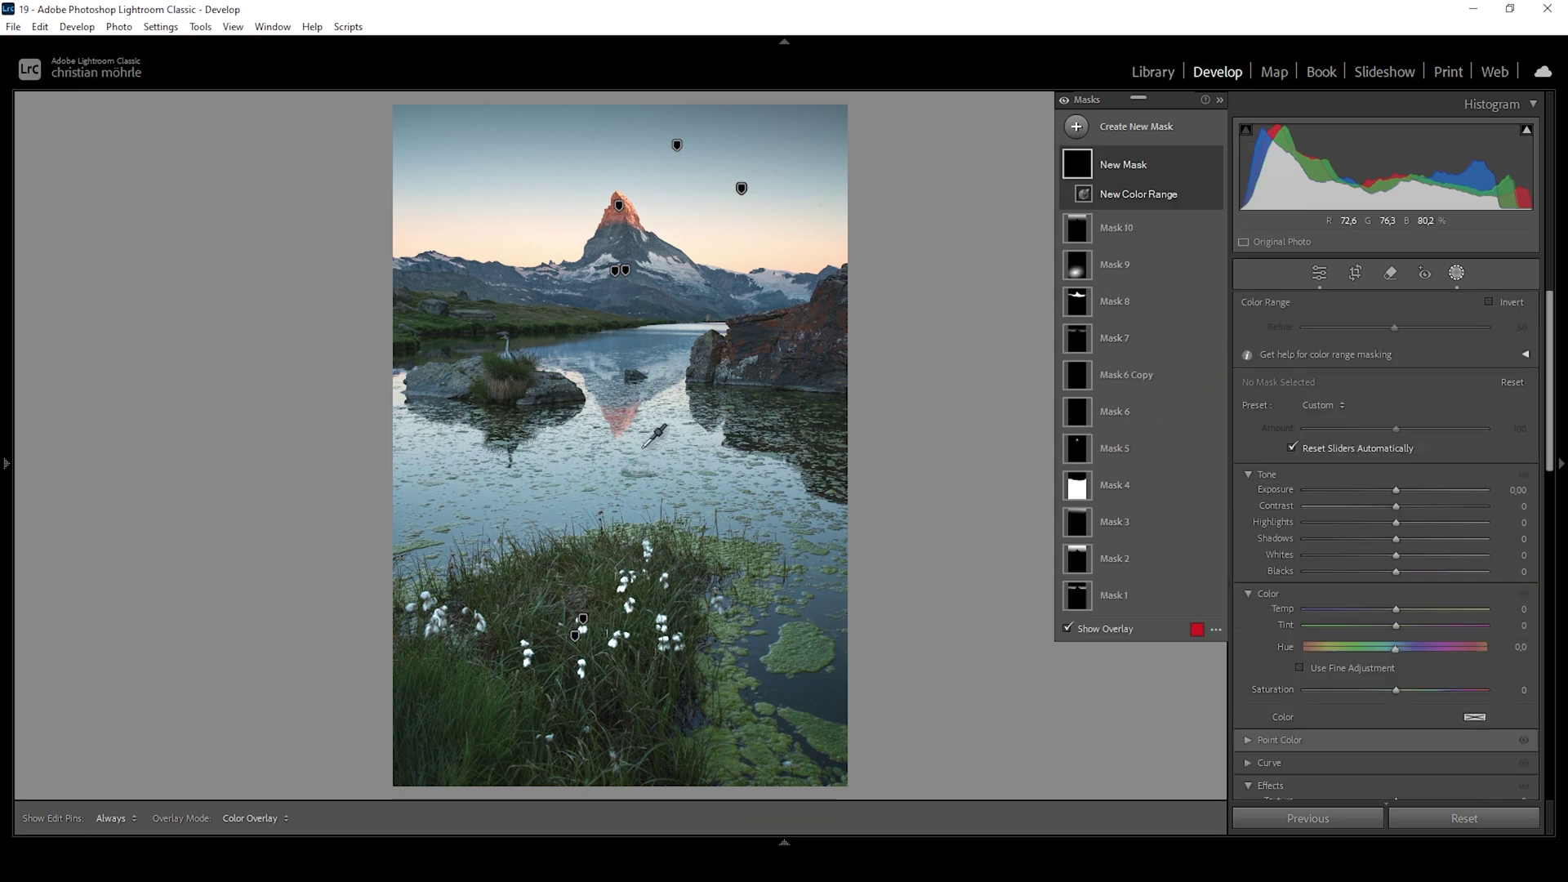
pyautogui.click(644, 448)
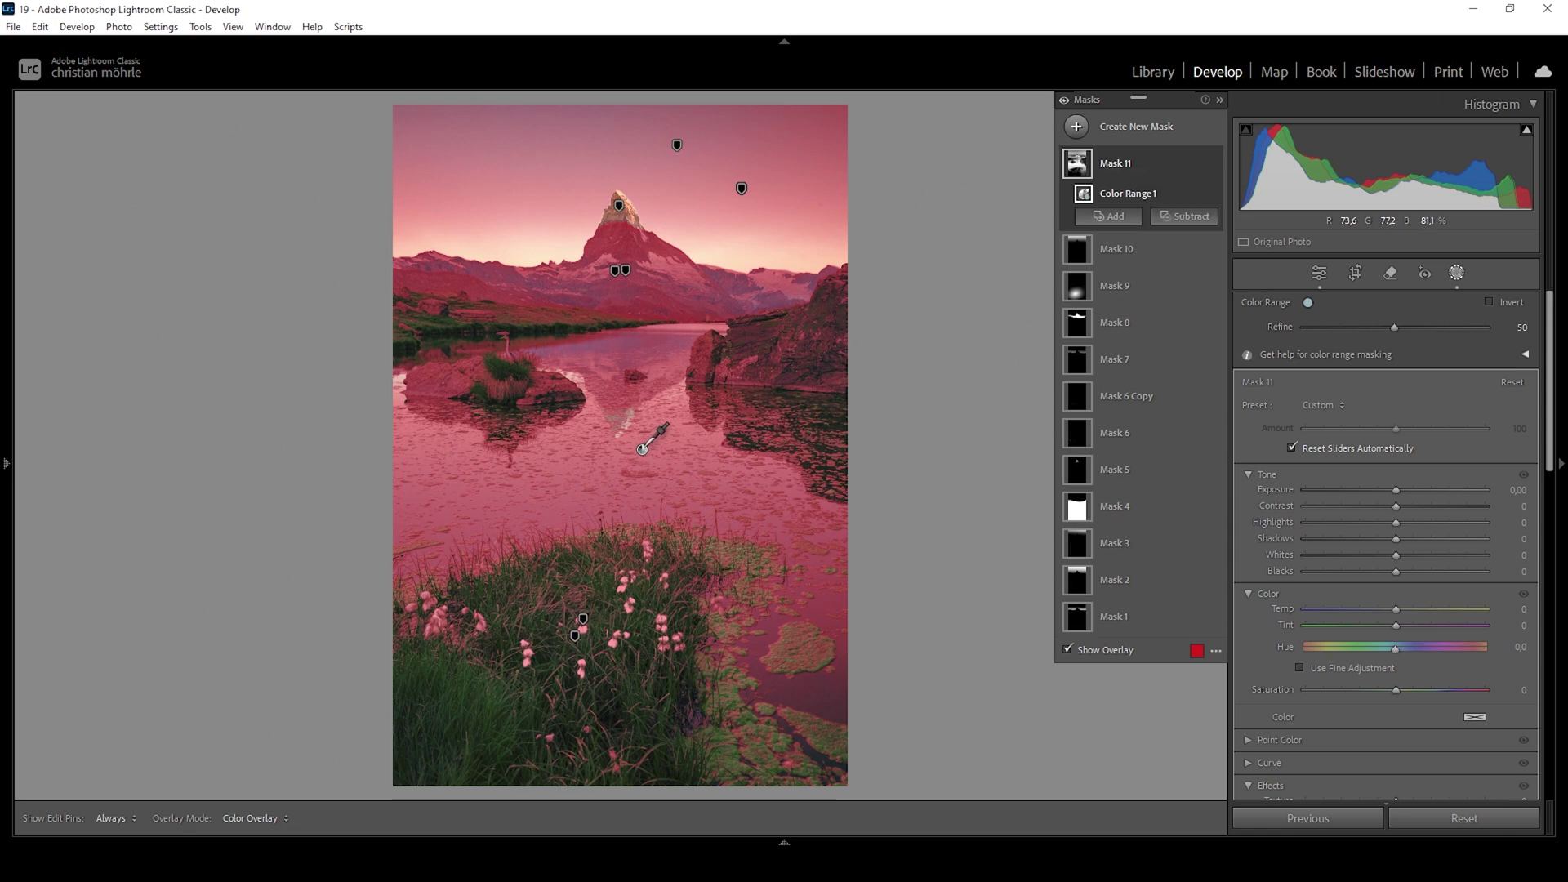
pyautogui.click(1392, 328)
pyautogui.moveTo(1392, 329); pyautogui.dragTo(1360, 328)
# Step: Subtract a luminance range sampled from the dark rock reflection and a linear gradient covering everything above the shoreline from the water mask
pyautogui.click(1168, 216)
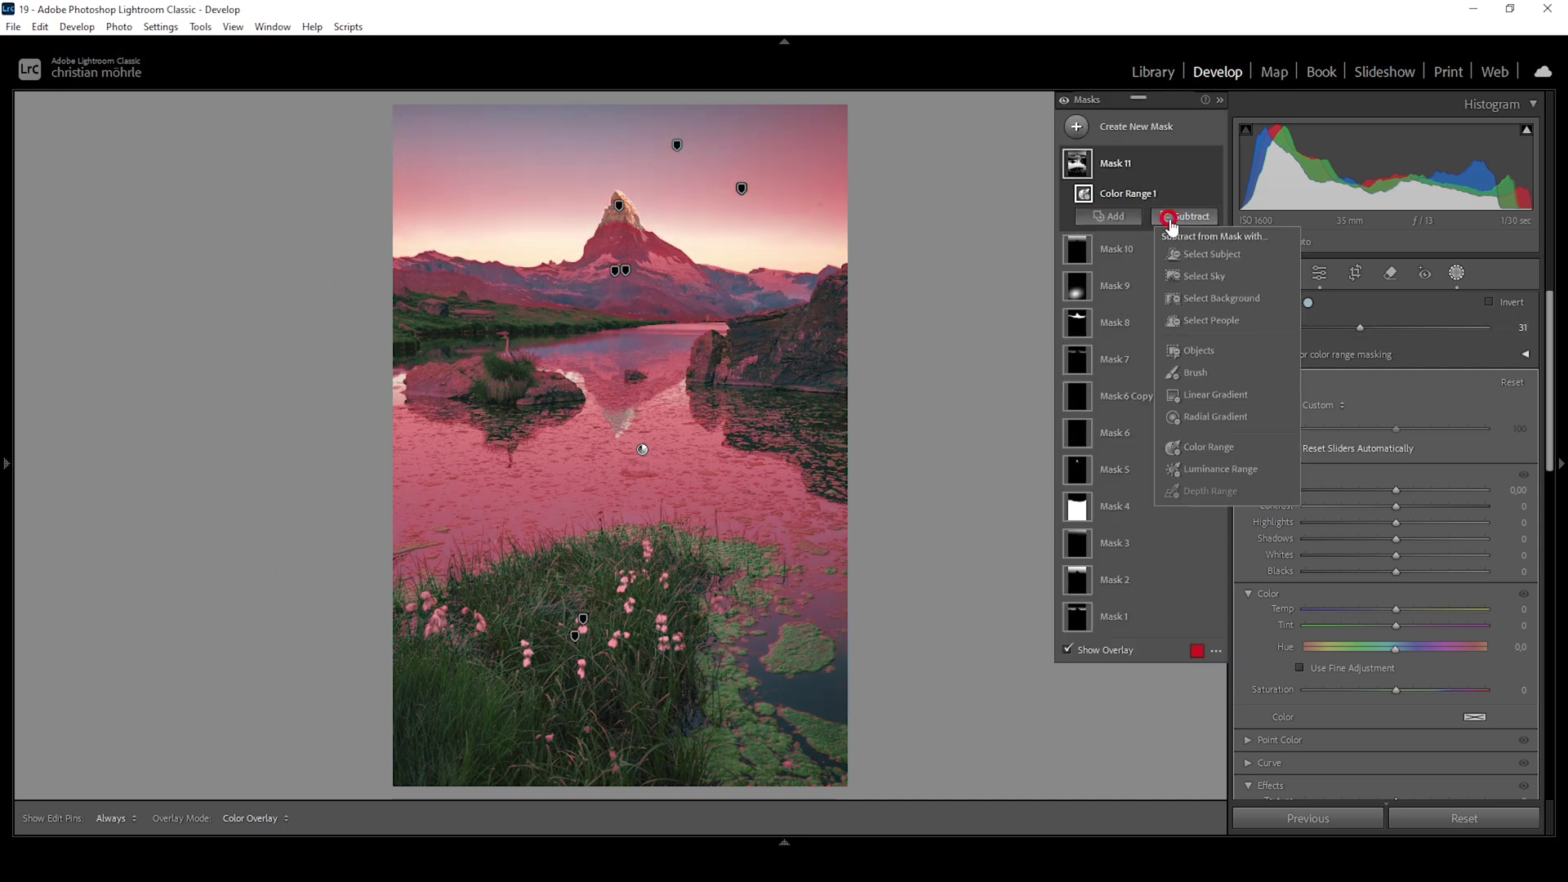
pyautogui.click(1204, 470)
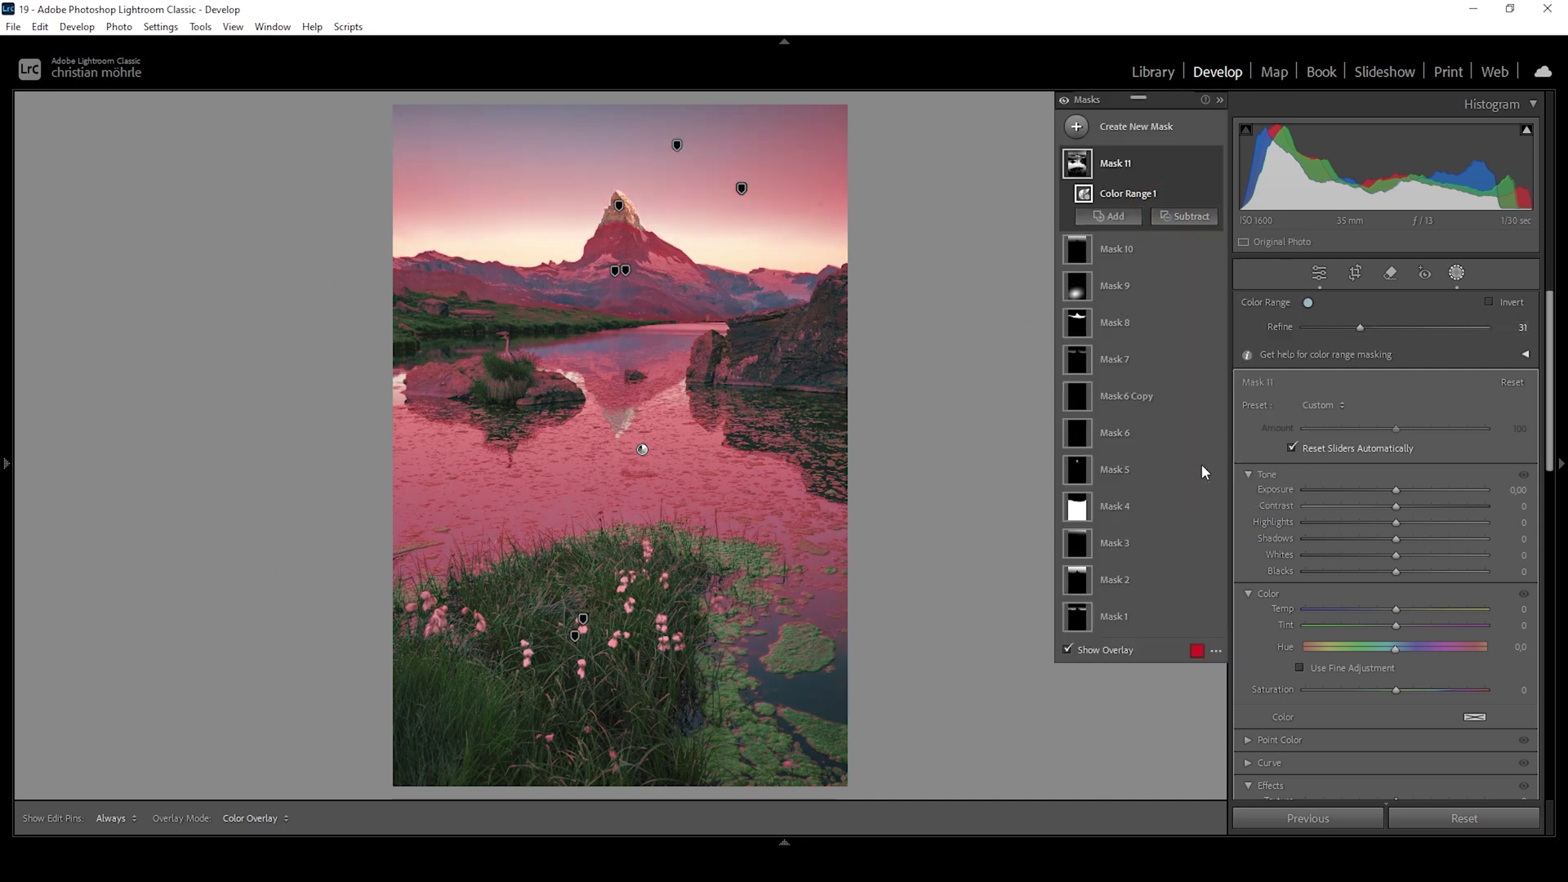
pyautogui.click(785, 397)
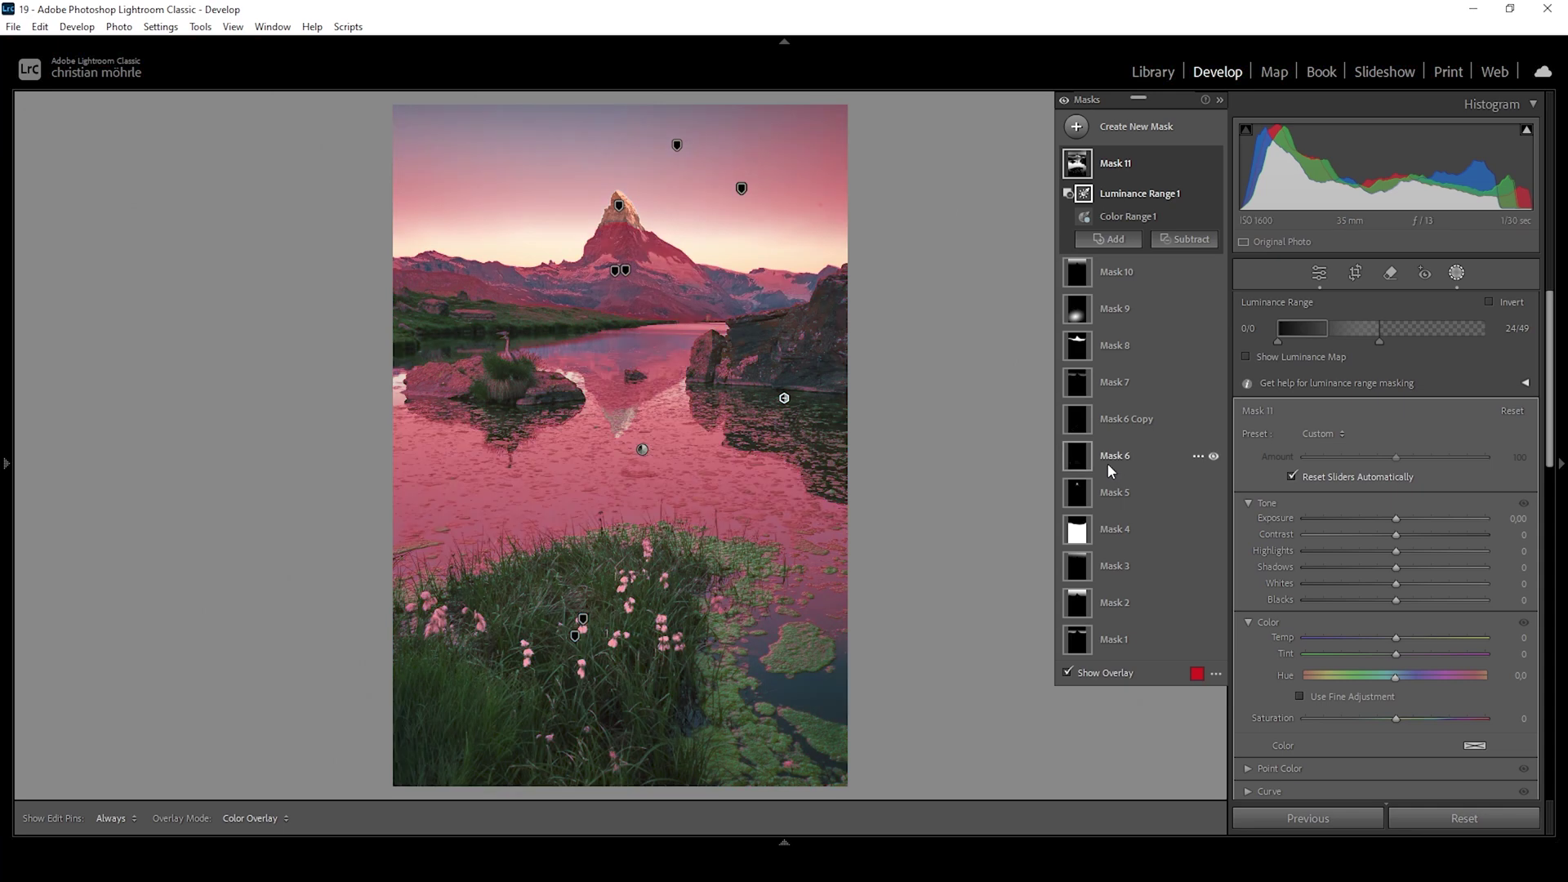
pyautogui.click(1192, 240)
pyautogui.click(1184, 418)
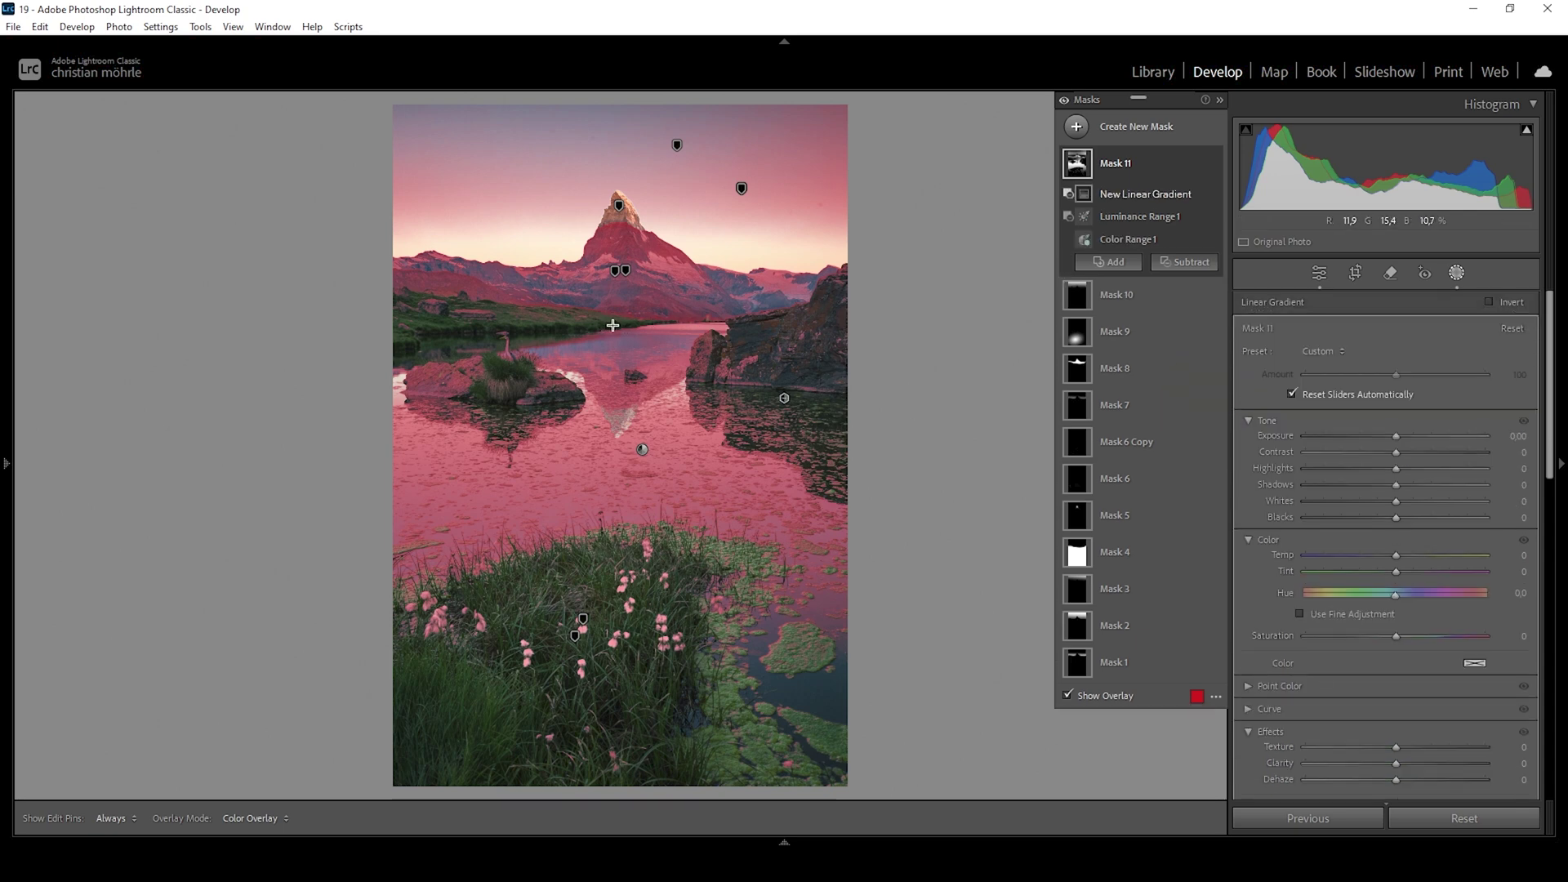
pyautogui.moveTo(612, 325)
pyautogui.mouseDown()
pyautogui.moveTo(614, 343)
pyautogui.moveTo(615, 319)
pyautogui.mouseUp()
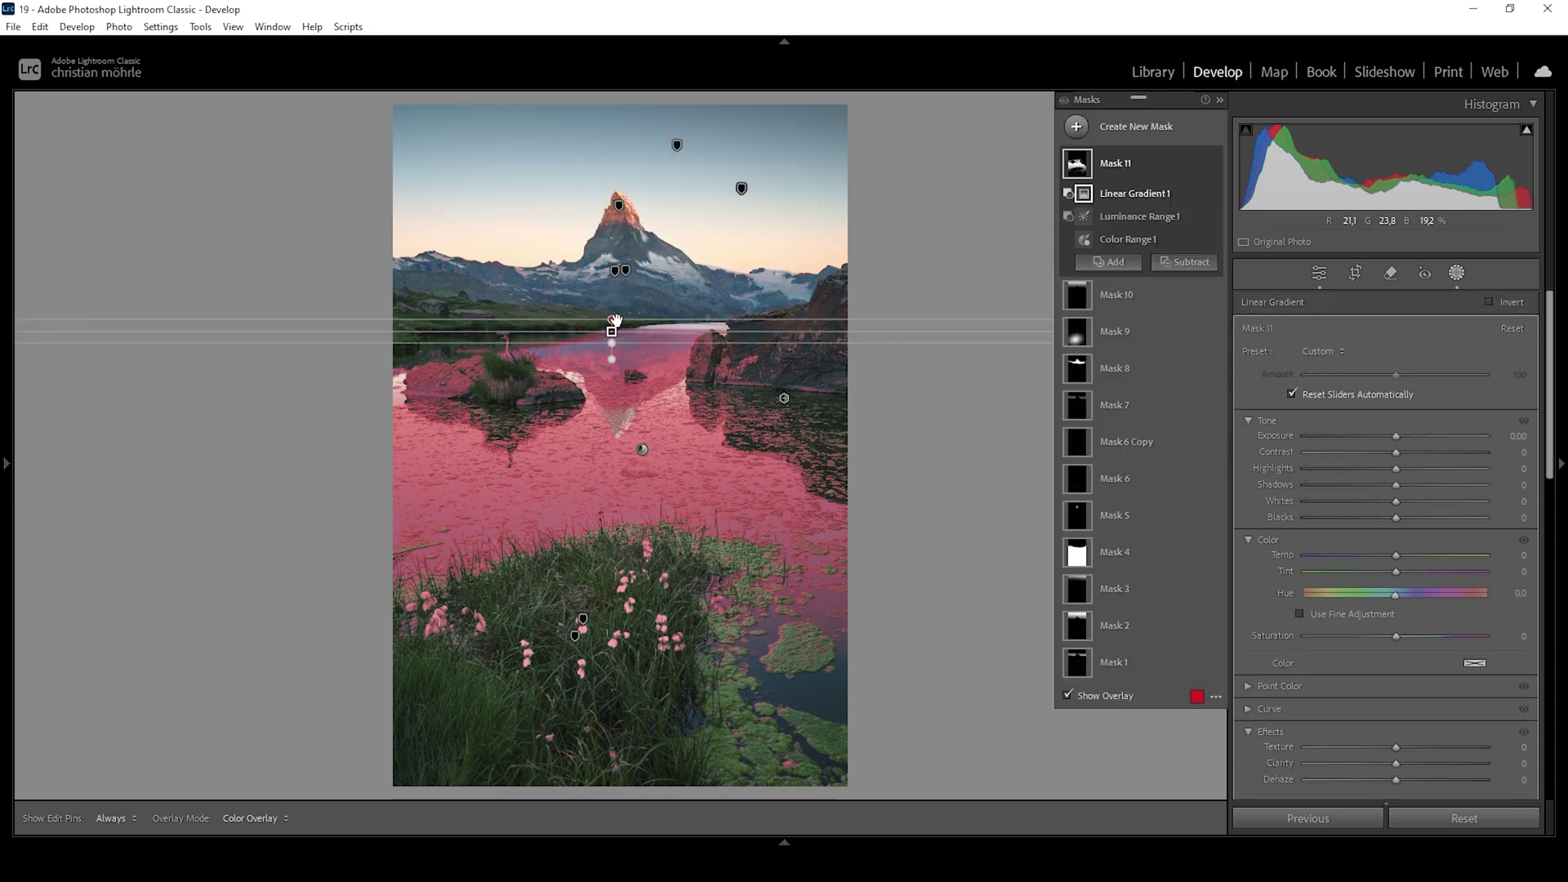
# Step: Subtract the large red rock and the small rocky island from the water mask with a brush
pyautogui.click(1181, 262)
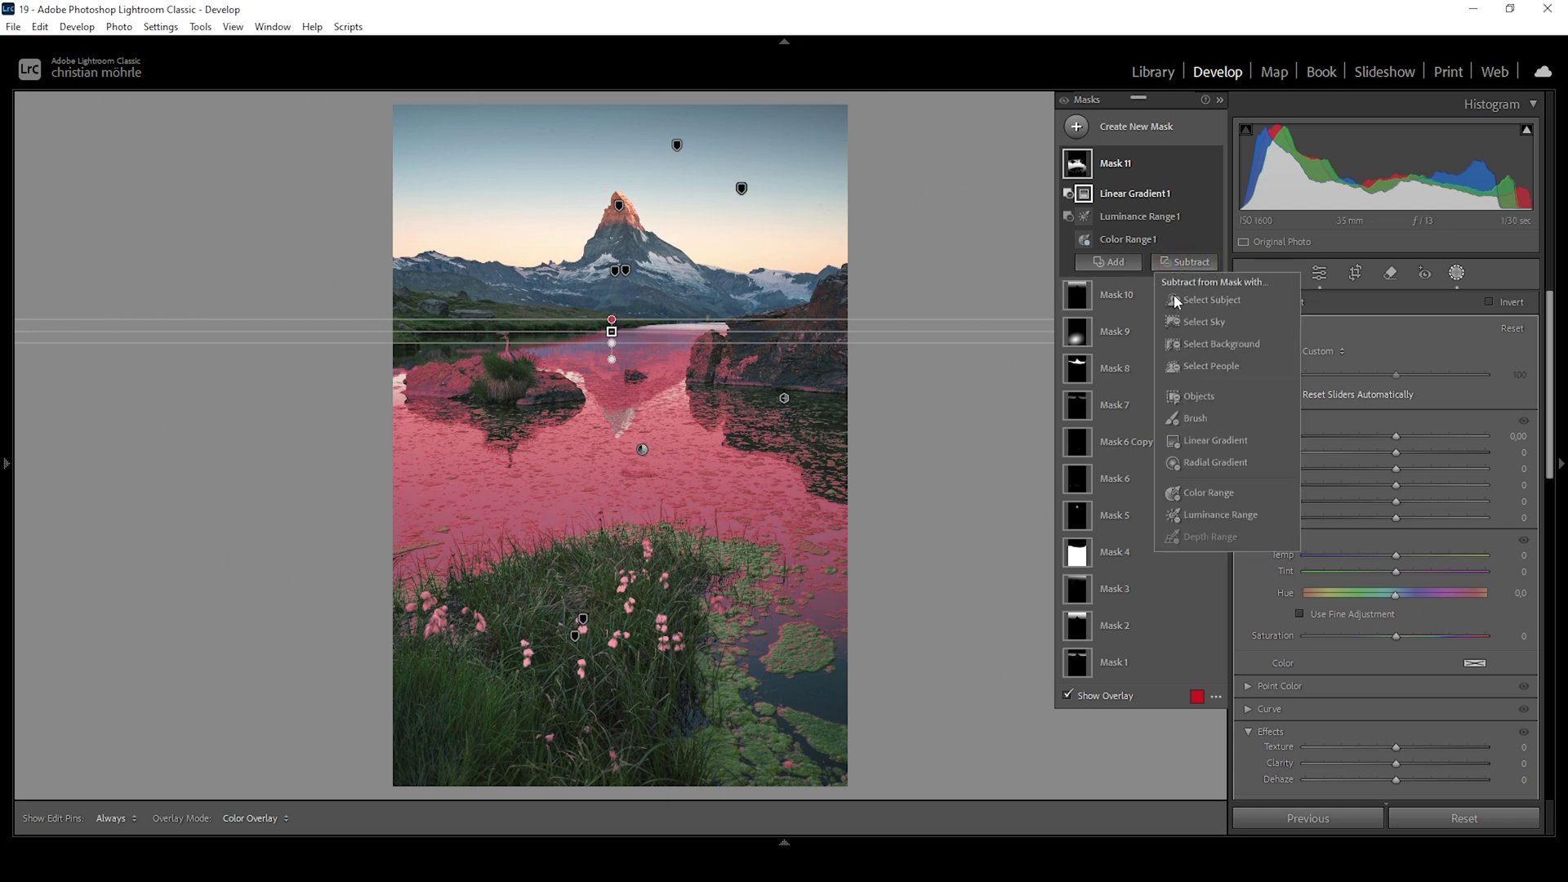
pyautogui.click(1194, 416)
pyautogui.moveTo(817, 342)
pyautogui.mouseDown()
pyautogui.moveTo(771, 347)
pyautogui.moveTo(811, 341)
pyautogui.moveTo(804, 372)
pyautogui.moveTo(714, 369)
pyautogui.moveTo(746, 357)
pyautogui.mouseUp()
pyautogui.moveTo(424, 384)
pyautogui.mouseDown()
pyautogui.moveTo(490, 373)
pyautogui.moveTo(535, 388)
pyautogui.mouseUp()
pyautogui.scroll(-1, 441, 380)
# Step: Subtract a soft linear gradient over the foreground from the water mask and set the mask's Exposure to -0,71
pyautogui.click(1186, 284)
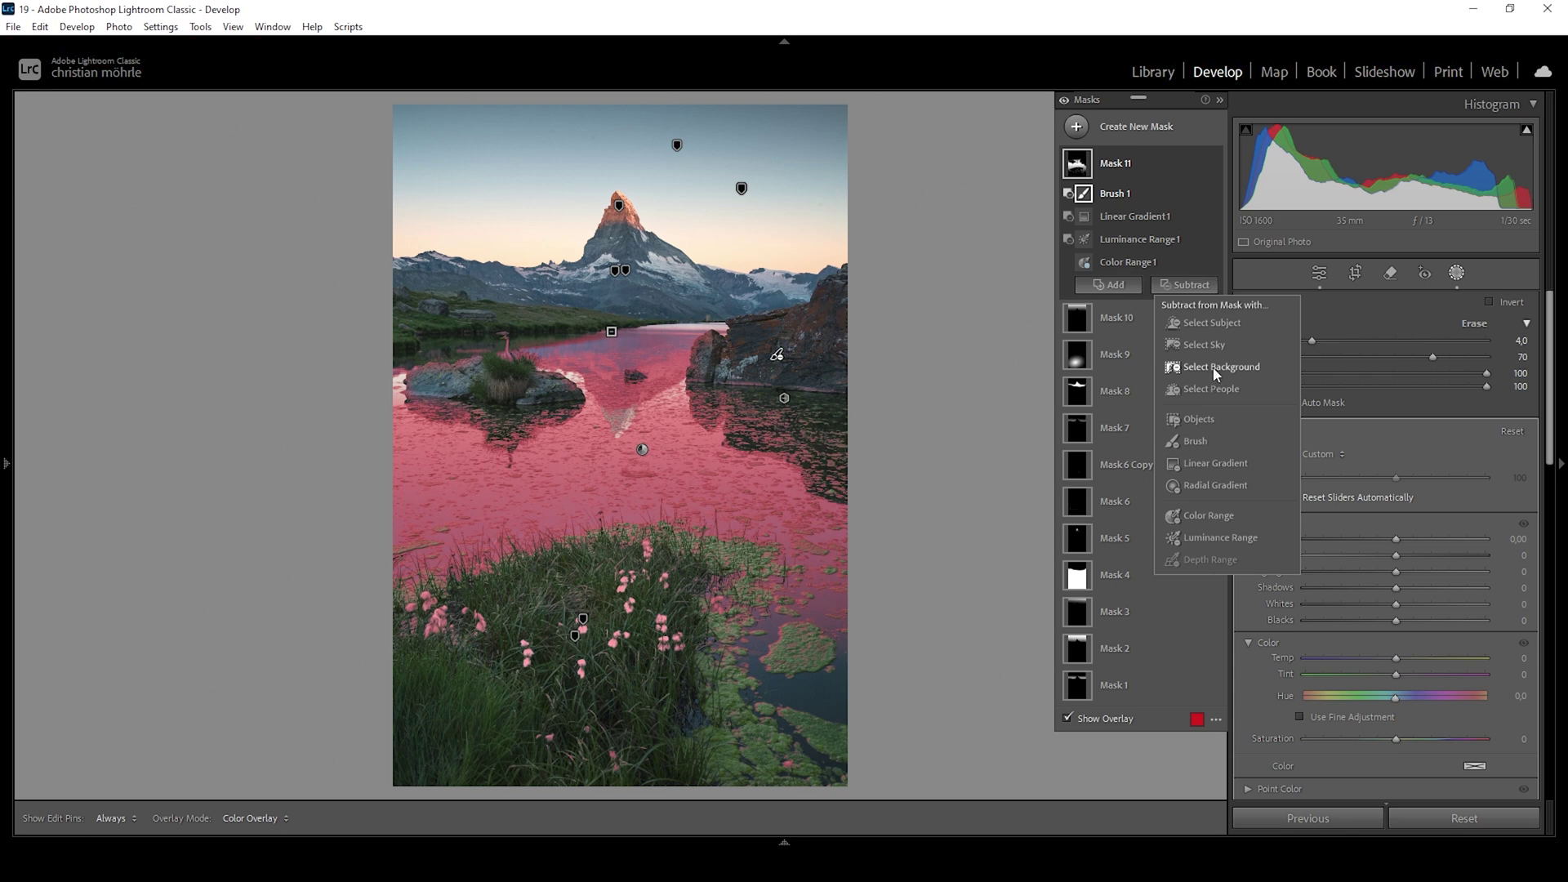
pyautogui.click(1209, 463)
pyautogui.moveTo(640, 581); pyautogui.dragTo(637, 427)
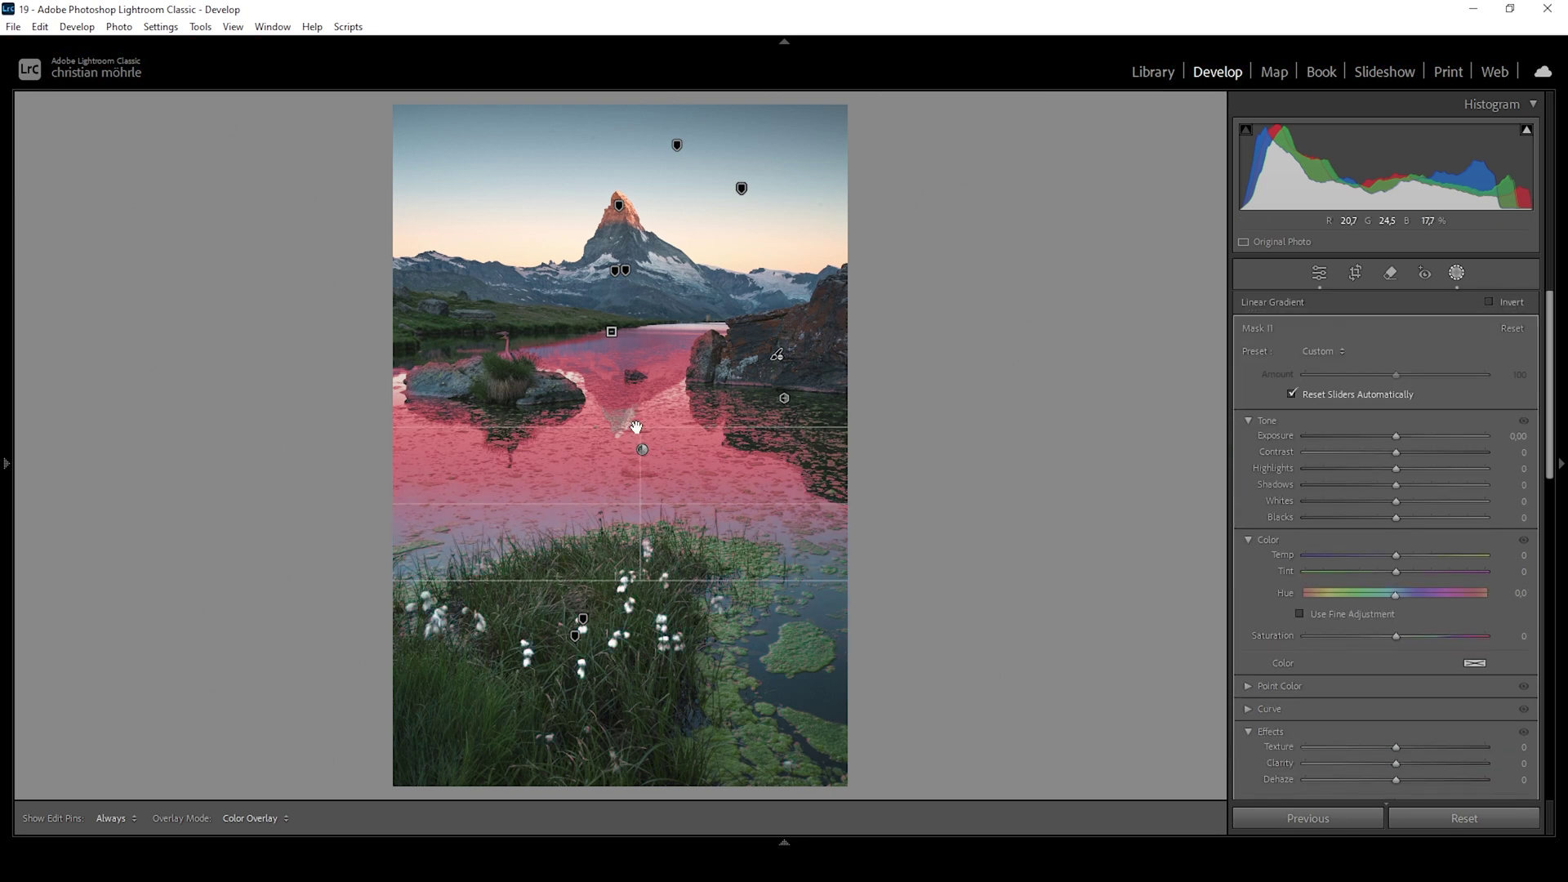
pyautogui.moveTo(637, 580); pyautogui.dragTo(636, 641)
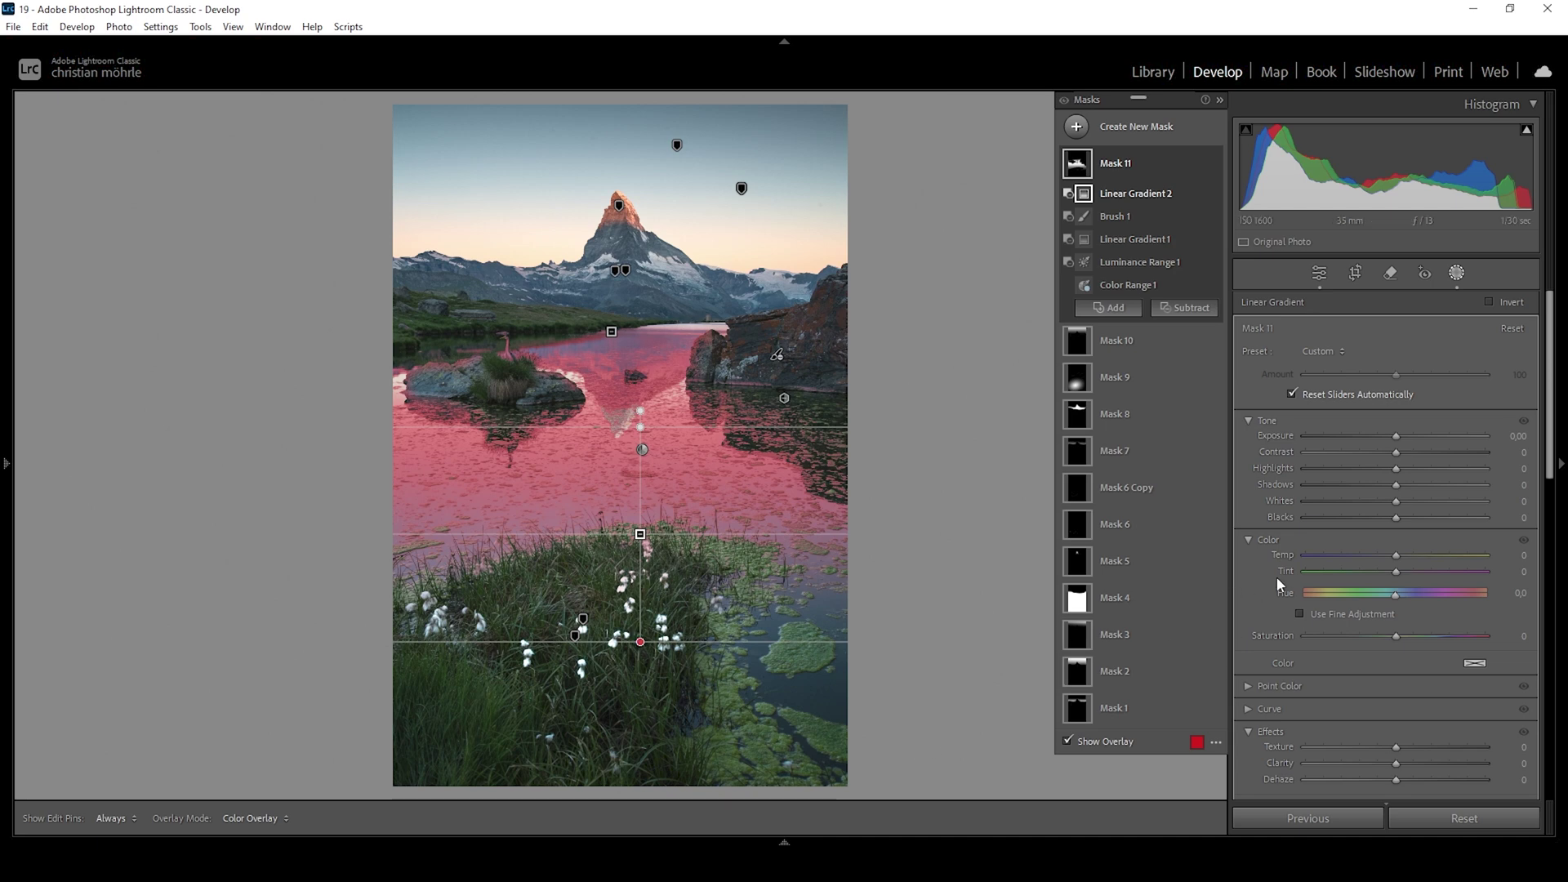
pyautogui.moveTo(1390, 438); pyautogui.dragTo(1380, 438)
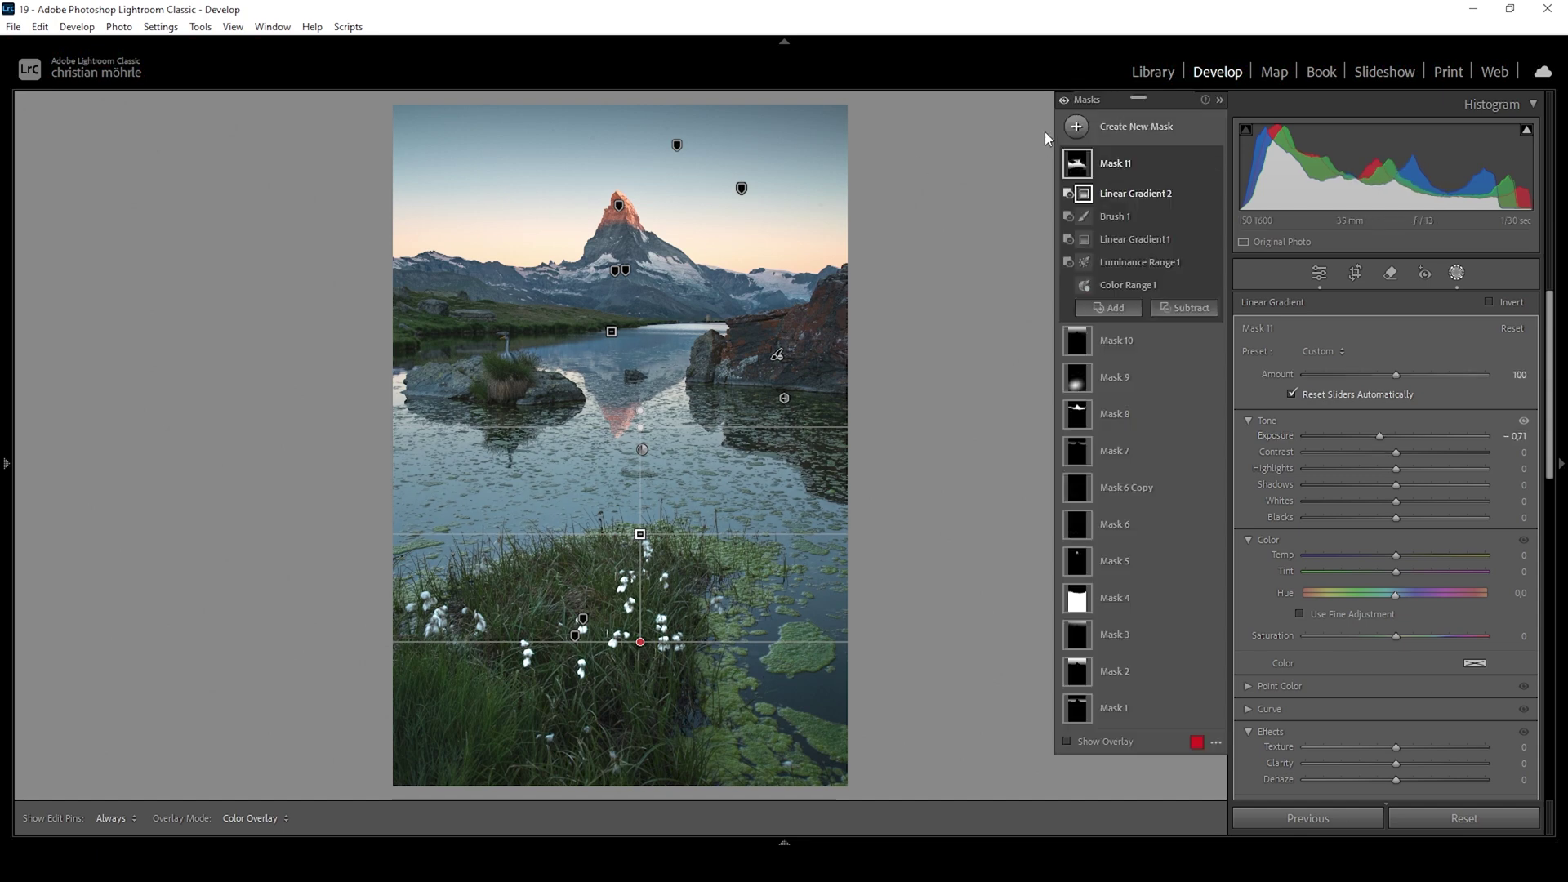
# Step: Add a linear gradient mask over the foreground and subtract a color range sampled from the blue water
pyautogui.click(1076, 126)
pyautogui.click(1153, 297)
pyautogui.moveTo(609, 569); pyautogui.dragTo(619, 460)
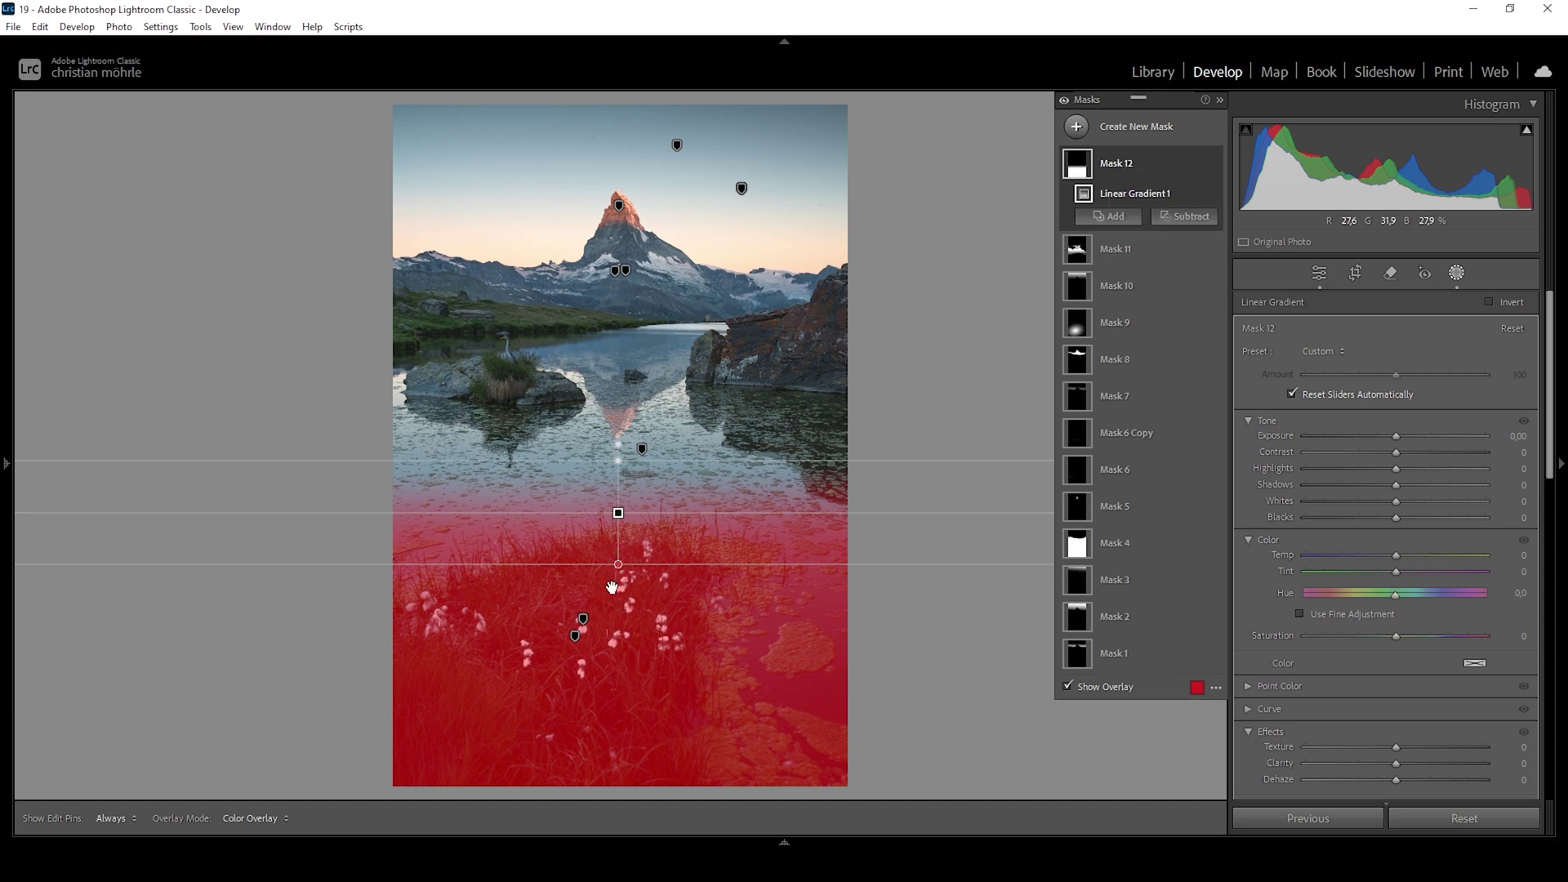
pyautogui.click(1184, 216)
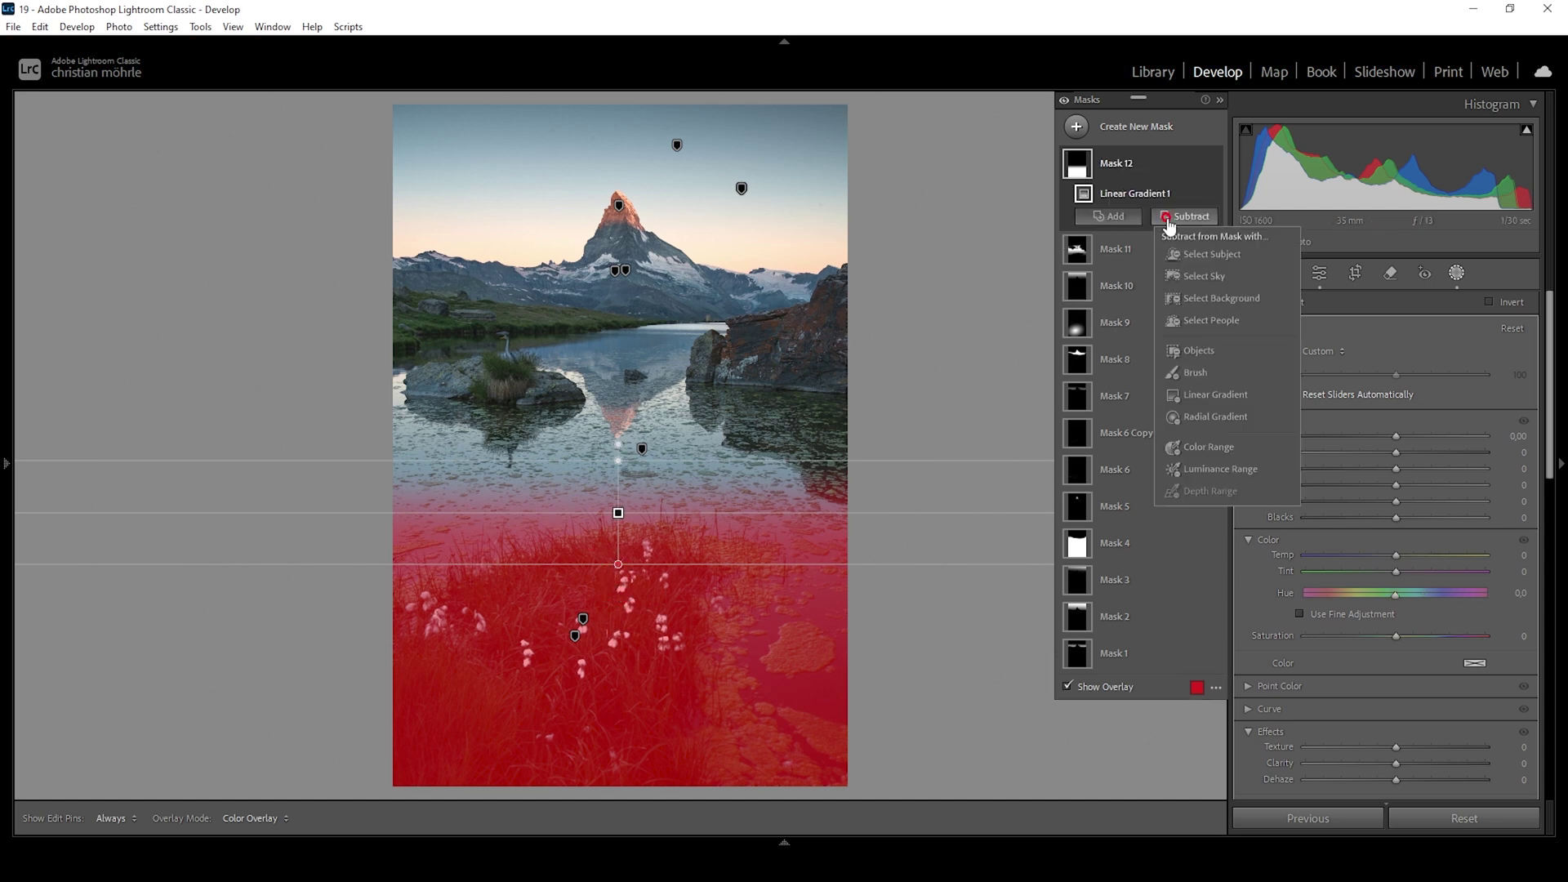
pyautogui.click(1183, 449)
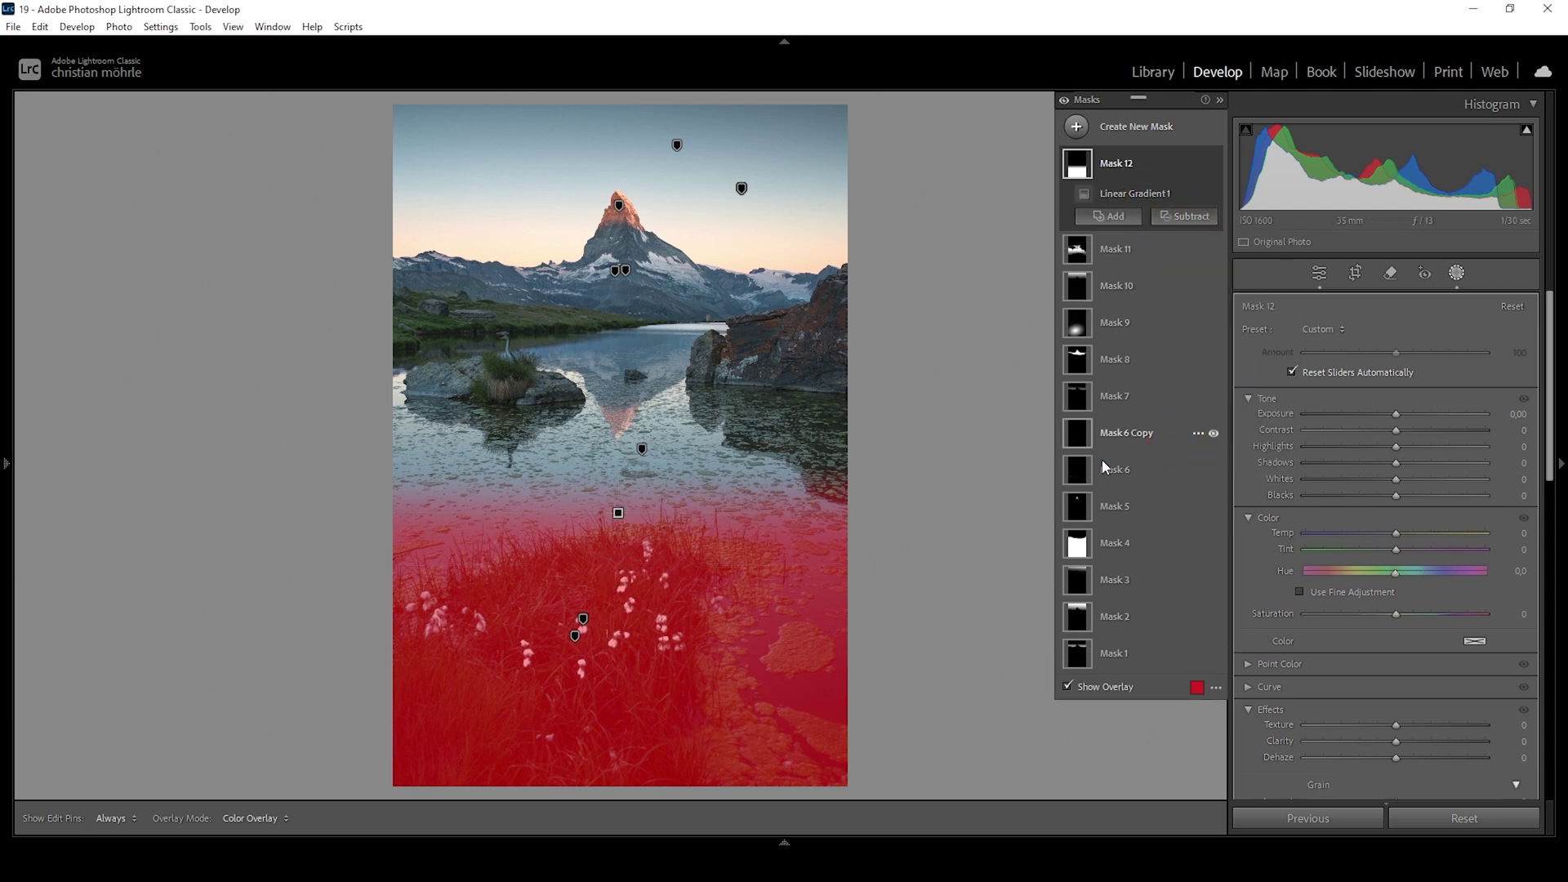
pyautogui.click(553, 511)
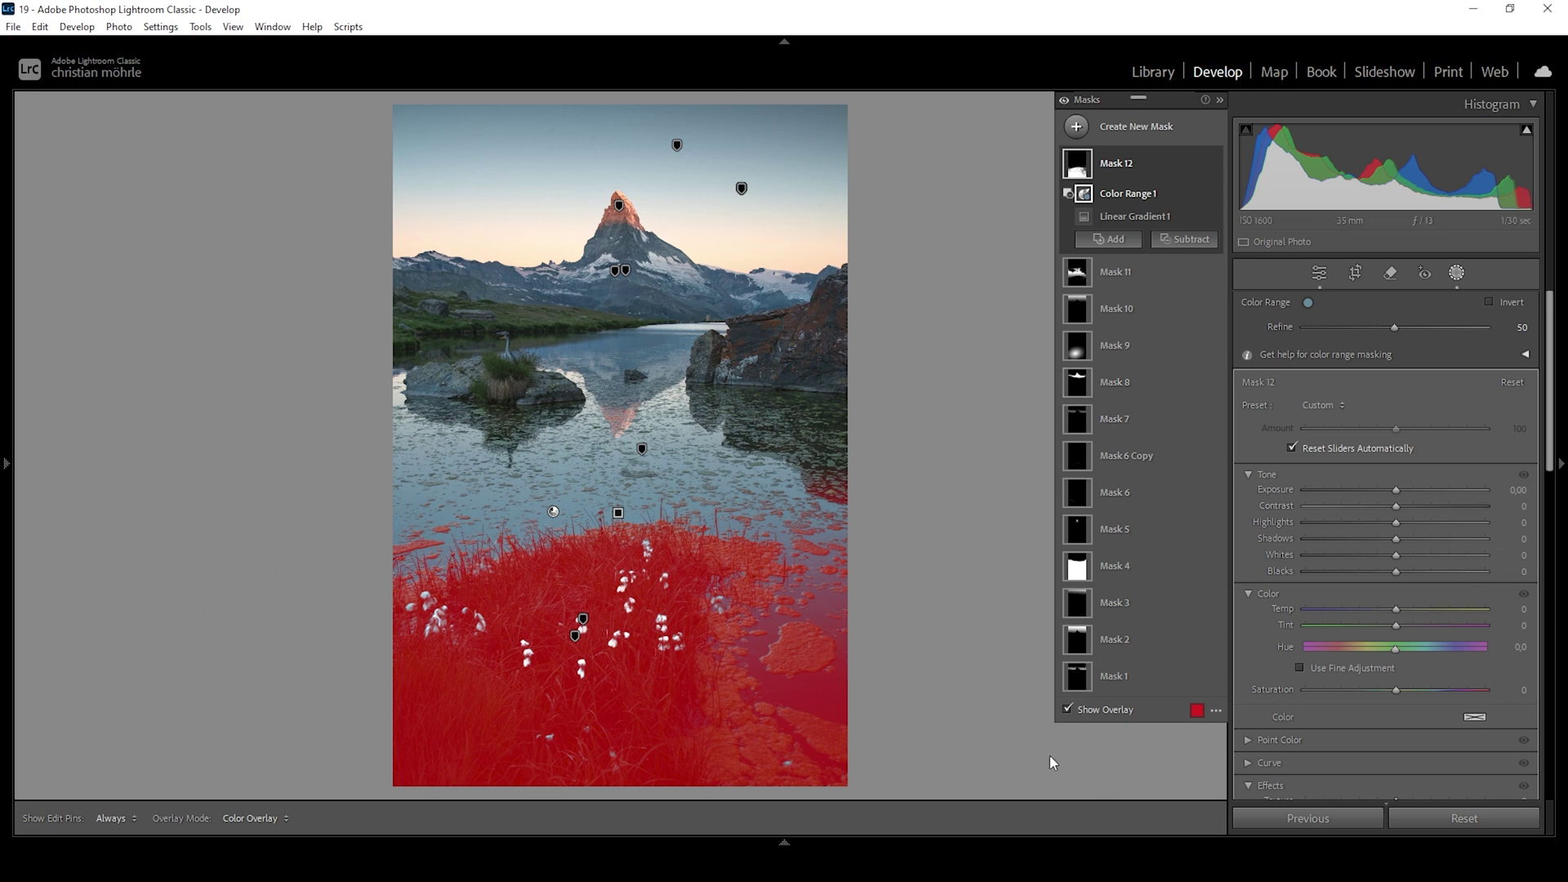
# Step: Set the foreground gradient mask's Exposure to -0,49, Temp to -4, Contrast to 5 and Clarity to 4
pyautogui.moveTo(1396, 490); pyautogui.dragTo(1385, 494)
pyautogui.moveTo(1395, 609); pyautogui.dragTo(1393, 614)
pyautogui.moveTo(1390, 501); pyautogui.dragTo(1400, 510)
pyautogui.scroll(-5, 1400, 596)
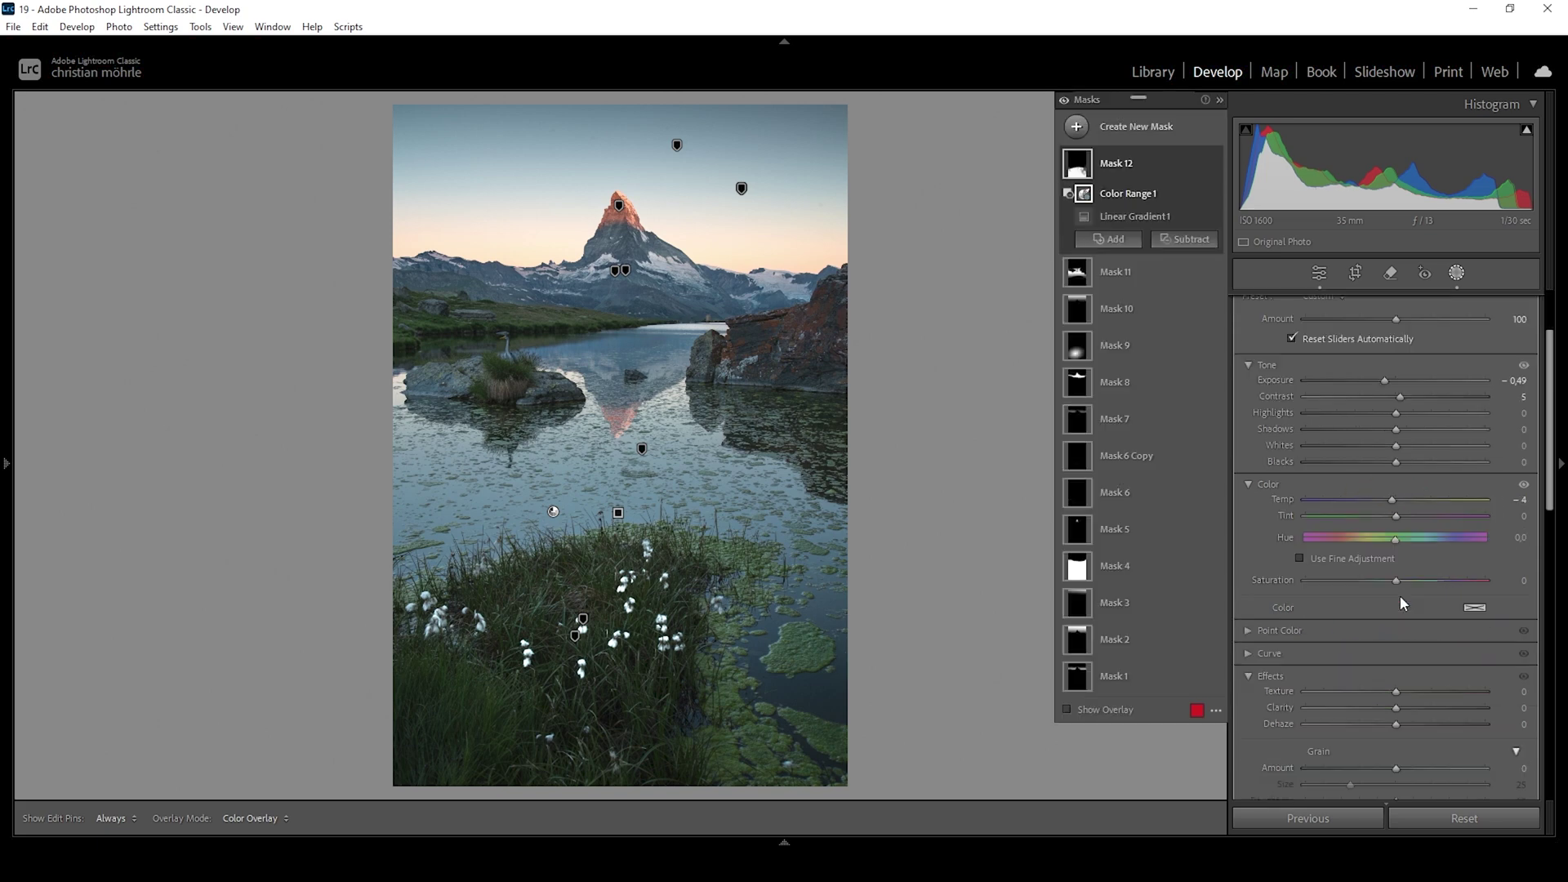
pyautogui.moveTo(1397, 606); pyautogui.dragTo(1402, 606)
# Step: Set the foreground gradient mask's Exposure to -0,16 and compare the photo with all masks hidden and shown
pyautogui.click(1214, 164)
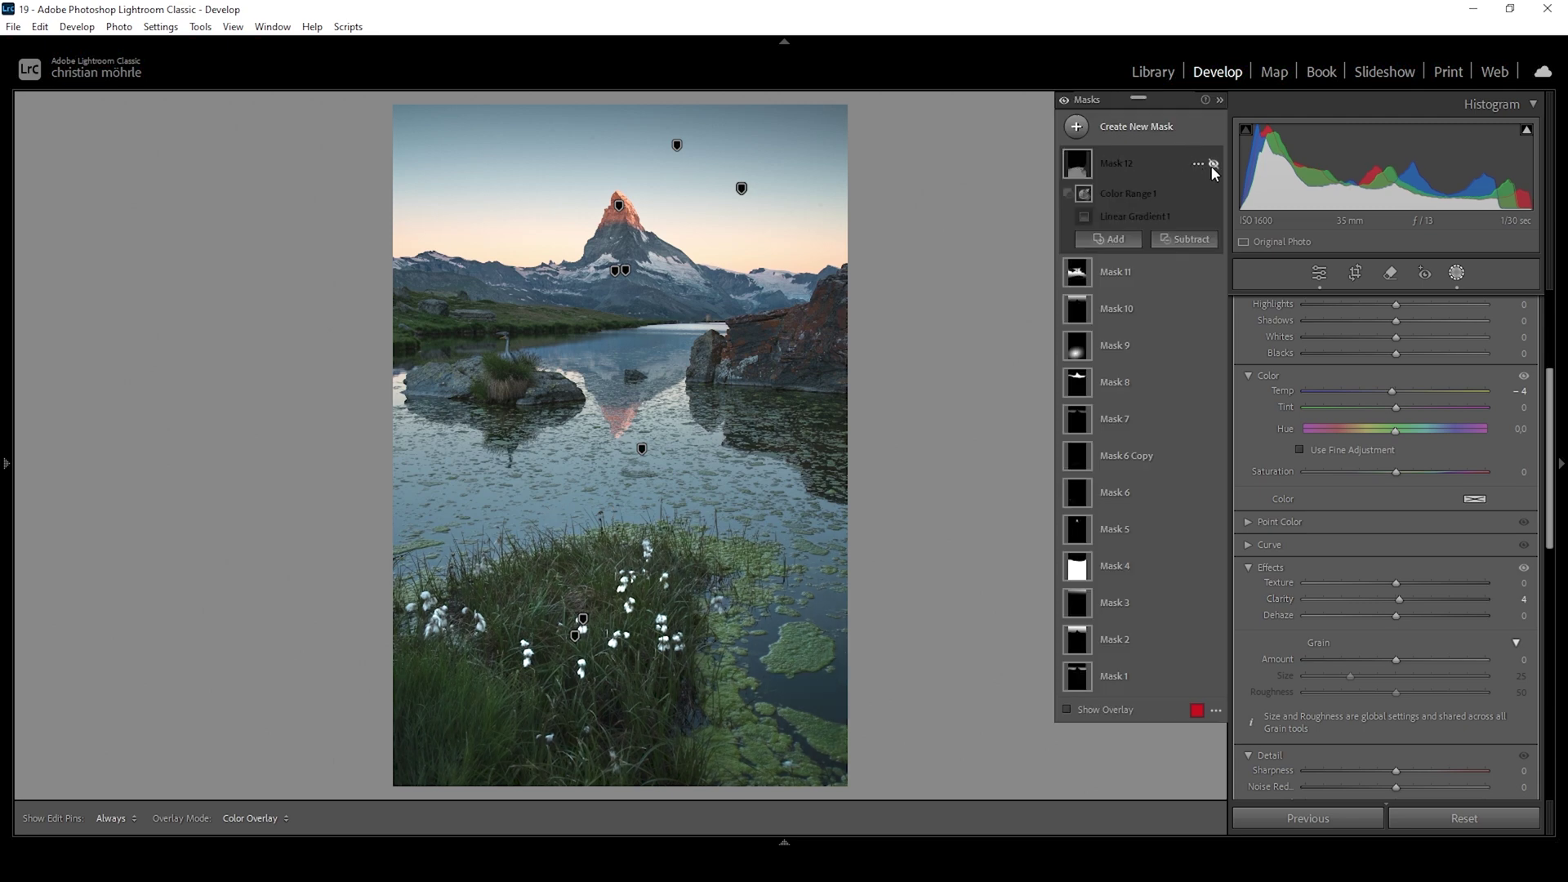
pyautogui.click(1213, 165)
pyautogui.scroll(3, 1400, 479)
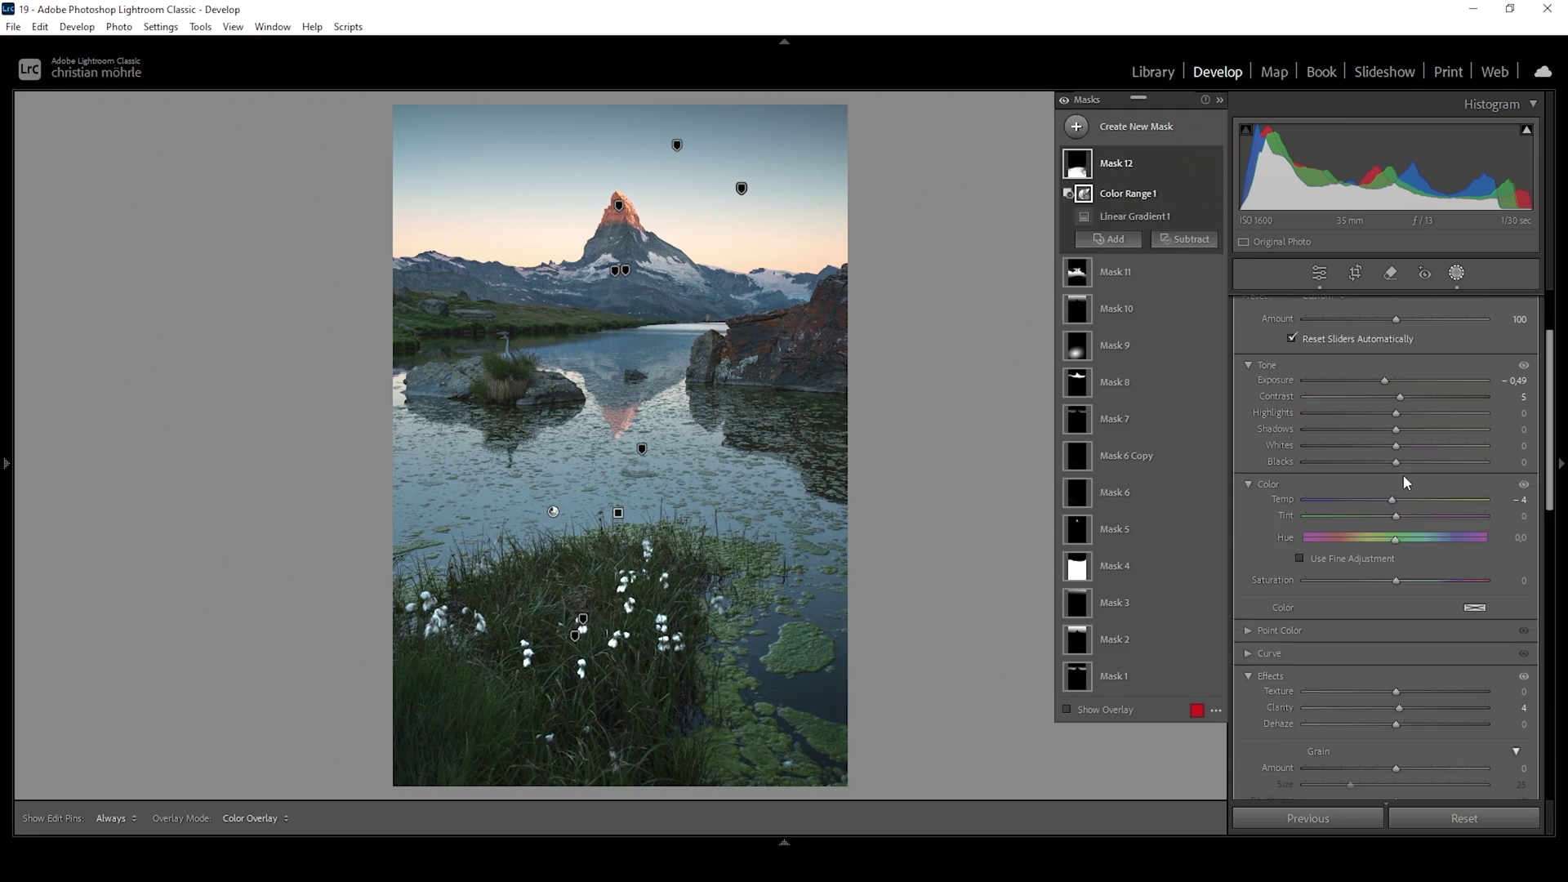
pyautogui.moveTo(1385, 375); pyautogui.dragTo(1380, 374)
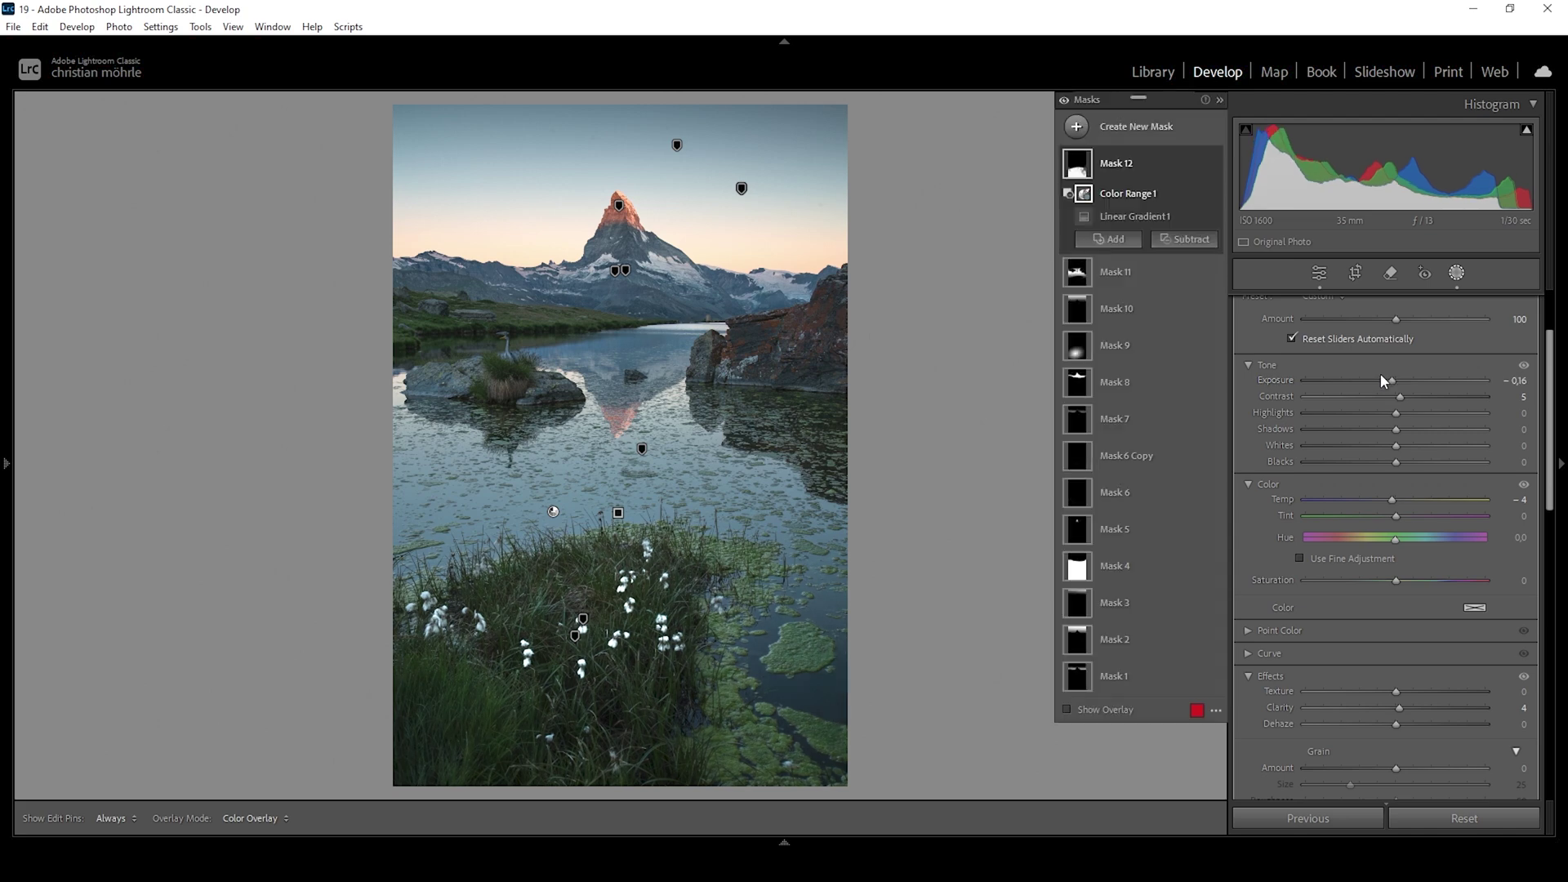
pyautogui.click(1064, 101)
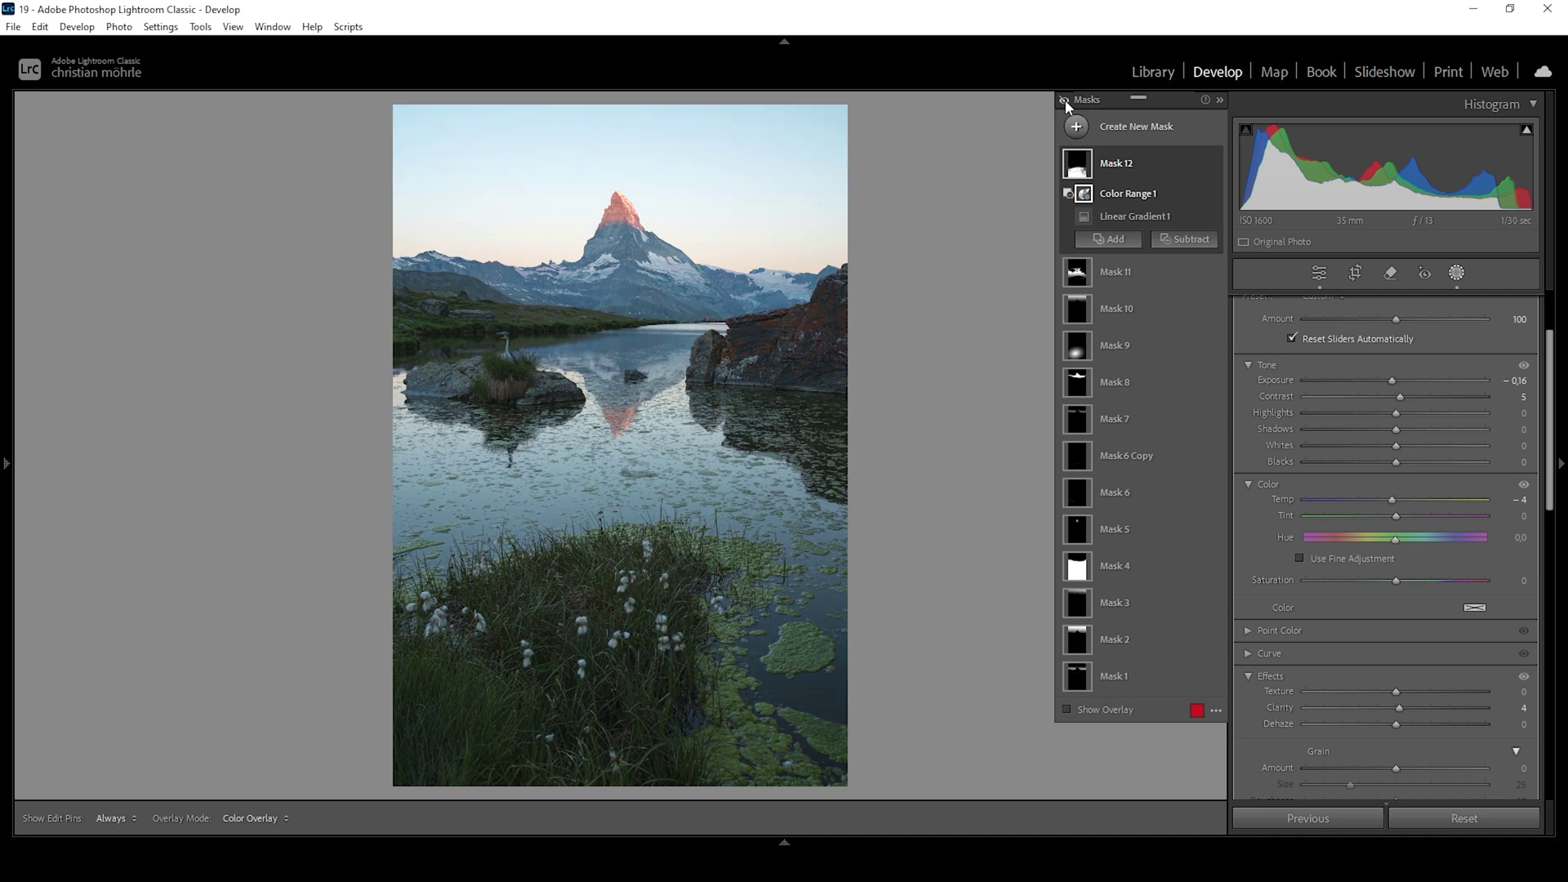
pyautogui.click(1064, 100)
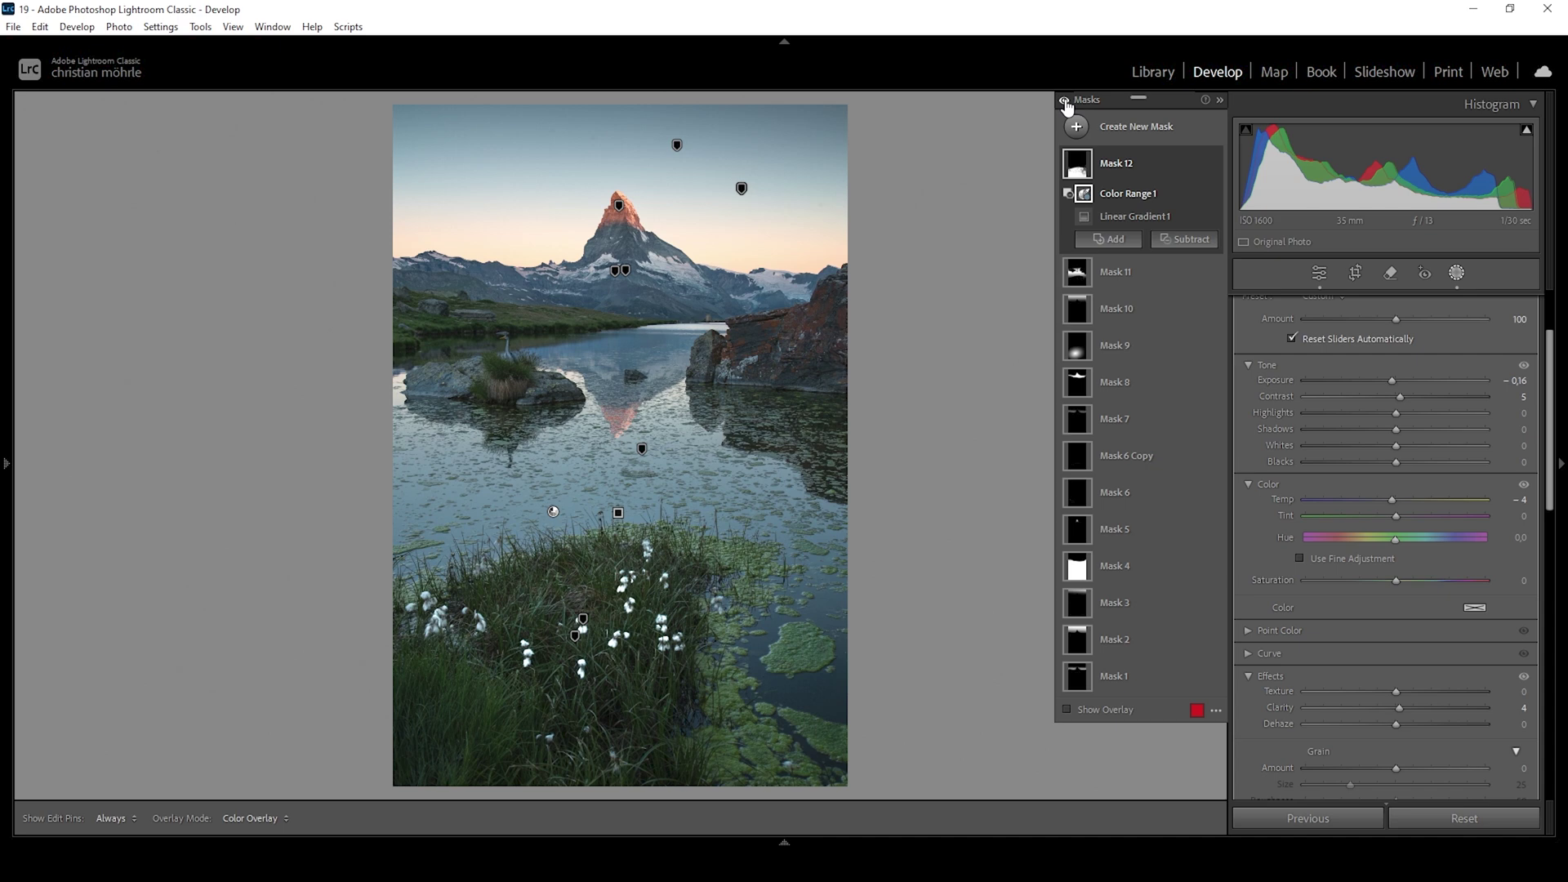
# Step: Set the Color Mixer's Orange hue to -18 and Yellow hue to -38
pyautogui.click(1323, 275)
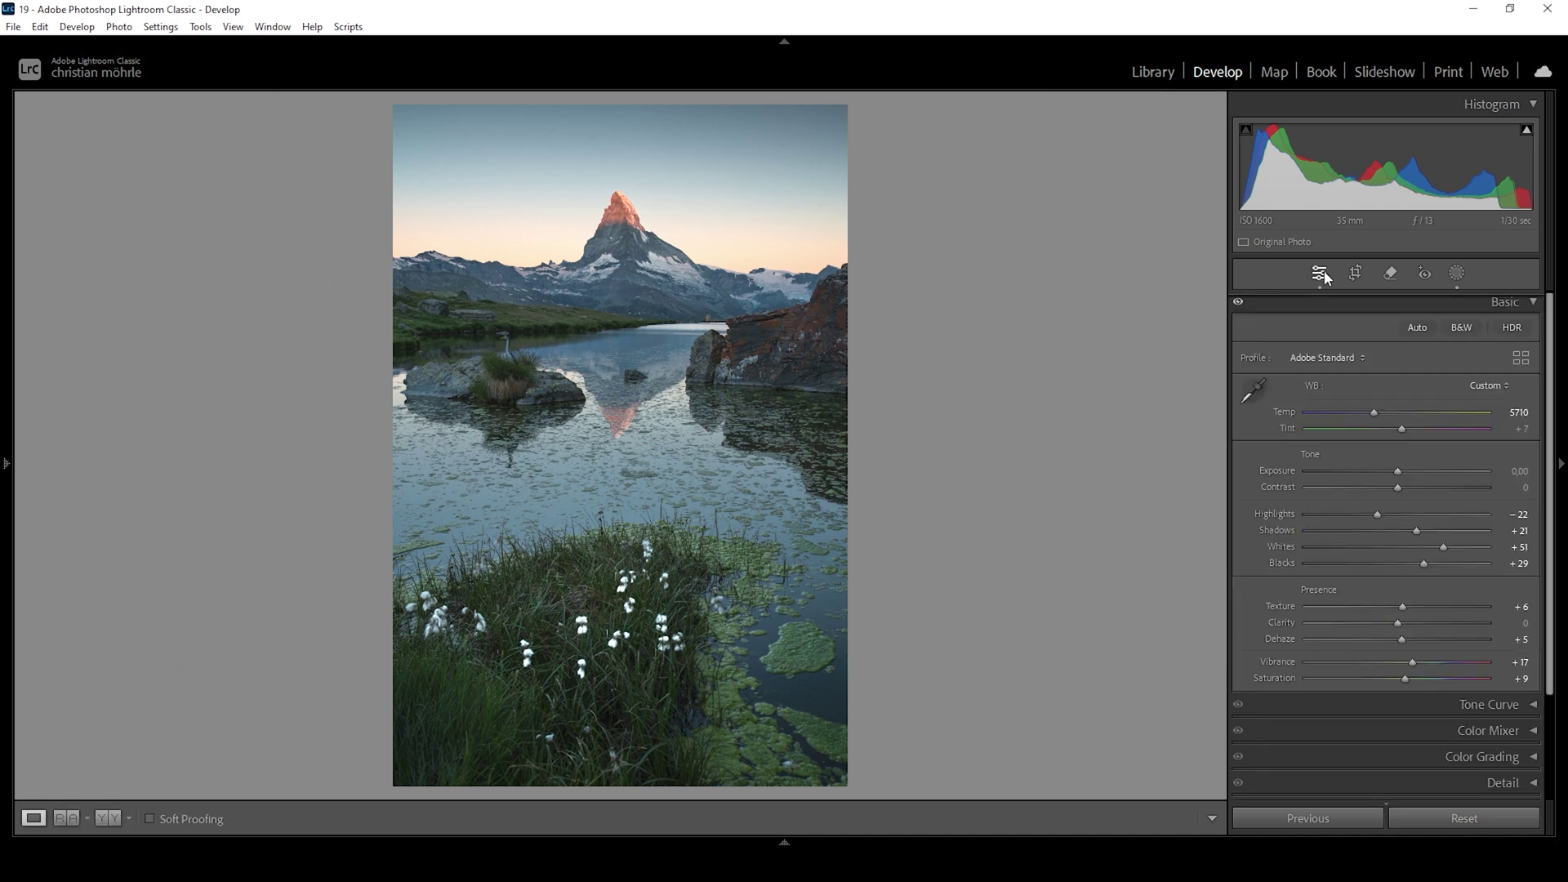
pyautogui.click(1517, 303)
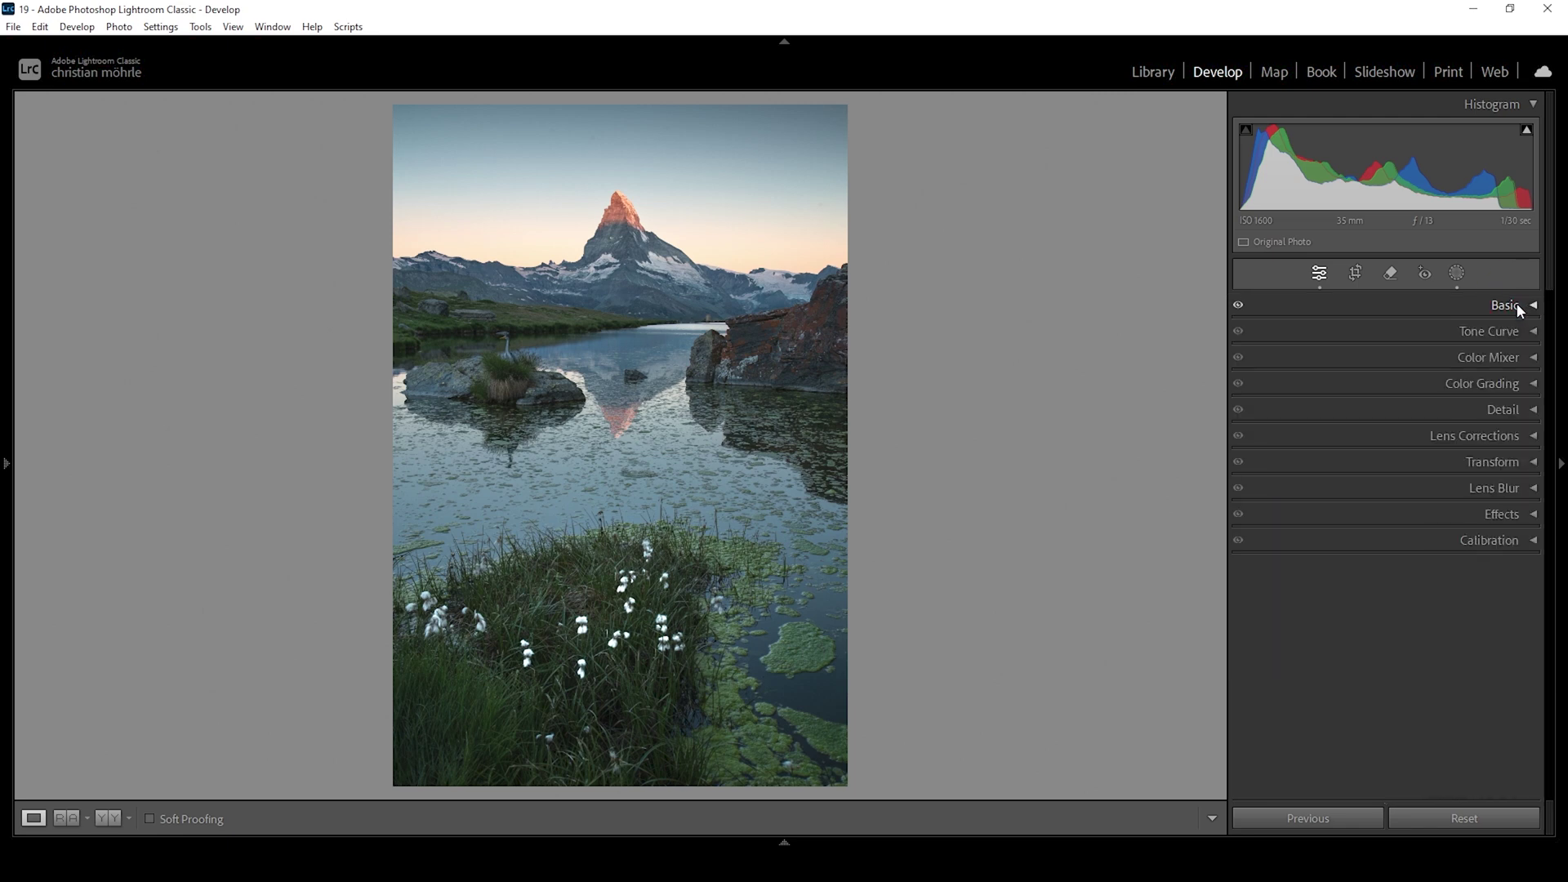
pyautogui.click(1514, 357)
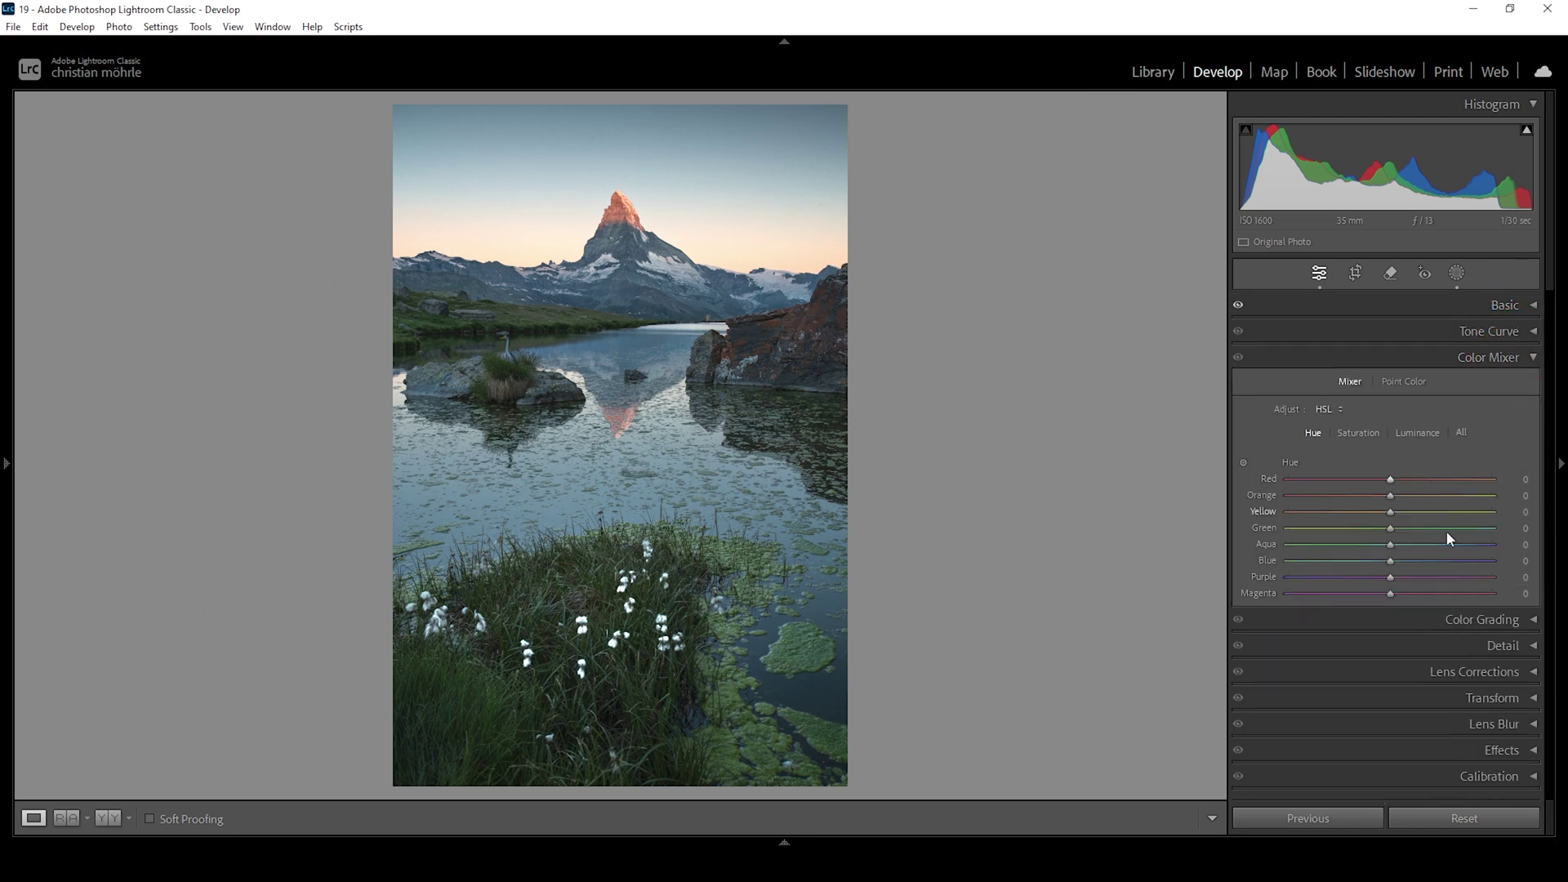
pyautogui.moveTo(1391, 502); pyautogui.dragTo(1359, 518)
pyautogui.moveTo(1354, 511); pyautogui.dragTo(1352, 512)
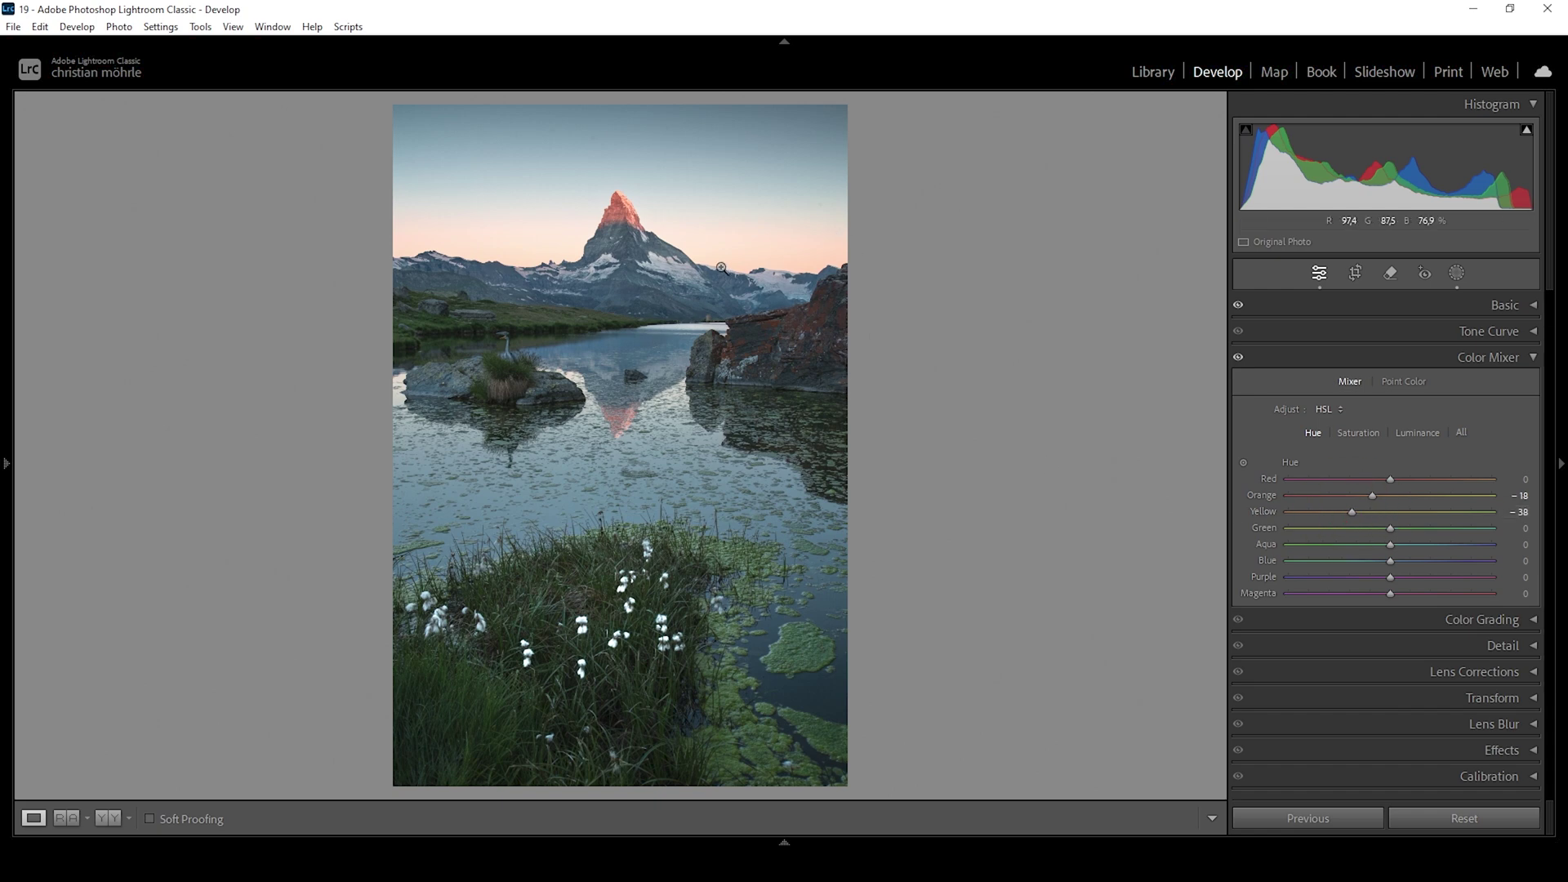
# Step: Raise the Color Mixer's Orange and Yellow saturation and lower the Green saturation slightly
pyautogui.click(1359, 437)
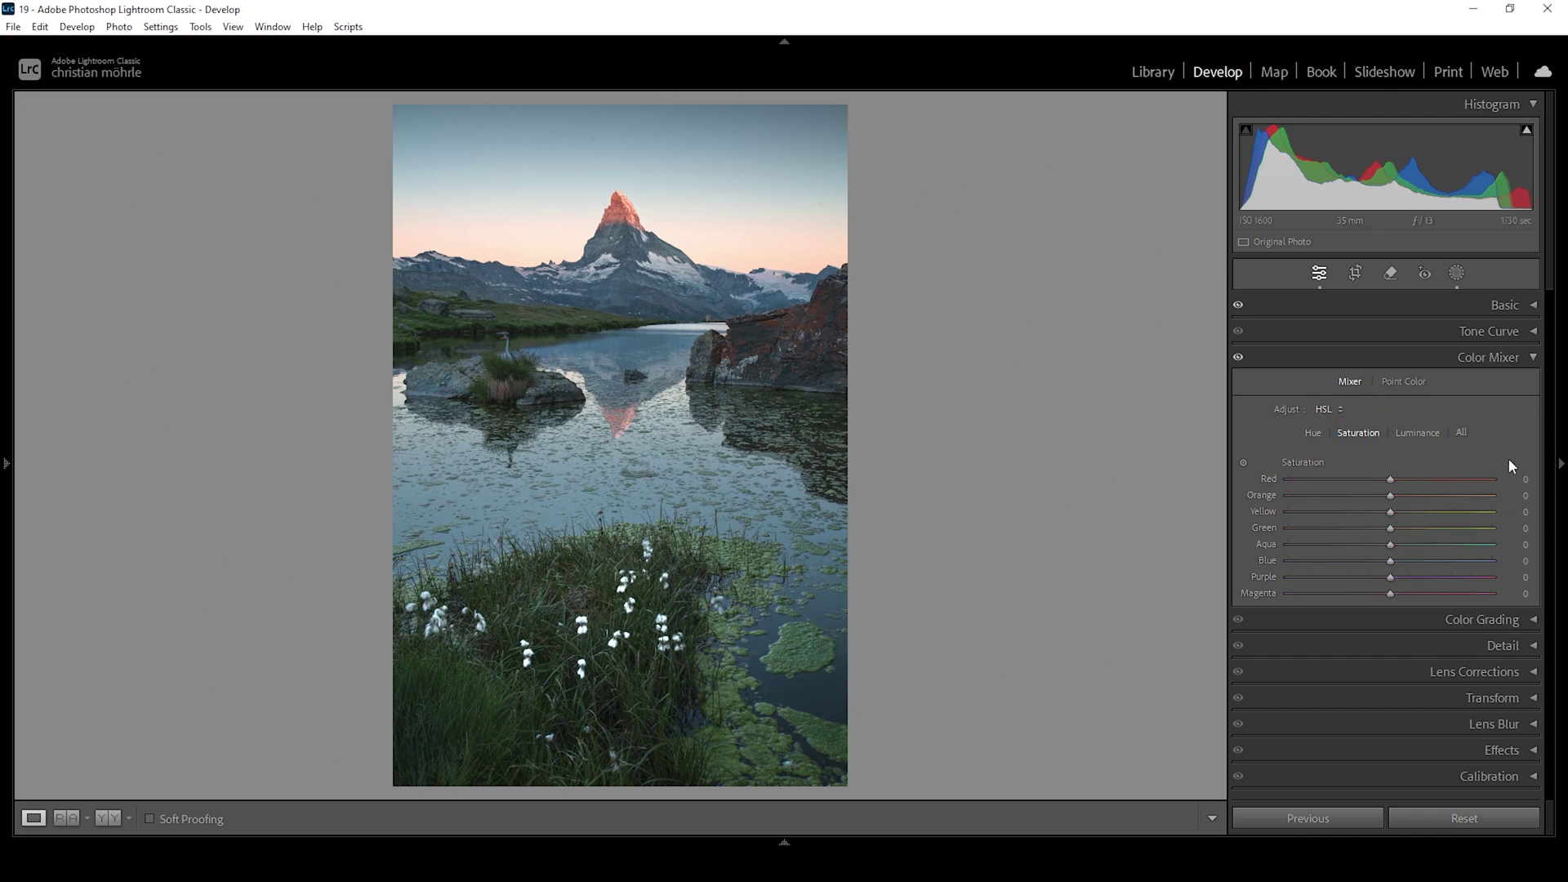
pyautogui.moveTo(1395, 494); pyautogui.dragTo(1408, 496)
pyautogui.moveTo(1409, 509); pyautogui.dragTo(1380, 532)
pyautogui.moveTo(1373, 527); pyautogui.dragTo(1370, 527)
# Step: Raise the Color Mixer's Orange luminance slightly and lower the Blue luminance
pyautogui.click(1431, 436)
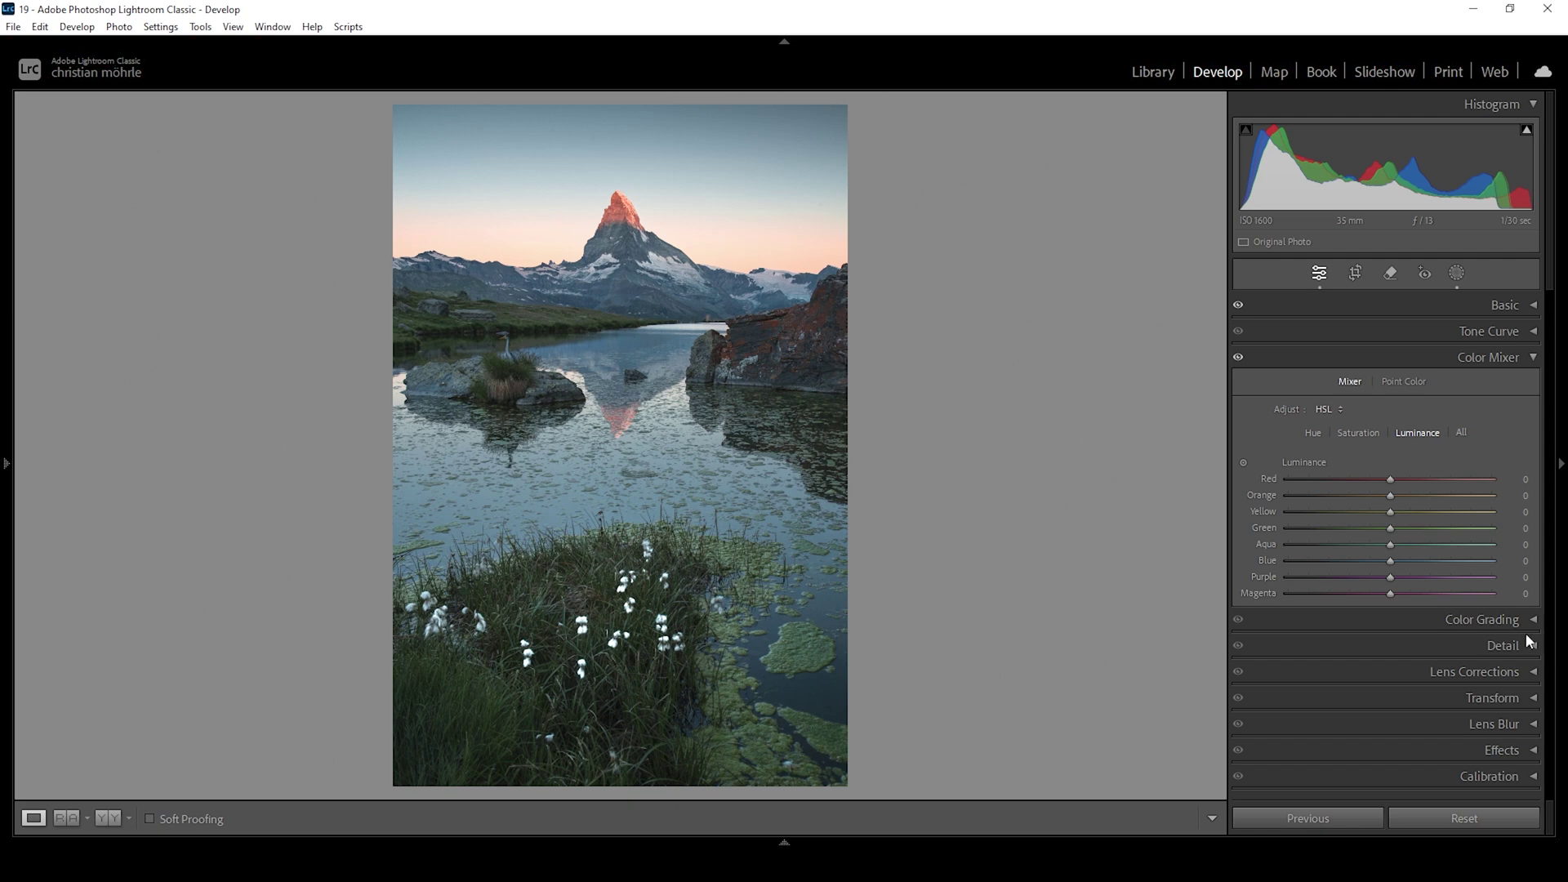
pyautogui.moveTo(1393, 496); pyautogui.dragTo(1403, 496)
pyautogui.moveTo(1389, 561); pyautogui.dragTo(1385, 564)
pyautogui.click(1529, 358)
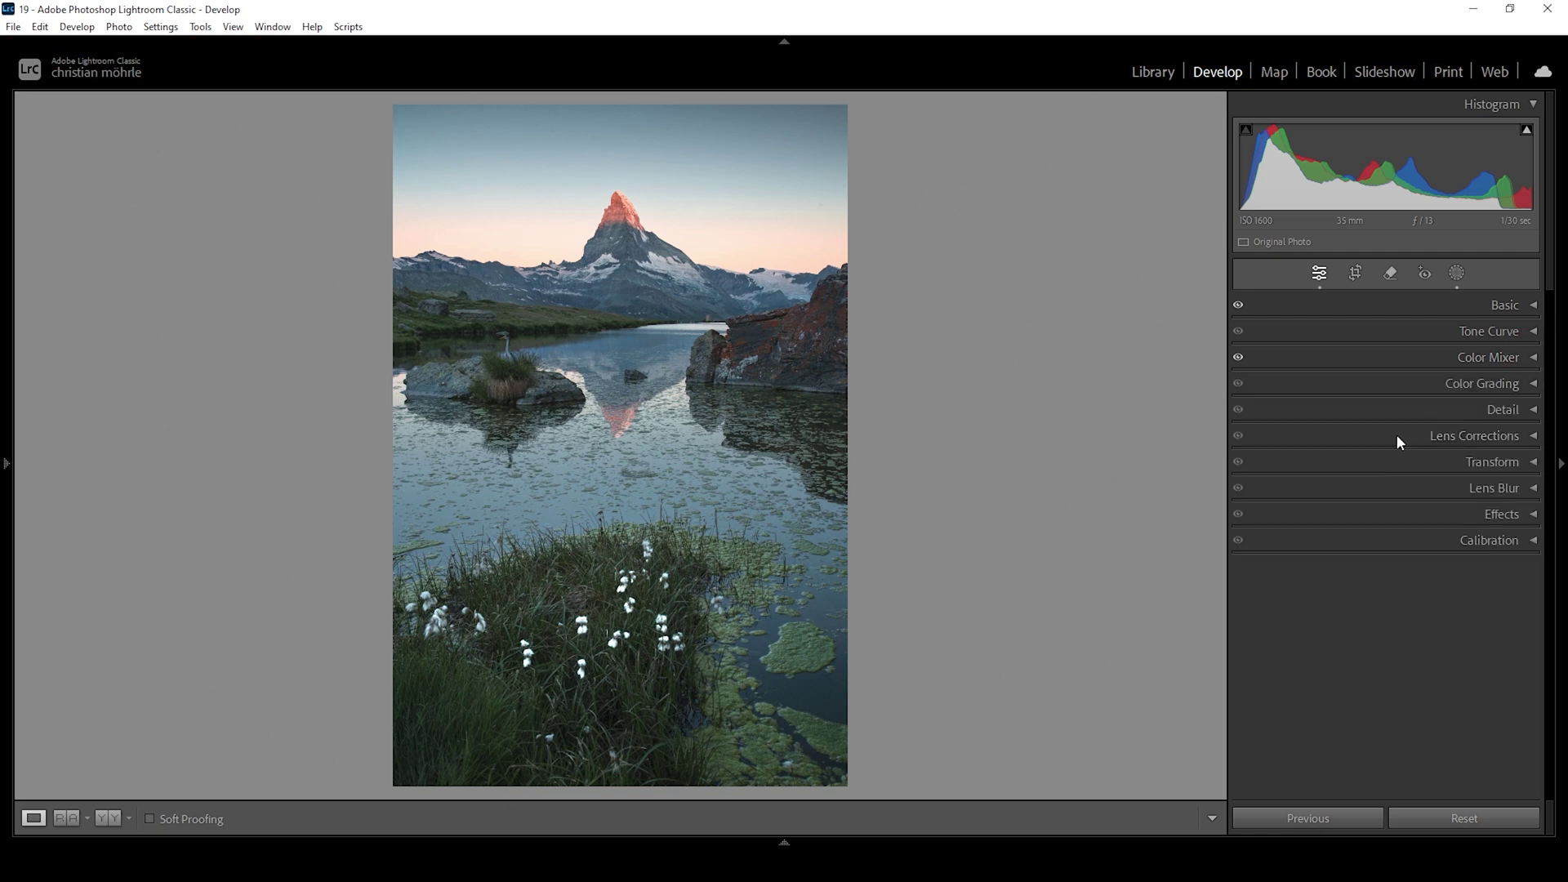
# Step: Set the Color Grading highlights' Hue to 17 and Saturation to 44
pyautogui.click(1498, 385)
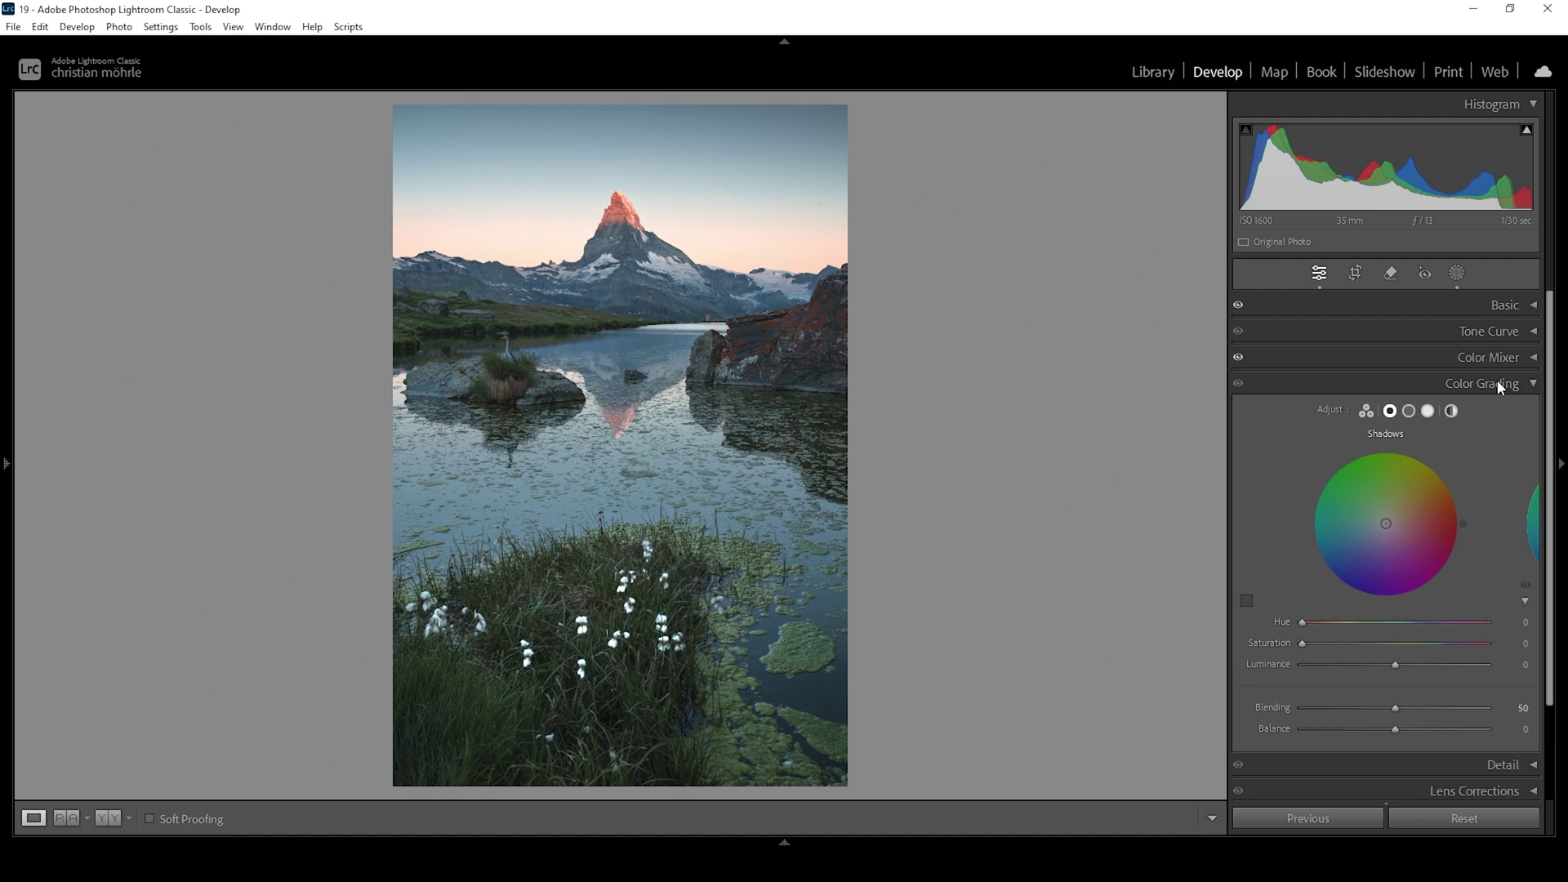
pyautogui.click(1428, 412)
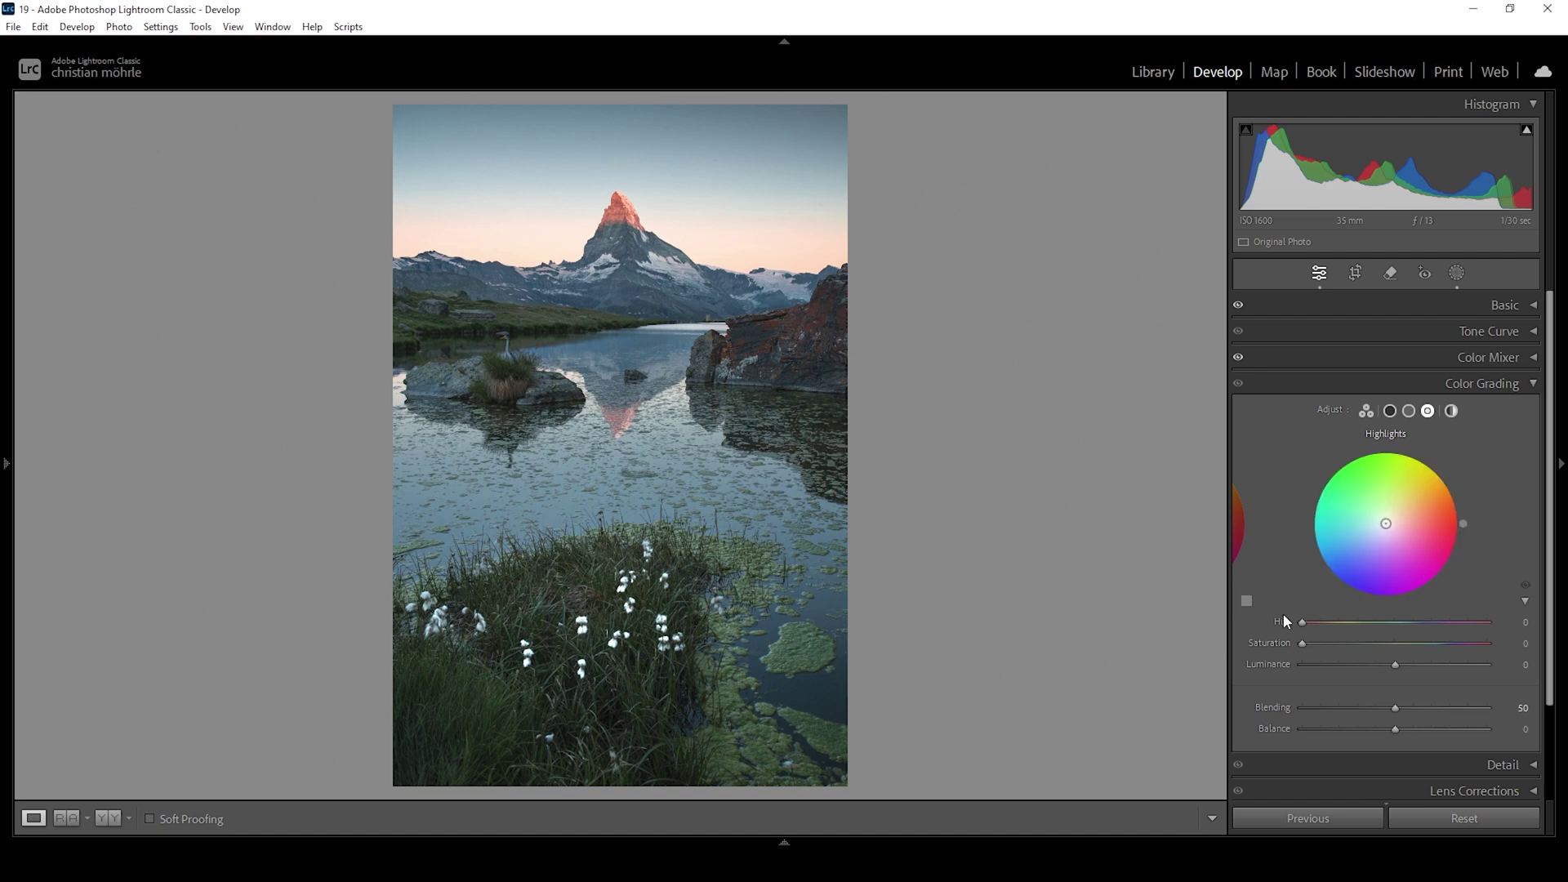
pyautogui.moveTo(1305, 625); pyautogui.dragTo(1318, 626)
pyautogui.moveTo(1316, 626); pyautogui.dragTo(1312, 626)
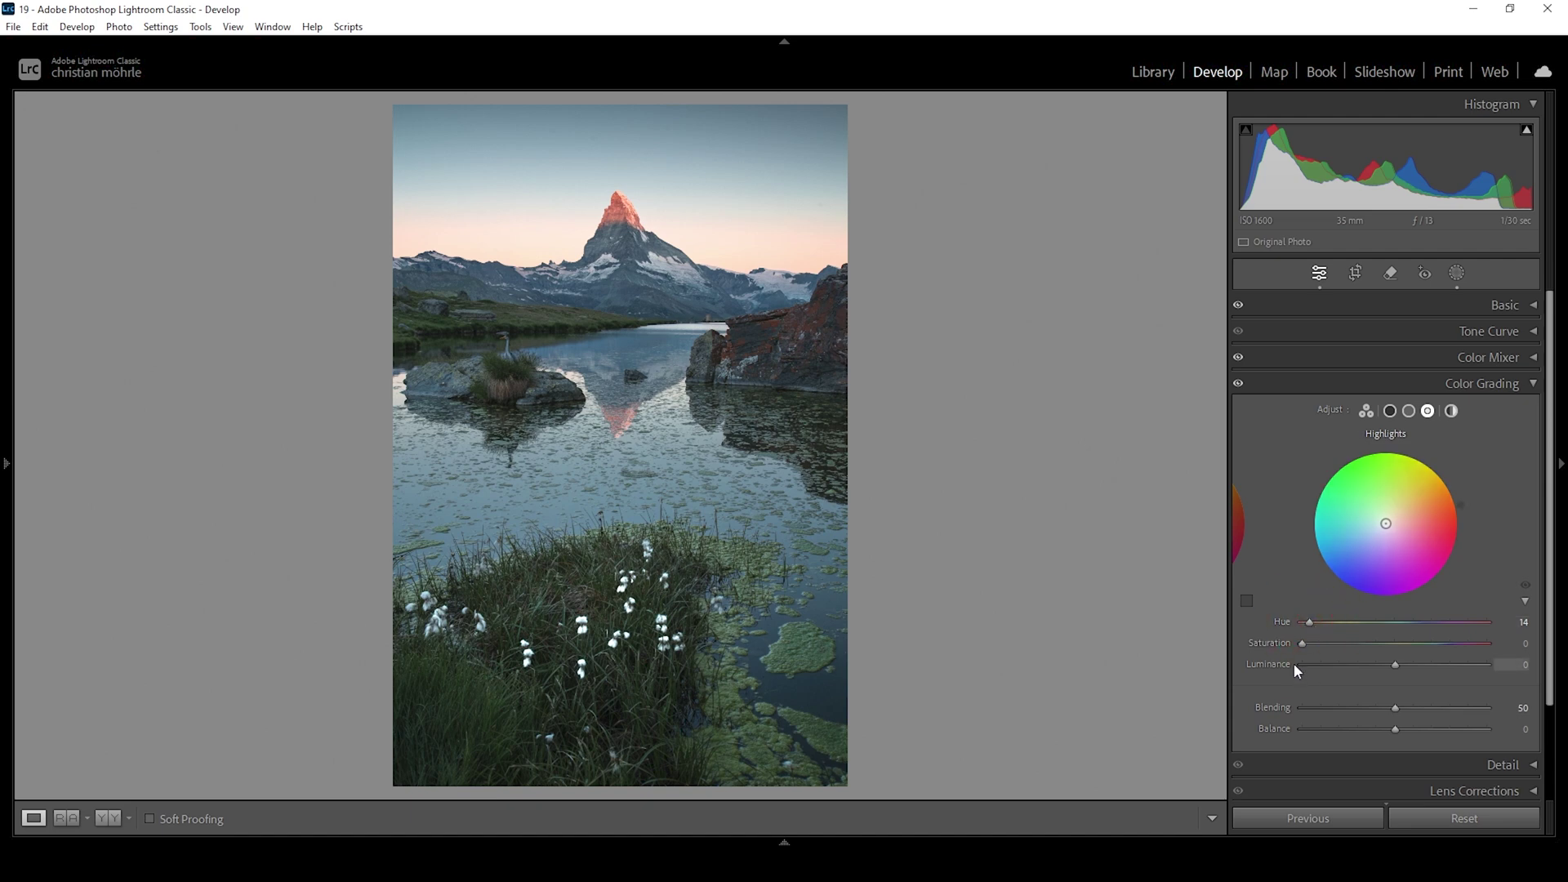
pyautogui.moveTo(1303, 644)
pyautogui.mouseDown()
pyautogui.moveTo(1382, 645)
pyautogui.moveTo(1311, 624)
pyautogui.mouseUp()
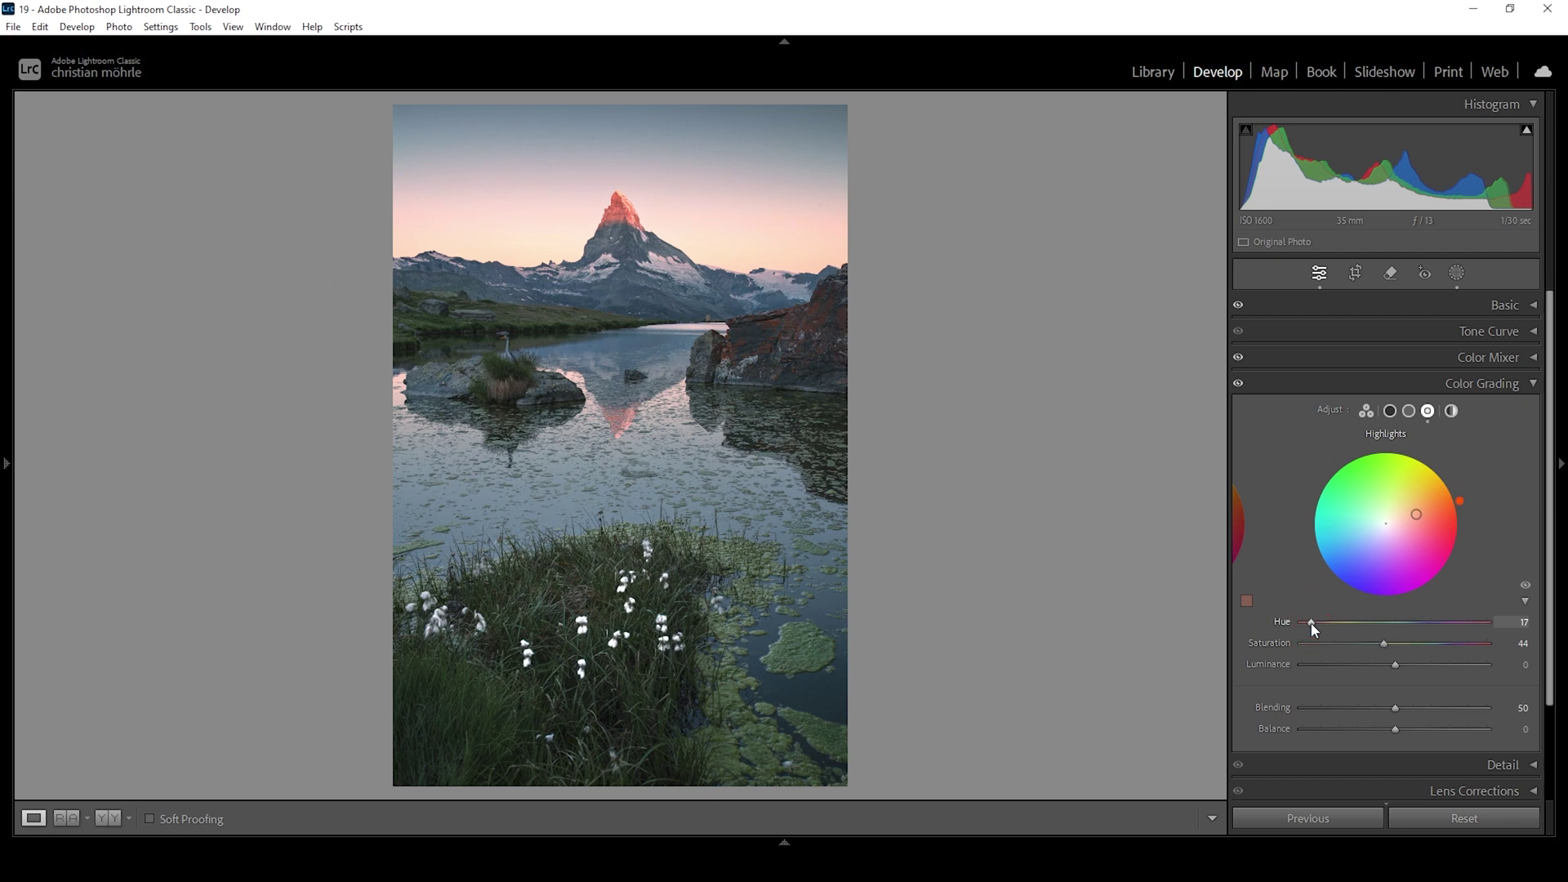
# Step: Tint the Color Grading midtones with a blue hue at low saturation
pyautogui.click(1412, 415)
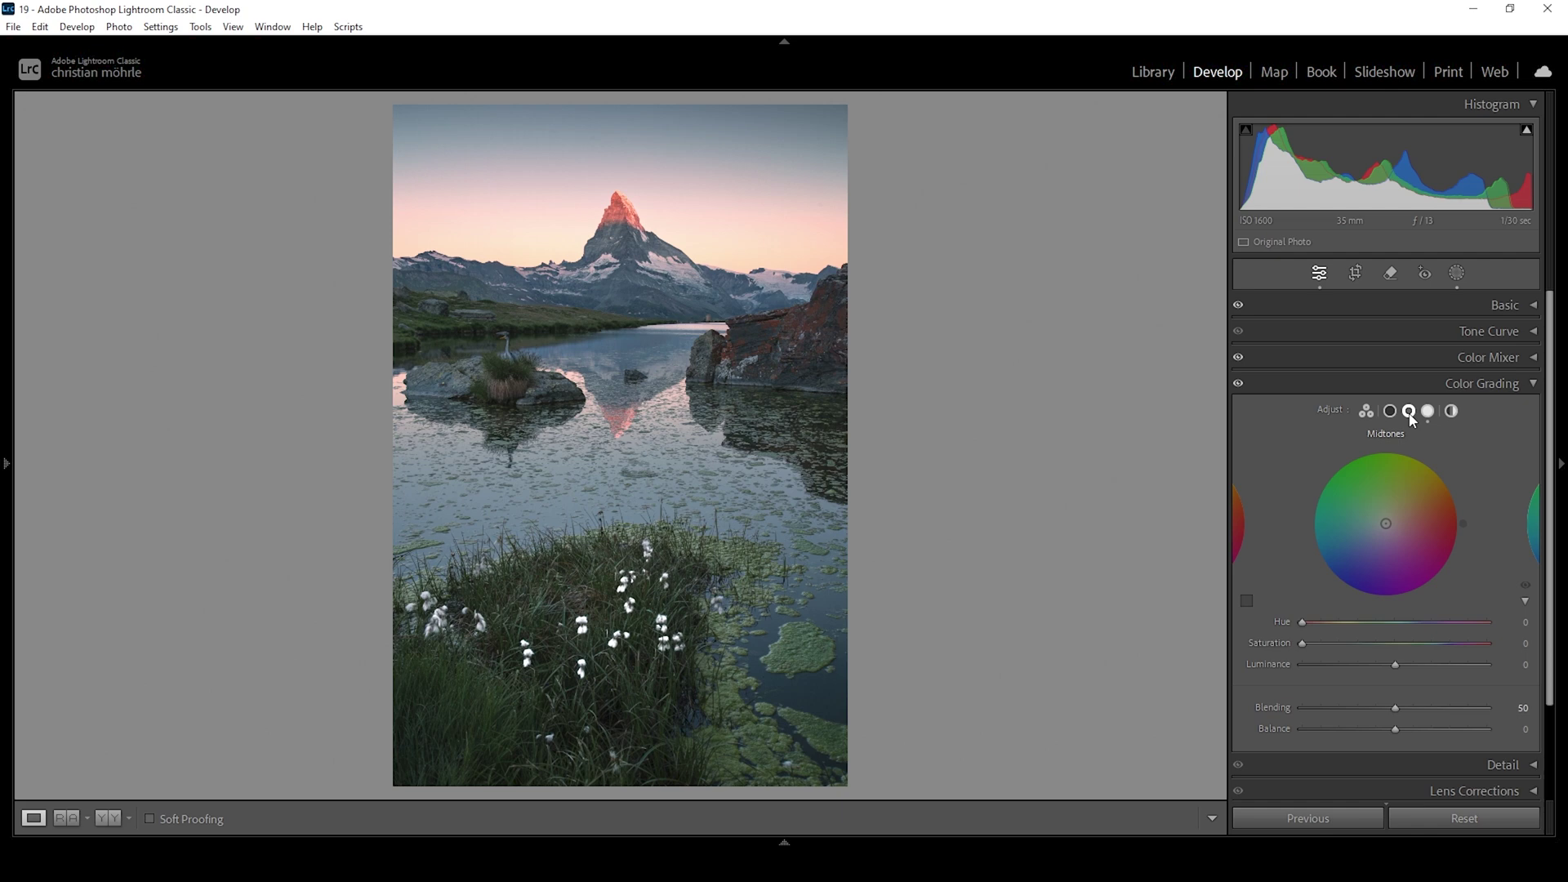
pyautogui.moveTo(1305, 621); pyautogui.dragTo(1416, 625)
pyautogui.moveTo(1302, 645); pyautogui.dragTo(1418, 630)
# Step: Set the Color Grading shadows' Hue to 220 and Saturation to 3
pyautogui.click(1389, 411)
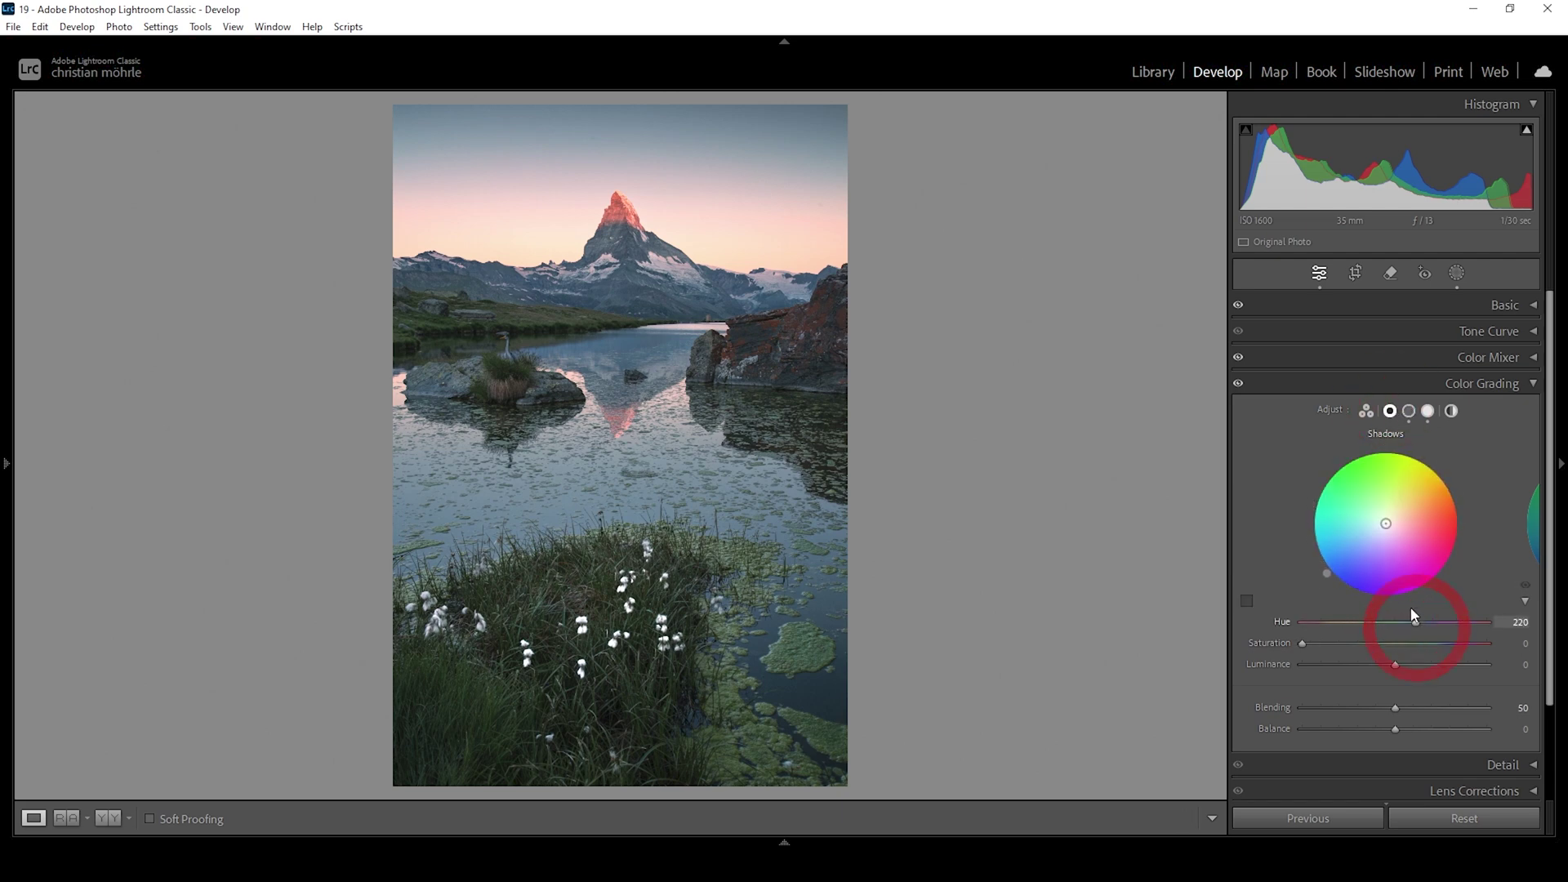
pyautogui.moveTo(1302, 644); pyautogui.dragTo(1307, 643)
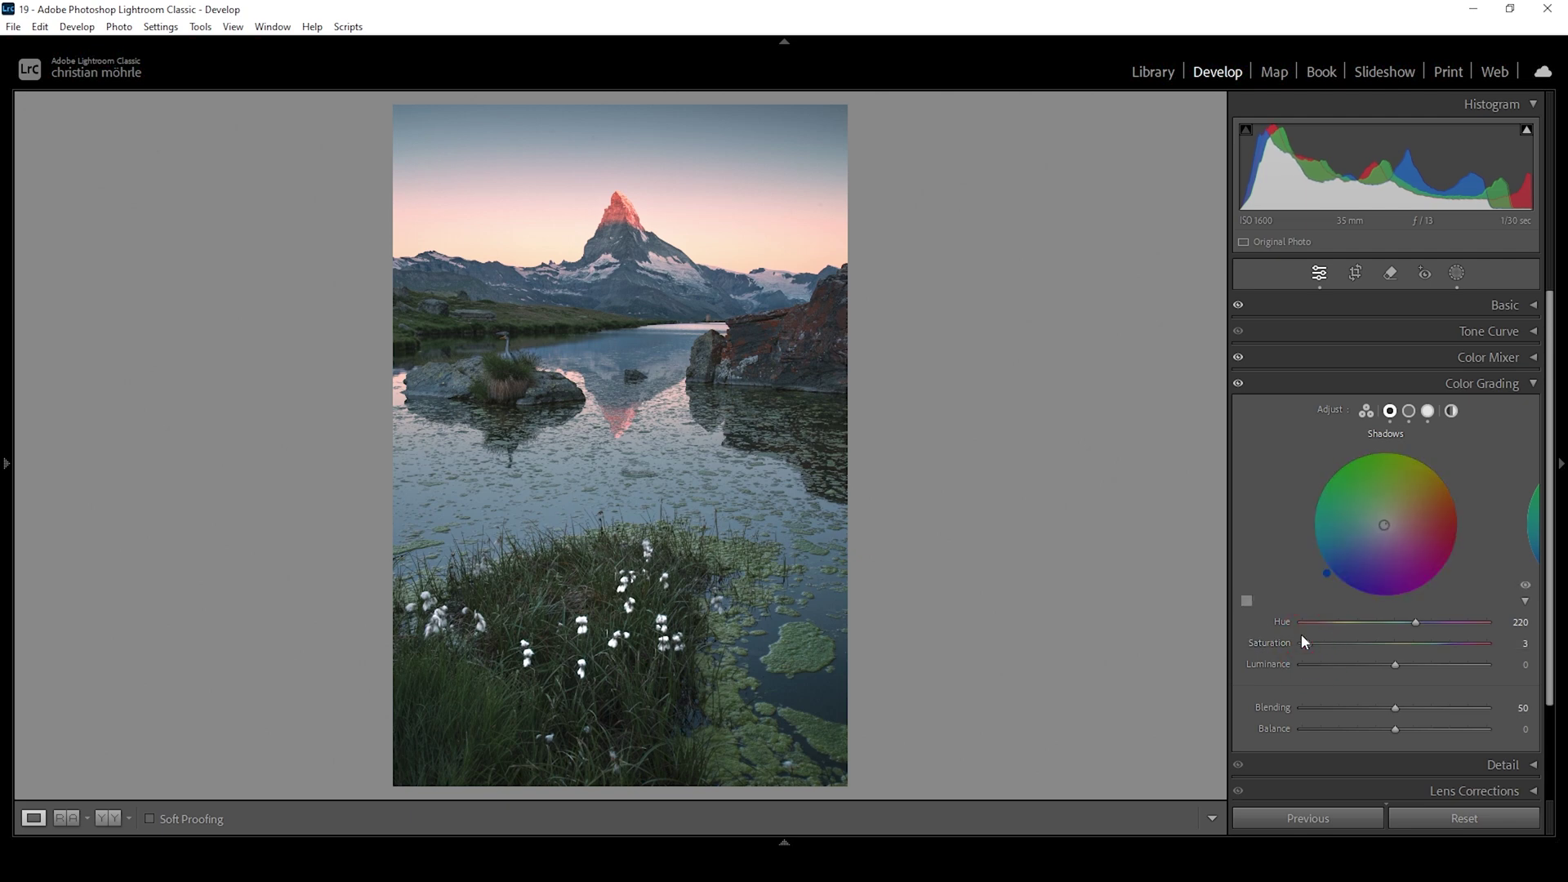
pyautogui.click(1515, 385)
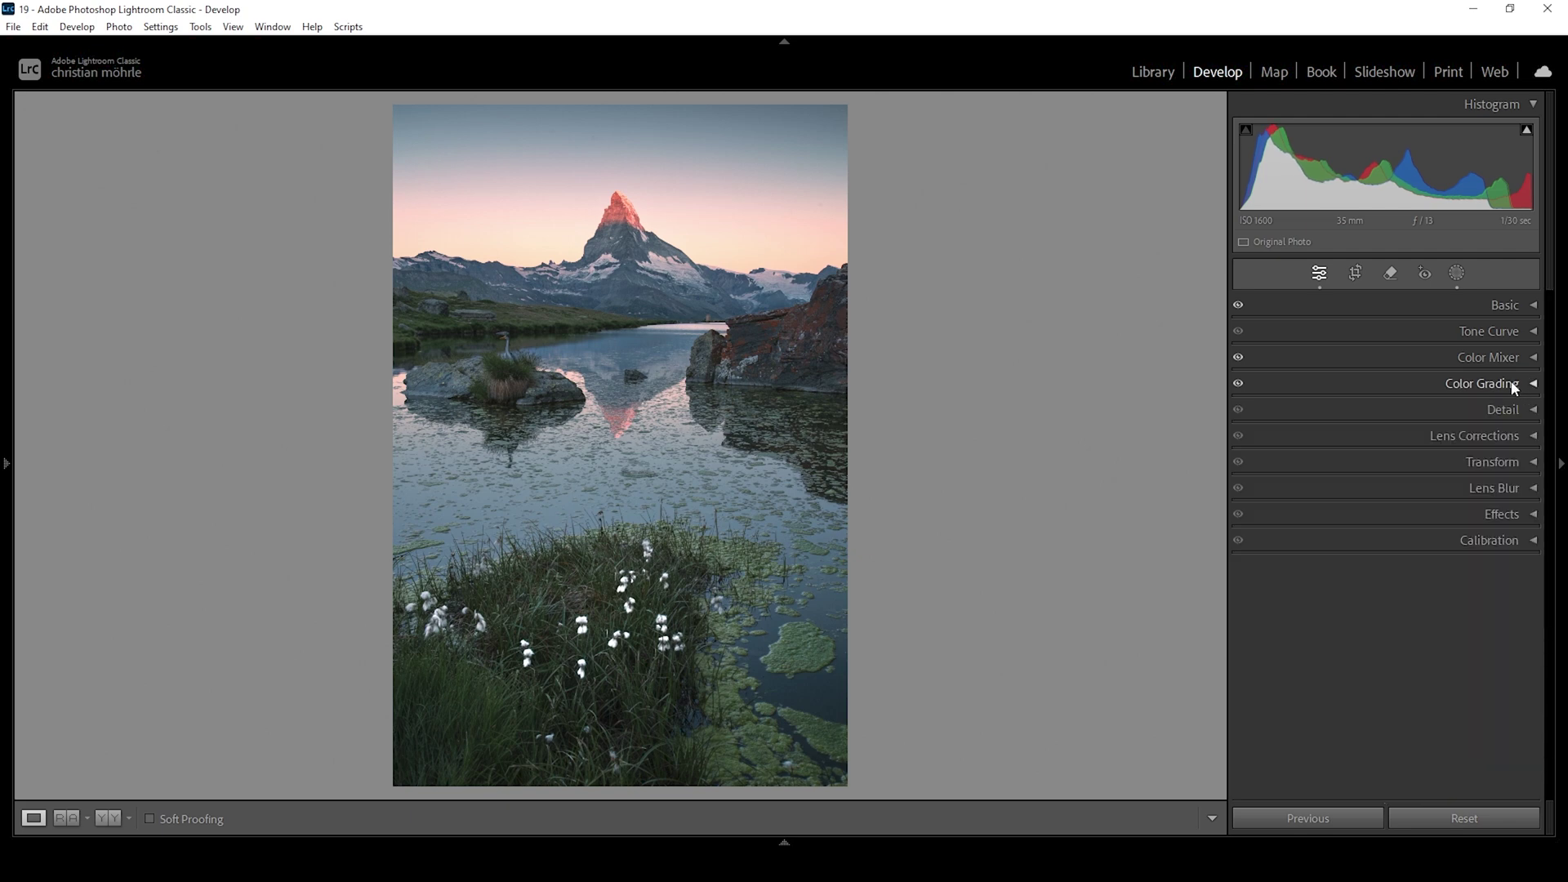
# Step: In Calibration, set Red Primary Saturation to +5, Green to +9 and Blue to +10, and lower the Blue Primary Hue slightly
pyautogui.click(1487, 539)
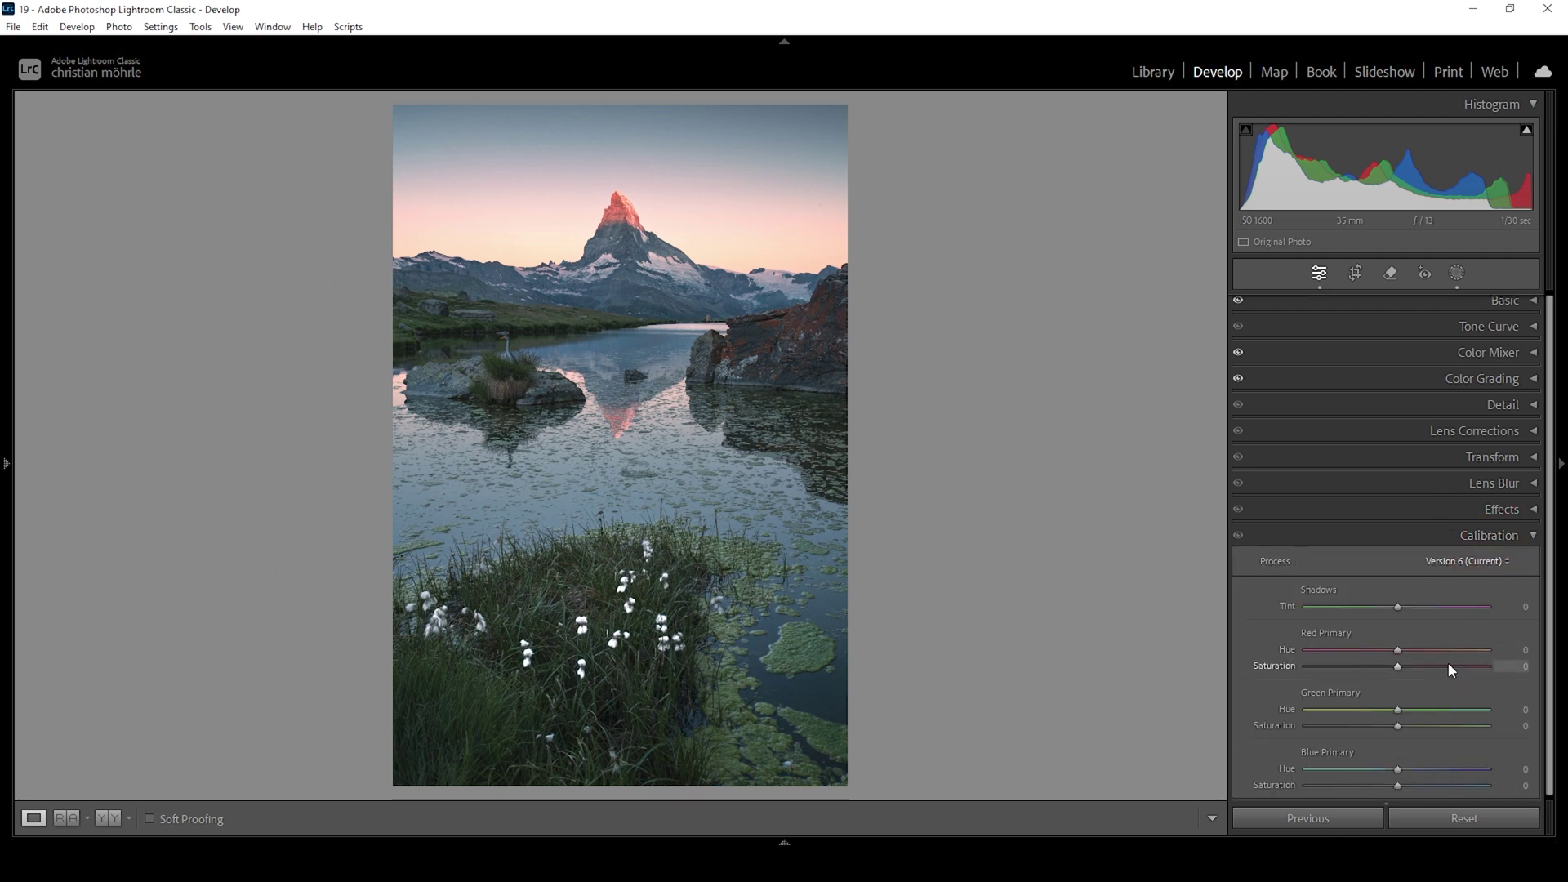
pyautogui.moveTo(1400, 665); pyautogui.dragTo(1408, 665)
pyautogui.moveTo(1397, 725); pyautogui.dragTo(1404, 726)
pyautogui.moveTo(1398, 785); pyautogui.dragTo(1406, 787)
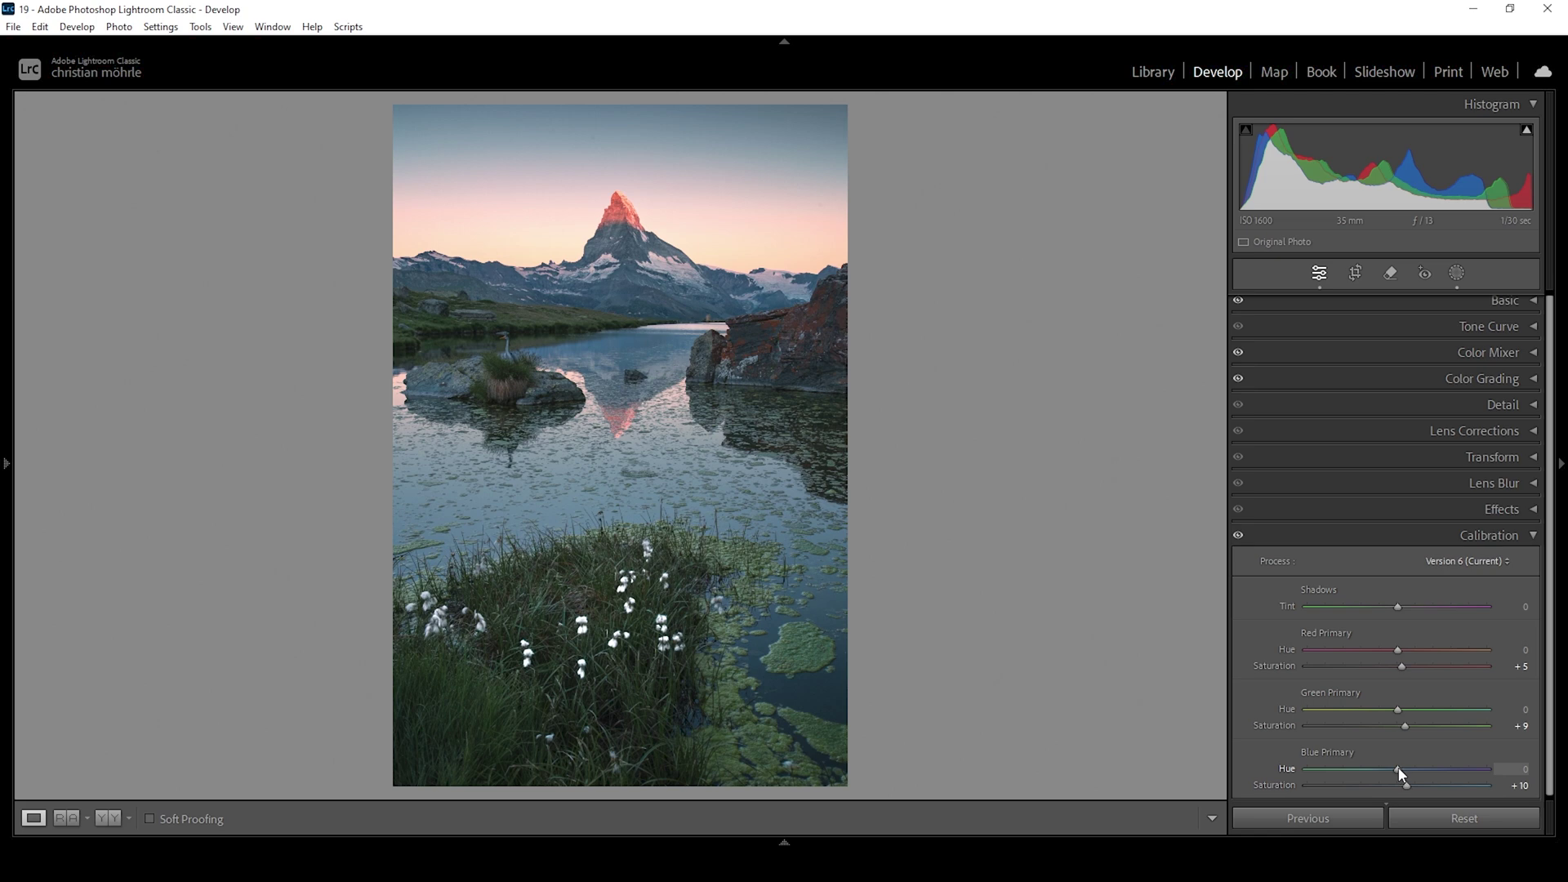
pyautogui.moveTo(1399, 767); pyautogui.dragTo(1392, 771)
pyautogui.click(1417, 535)
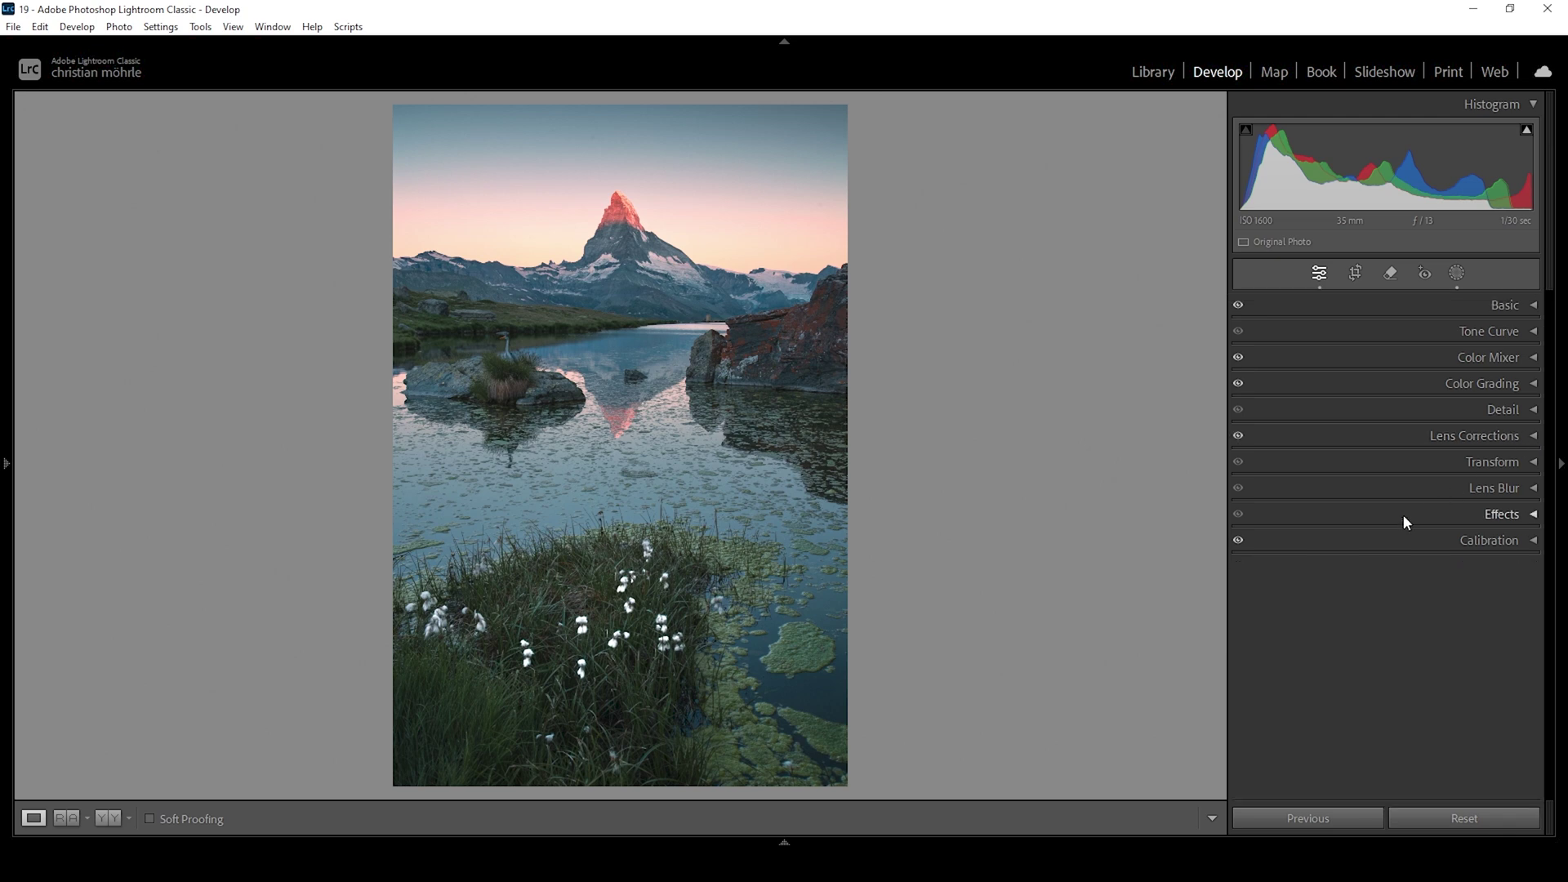
# Step: Set the sharpening Amount to 86, Radius to 0,5, Detail to 100 and Masking to 72
pyautogui.click(1506, 409)
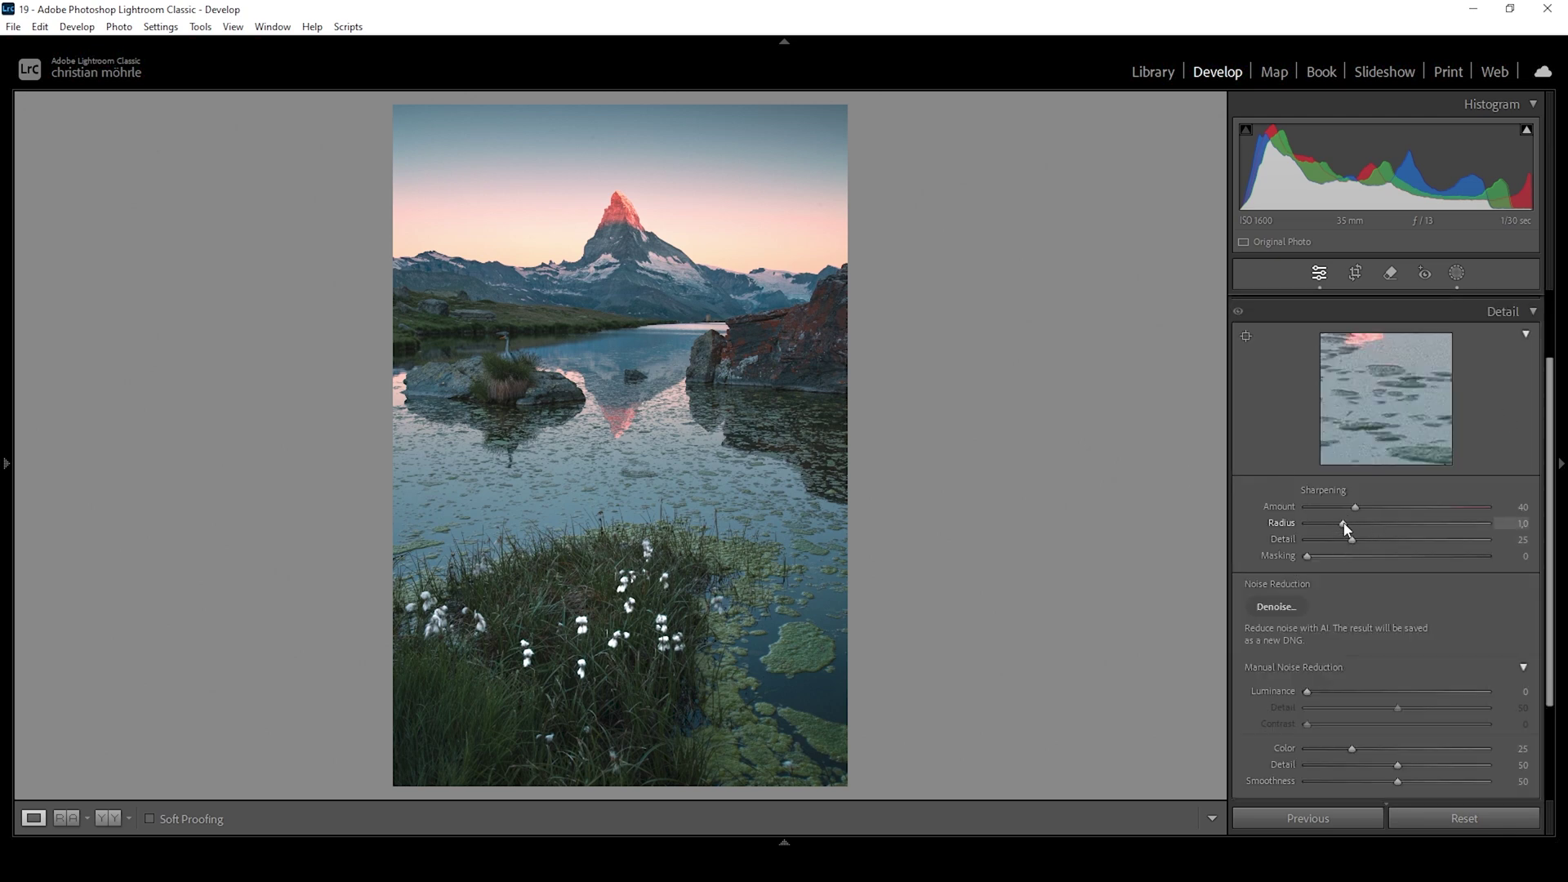
pyautogui.moveTo(1343, 523); pyautogui.dragTo(1034, 509)
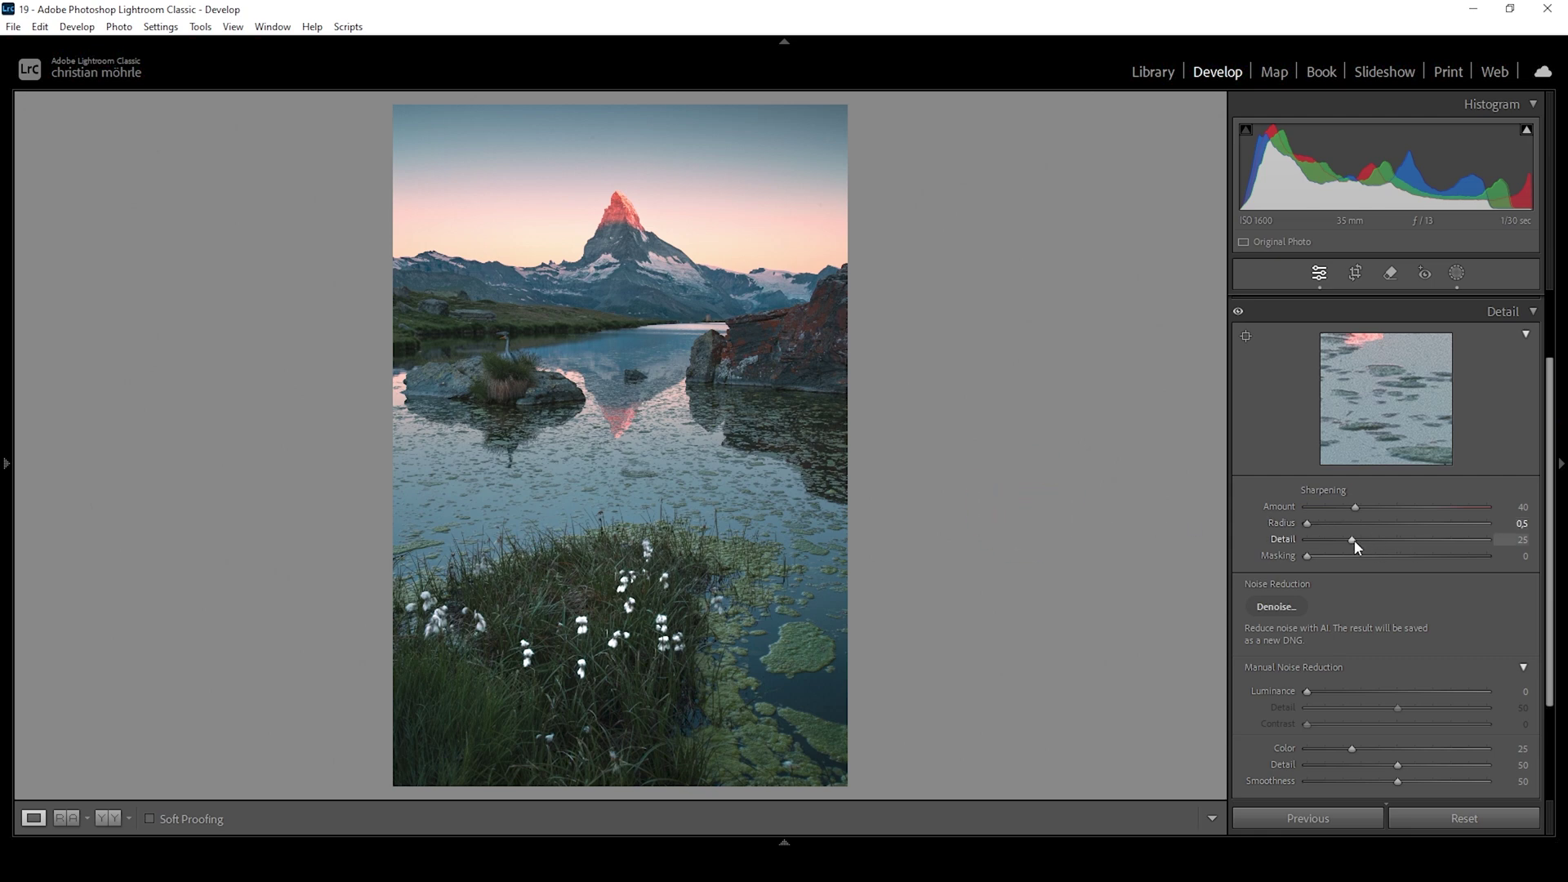
pyautogui.moveTo(1501, 533); pyautogui.dragTo(1554, 536)
pyautogui.moveTo(1311, 559); pyautogui.dragTo(1442, 559)
pyautogui.moveTo(1359, 507); pyautogui.dragTo(1413, 488)
# Step: Open the edited photo in Photoshop and duplicate its layer
pyautogui.click(785, 841)
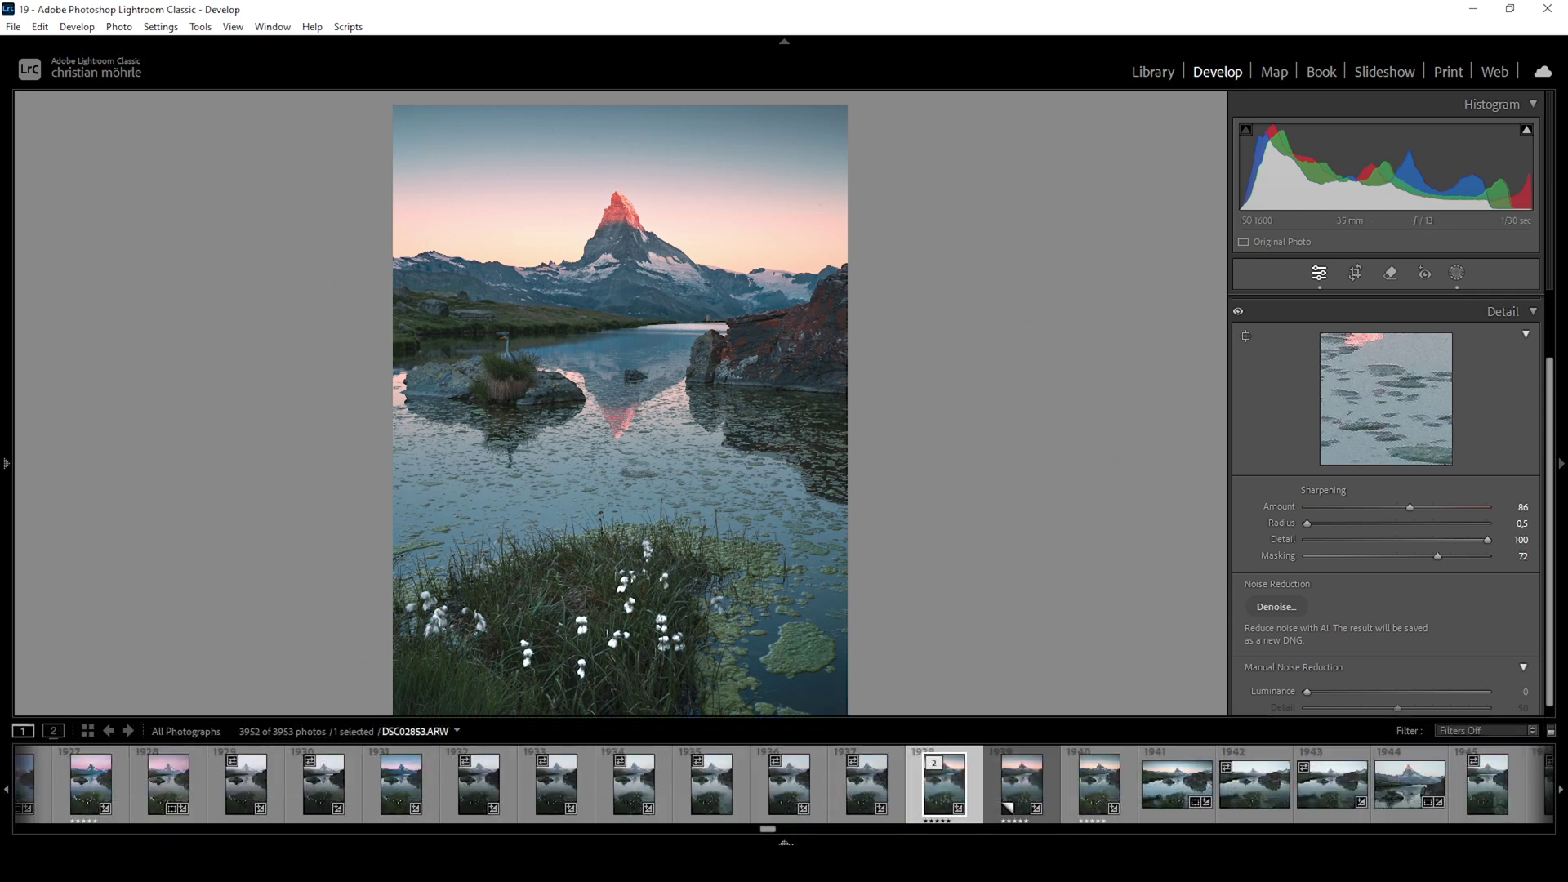
pyautogui.rightClick(937, 792)
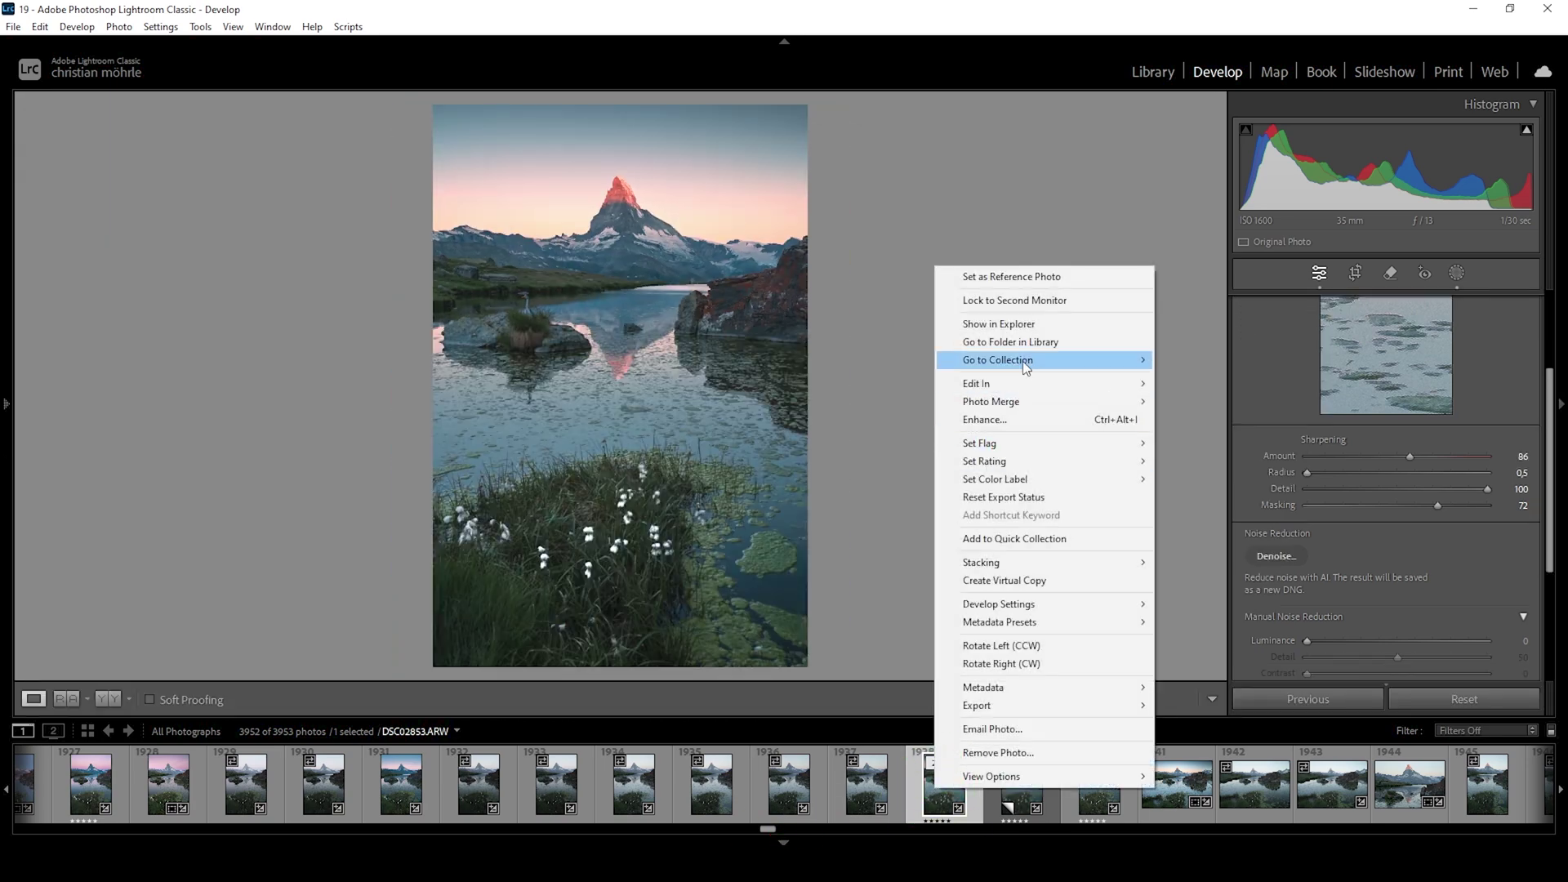
pyautogui.moveTo(1020, 386)
pyautogui.click(1208, 380)
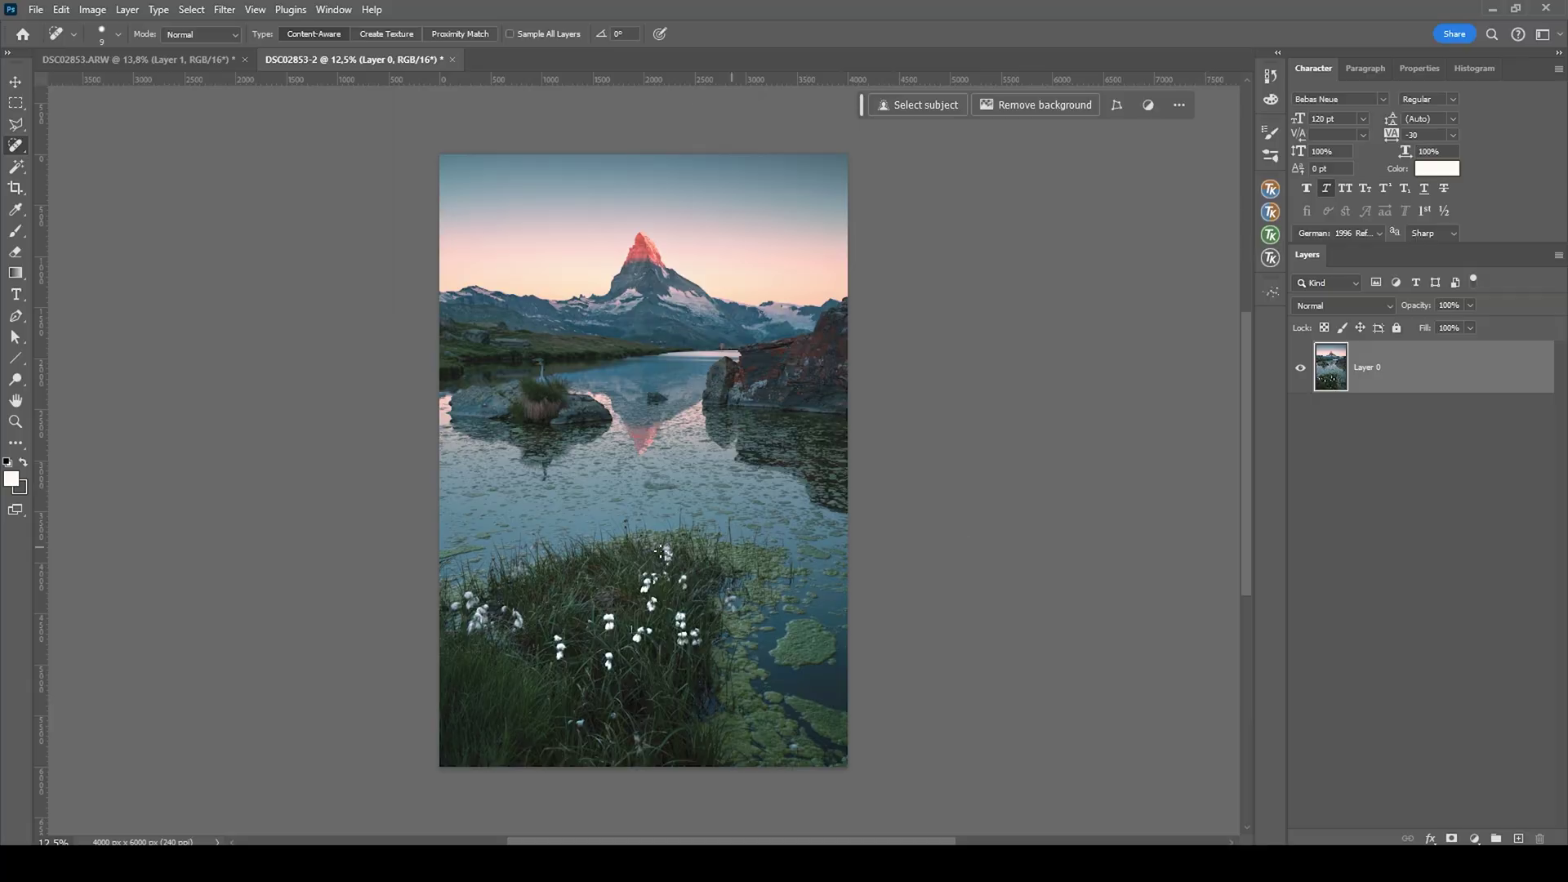
pyautogui.scroll(3, 658, 490)
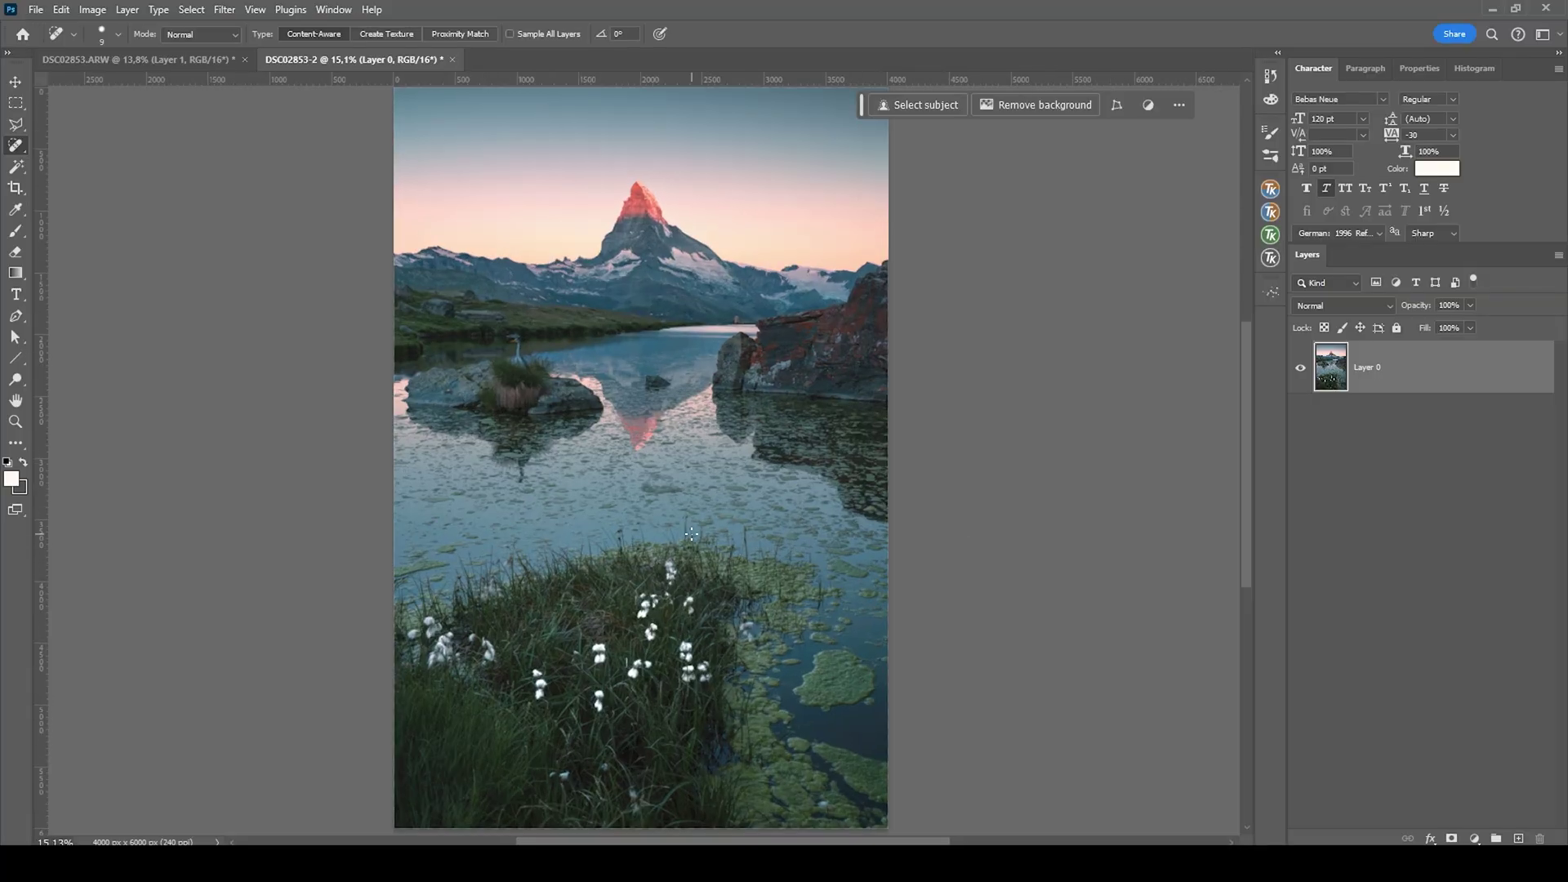
pyautogui.hotkey('ctrl', '-')
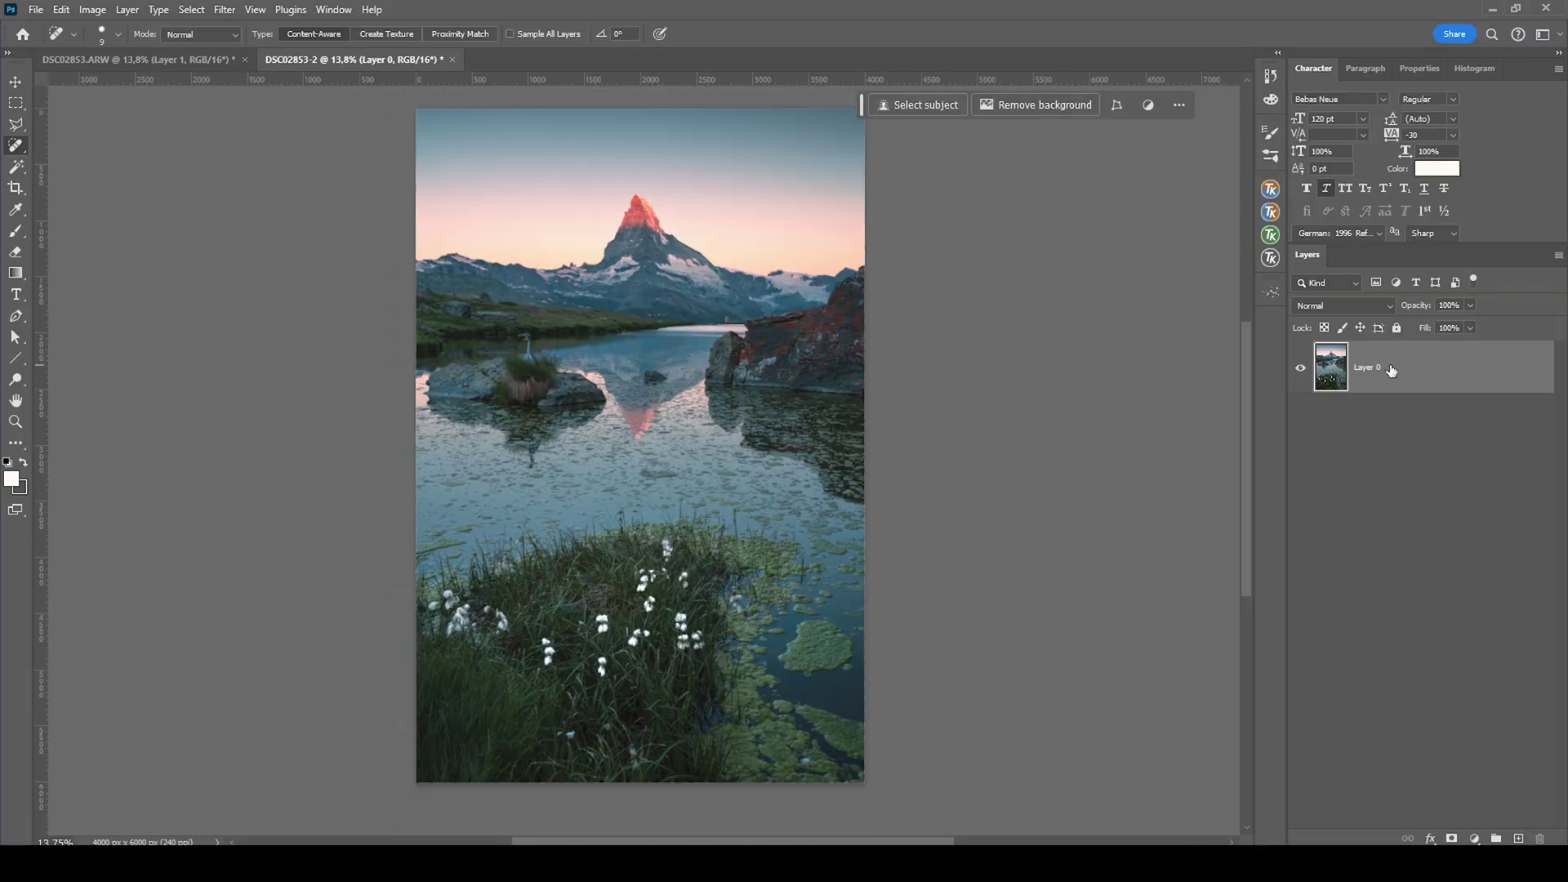
pyautogui.hotkey('ctrl', 'j')
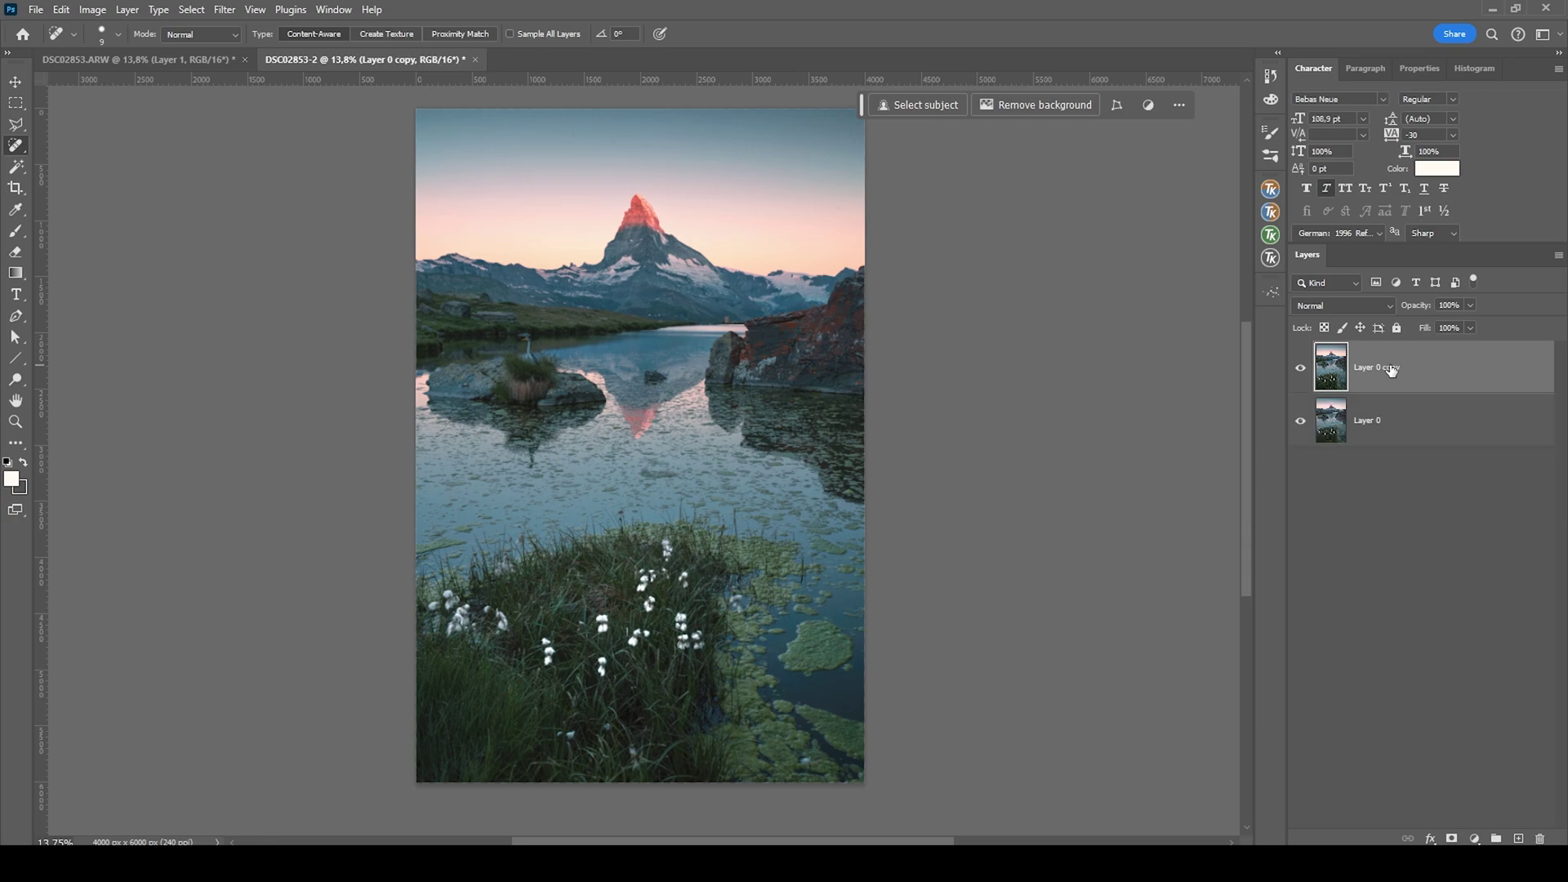
# Step: Remove the small tower and the bush beside it on the far lakeshore with the Spot Healing Brush
pyautogui.scroll(10, 750, 327)
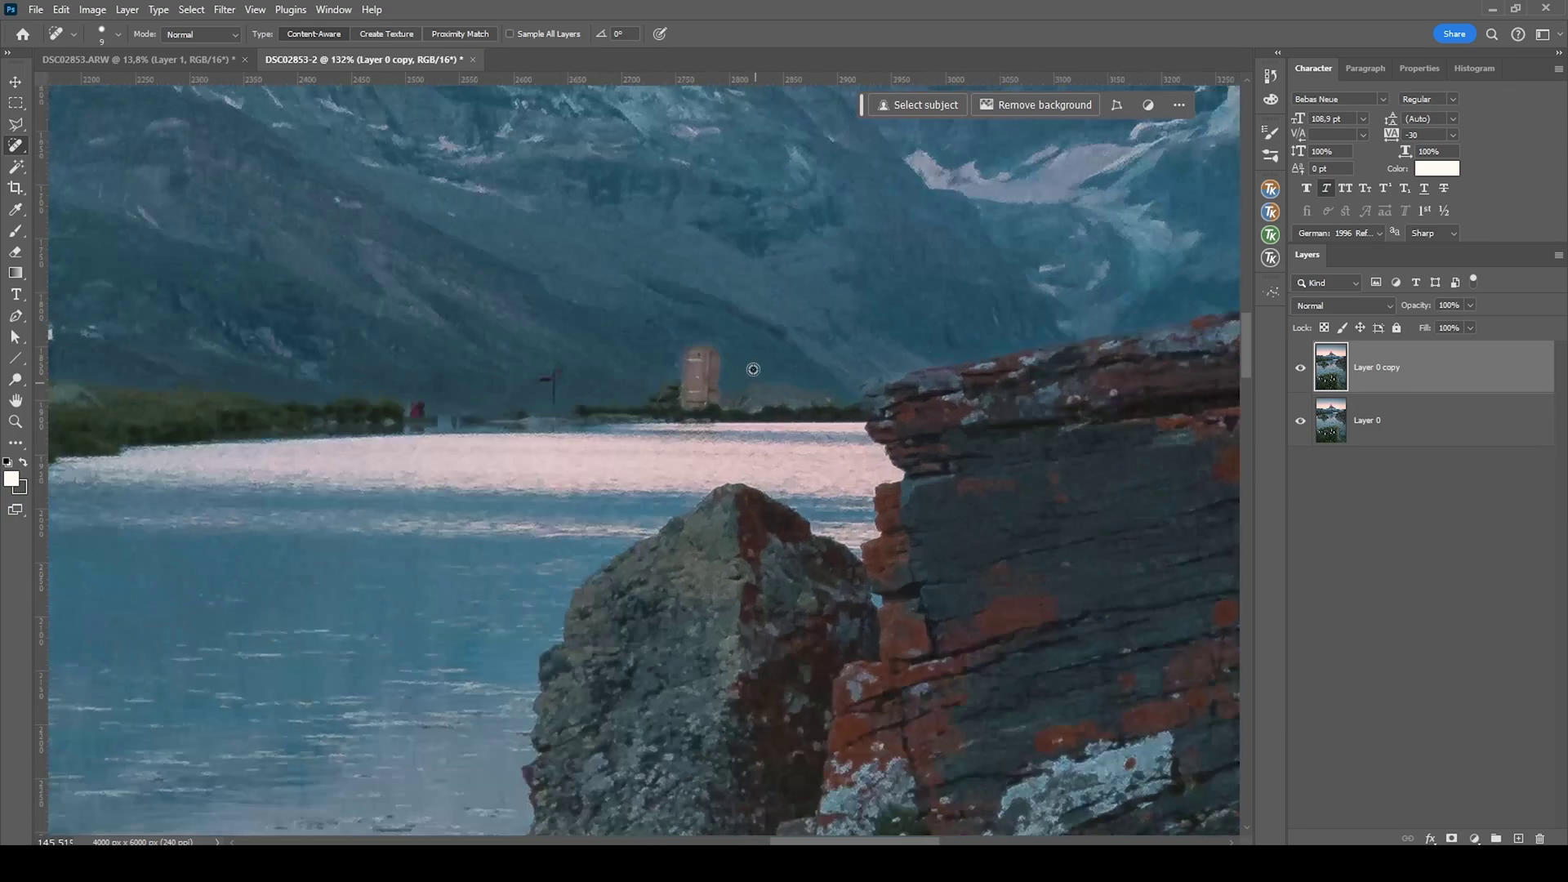
pyautogui.scroll(3, 753, 369)
pyautogui.moveTo(658, 413)
pyautogui.mouseDown()
pyautogui.moveTo(681, 384)
pyautogui.moveTo(643, 423)
pyautogui.moveTo(651, 340)
pyautogui.moveTo(679, 375)
pyautogui.moveTo(669, 419)
pyautogui.mouseUp()
pyautogui.scroll(-2, 683, 412)
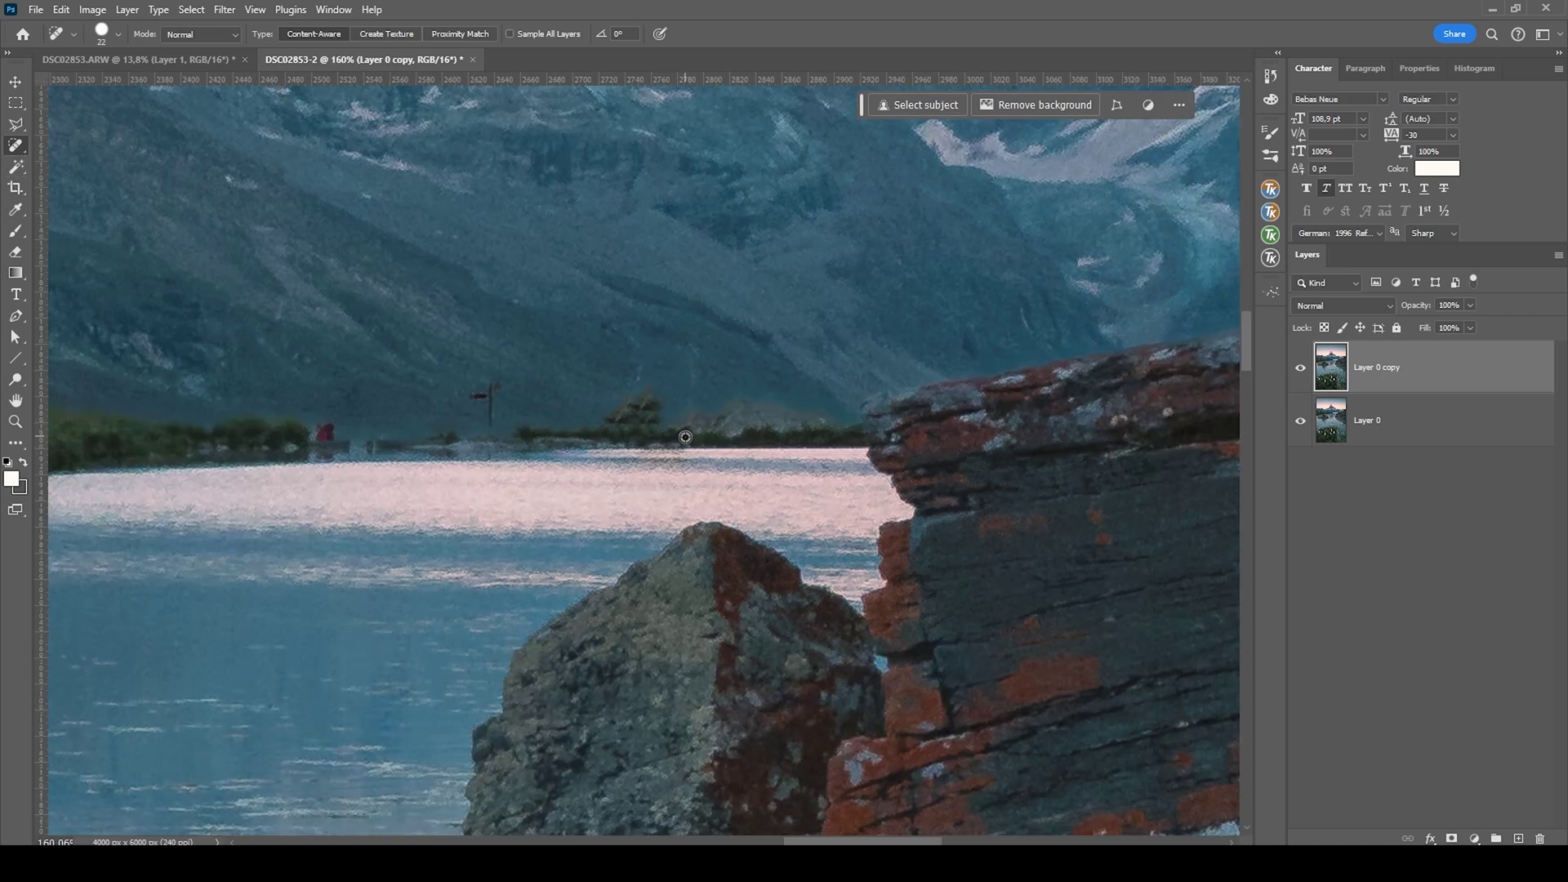
pyautogui.moveTo(648, 406); pyautogui.dragTo(619, 414)
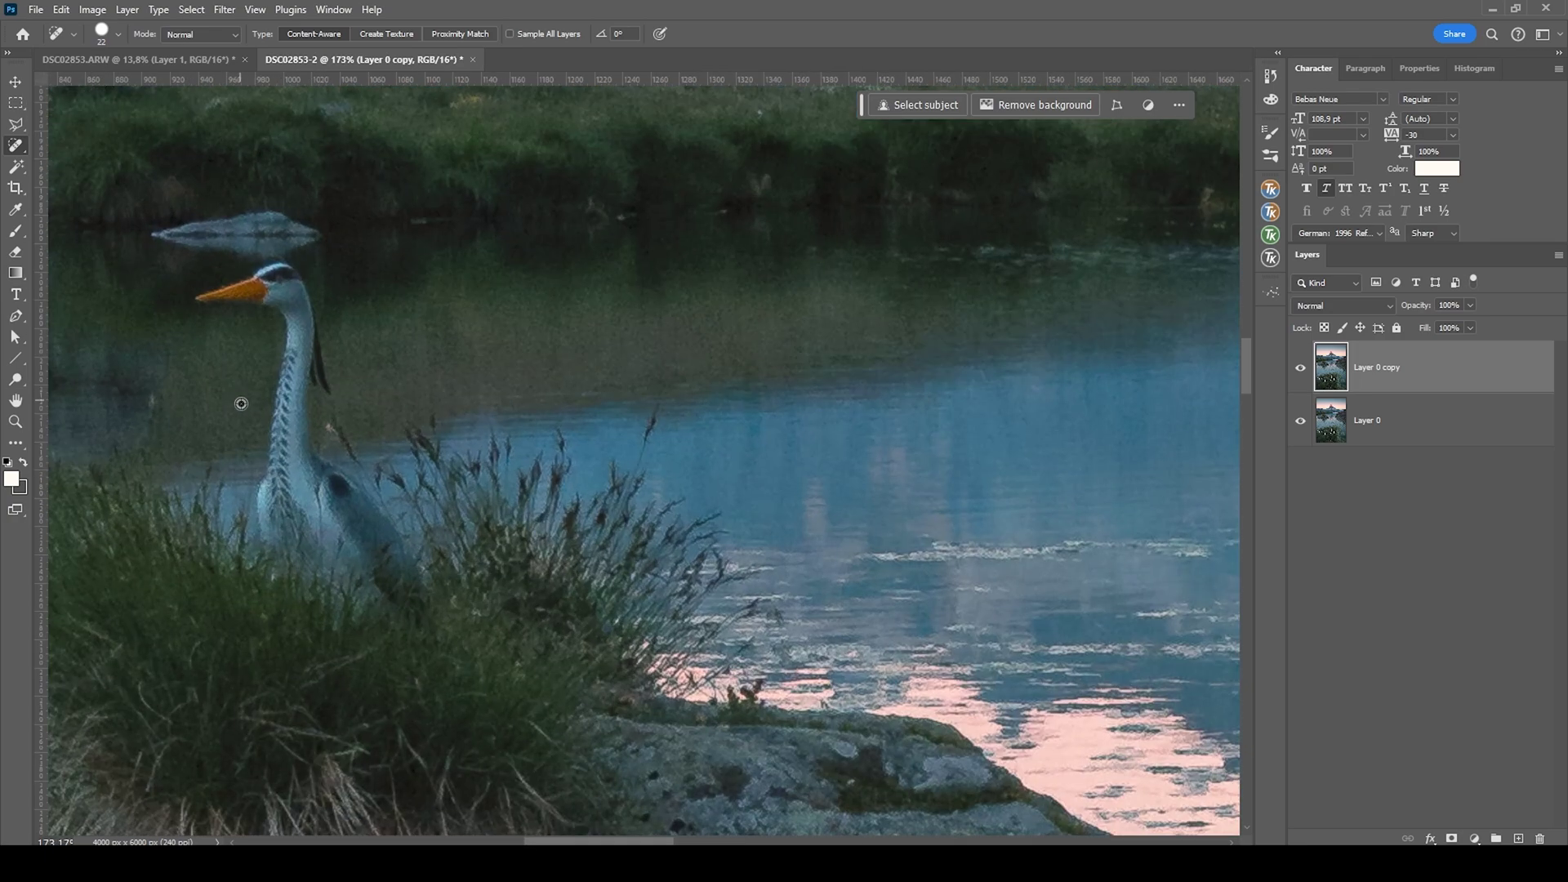
# Step: Remove the heron standing in the grass on the rock with the Spot Healing Brush
pyautogui.hscroll(-1, 302, 413)
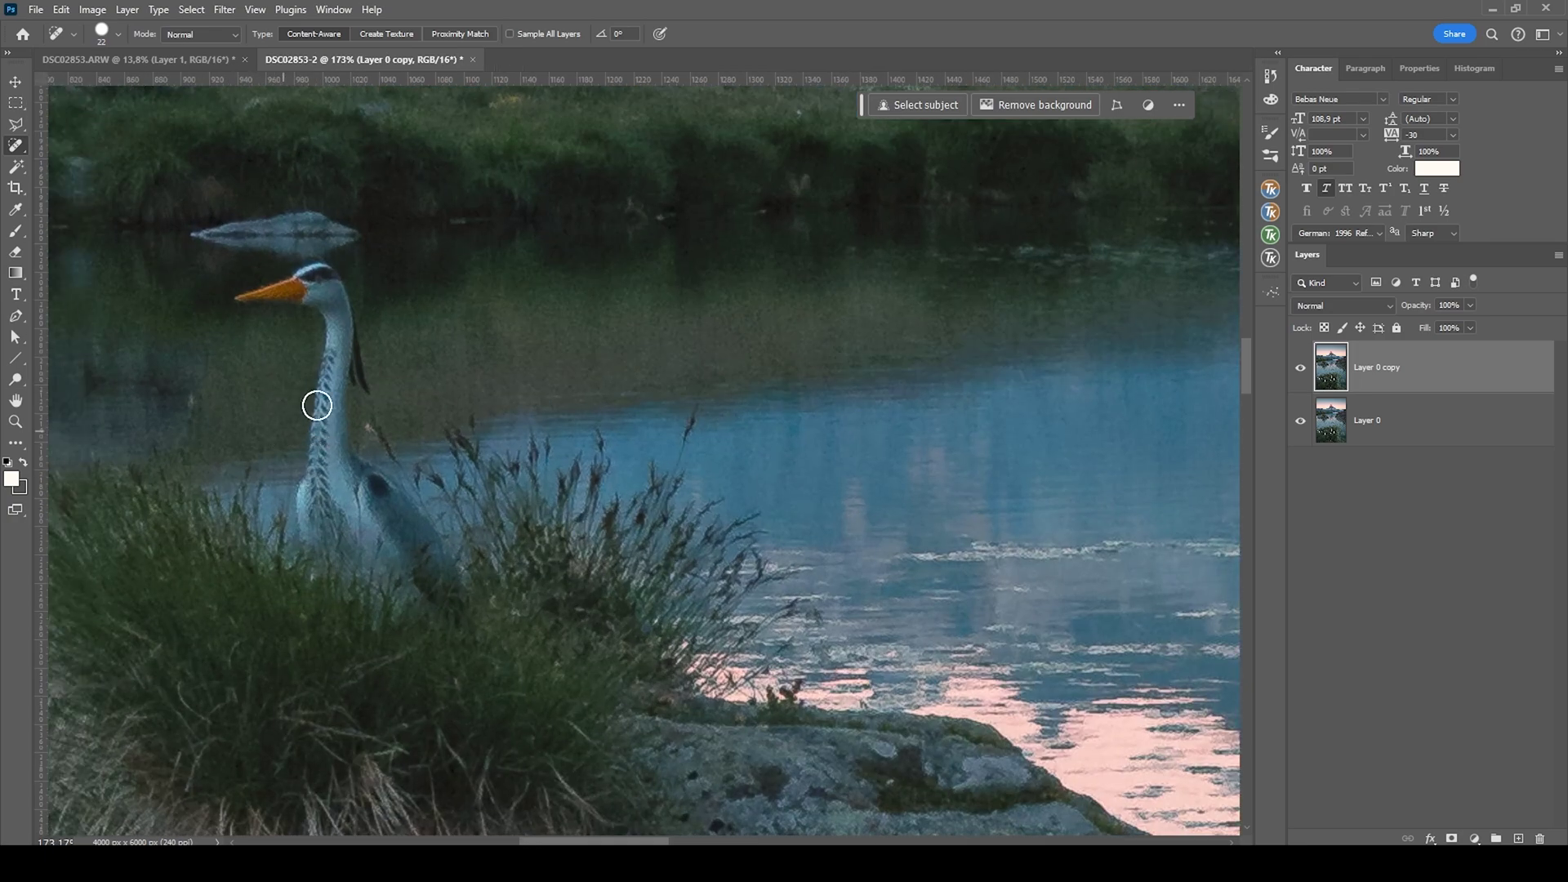
pyautogui.hscroll(-3, 343, 379)
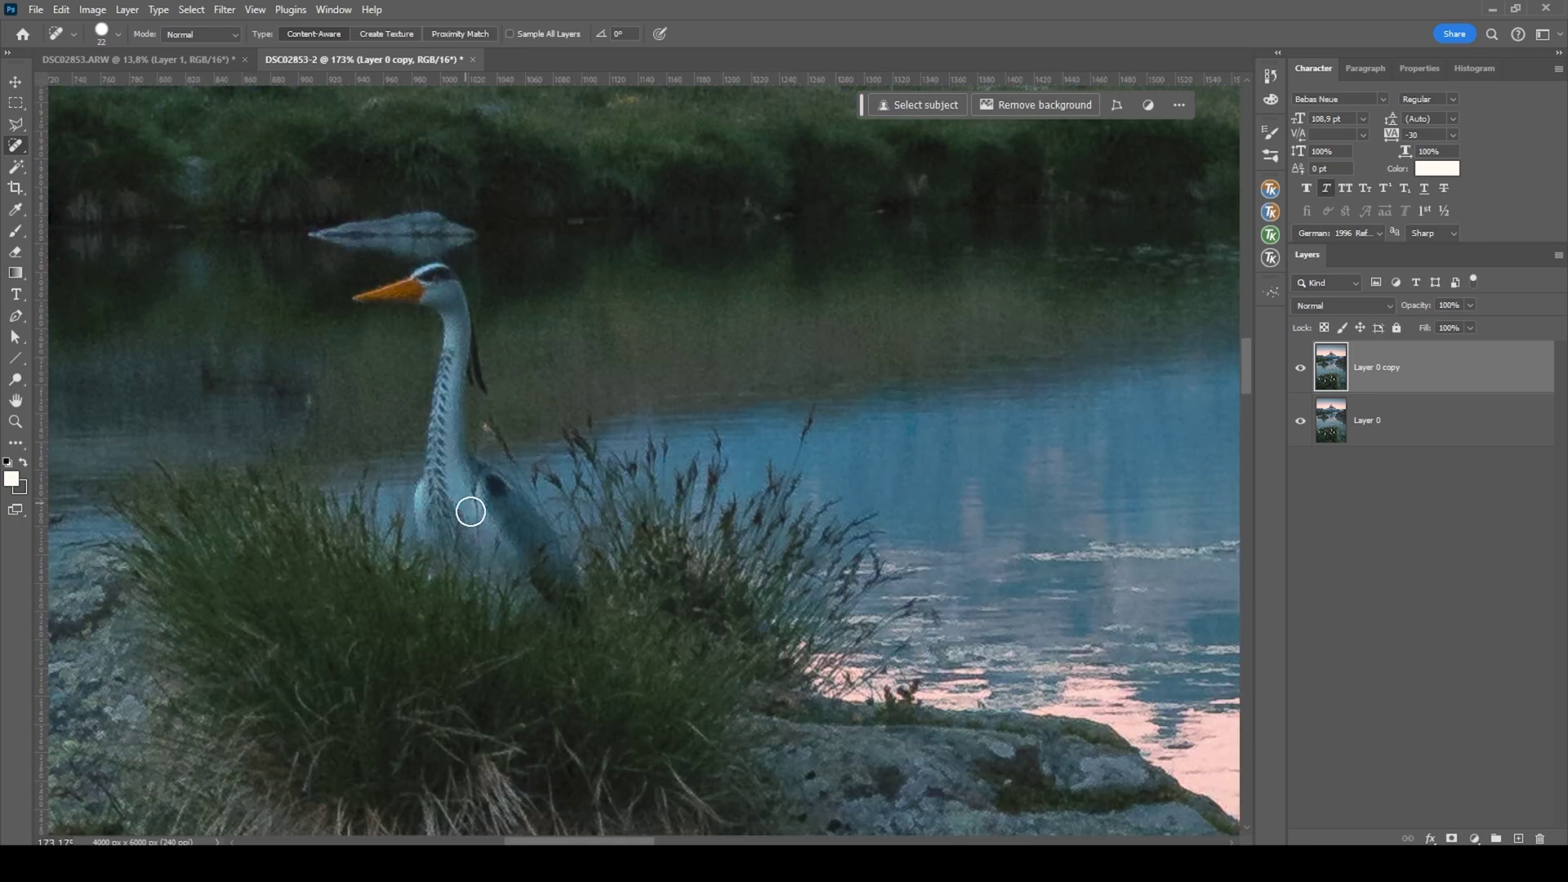
pyautogui.scroll(-1, 327, 535)
pyautogui.scroll(1, 365, 254)
pyautogui.moveTo(365, 252)
pyautogui.mouseDown()
pyautogui.moveTo(357, 238)
pyautogui.moveTo(441, 213)
pyautogui.moveTo(454, 241)
pyautogui.moveTo(417, 237)
pyautogui.moveTo(455, 276)
pyautogui.moveTo(441, 381)
pyautogui.moveTo(469, 252)
pyautogui.moveTo(476, 336)
pyautogui.moveTo(431, 433)
pyautogui.moveTo(464, 433)
pyautogui.mouseUp()
pyautogui.scroll(-1, 477, 335)
pyautogui.moveTo(451, 490); pyautogui.dragTo(542, 535)
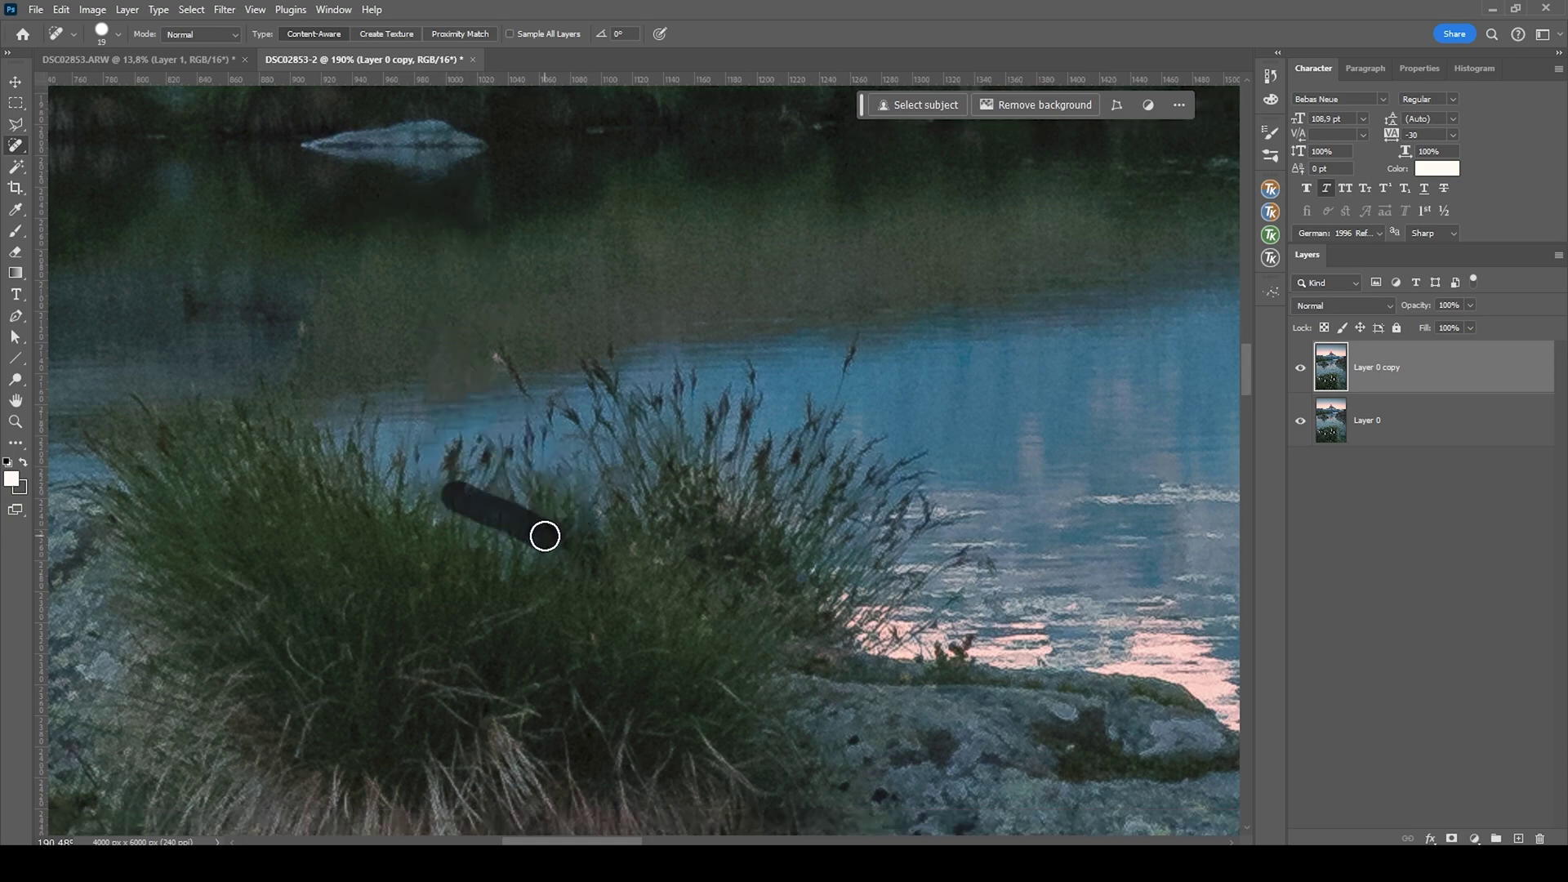
# Step: Heal a dust spot in the sky above the Matterhorn peak
pyautogui.scroll(-5, 595, 547)
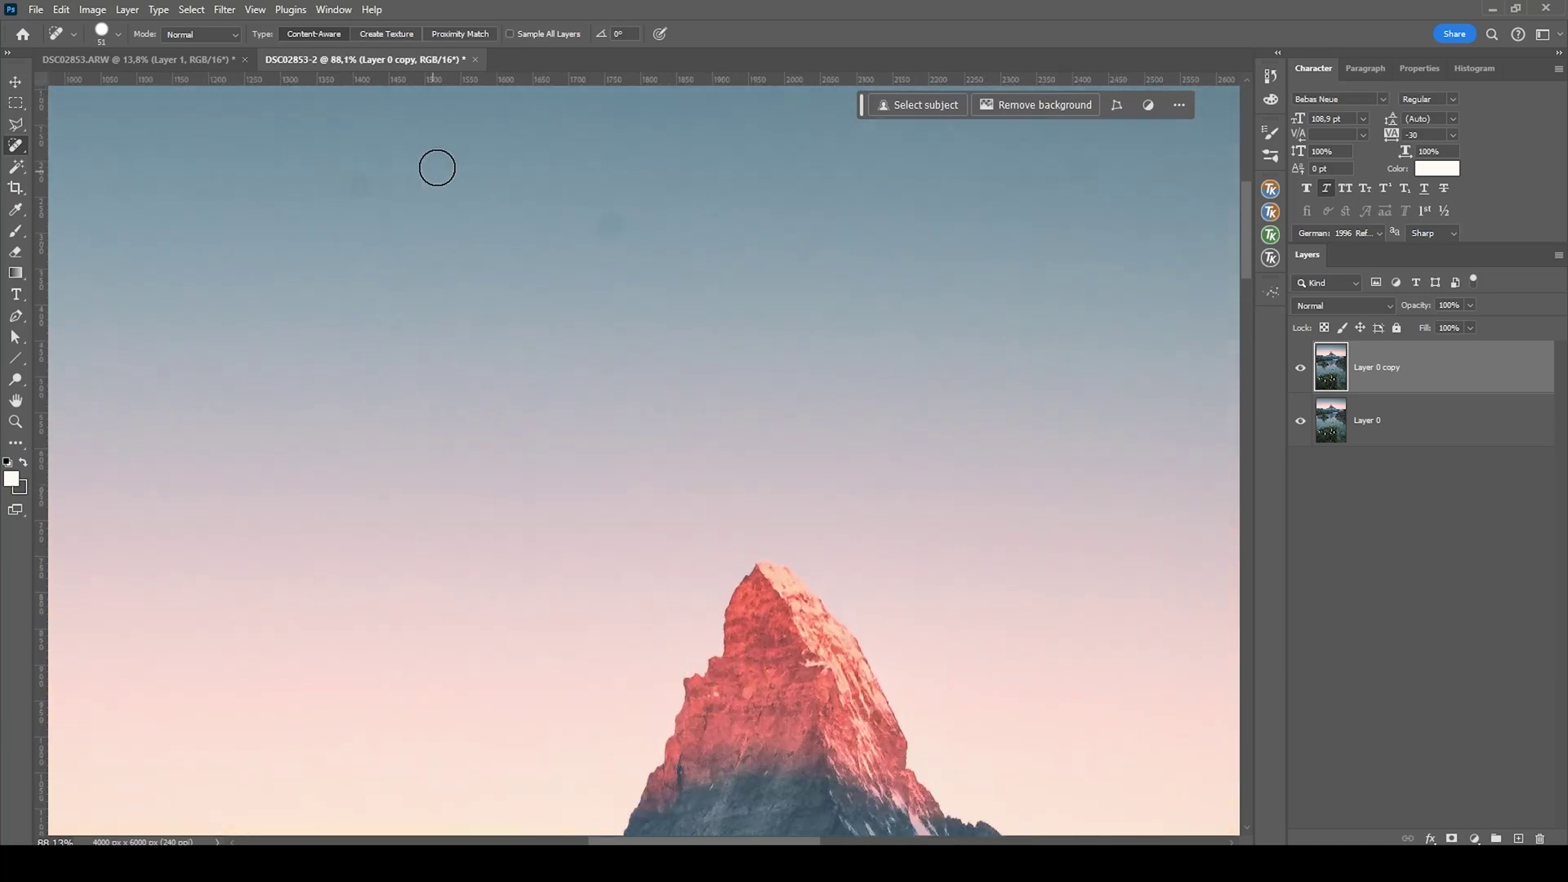
pyautogui.scroll(3, 438, 180)
pyautogui.click(690, 300)
pyautogui.scroll(-5, 420, 291)
pyautogui.scroll(-2, 621, 589)
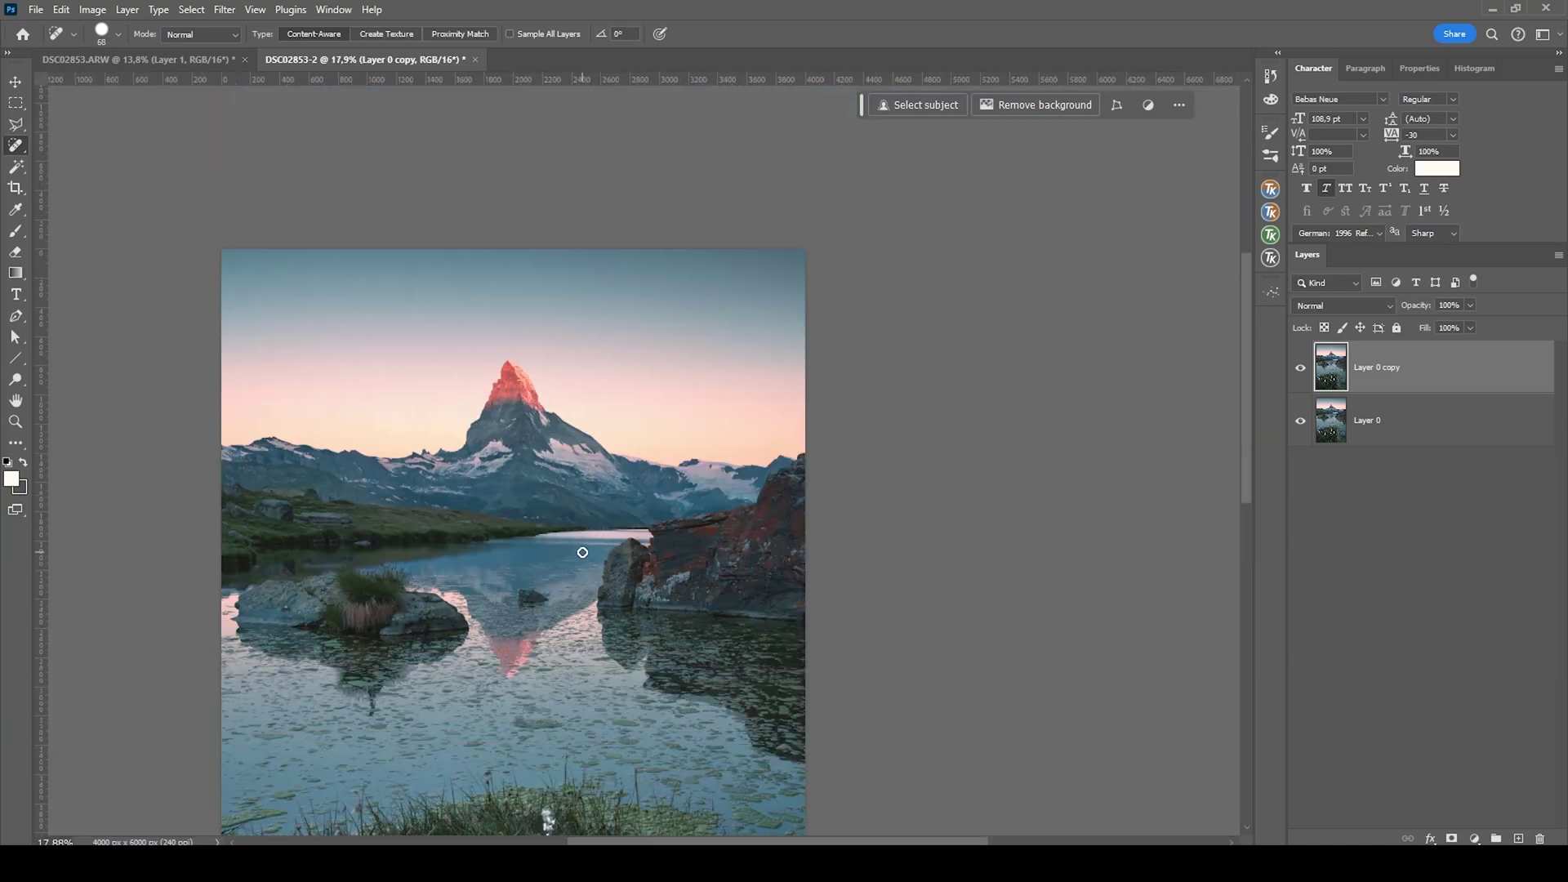
# Step: Reduce the Spot Healing Brush to 14 px and remove the small floating leaves beside the tip of the mountain's reflection
pyautogui.scroll(2, 581, 549)
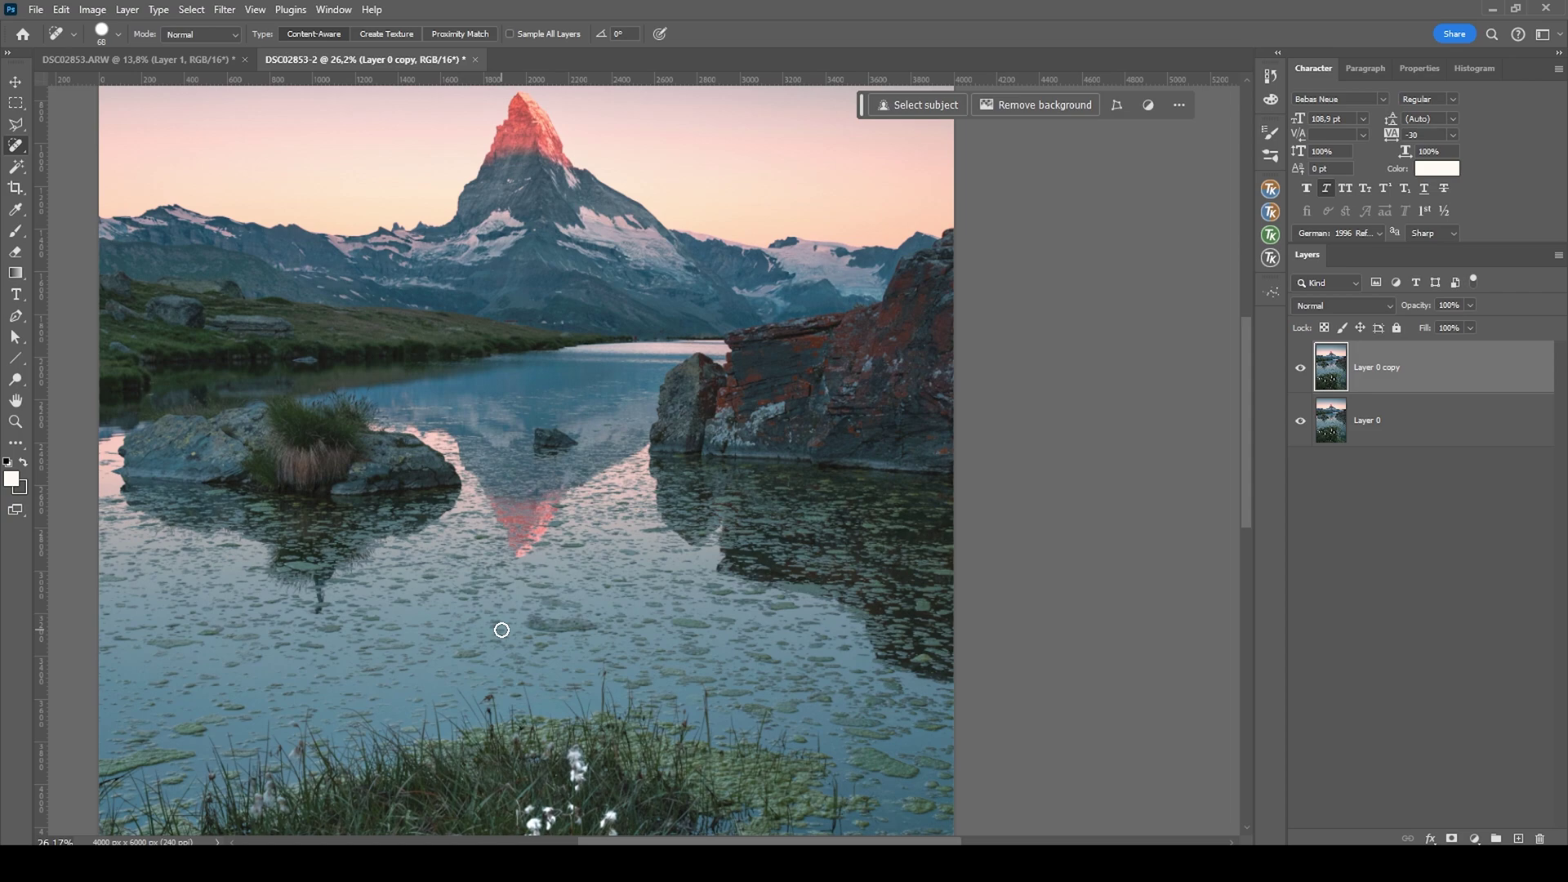
pyautogui.scroll(4, 543, 575)
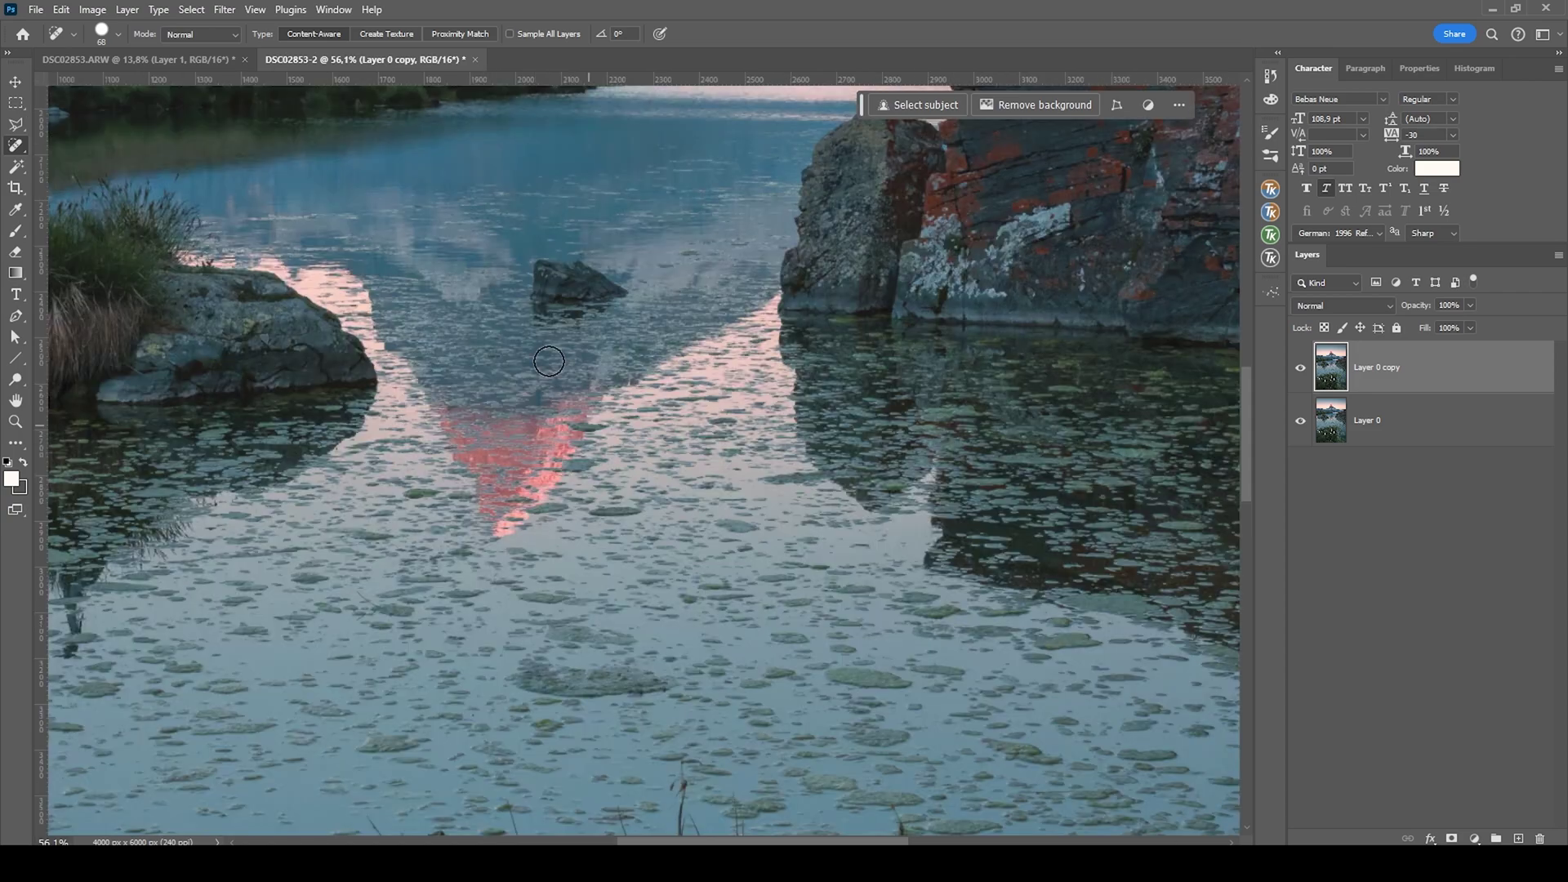
pyautogui.scroll(6, 584, 564)
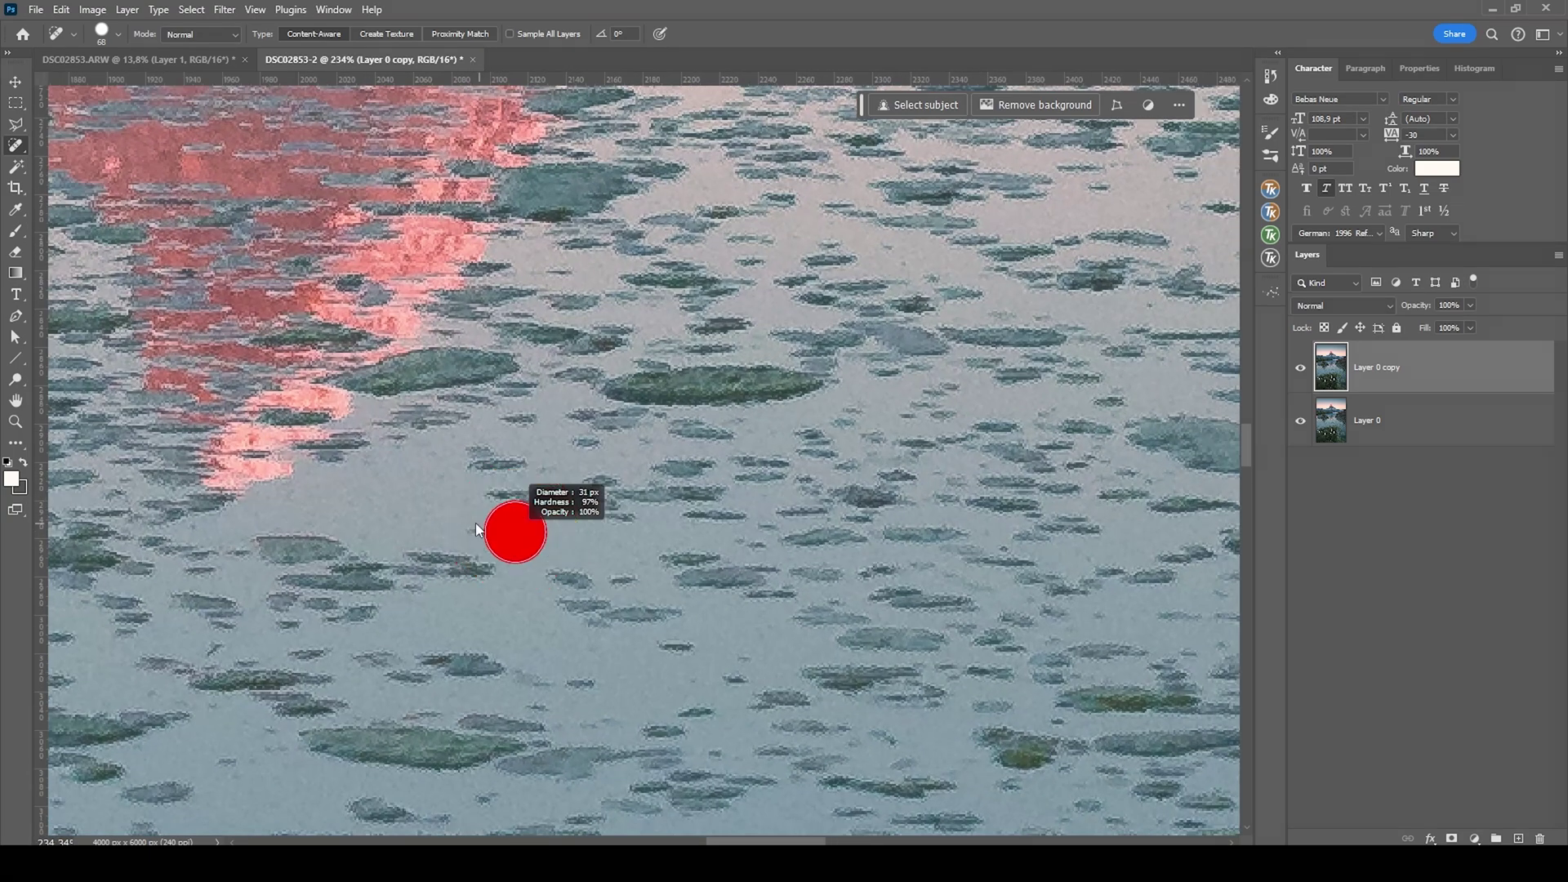
pyautogui.moveTo(478, 529)
pyautogui.mouseDown()
pyautogui.moveTo(525, 514)
pyautogui.moveTo(506, 526)
pyautogui.mouseUp()
pyautogui.click(479, 536)
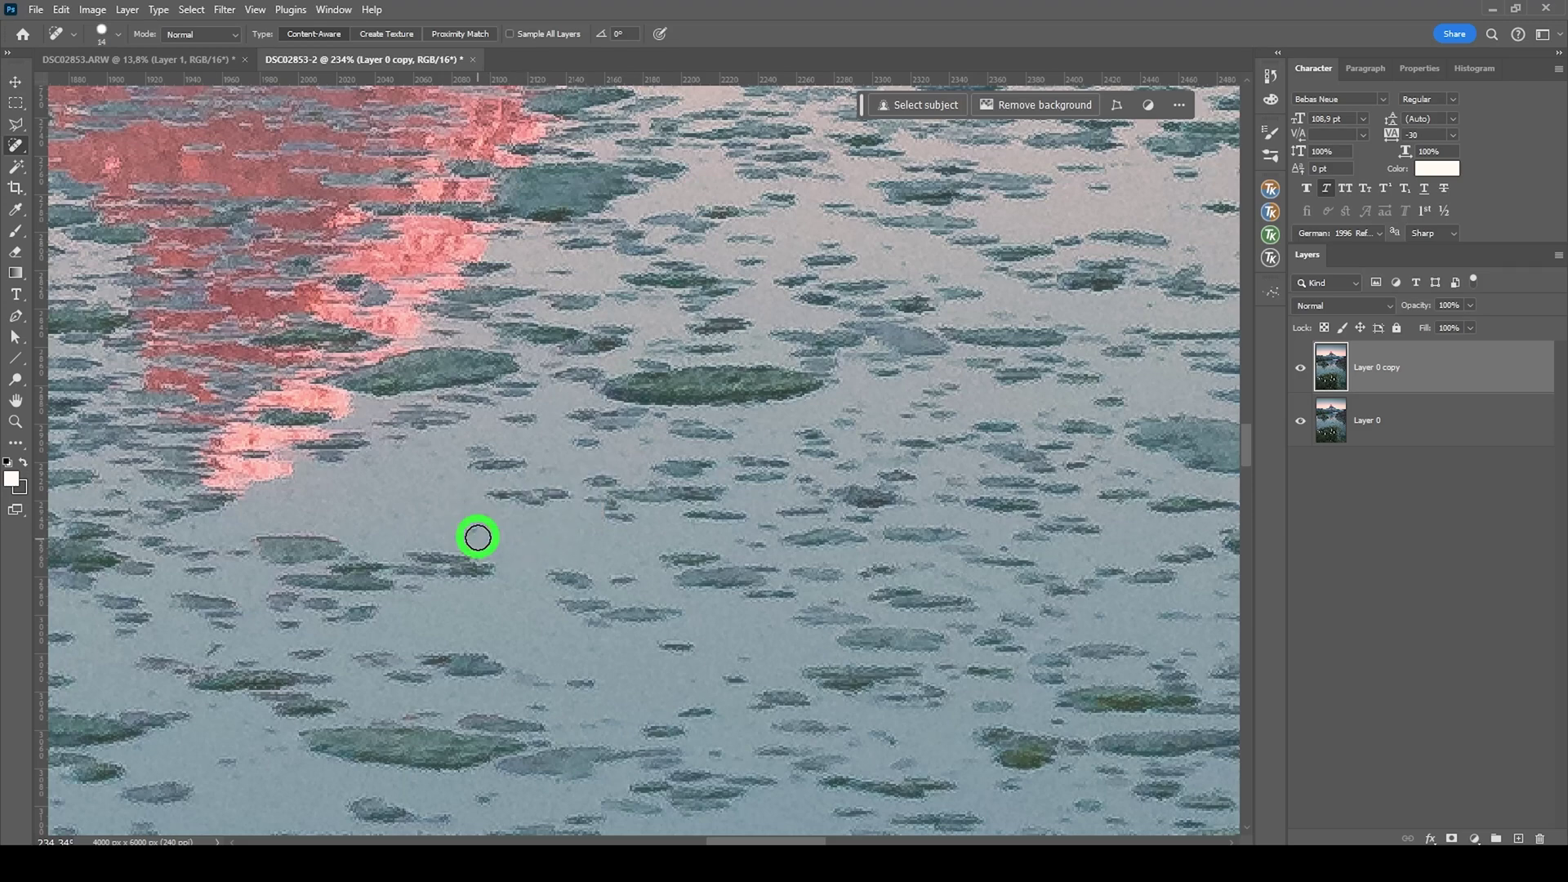
pyautogui.moveTo(465, 453); pyautogui.dragTo(520, 470)
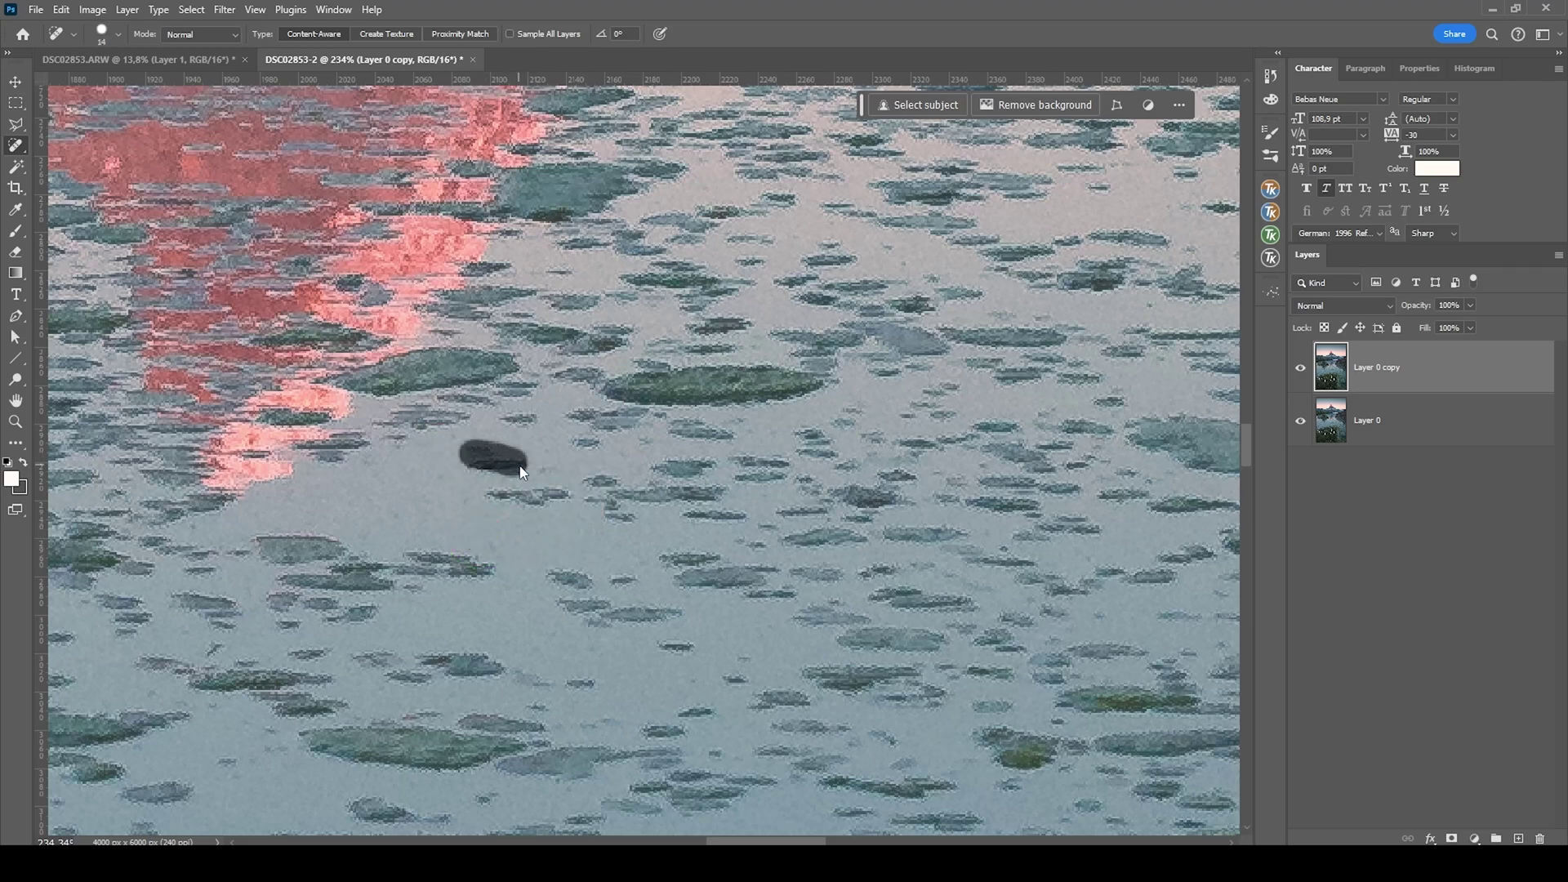
pyautogui.click(543, 465)
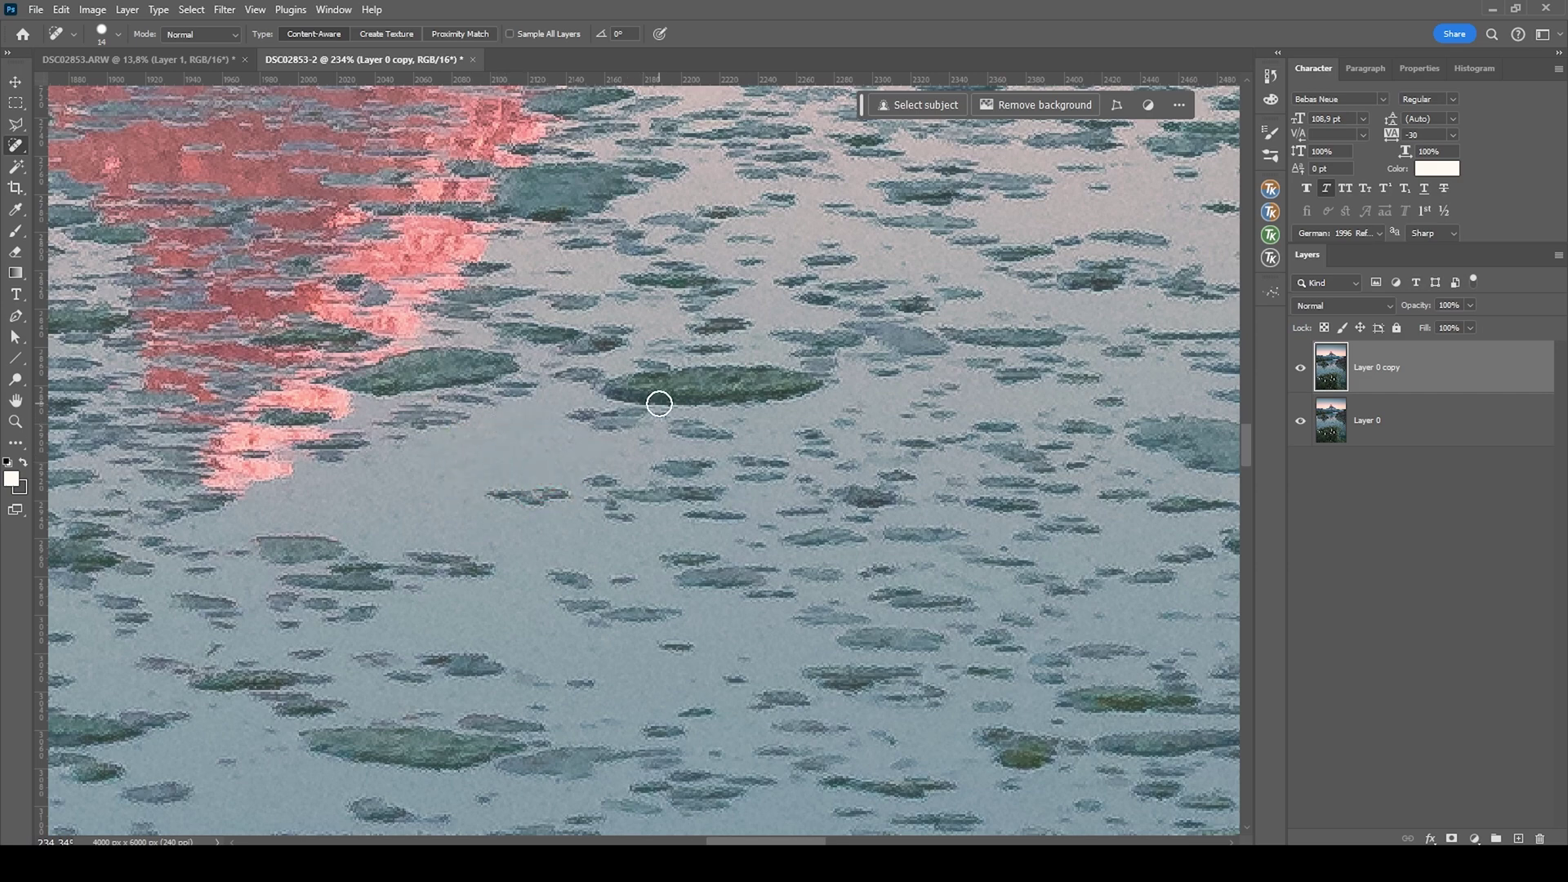
# Step: Heal the scattered small leaves in the open water below the tip of the mountain's reflection
pyautogui.click(683, 644)
pyautogui.click(740, 661)
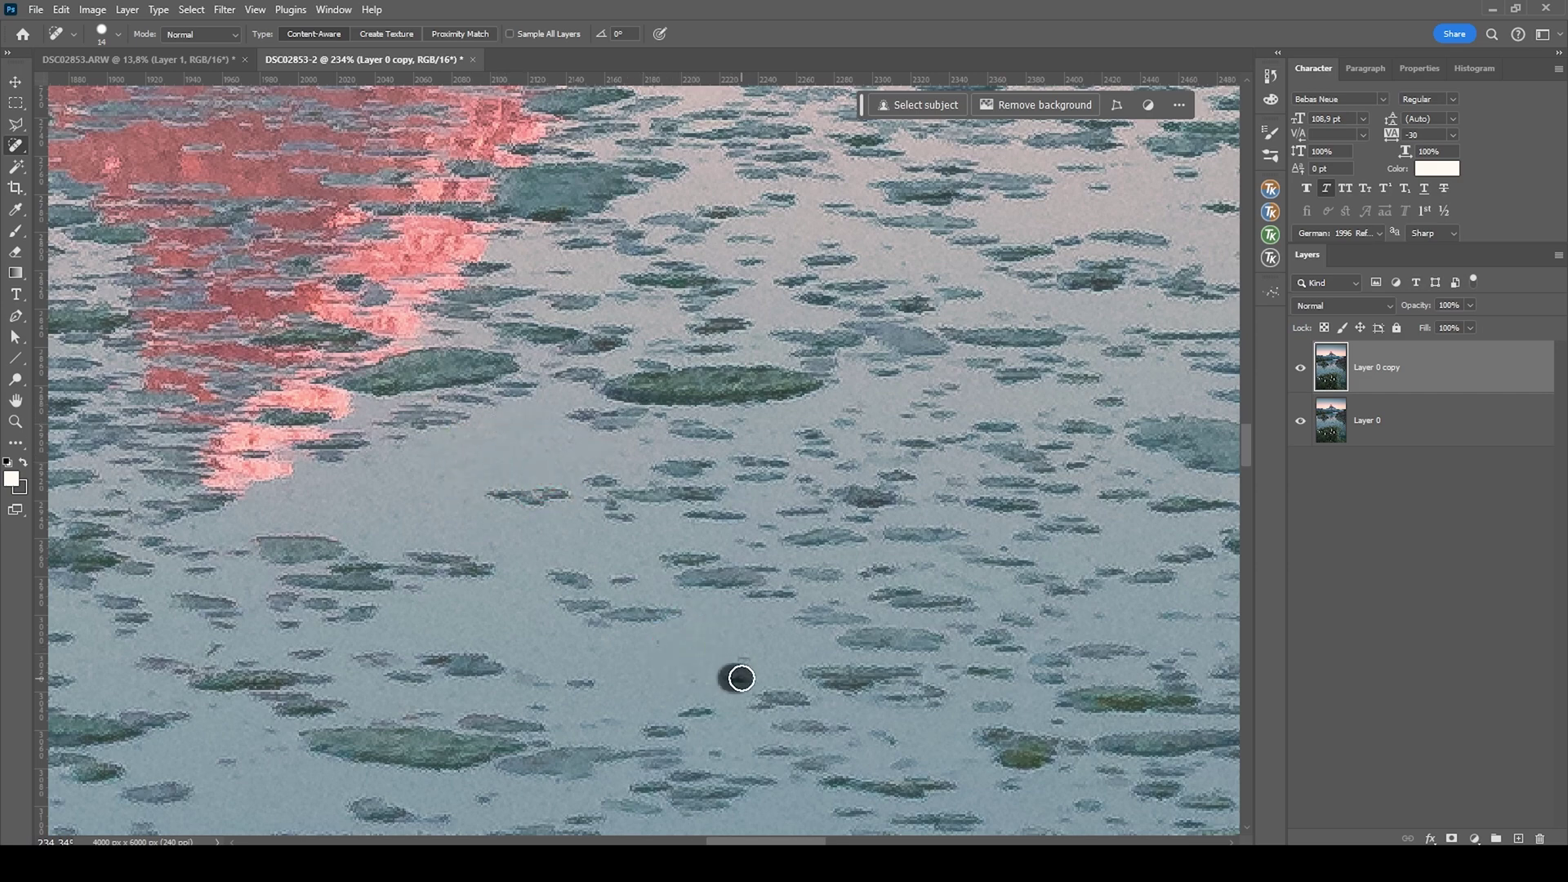
pyautogui.click(582, 681)
pyautogui.click(707, 711)
pyautogui.click(689, 728)
pyautogui.click(717, 748)
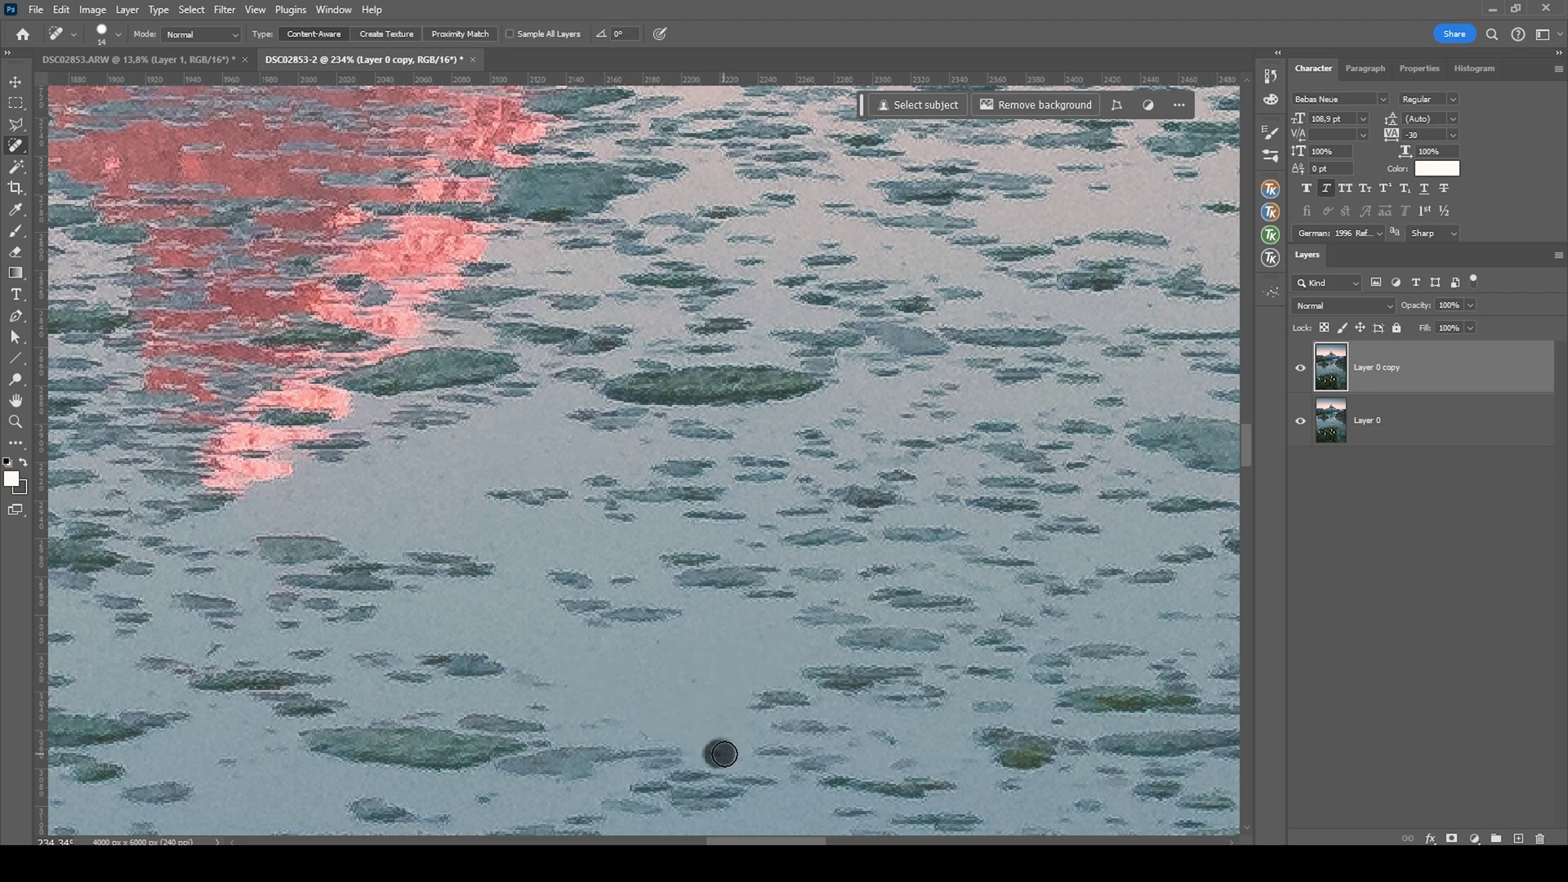
# Step: Clear more floating leaves from the water between the reflection's tip and the large plant patch with the Spot Healing Brush
pyautogui.scroll(-1, 791, 748)
pyautogui.click(622, 505)
pyautogui.scroll(-2, 694, 653)
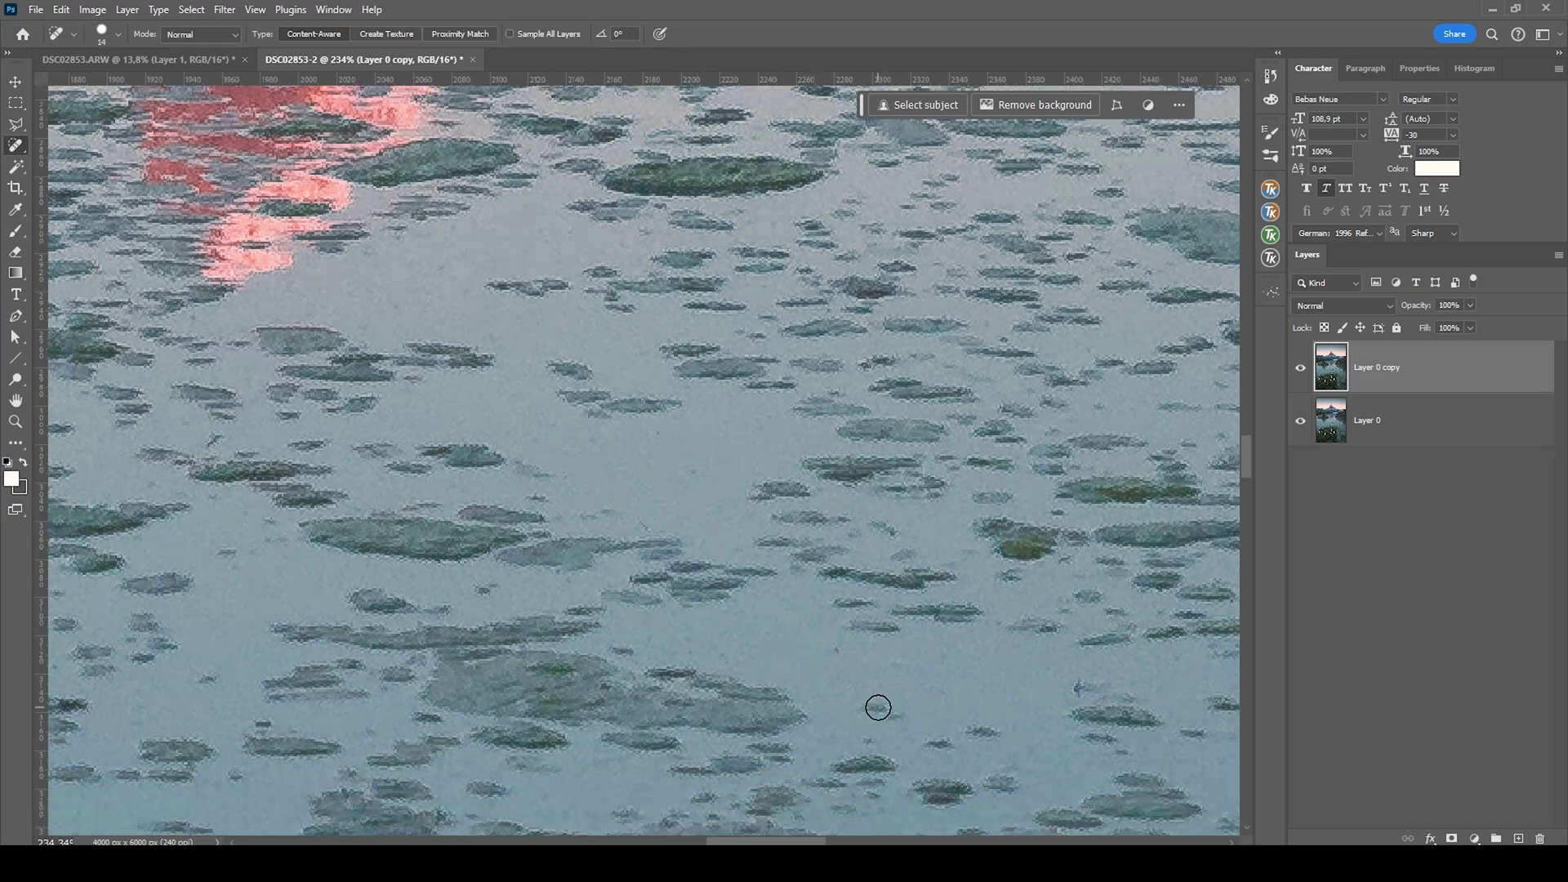
pyautogui.scroll(-1, 490, 571)
pyautogui.scroll(-8, 1001, 476)
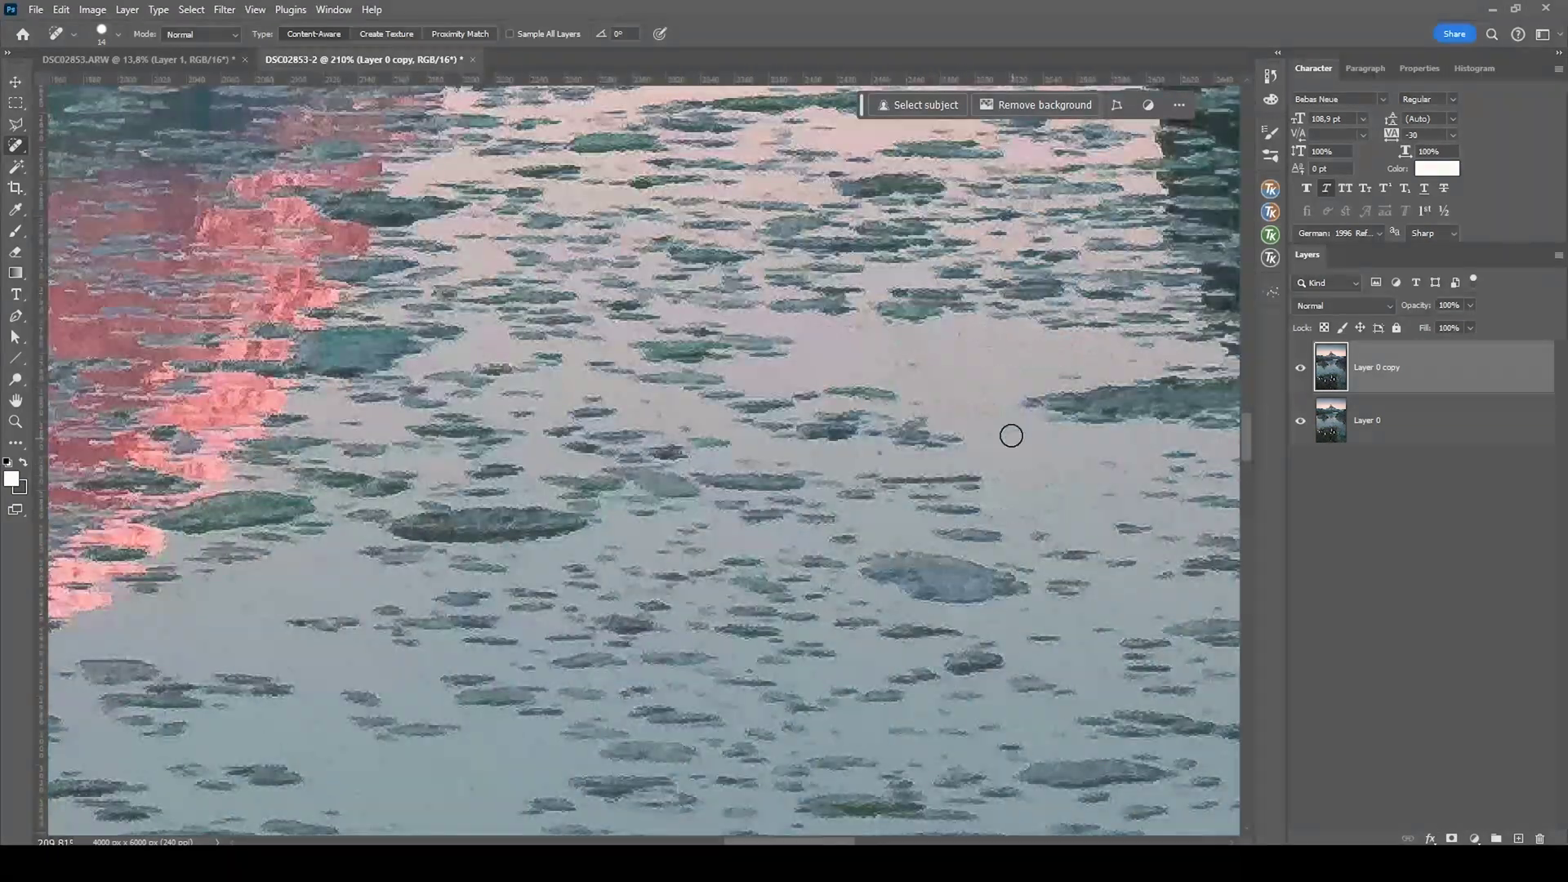
pyautogui.scroll(10, 536, 494)
pyautogui.scroll(-10, 875, 448)
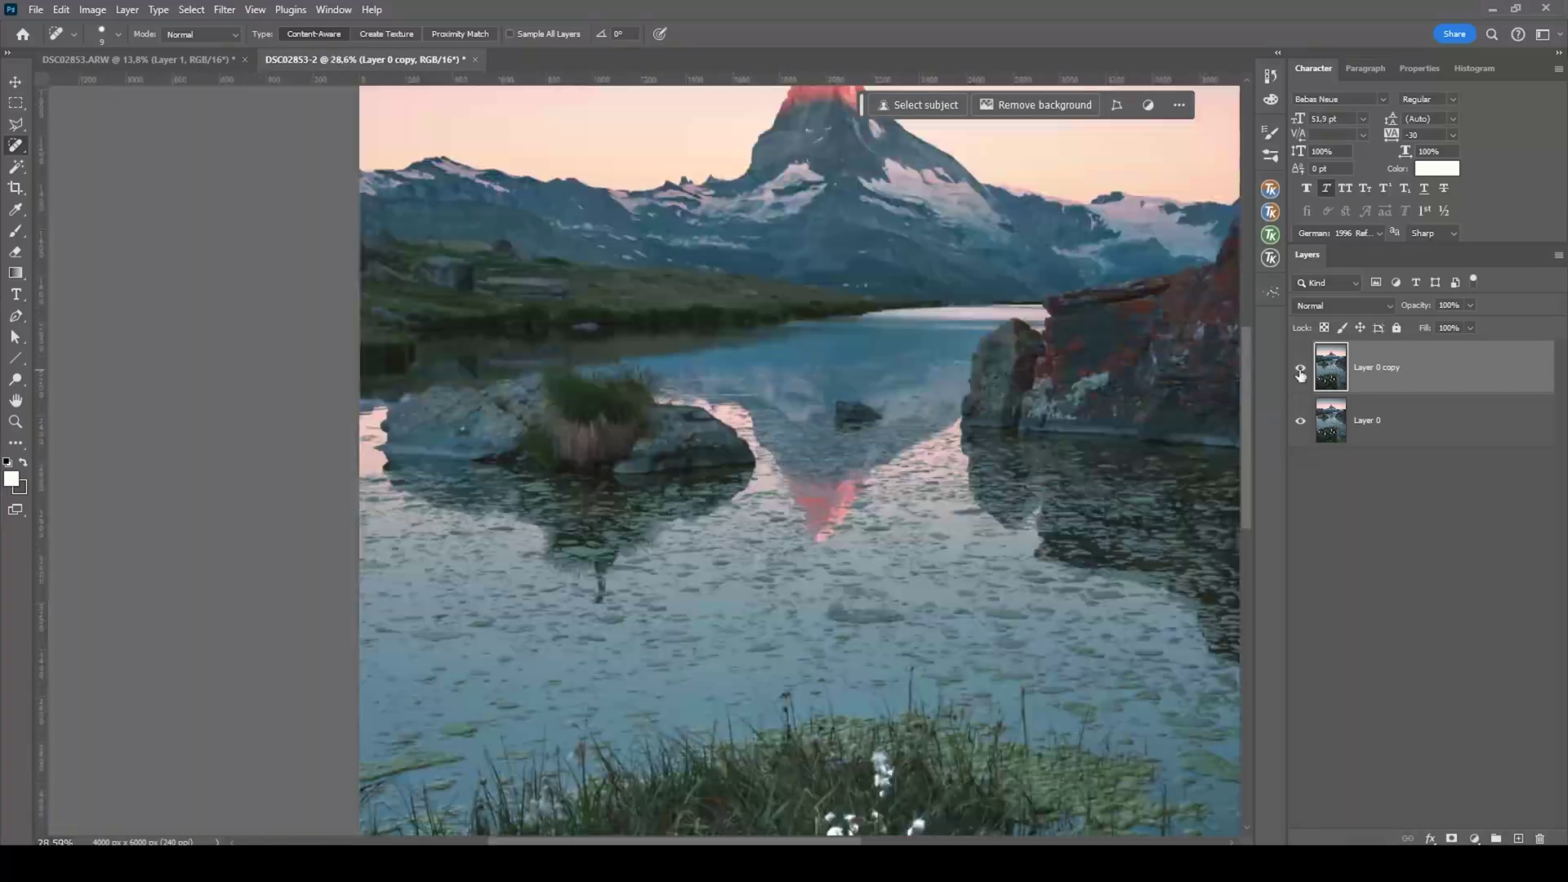
pyautogui.scroll(5, 841, 612)
pyautogui.scroll(-2, 817, 611)
pyautogui.click(566, 672)
pyautogui.moveTo(457, 466); pyautogui.dragTo(532, 477)
pyautogui.scroll(-2, 417, 524)
pyautogui.scroll(-5, 417, 524)
pyautogui.scroll(10, 857, 682)
pyautogui.click(729, 700)
pyautogui.scroll(-5, 883, 413)
pyautogui.scroll(5, 571, 470)
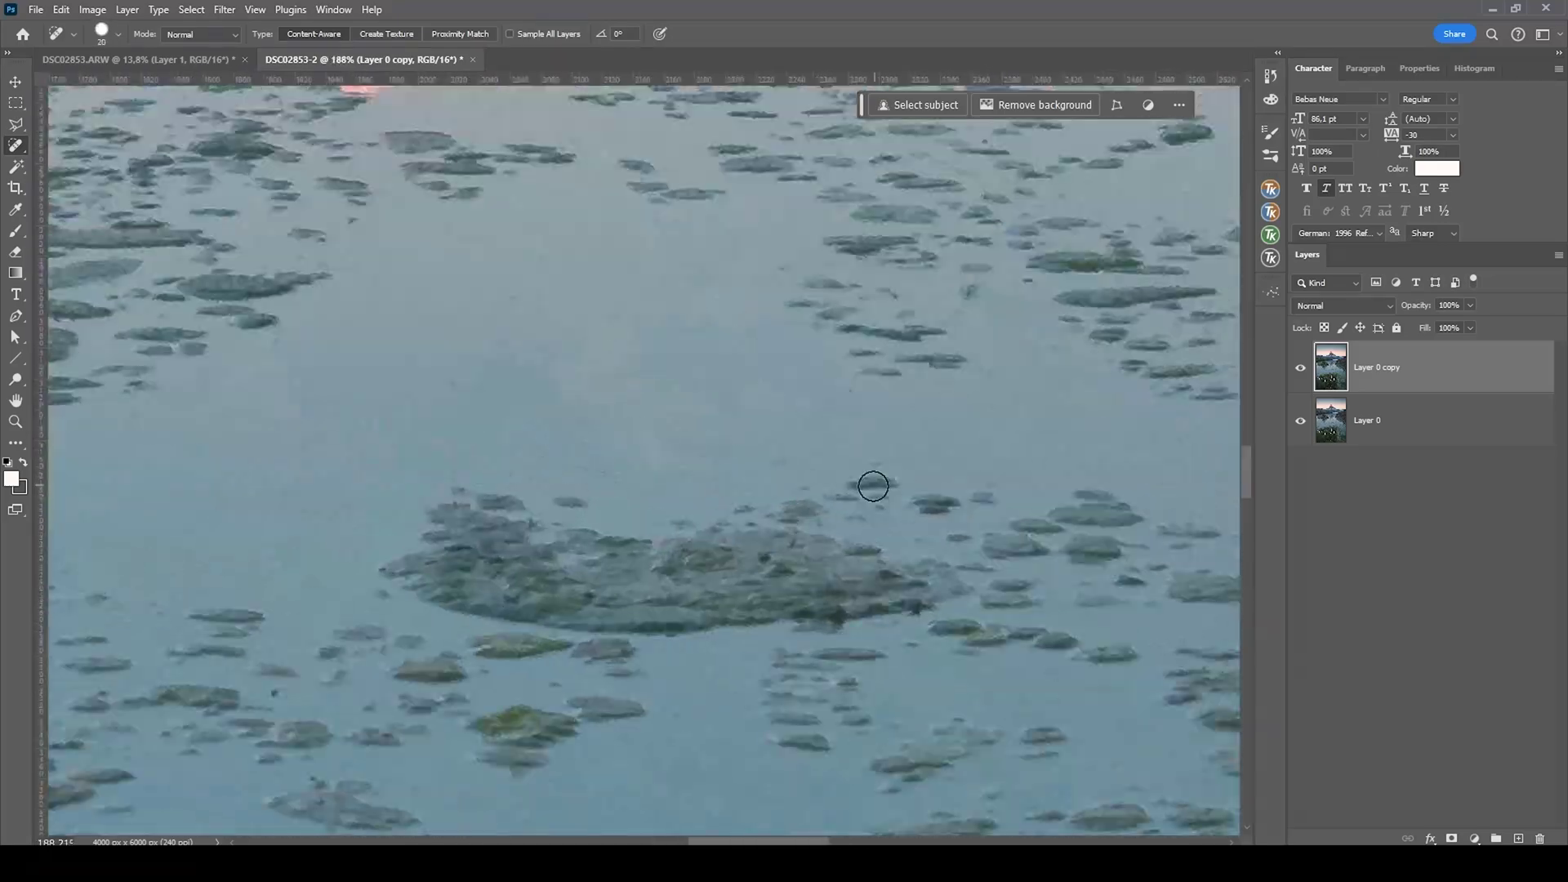
# Step: Remove the remaining distracting leaves around the large floating plant patch and the heron's leftover reflection in the lake
pyautogui.moveTo(335, 316); pyautogui.dragTo(468, 324)
pyautogui.scroll(-3, 379, 420)
pyautogui.scroll(-2, 508, 463)
pyautogui.scroll(5, 500, 245)
pyautogui.moveTo(823, 448)
pyautogui.mouseDown()
pyautogui.moveTo(909, 443)
pyautogui.moveTo(693, 525)
pyautogui.mouseUp()
pyautogui.scroll(-3, 694, 525)
pyautogui.moveTo(618, 359); pyautogui.dragTo(700, 368)
pyautogui.scroll(-10, 623, 560)
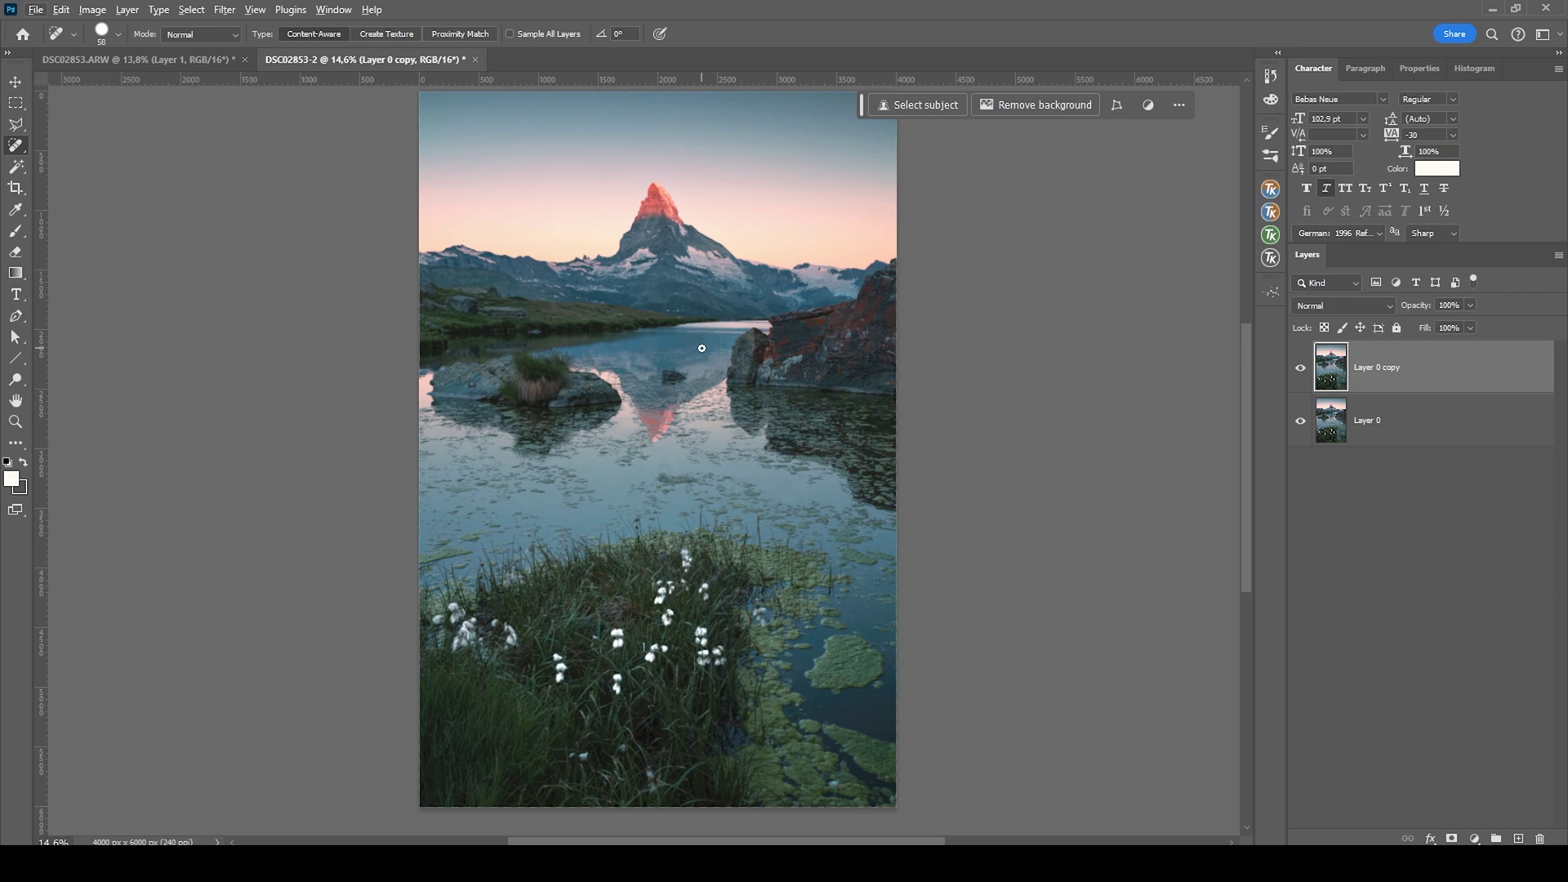
# Step: Compare the photo before and after the retouching by toggling the visibility of the Layer 0 copy layer
pyautogui.scroll(1, 701, 348)
pyautogui.scroll(1, 702, 348)
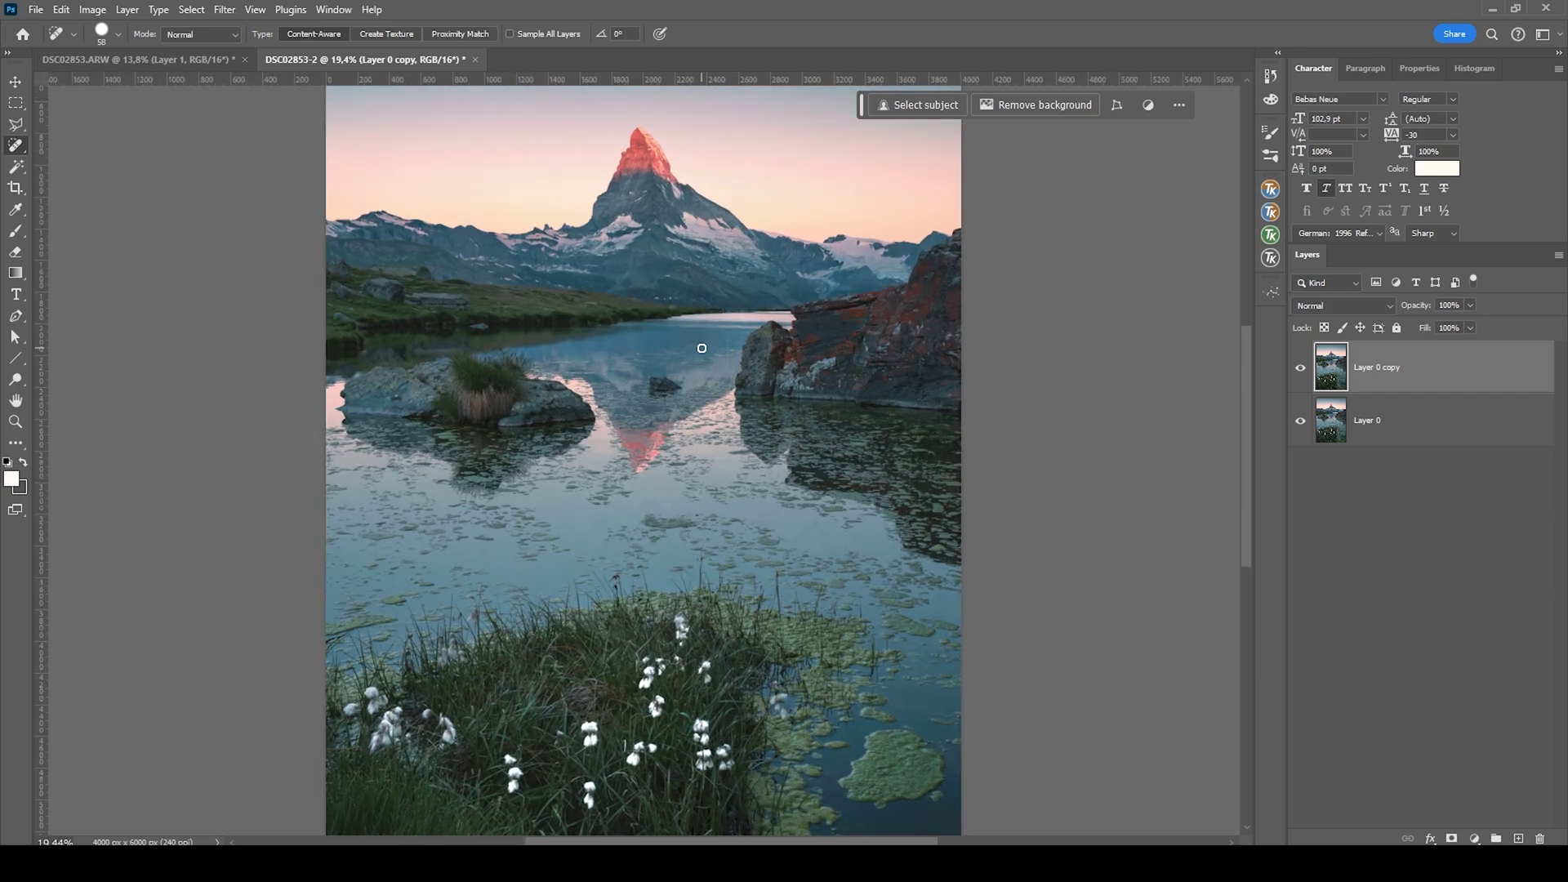
pyautogui.click(1301, 369)
pyautogui.click(1301, 369)
pyautogui.click(1304, 373)
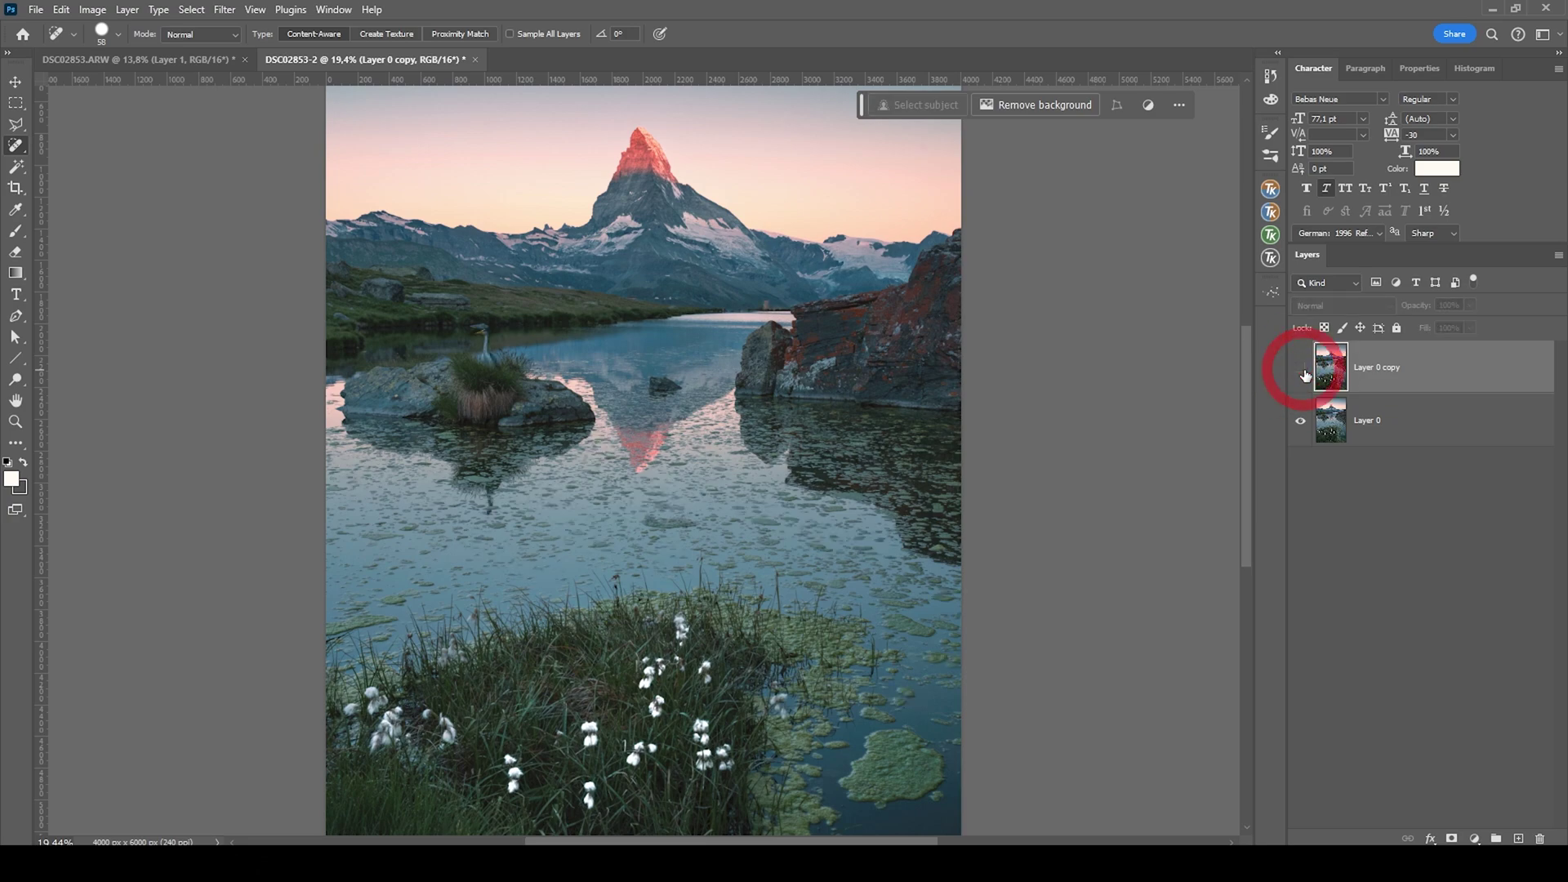
pyautogui.click(1304, 373)
pyautogui.scroll(-2, 702, 481)
pyautogui.scroll(1, 702, 481)
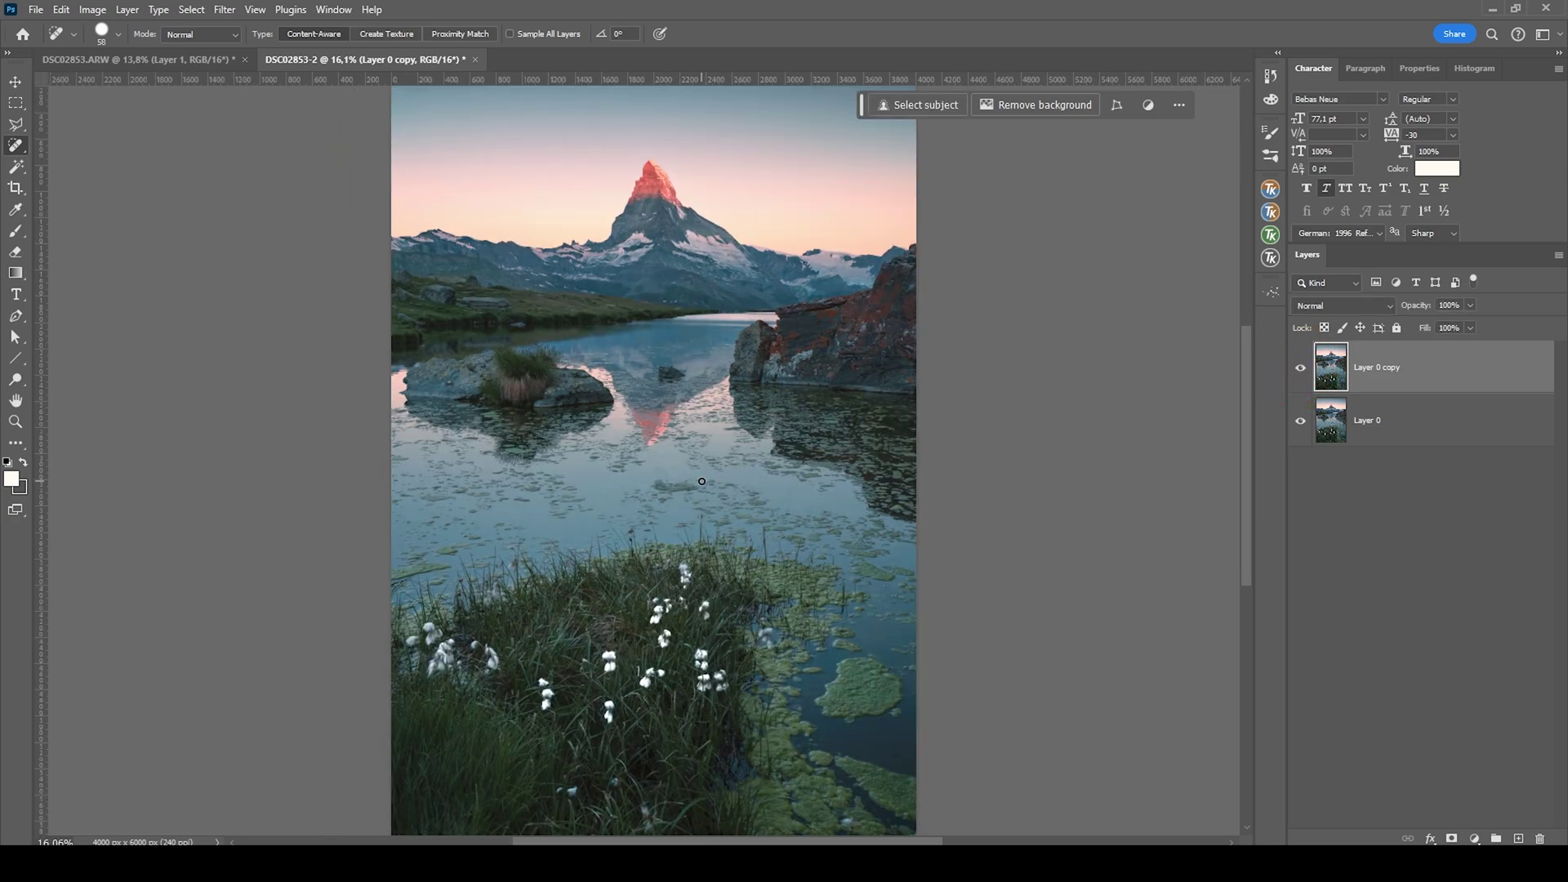